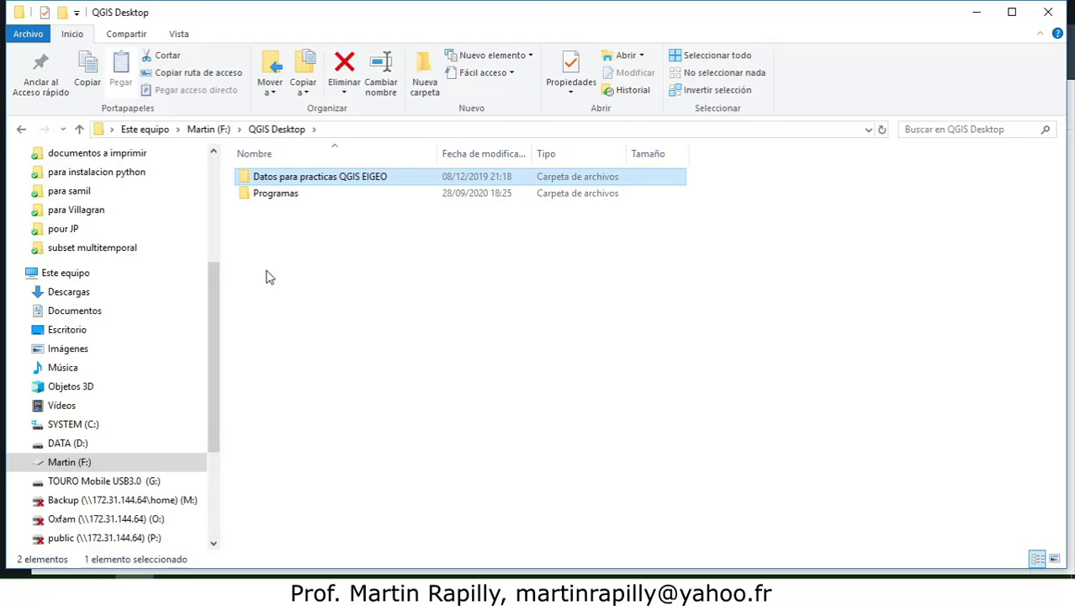
Step: Open the Programas folder inside the QGIS Desktop folder
double_click(282, 195)
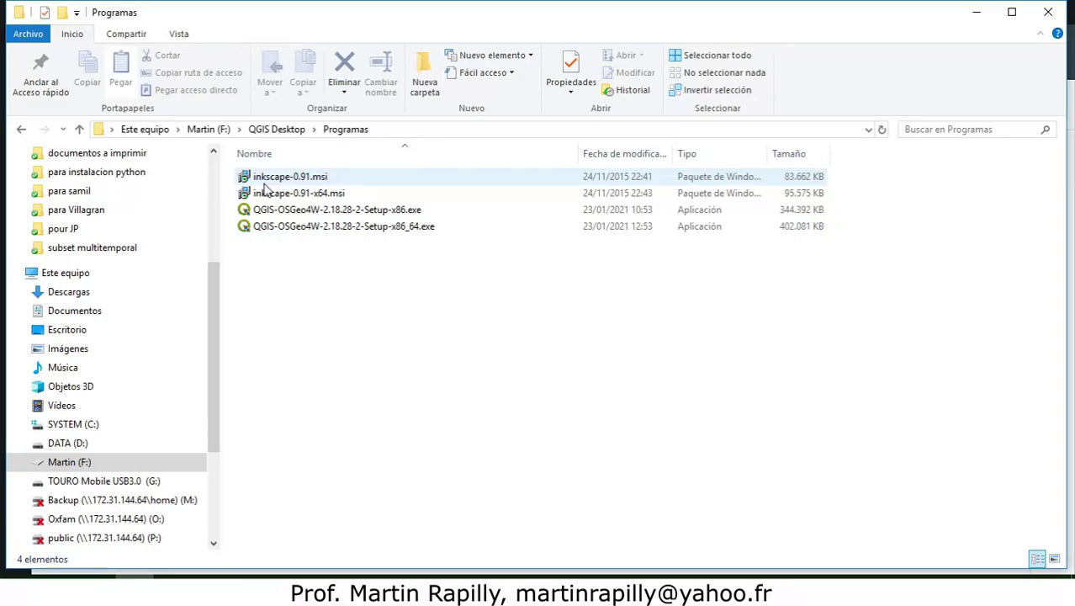
mouse_move(264, 188)
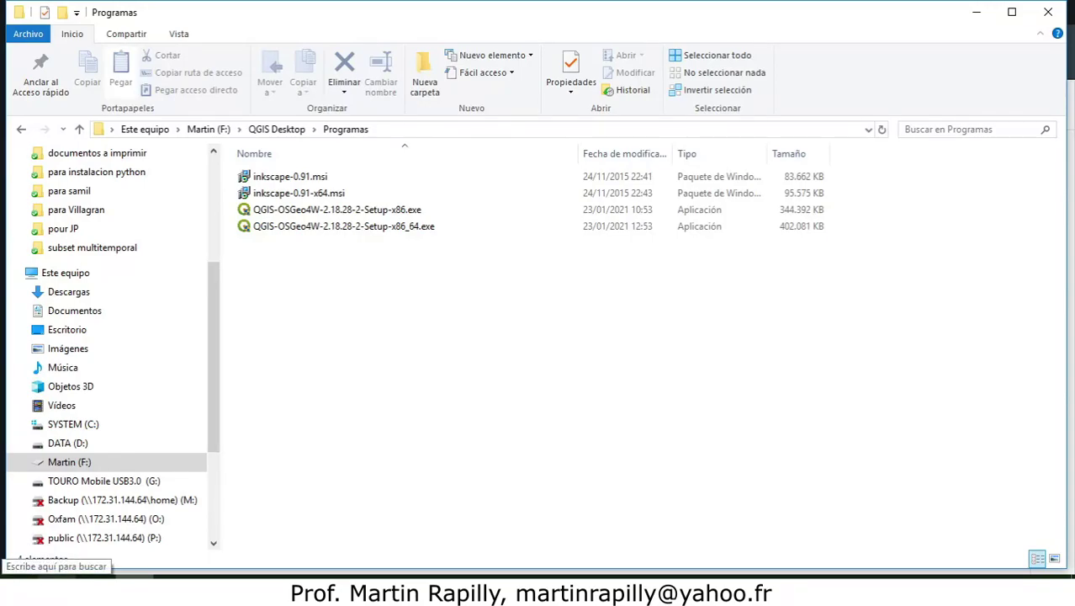
left_click(51, 591)
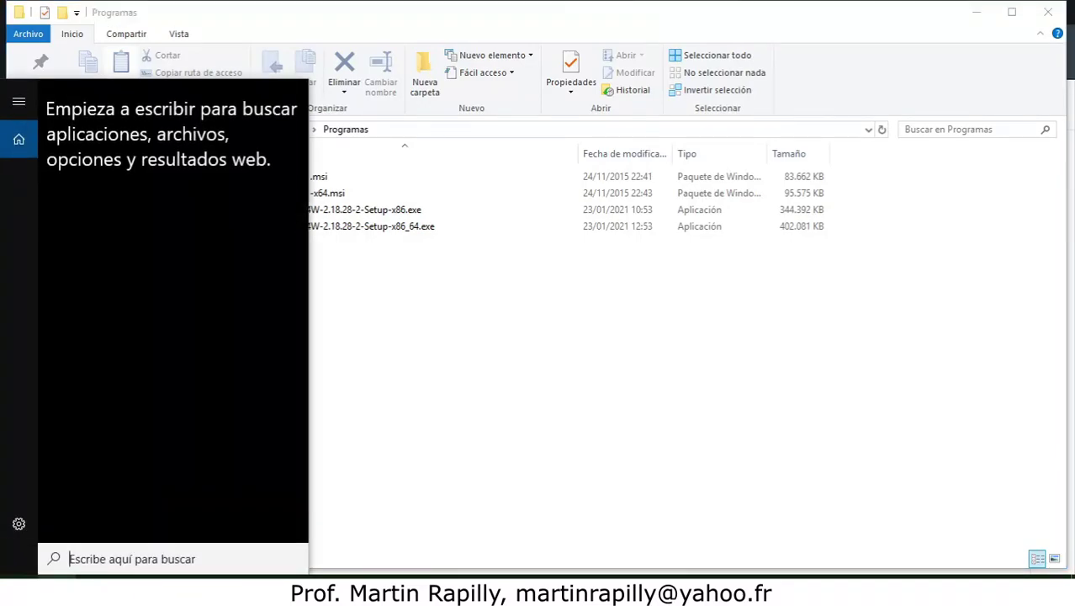
type("version")
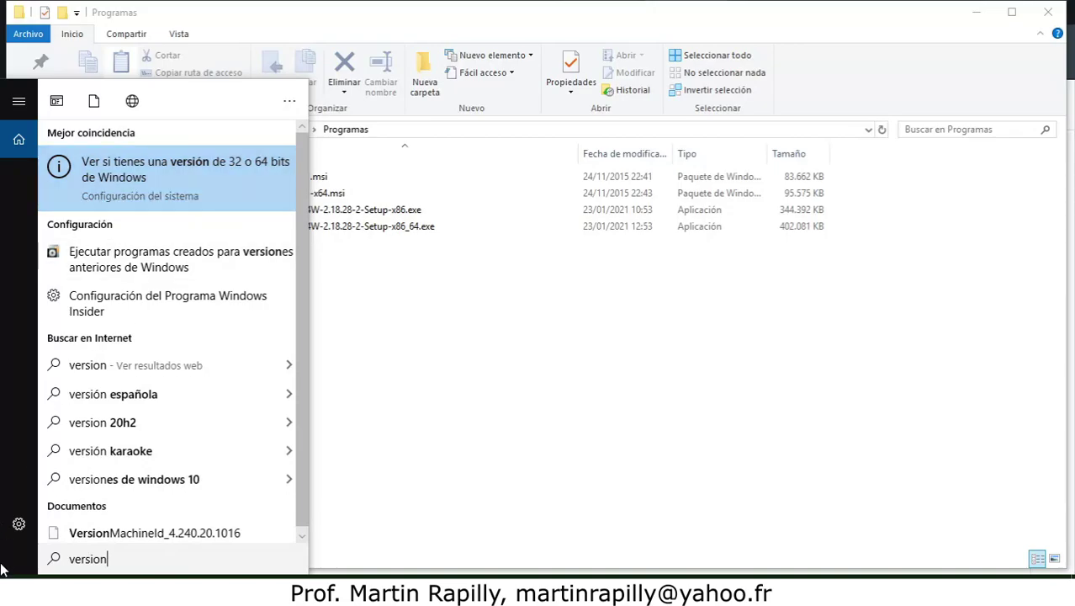
key("BackSpace")
key("BackSpace")
key("BackSpace")
key("BackSpace")
key("BackSpace")
key("BackSpace")
key("BackSpace")
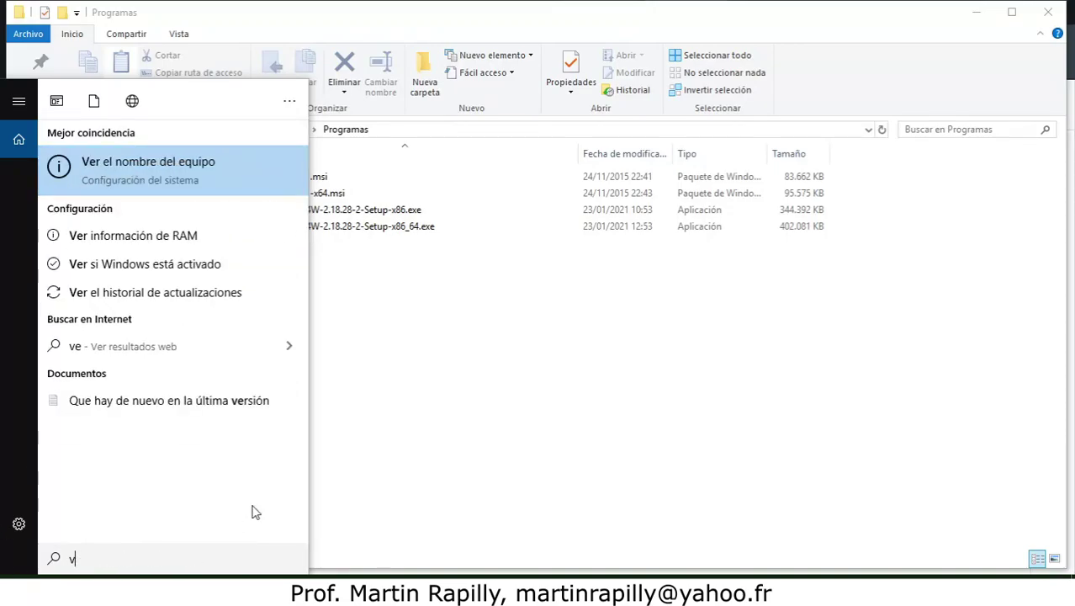
Step: Search Windows for "sistema", check the system type in the computer's basic system information, and close that window
type("sistre")
key("BackSpace")
key("BackSpace")
type("ema")
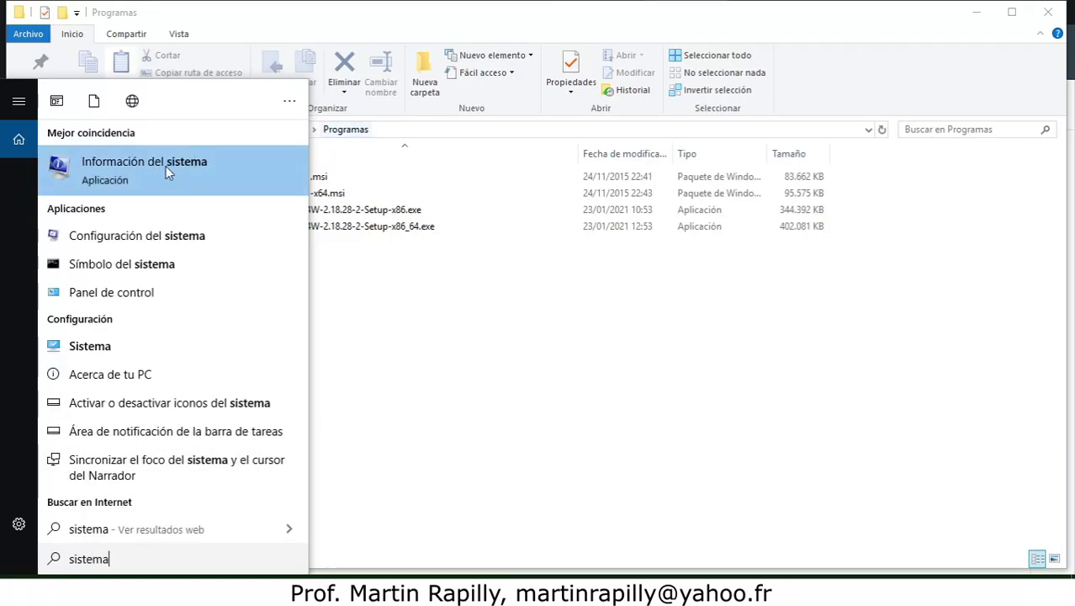
left_click(74, 355)
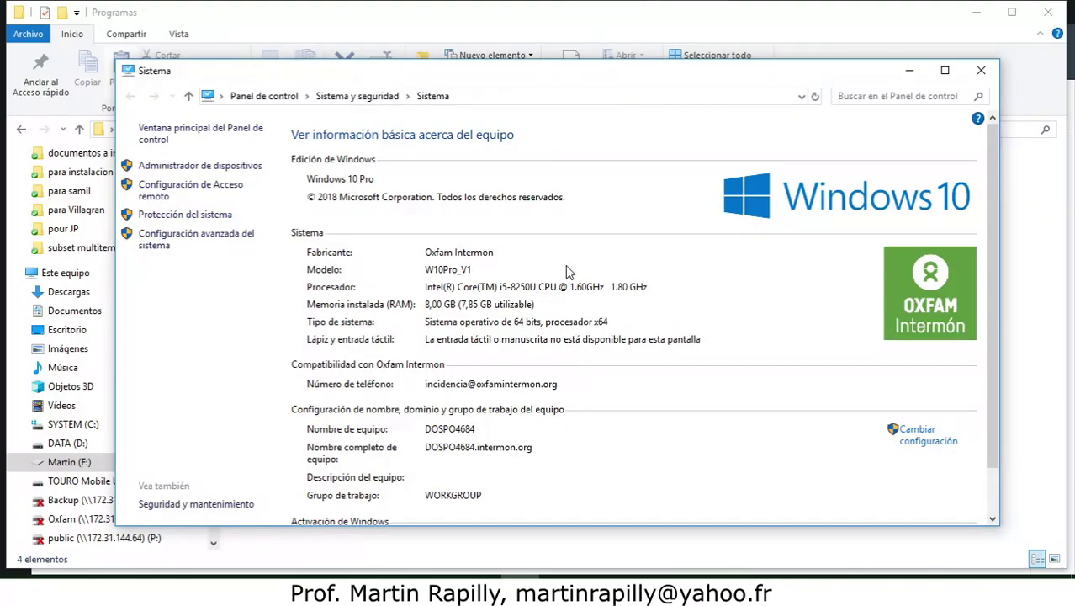
left_click(979, 71)
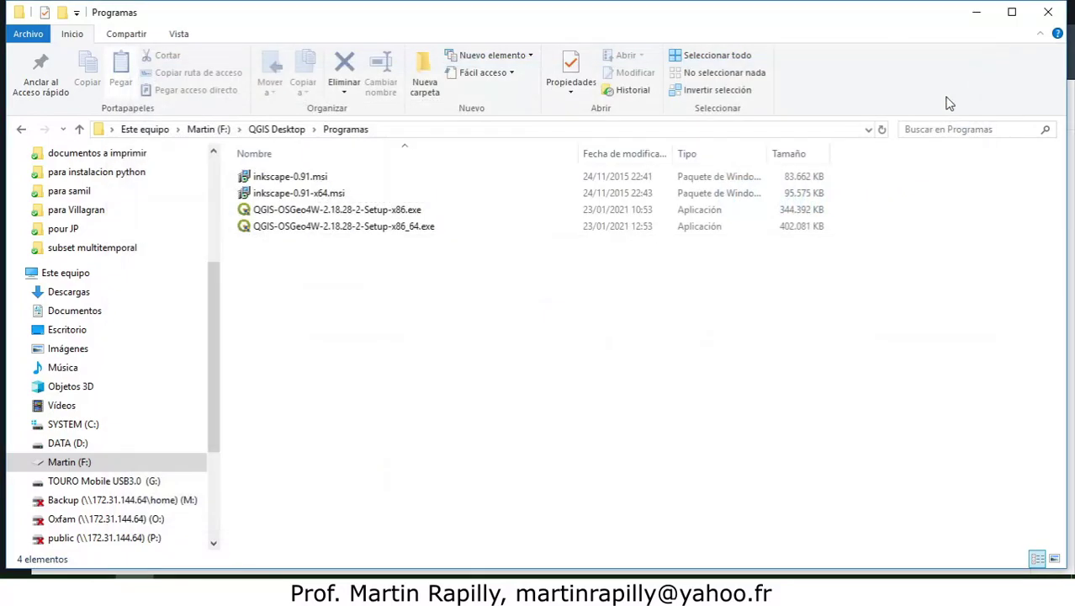
Step: In Windows Settings, search for "sistema", check whether Windows is 32- or 64-bit in the device specifications, and close Settings
left_click(408, 228)
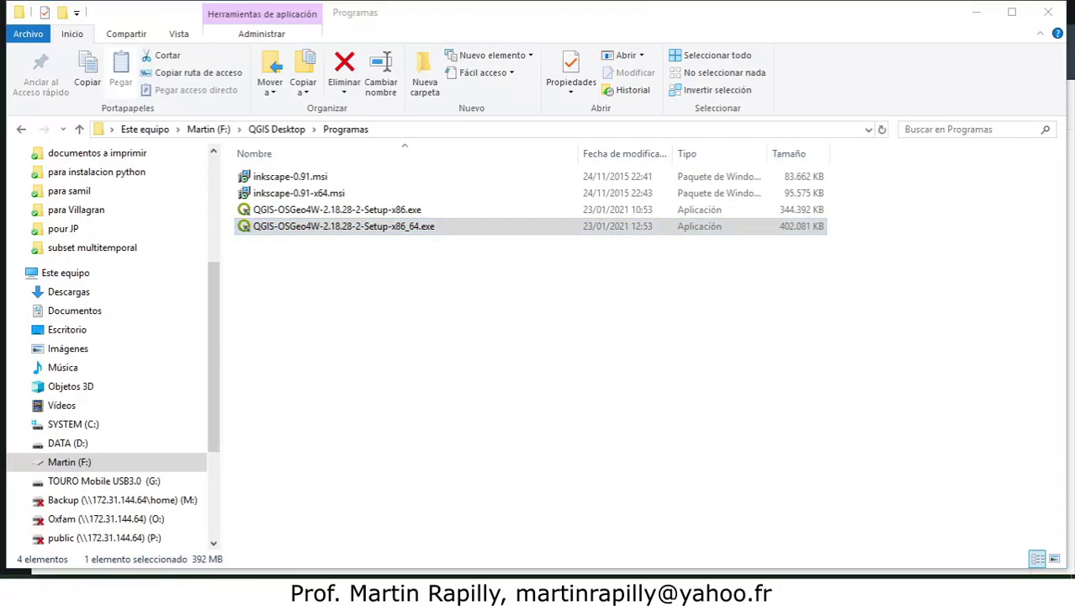
key("super")
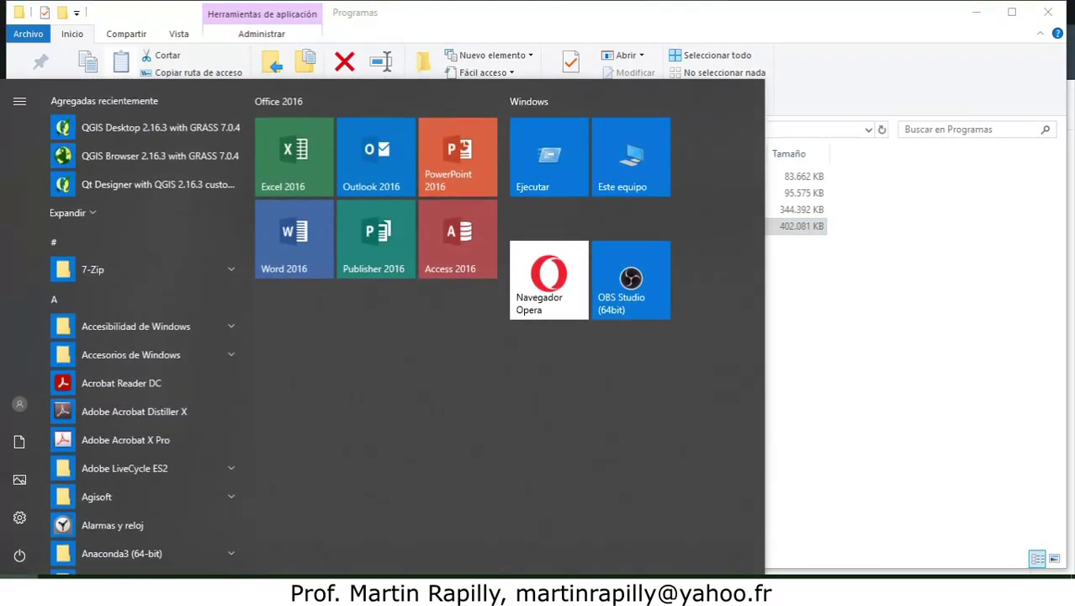
left_click(20, 519)
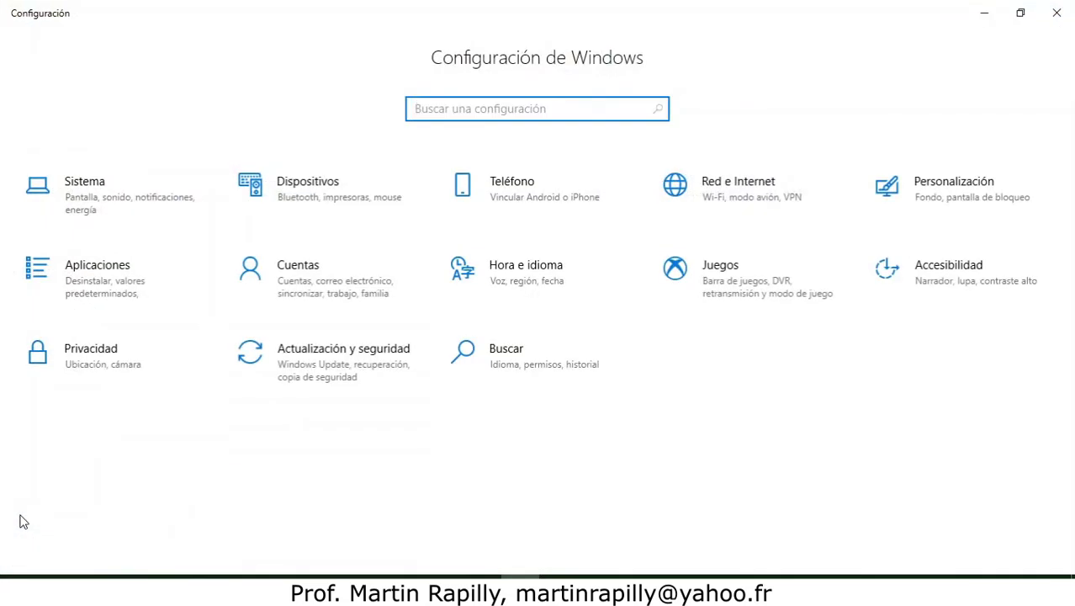
left_click(89, 192)
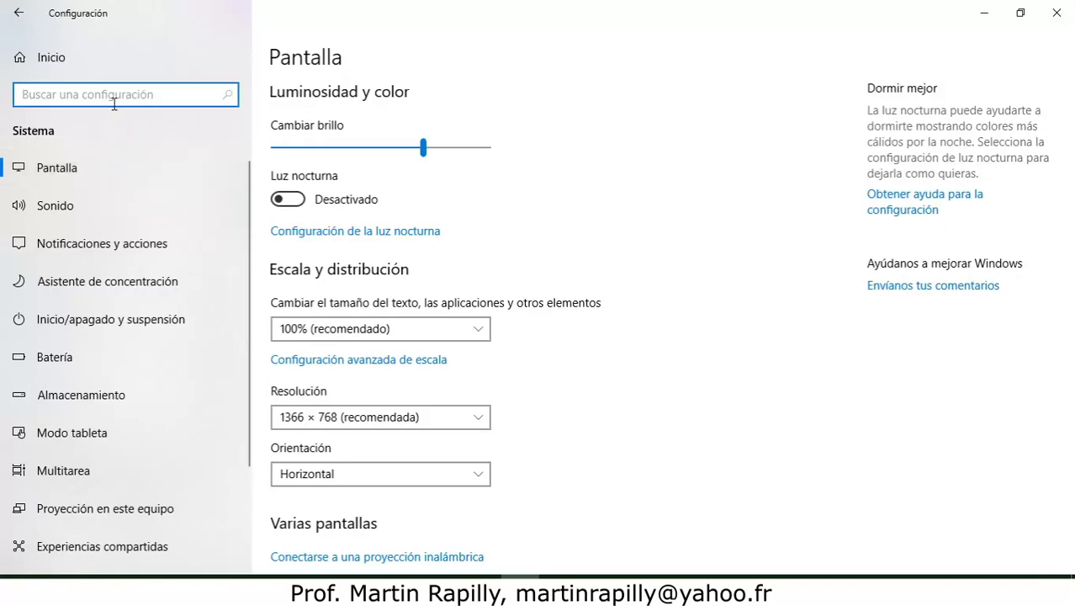
type("sistema")
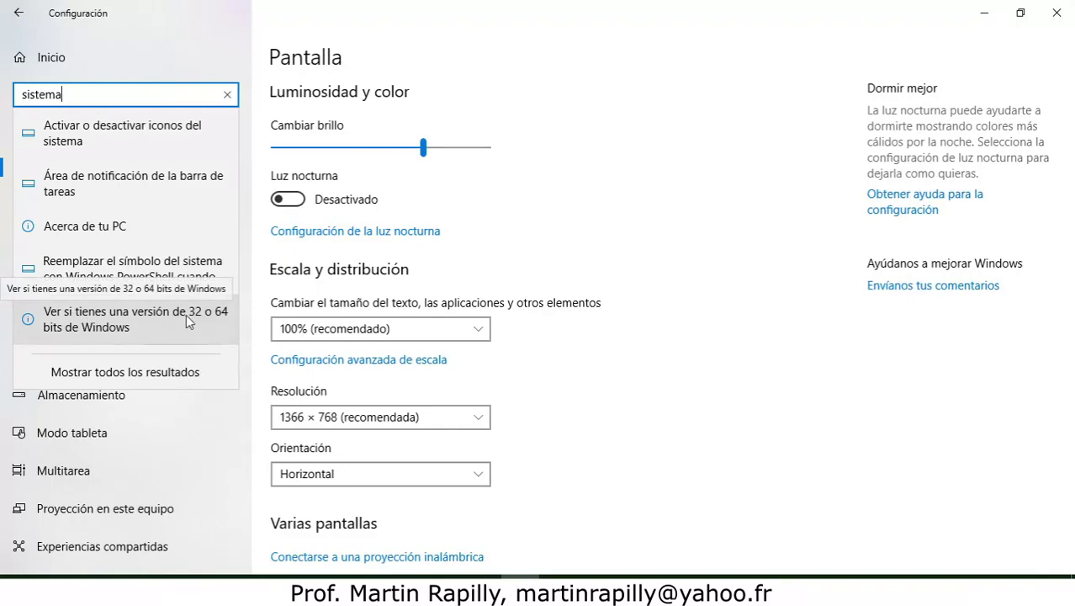
left_click(113, 323)
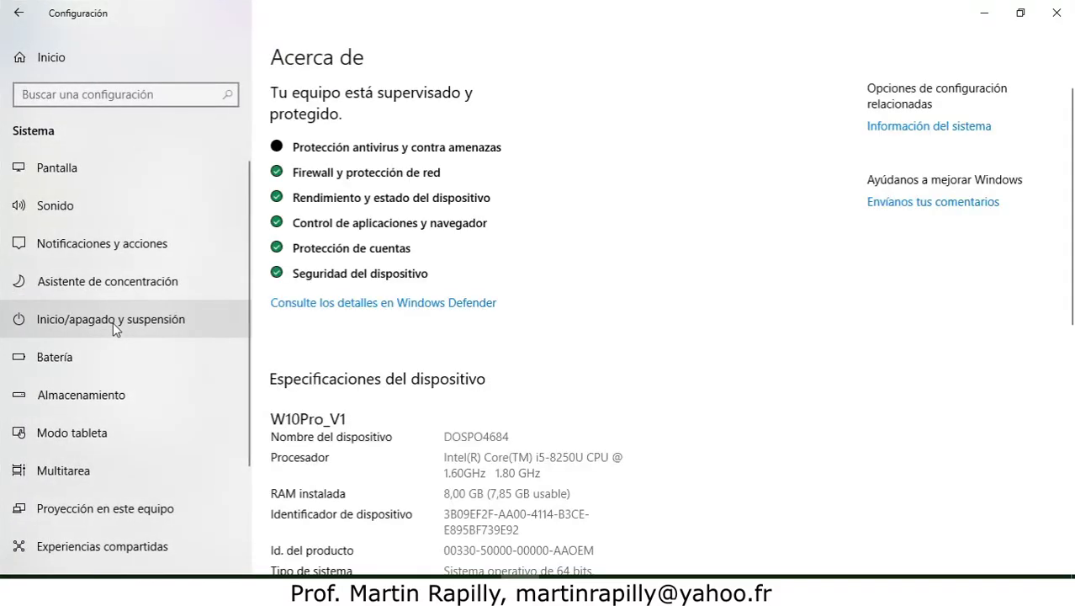
left_click_drag(1071, 174, 1071, 281)
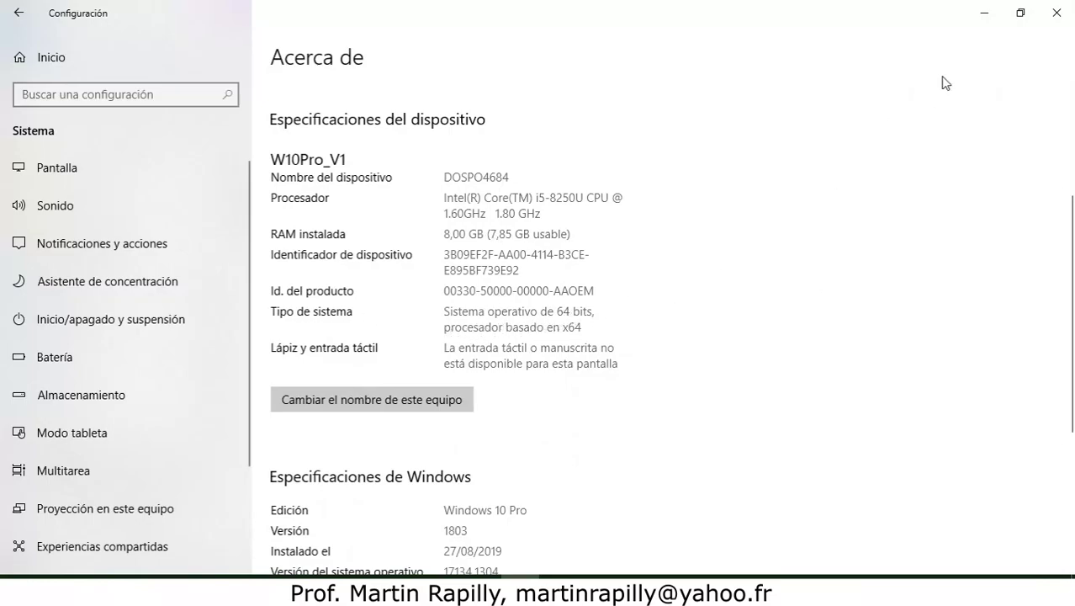
left_click(1054, 13)
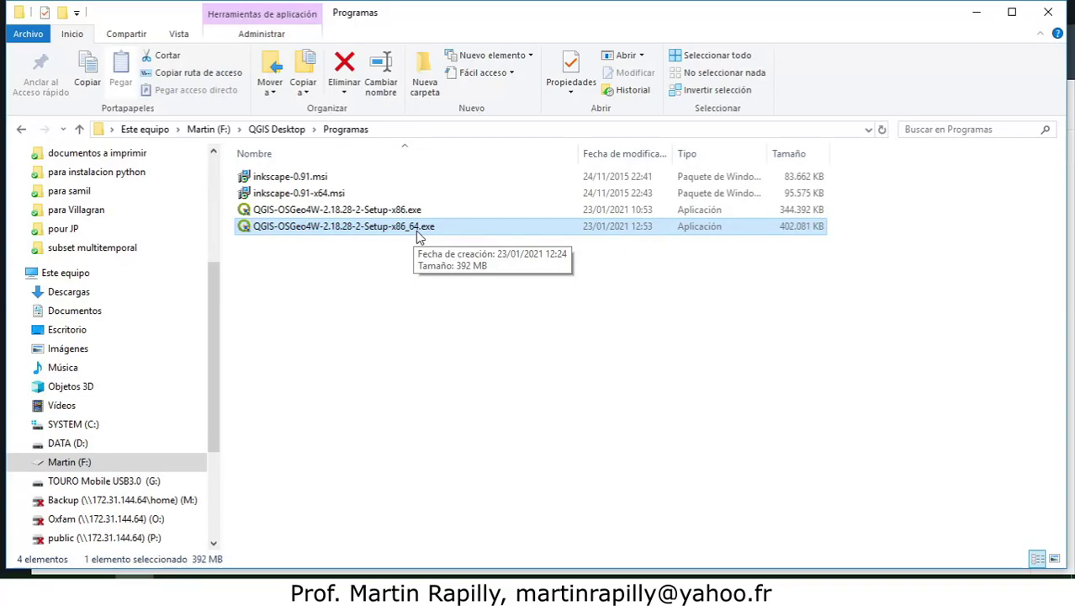
Step: Run QGIS-OSGeo4W-2.18.28-2-Setup-x86_64.exe and accept the licence agreement in its installation wizard
left_click(391, 209)
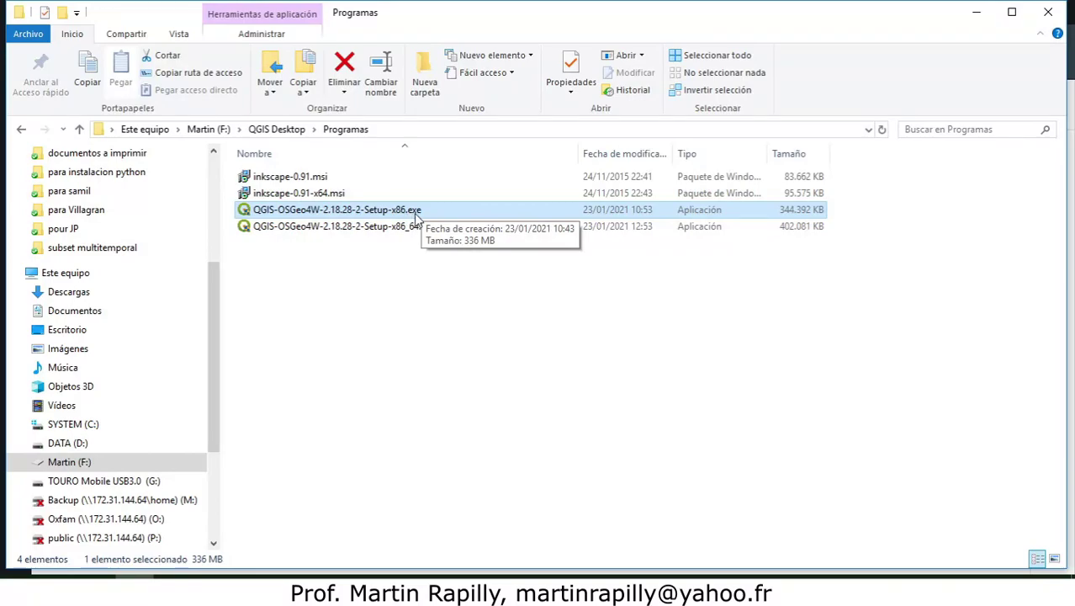
left_click(395, 233)
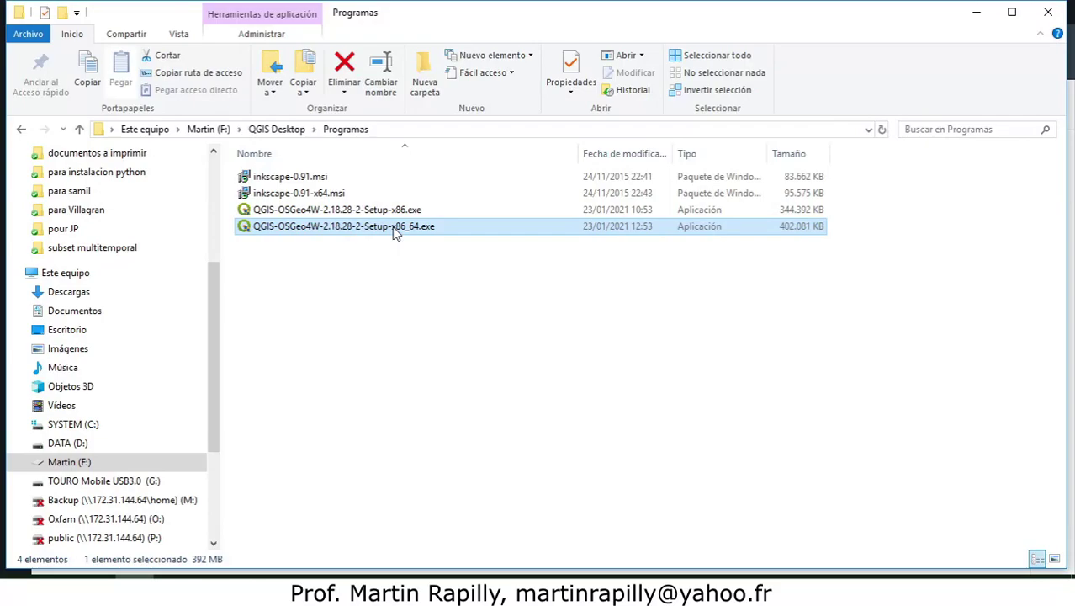
double_click(395, 233)
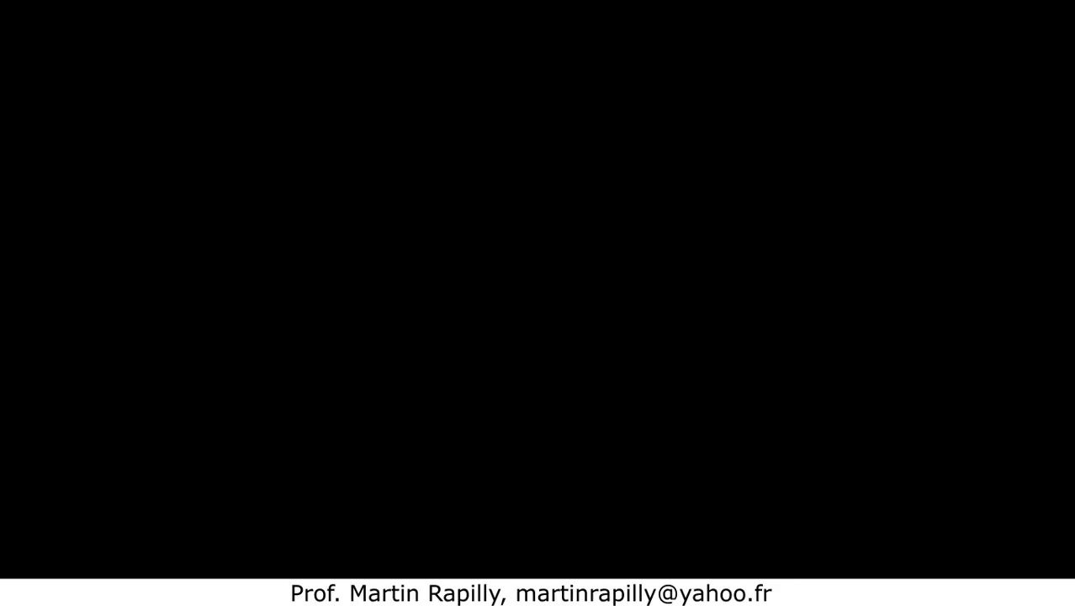
left_click(455, 399)
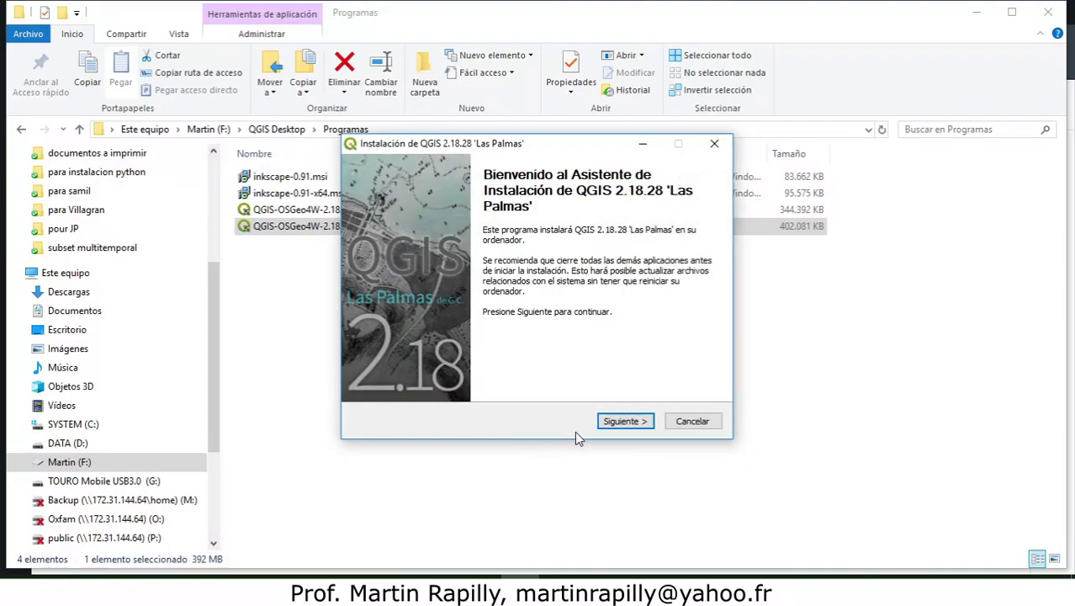
left_click(614, 422)
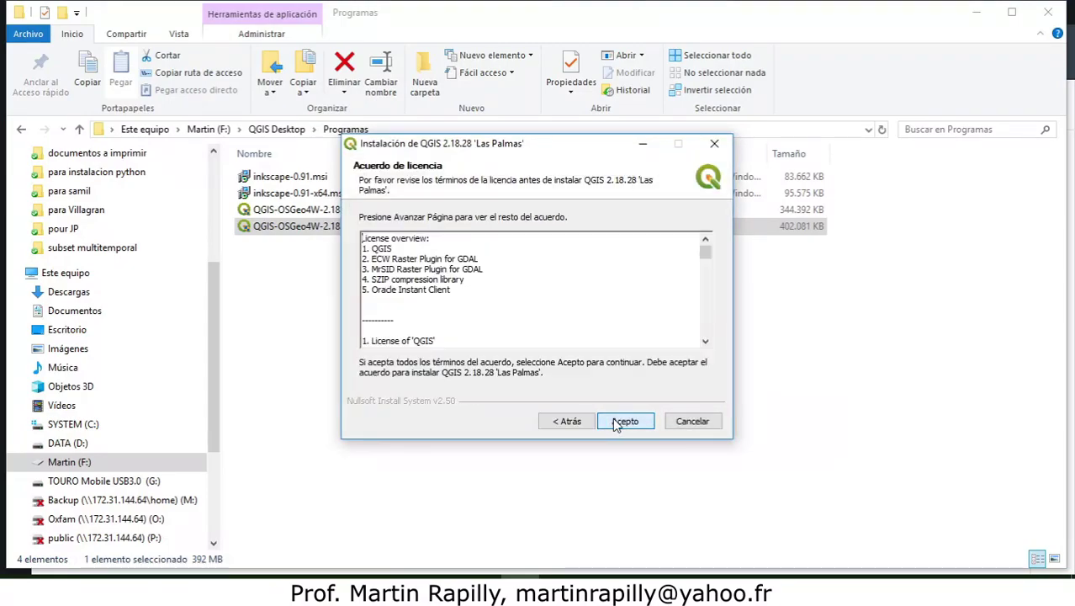
left_click(615, 423)
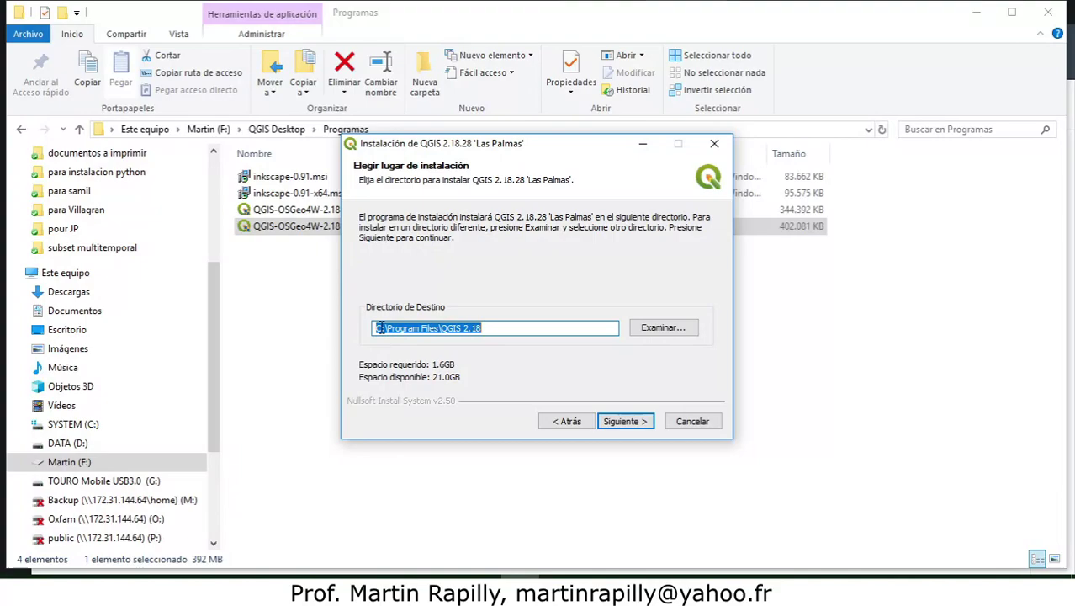
left_click(380, 328)
key("BackSpace")
type("D")
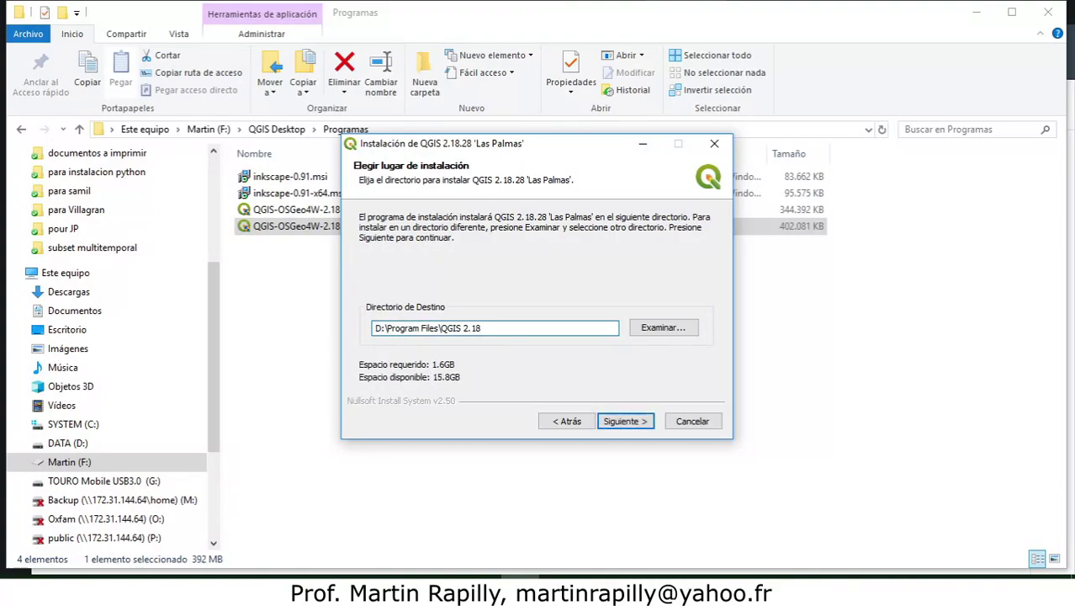
key("BackSpace")
type("C")
Step: Install only the QGIS component in C:\Program Files\QGIS 2.18 and finish the installation wizard
left_click(618, 422)
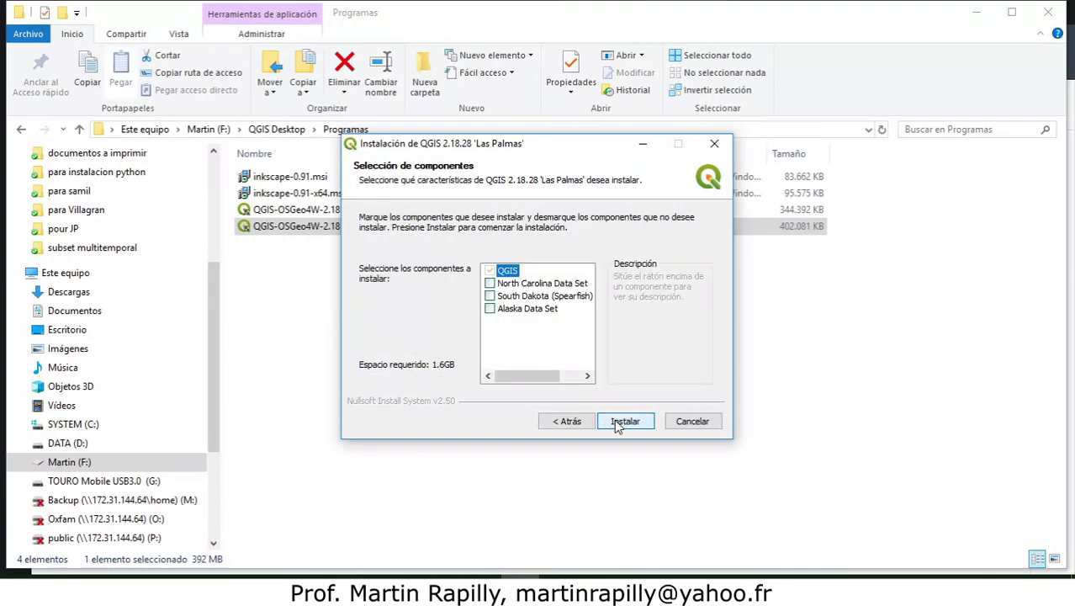
left_click(623, 421)
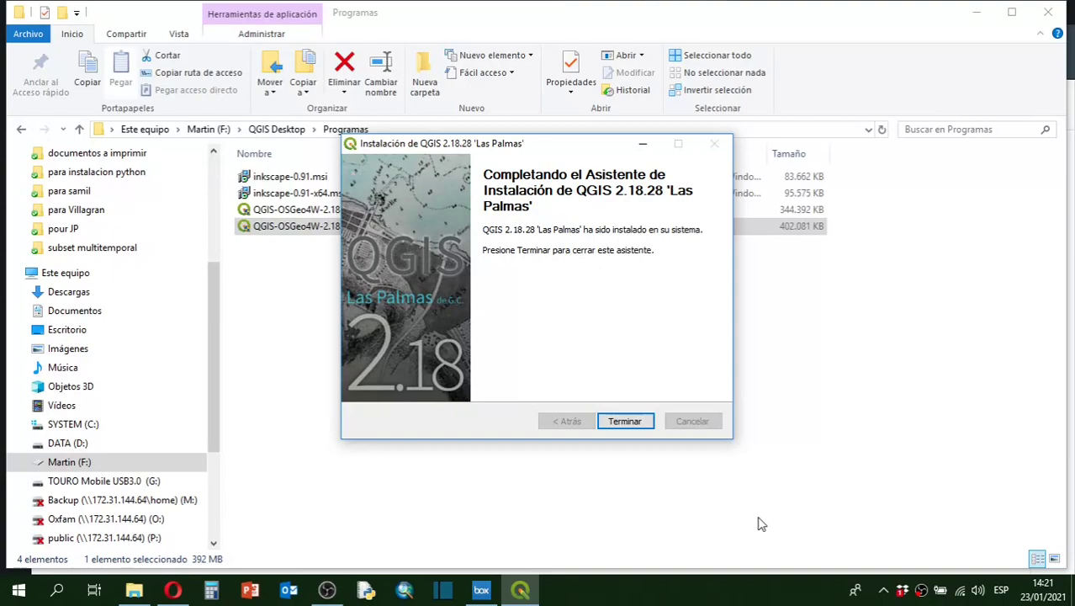
left_click(638, 424)
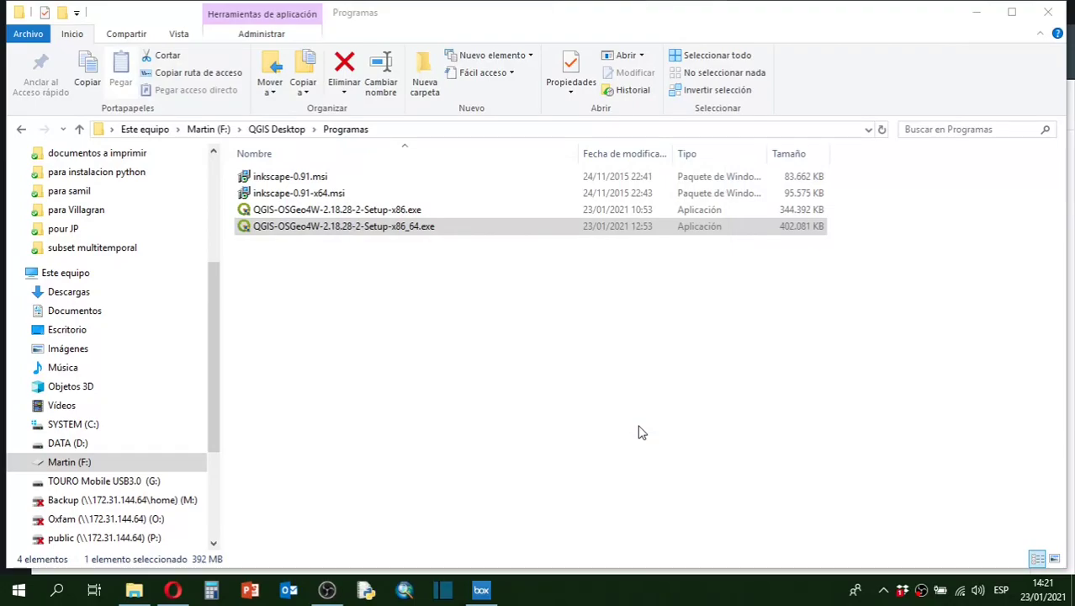
Step: Launch QGIS Desktop 2.18.28 from the QGIS 2.18 group of installed programs
left_click(18, 592)
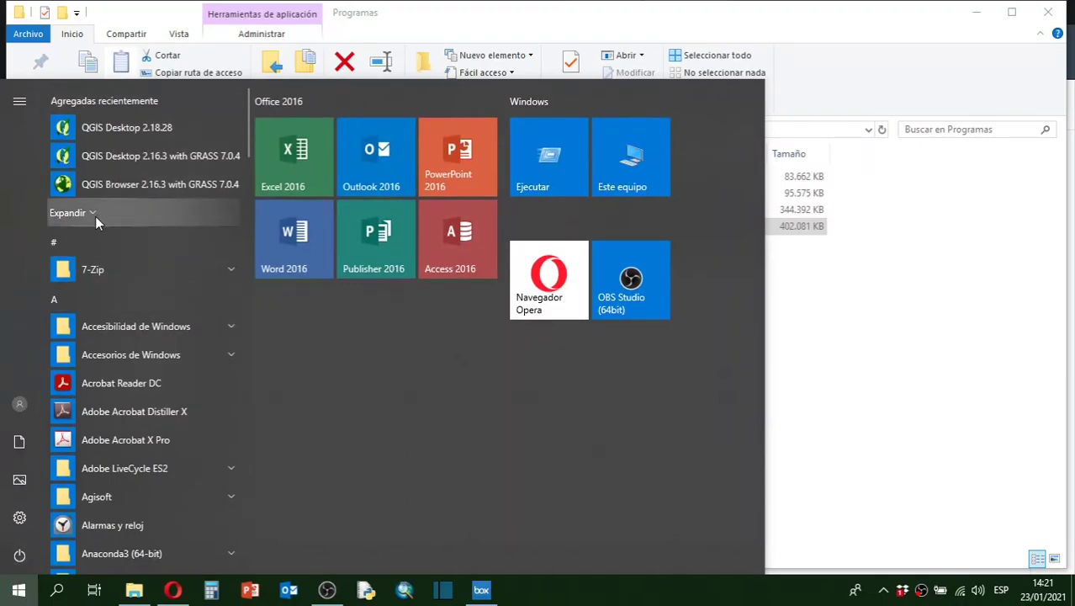
left_click_drag(248, 131, 263, 472)
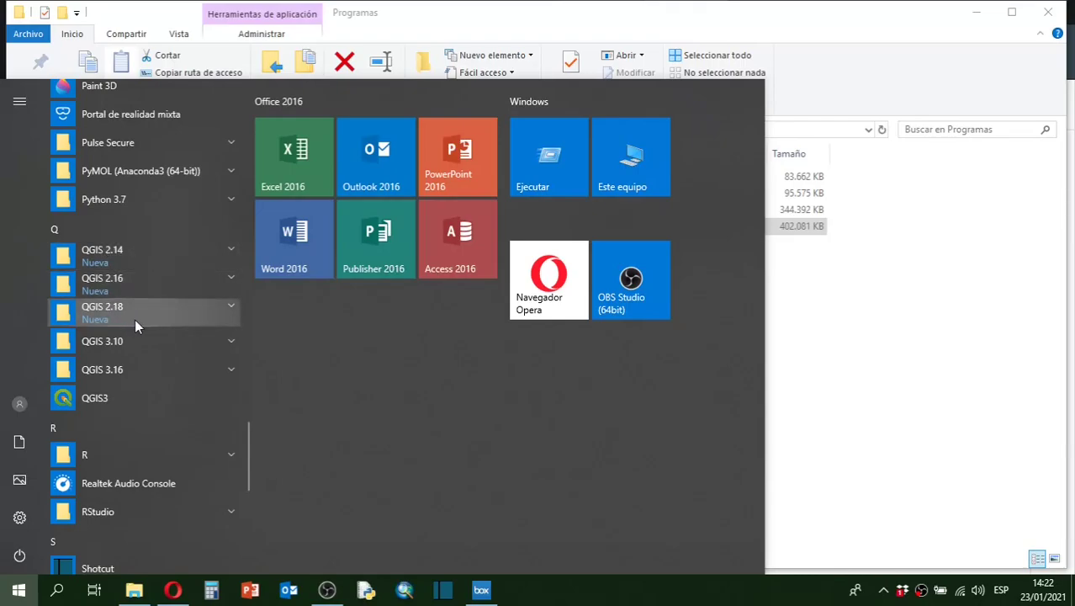
left_click(235, 312)
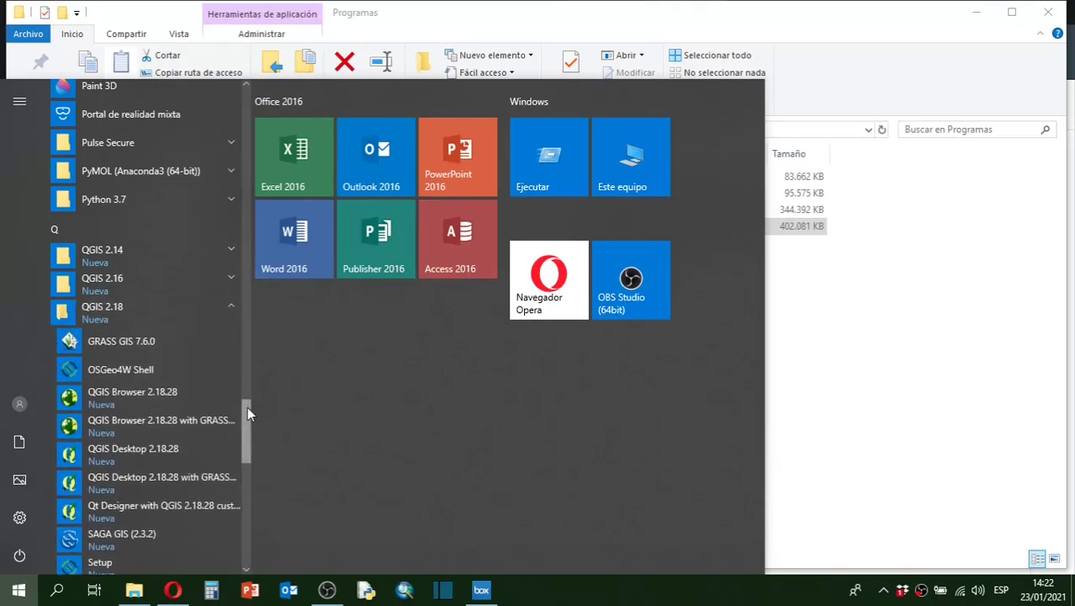
mouse_move(247, 406)
left_mouse_down()
mouse_move(247, 391)
mouse_move(247, 412)
left_mouse_up()
scroll(246, 412, "up", 1)
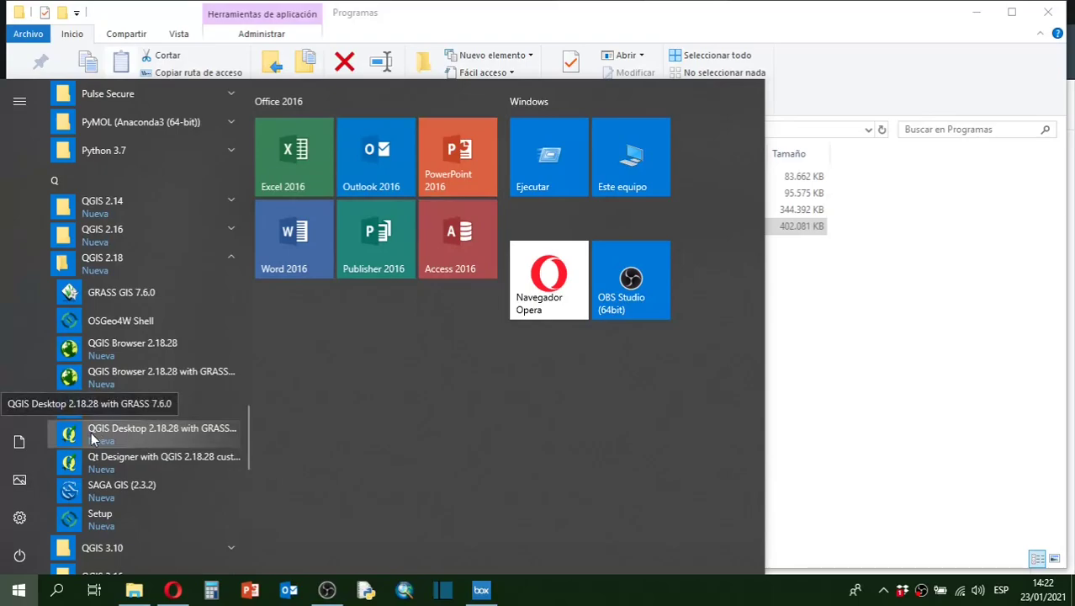
left_click(189, 405)
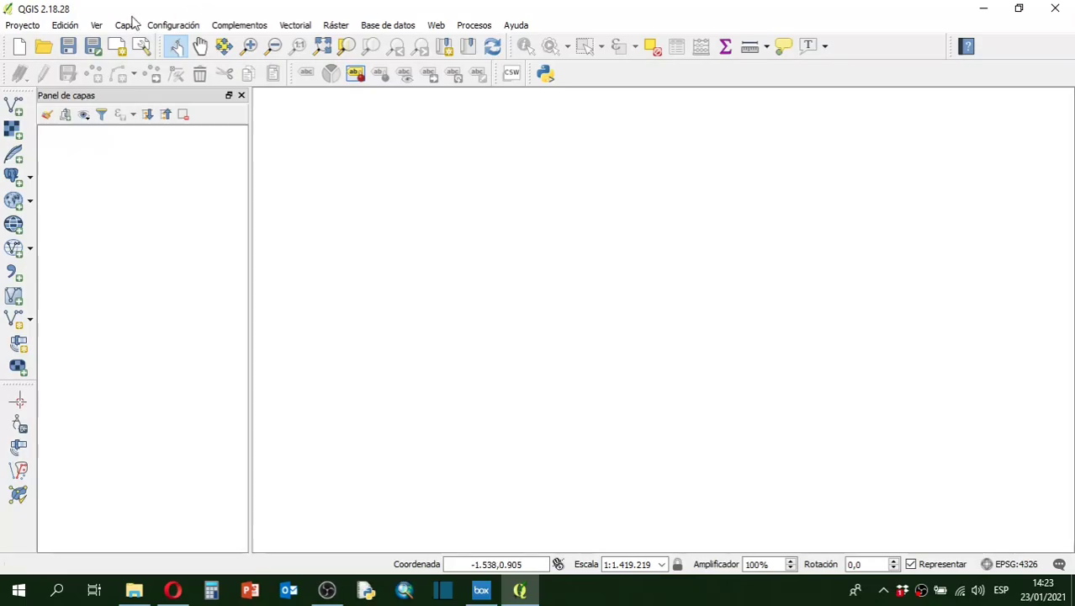
left_click(20, 28)
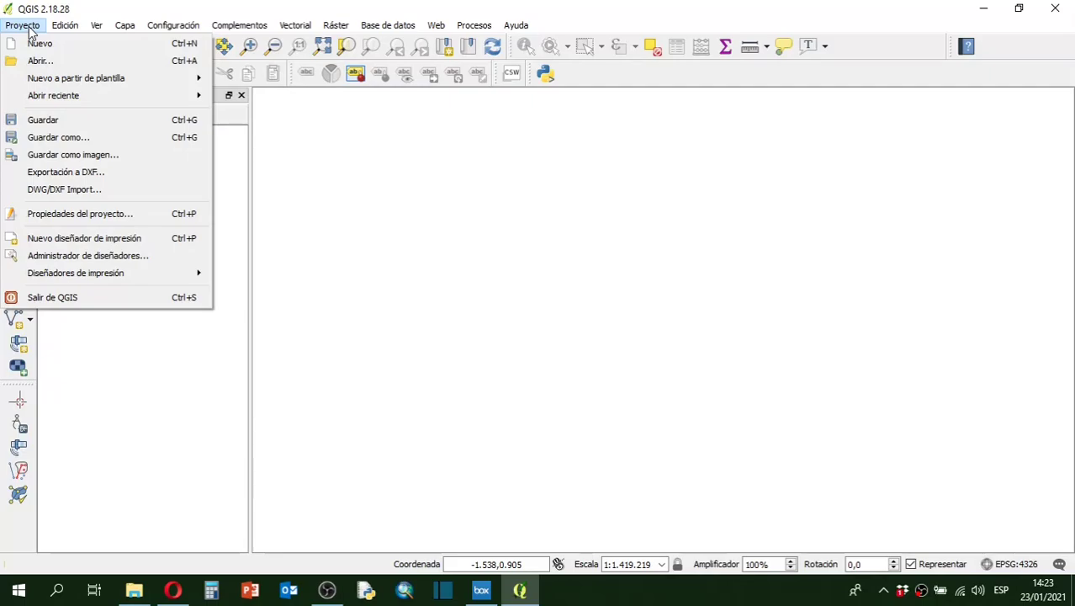
key("Right")
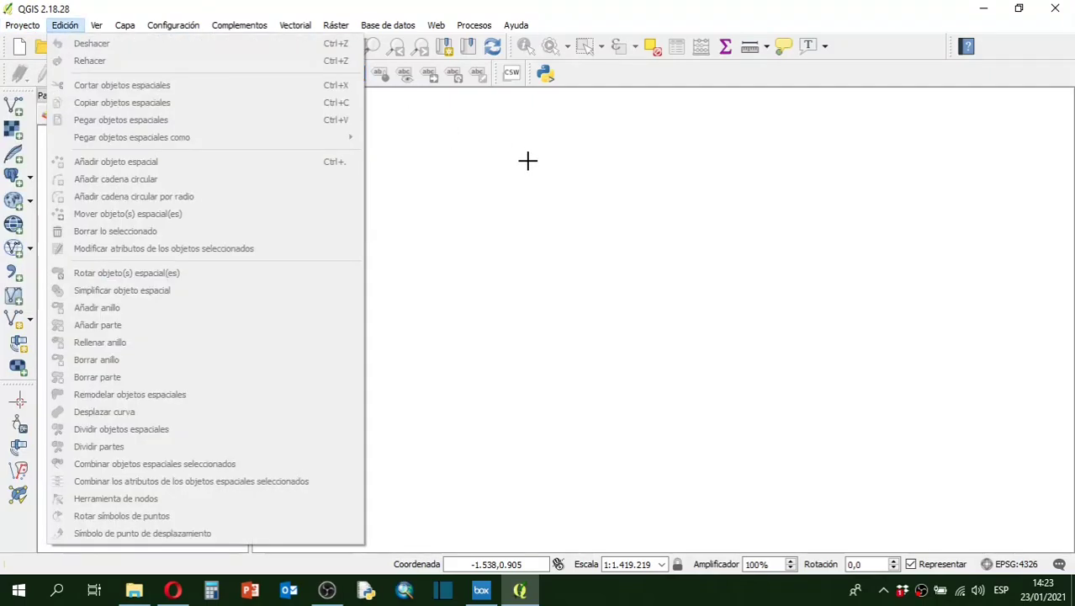
mouse_move(474, 24)
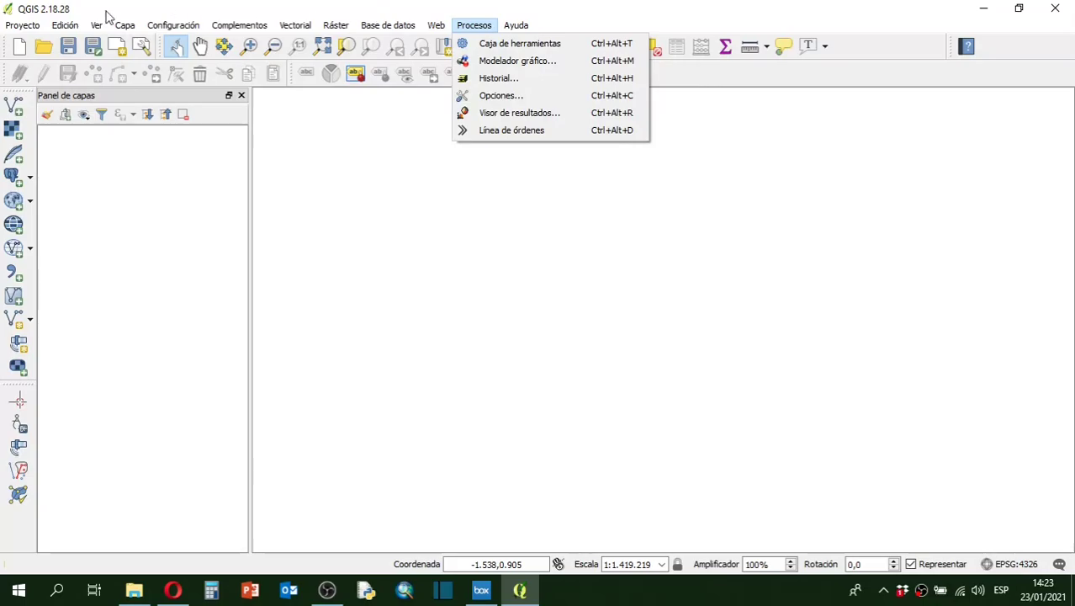
mouse_move(23, 24)
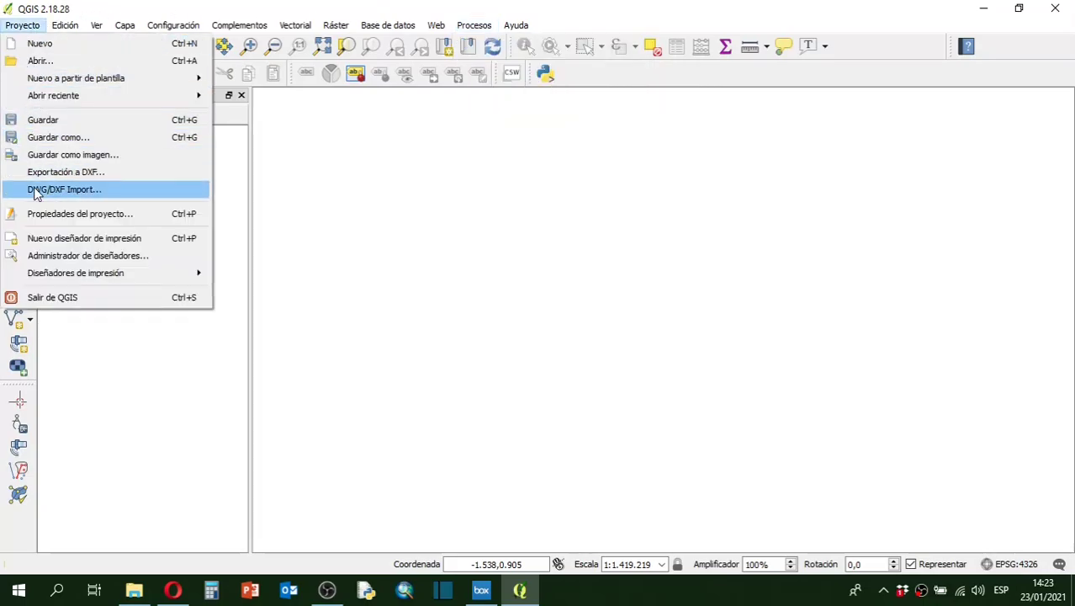
Step: Look through the project, view, layer, plugin, vector, raster and database commands that are available
mouse_move(98, 26)
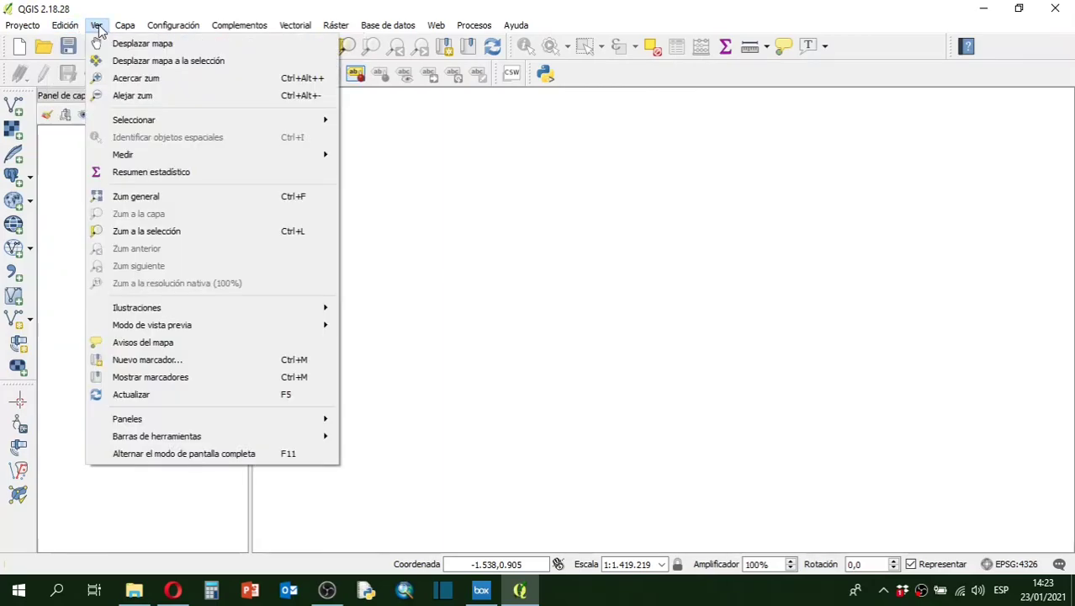
mouse_move(388, 25)
mouse_move(426, 43)
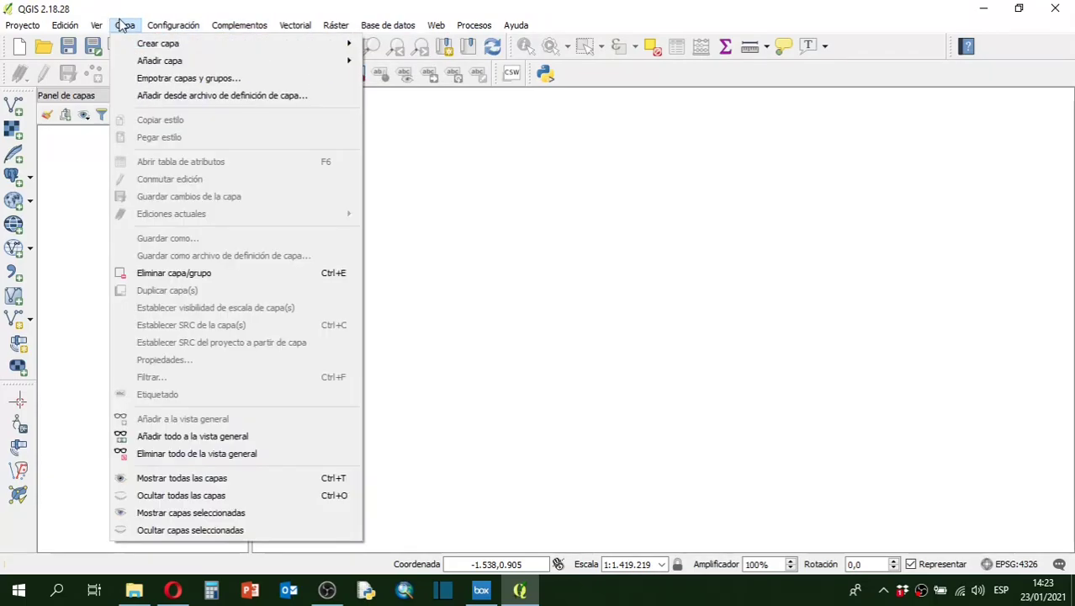
mouse_move(170, 29)
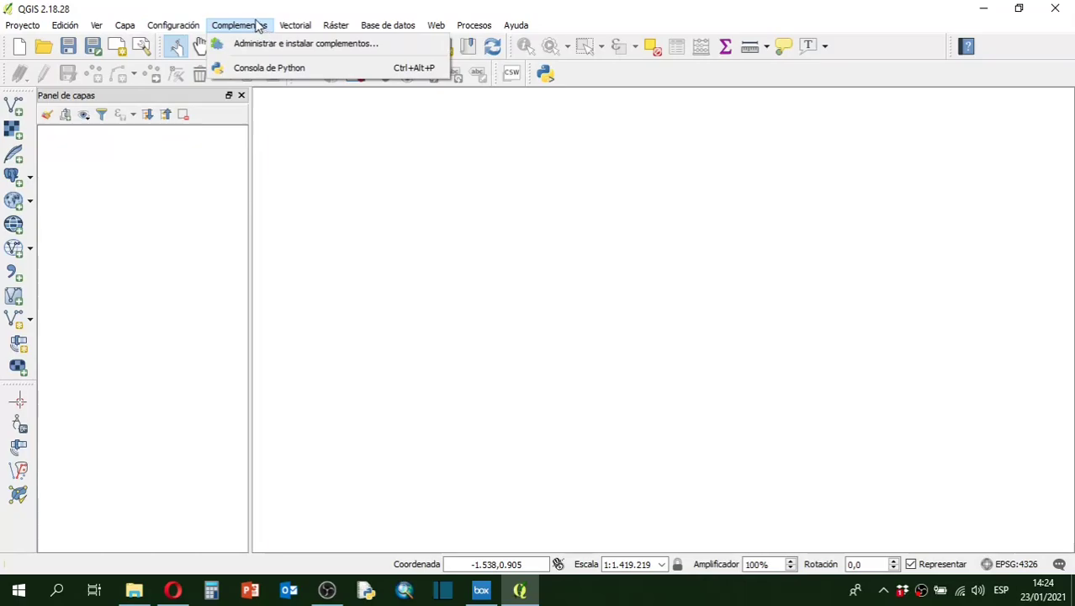
mouse_move(313, 30)
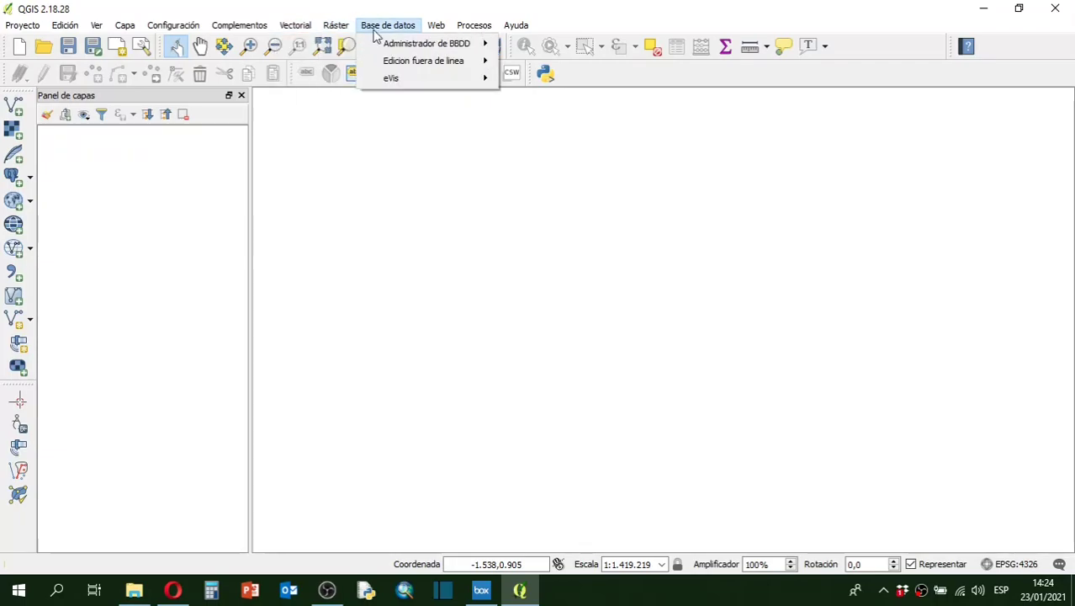
mouse_move(473, 27)
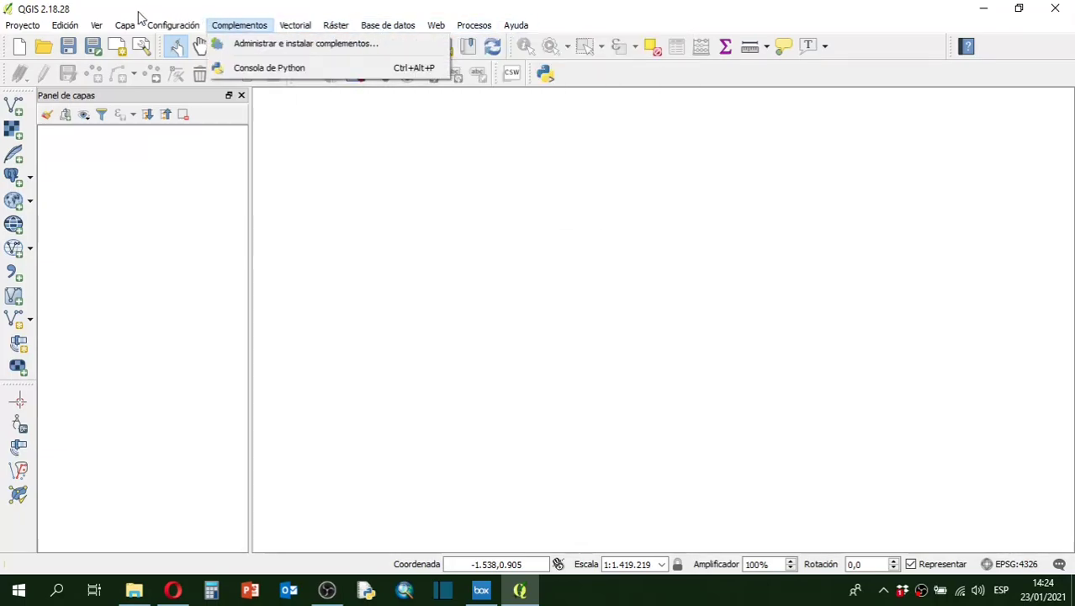
mouse_move(21, 32)
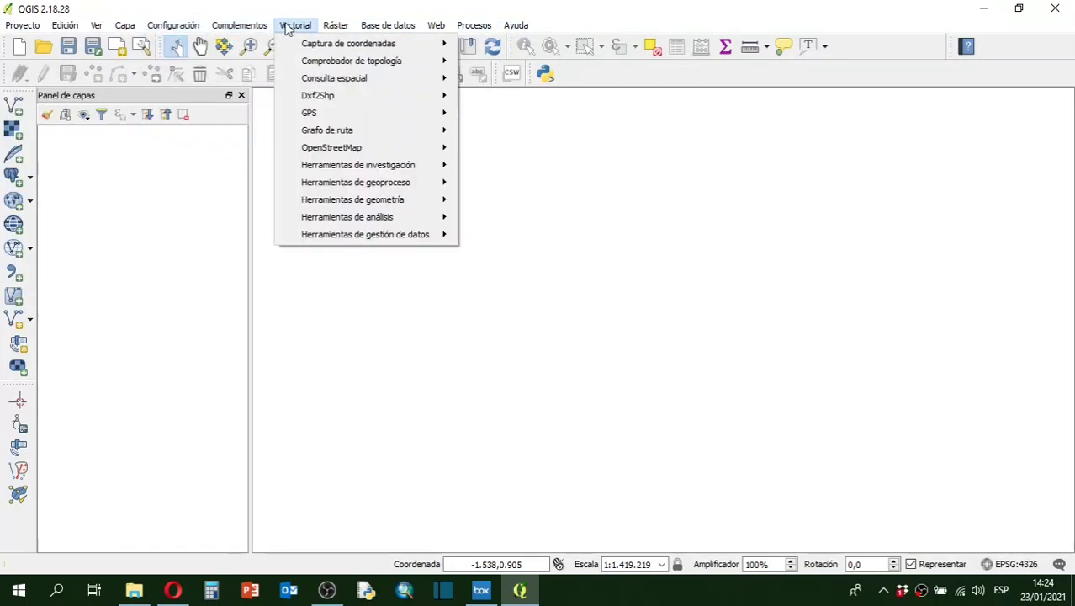
mouse_move(403, 28)
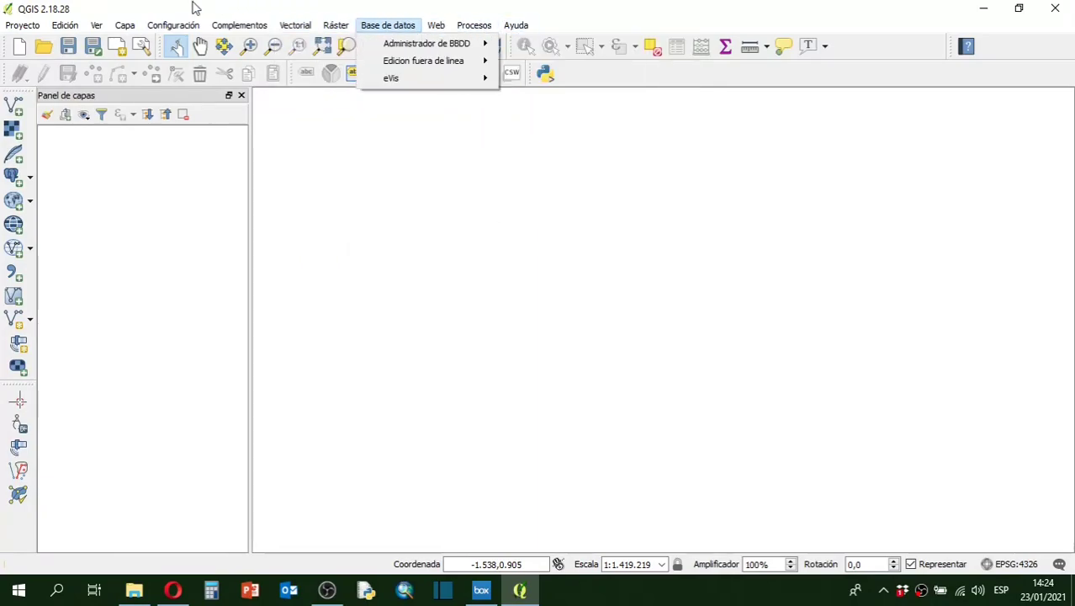
mouse_move(52, 27)
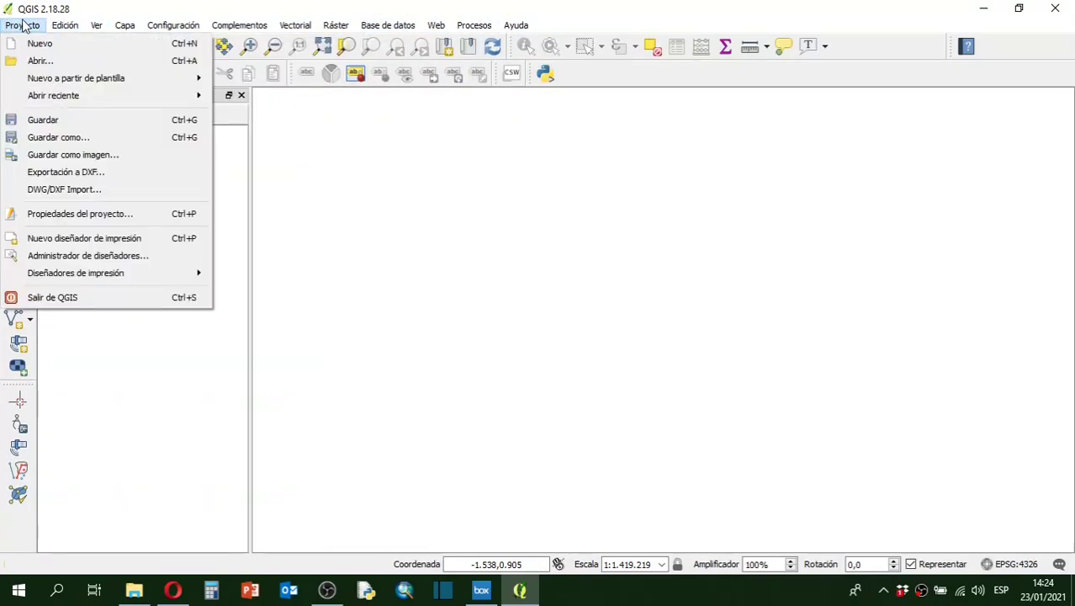
mouse_move(169, 27)
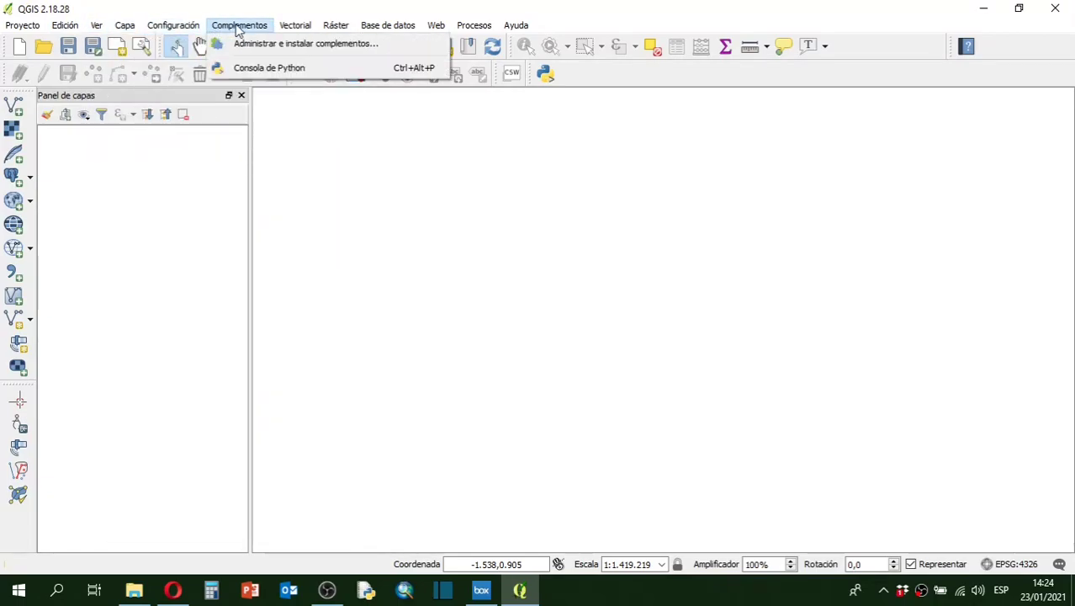
left_click(359, 12)
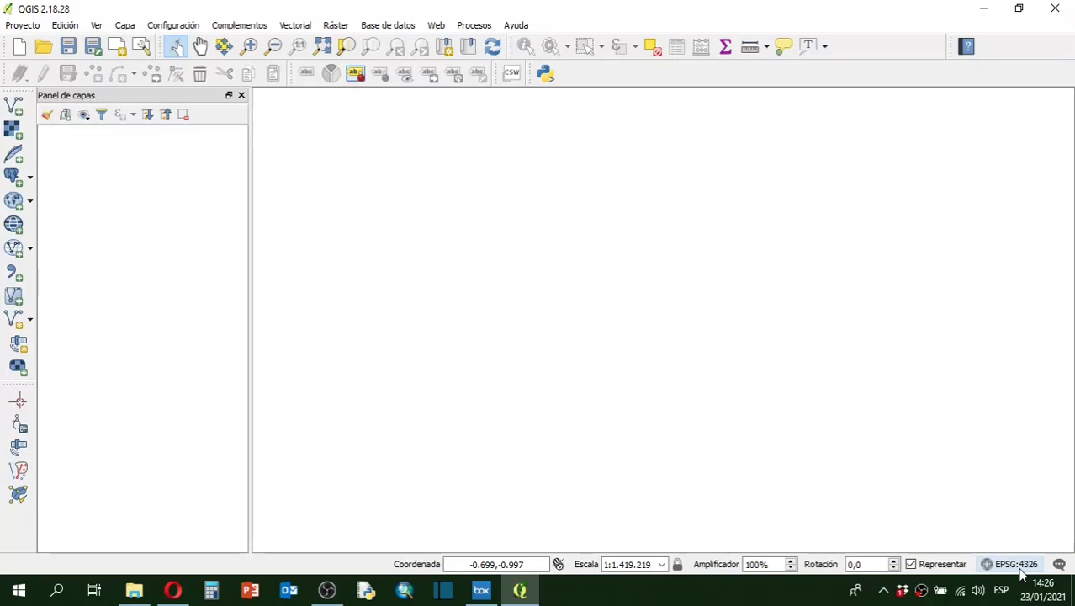
Step: Review the project's coordinate reference system settings and close the project properties without changing them
left_click(1014, 563)
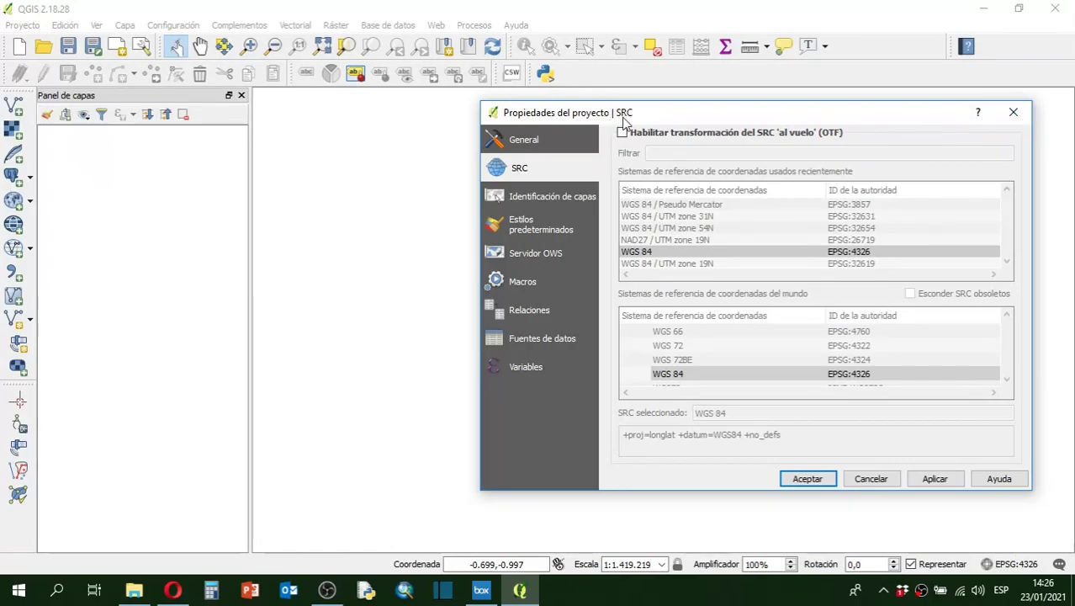
left_click(1013, 114)
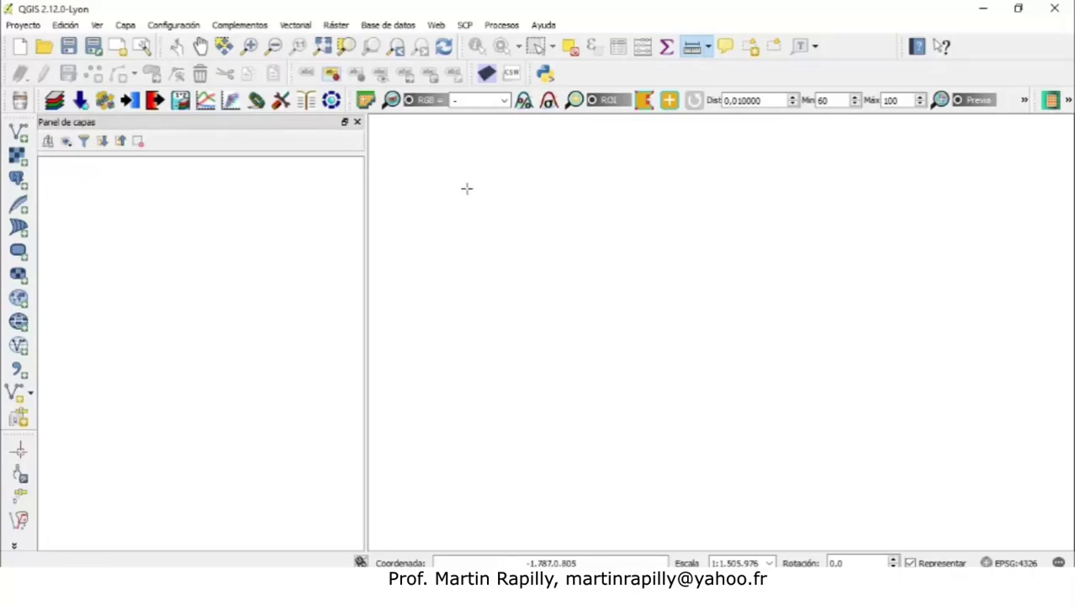
Step: Start adding a vector layer from a file and choose UTF-8 as its encoding
left_click(20, 135)
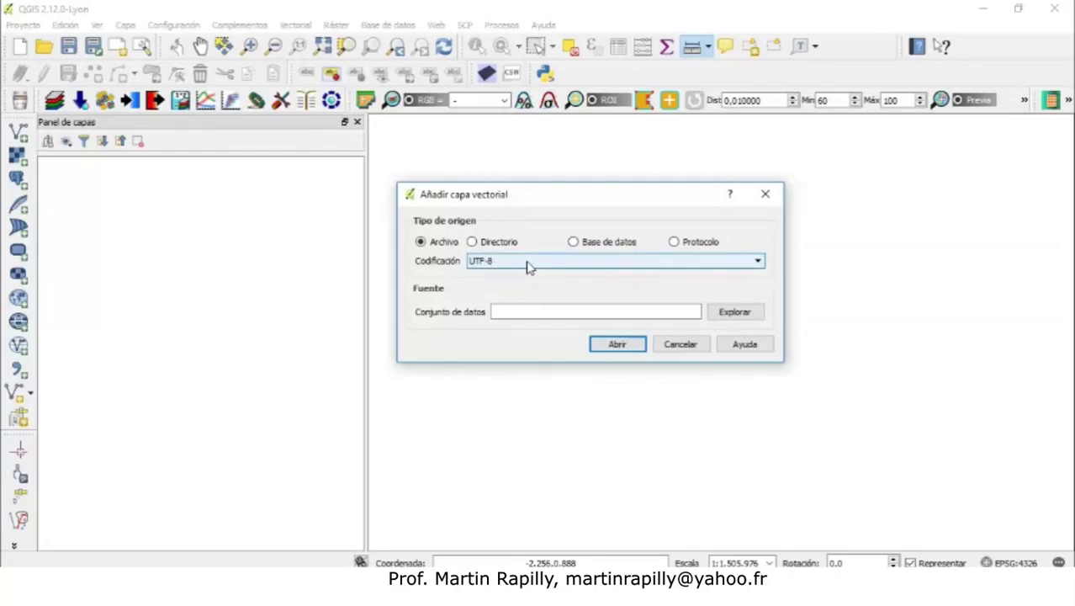
left_click(759, 264)
left_click_drag(760, 345, 758, 288)
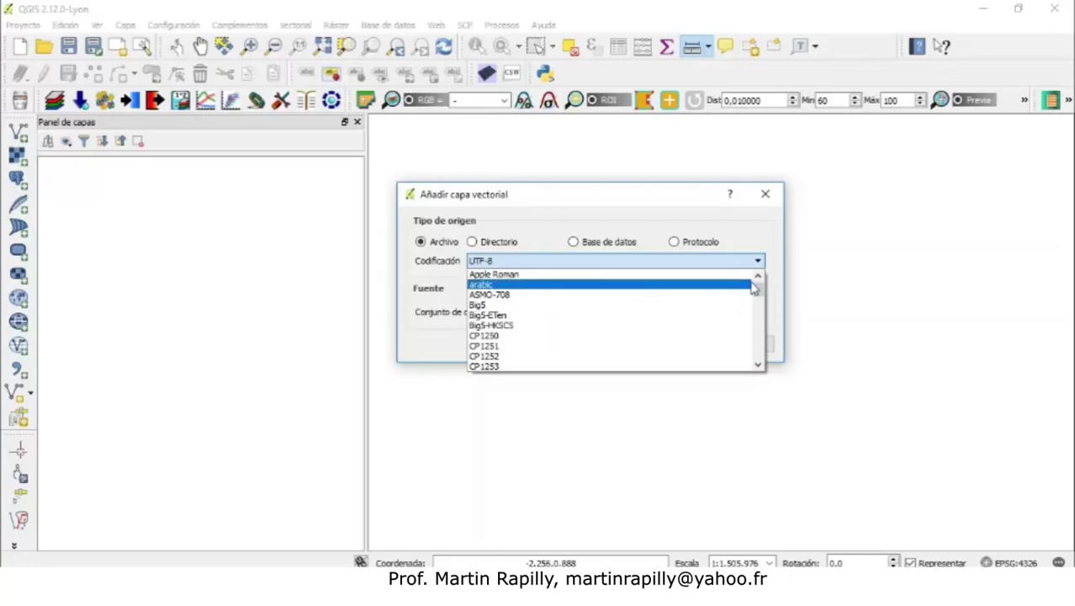
left_click_drag(757, 290, 759, 348)
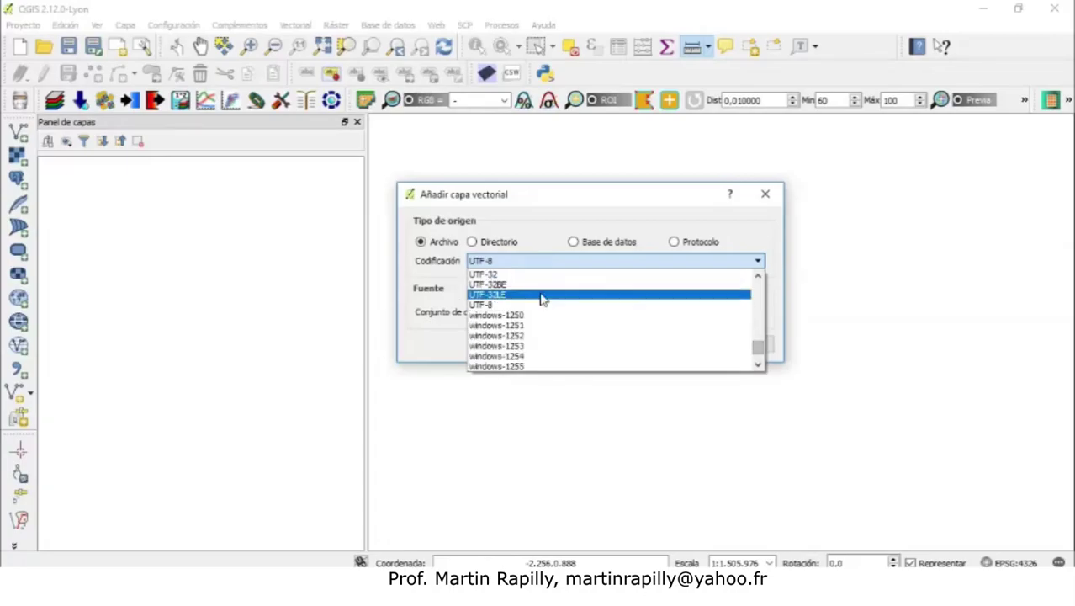
left_click(533, 305)
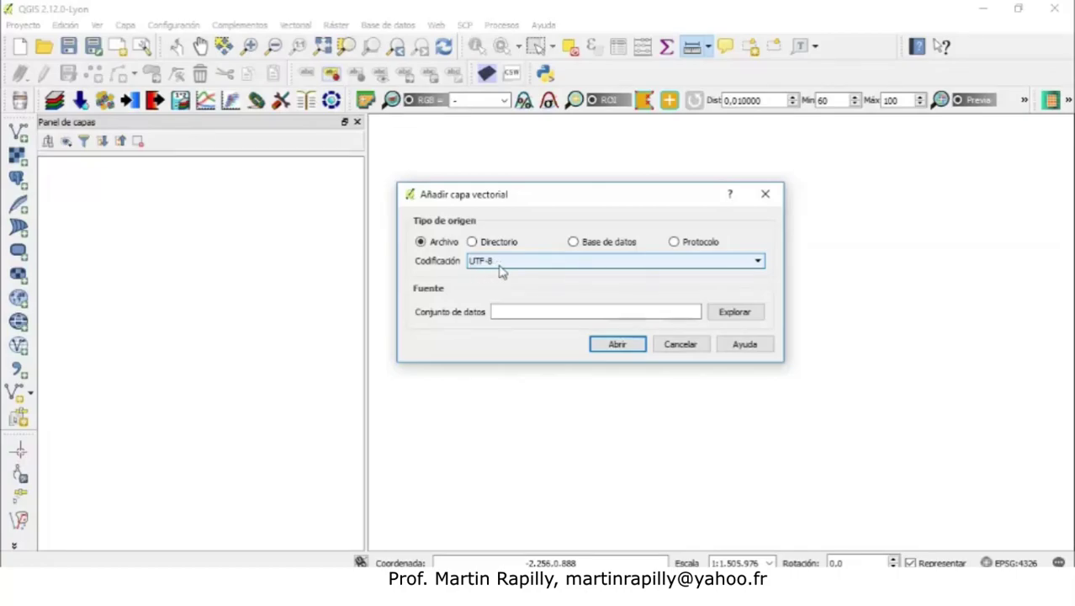
Step: Look through the Windows encodings available for the vector layer and leave the list without choosing one
left_click(759, 266)
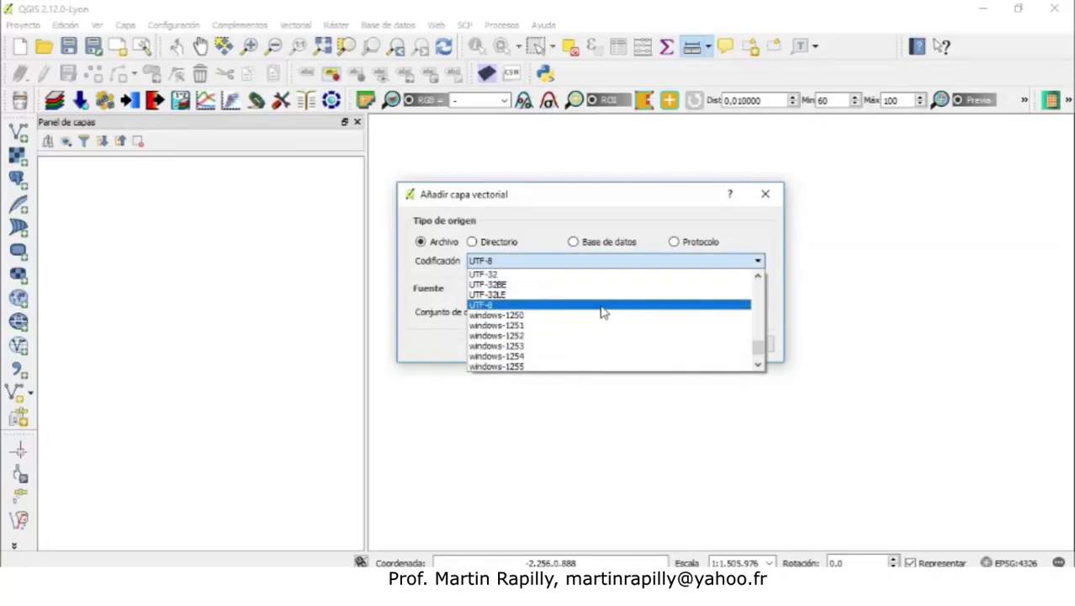
left_click(759, 366)
left_click(758, 366)
left_click(759, 366)
left_click(759, 366)
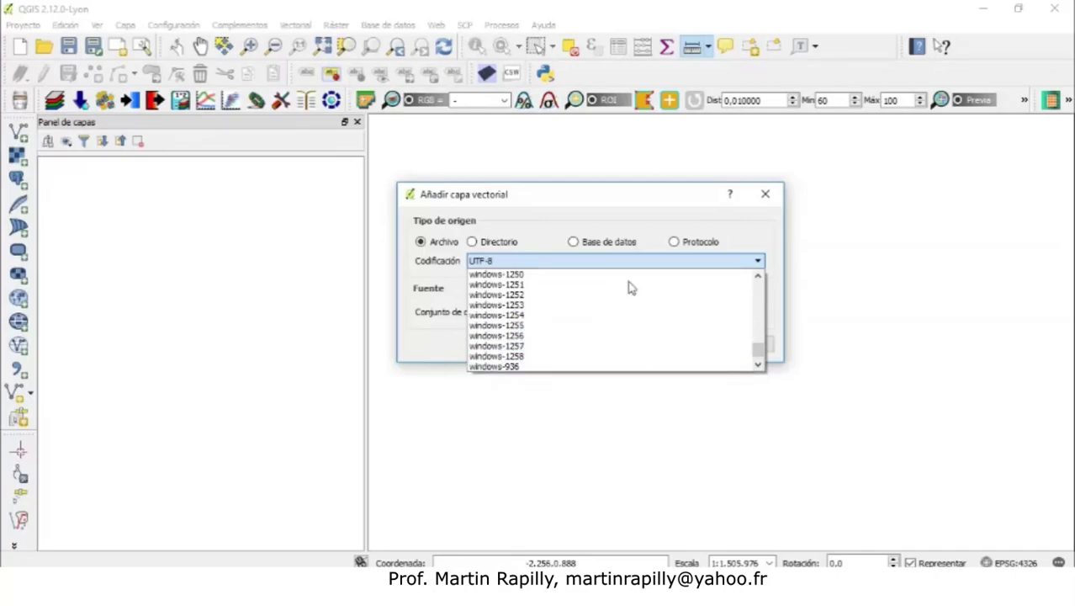
left_click(610, 212)
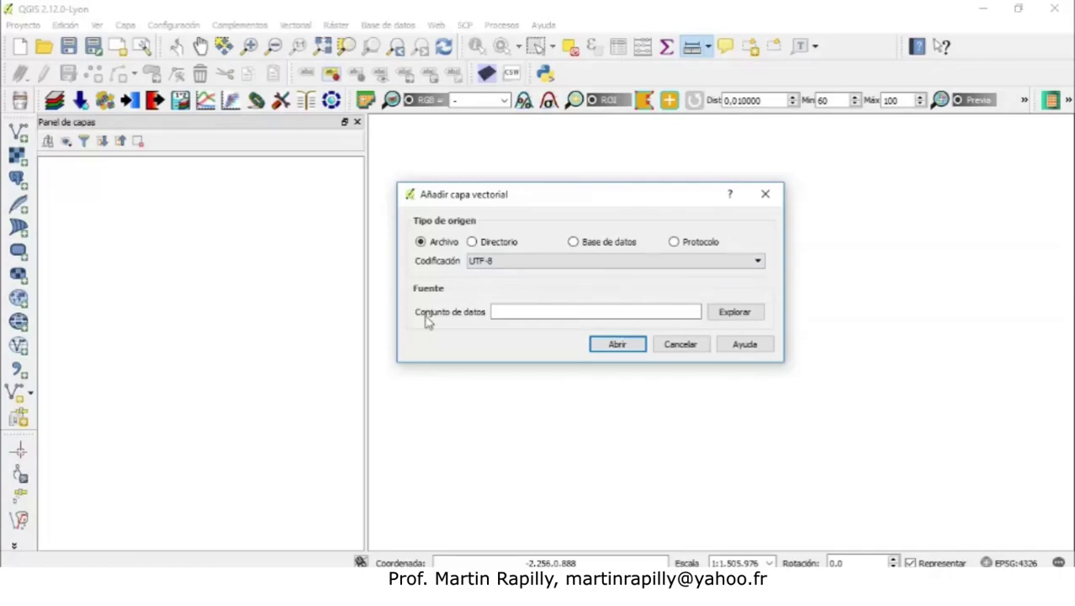
Step: Browse for the layer's dataset in Manual QGIS Desktop\Datos para practicas QGIS EIGEO\Vectores on drive E:
left_click(735, 312)
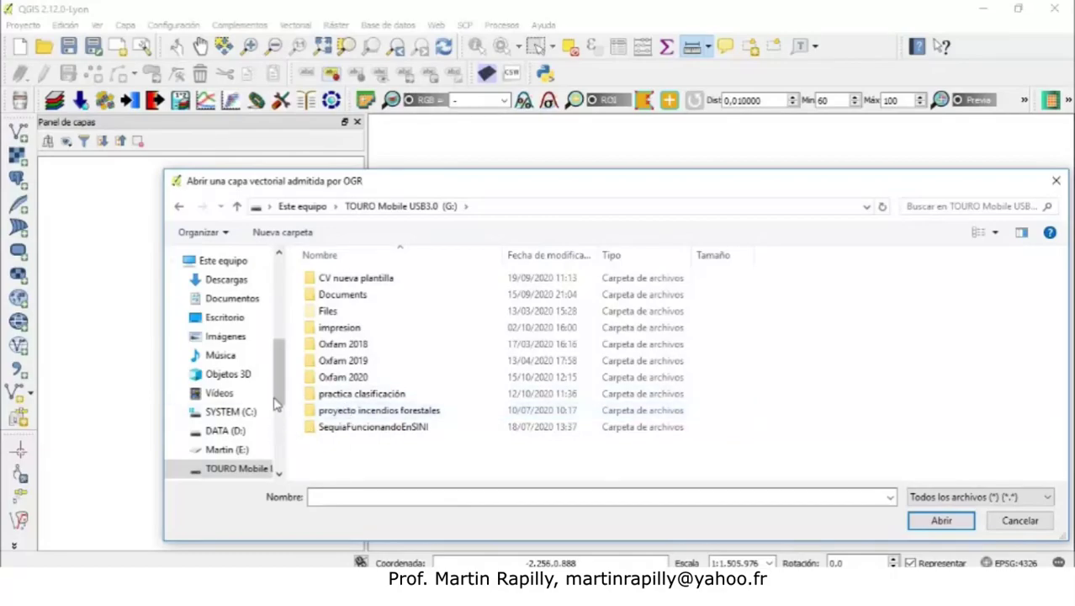
scroll(280, 380, "down", 3)
left_click(229, 367)
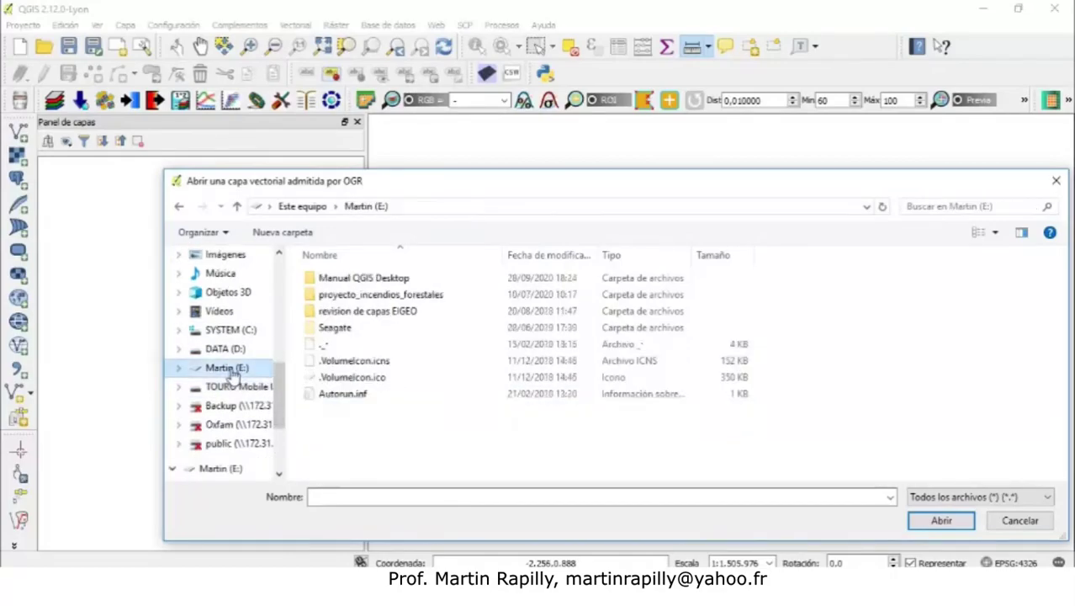
double_click(370, 279)
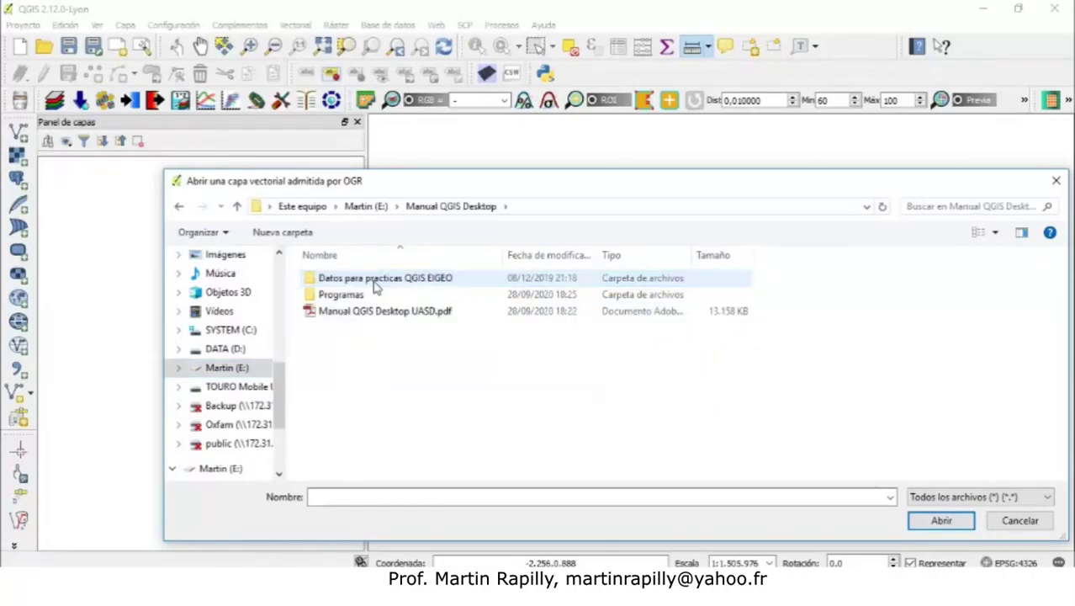
double_click(350, 280)
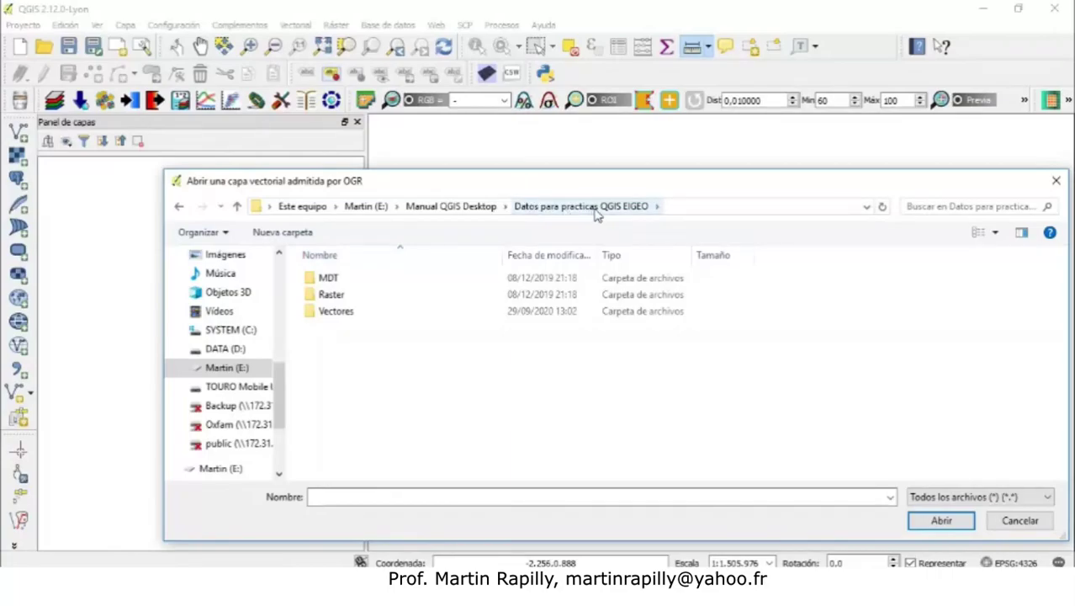
double_click(334, 312)
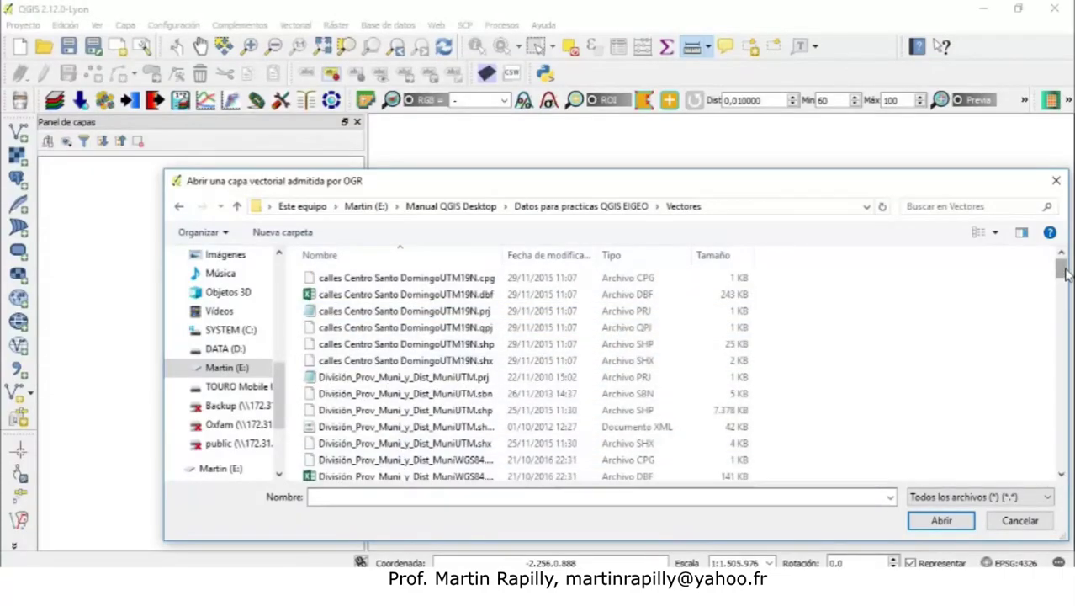
Step: Examine the component files of the EstacionesPluviometricas and hispaniola shapefiles, selecting each set of files as a group
left_click_drag(1063, 271, 1064, 317)
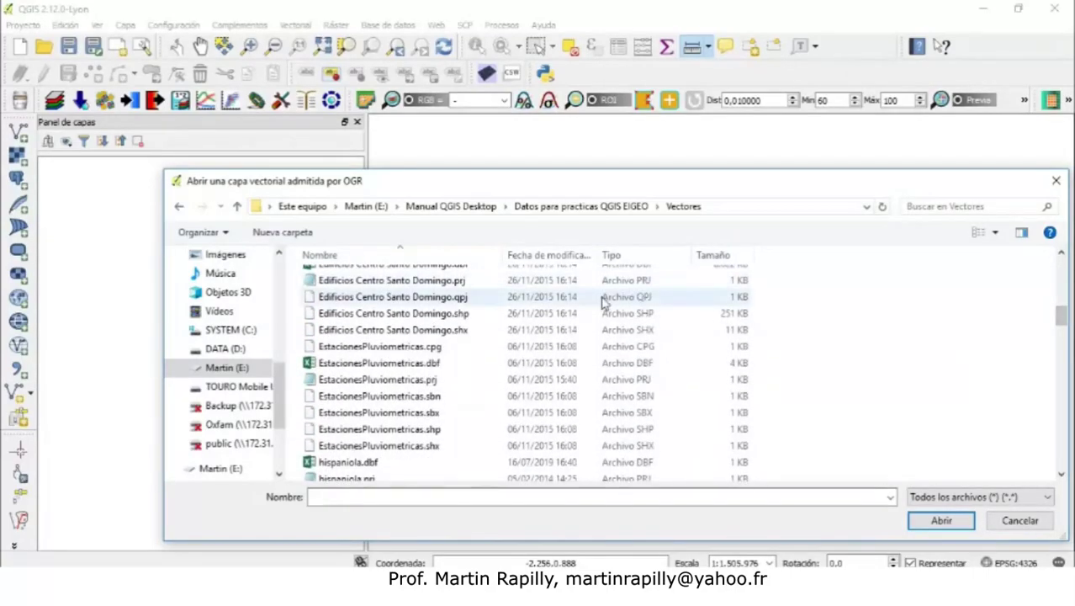
left_click_drag(300, 346, 382, 453)
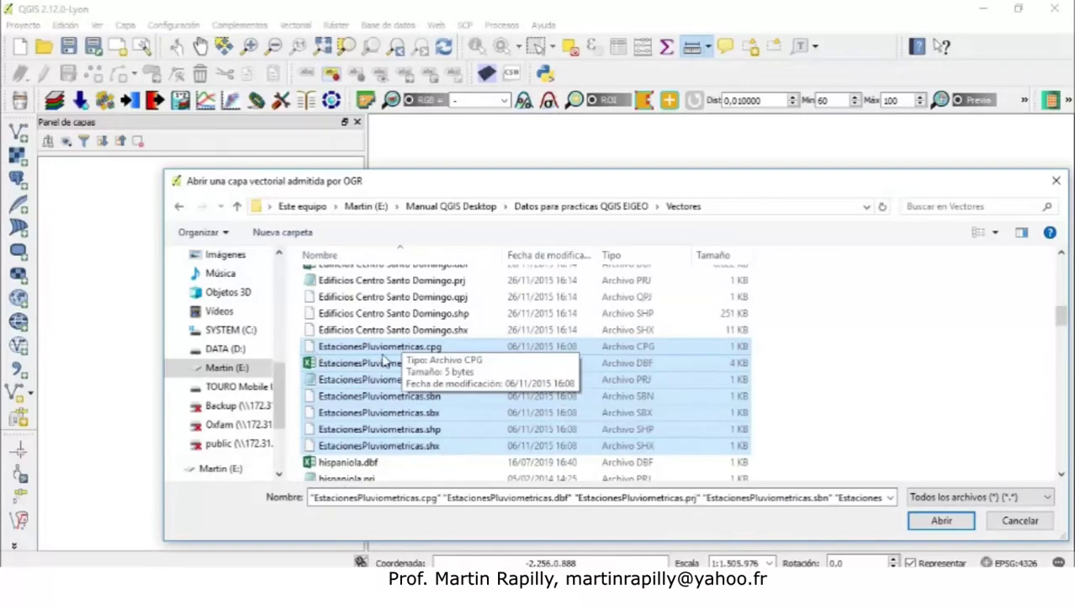
left_click_drag(1063, 320, 1063, 334)
left_click_drag(295, 312, 361, 454)
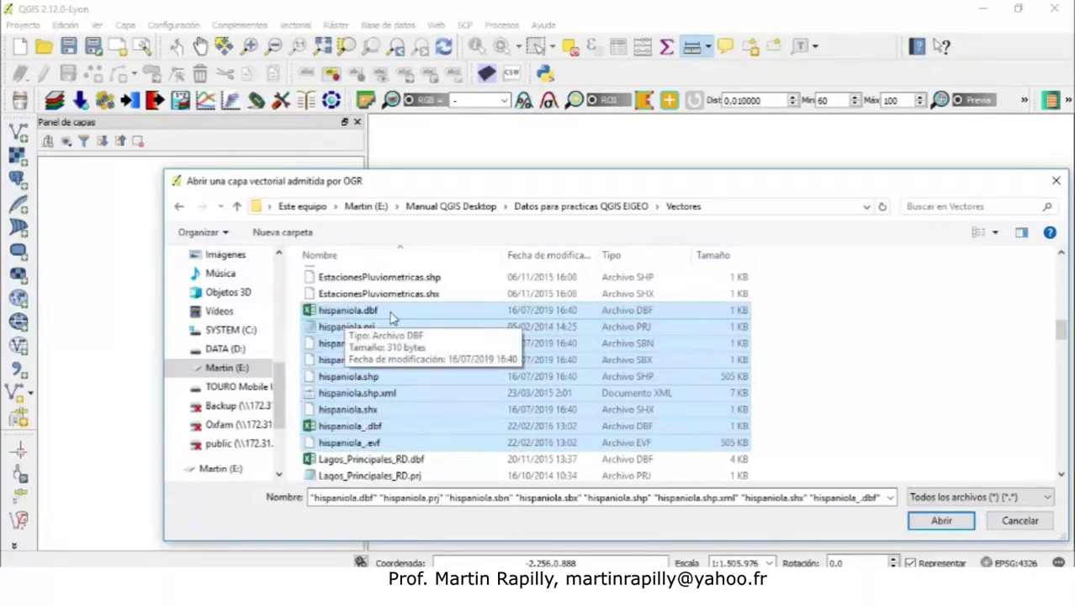
left_click(797, 326)
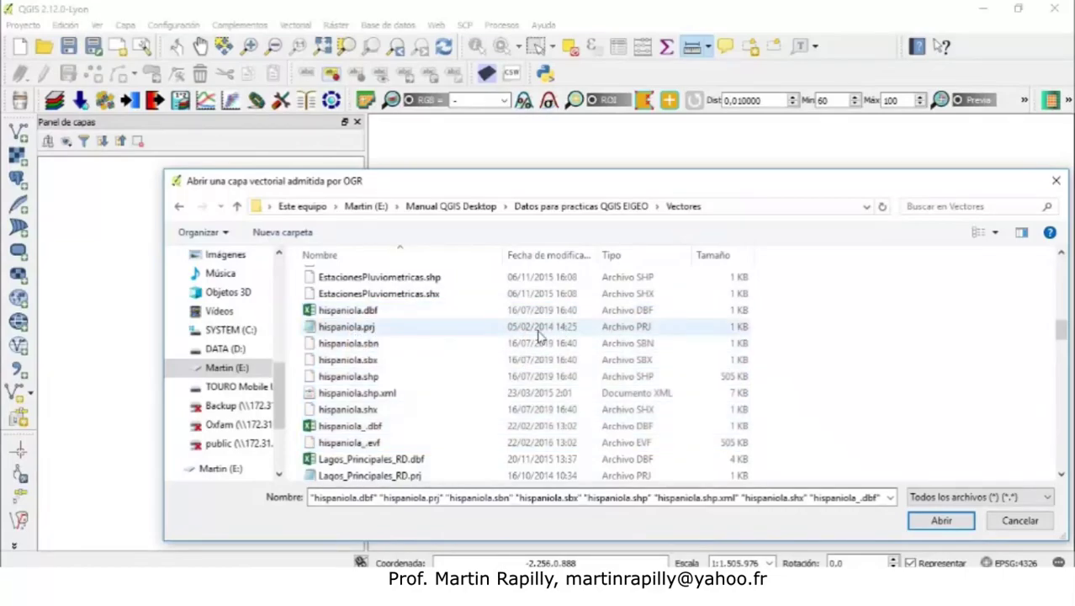
left_click_drag(292, 313, 761, 452)
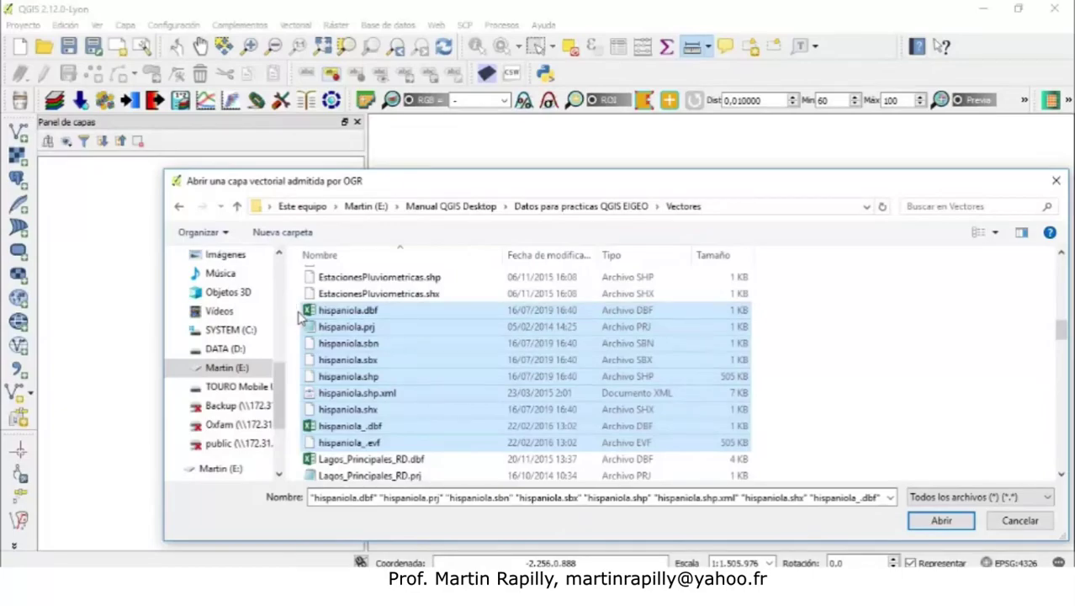
Step: Open hispaniola_.dbf in Excel, widen column A, and examine the POPYCOUN and name fields and their records
left_click(345, 312)
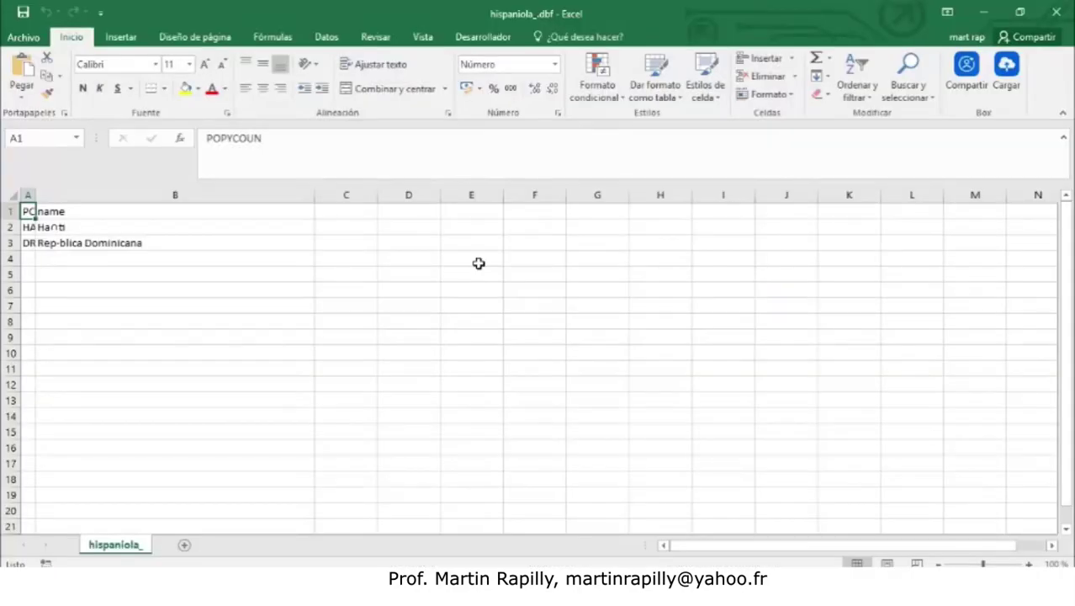
left_click_drag(34, 194, 92, 194)
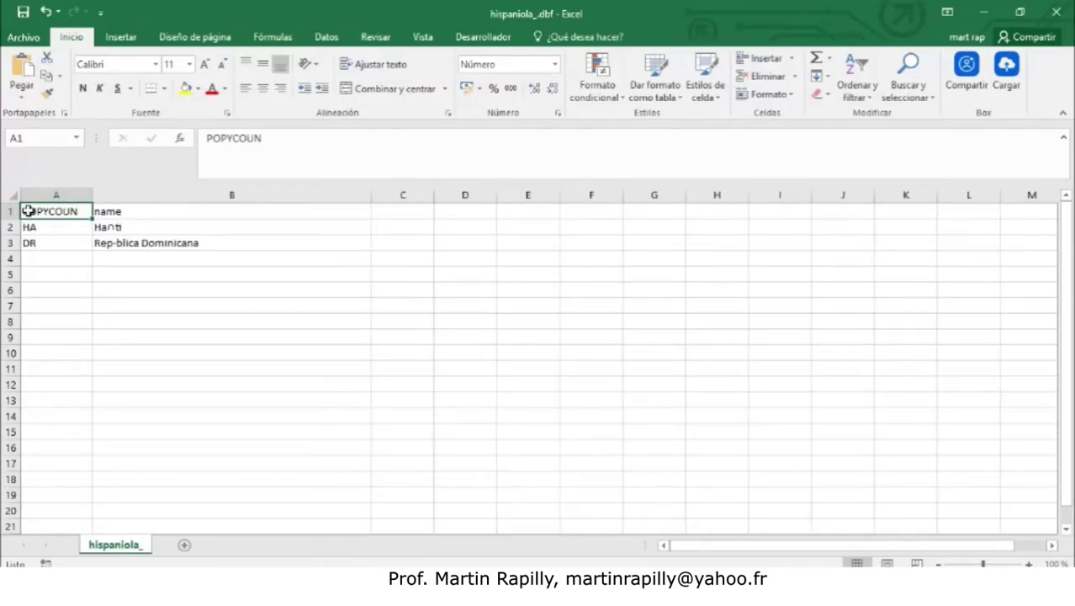
left_click(96, 211)
left_click(52, 213)
left_click(121, 211)
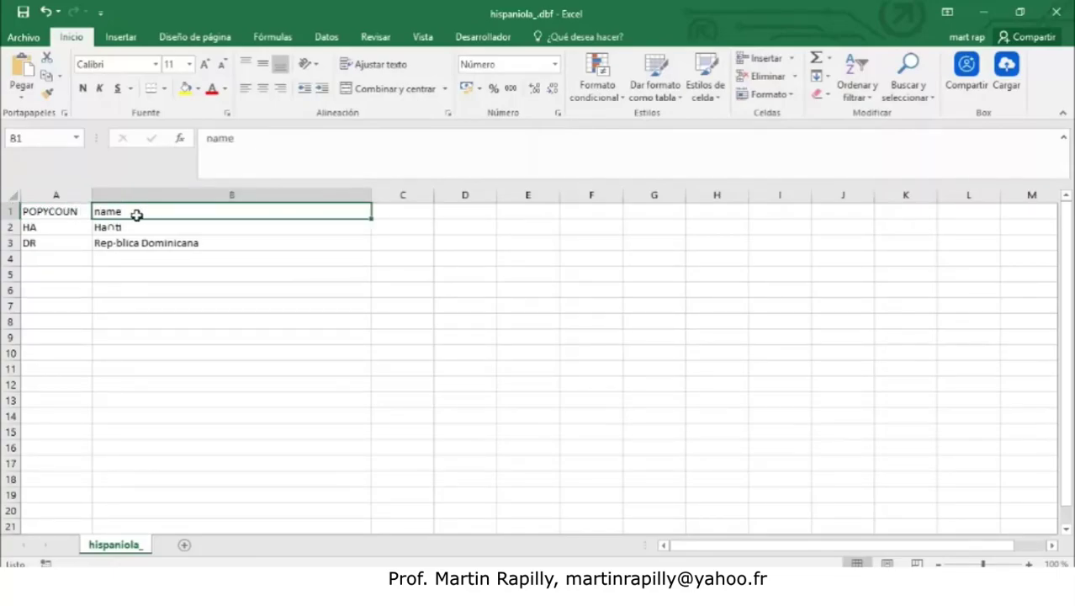
left_click(48, 227)
left_click(48, 242)
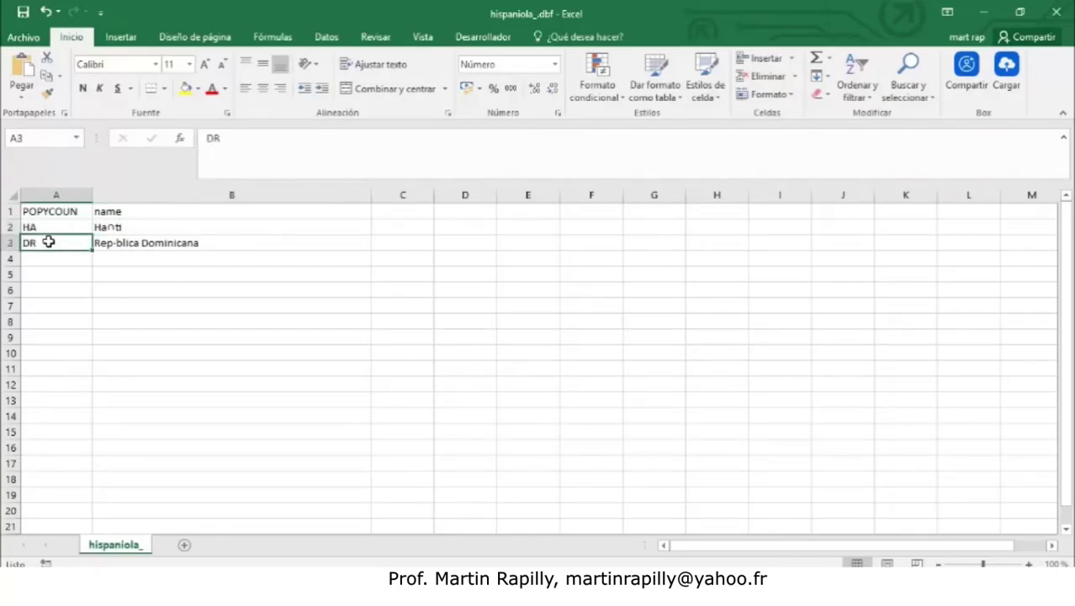
left_click(49, 227)
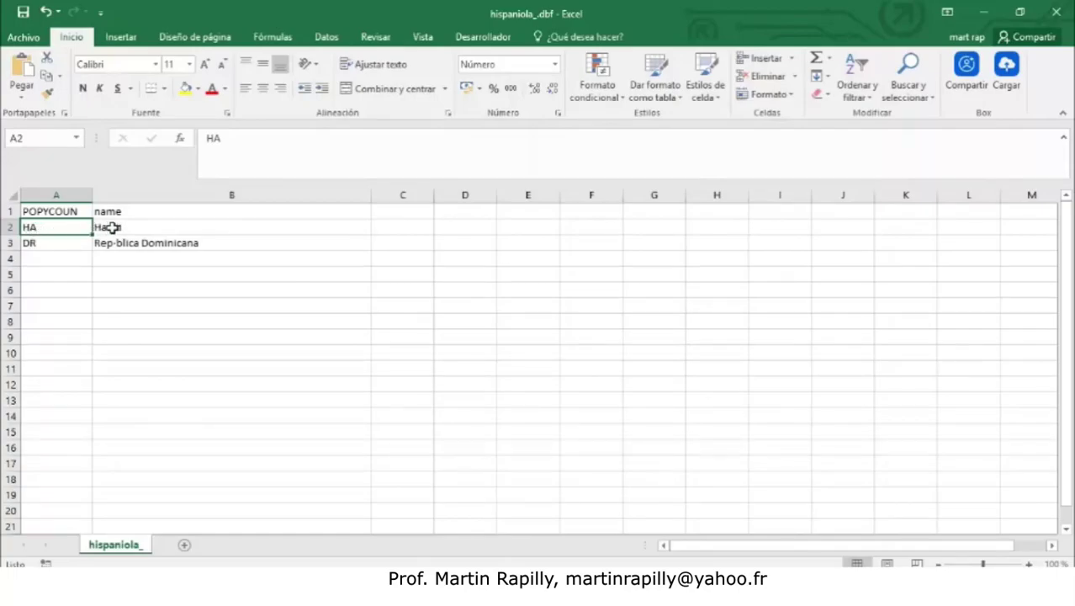
left_click(42, 242)
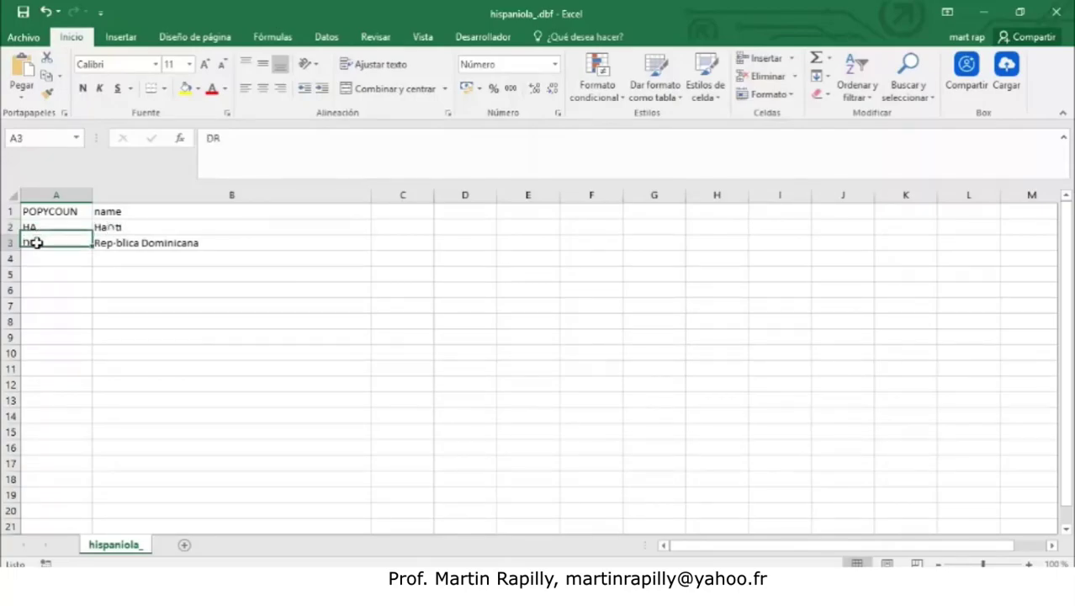
Step: Examine both country names in the name field of hispaniola_.dbf and close the workbook without saving changes
left_click(111, 225)
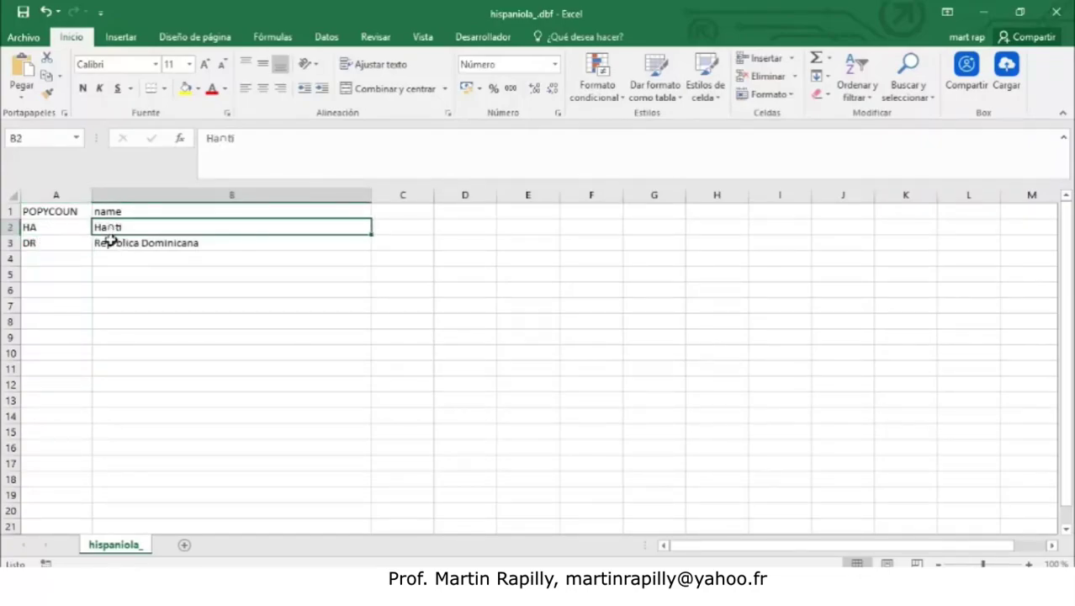
left_click(113, 242)
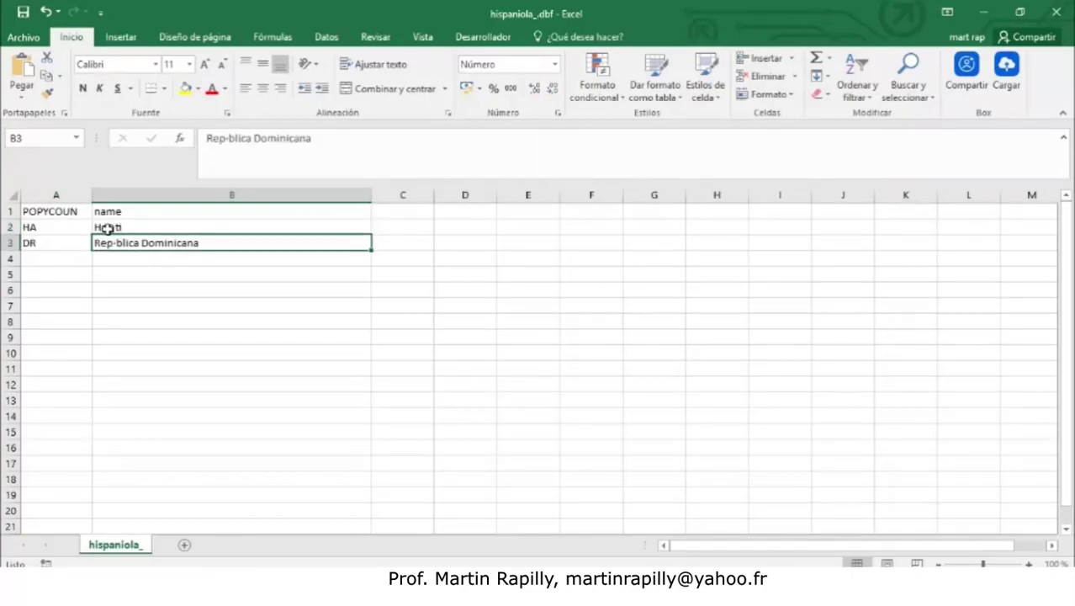
left_click(111, 229)
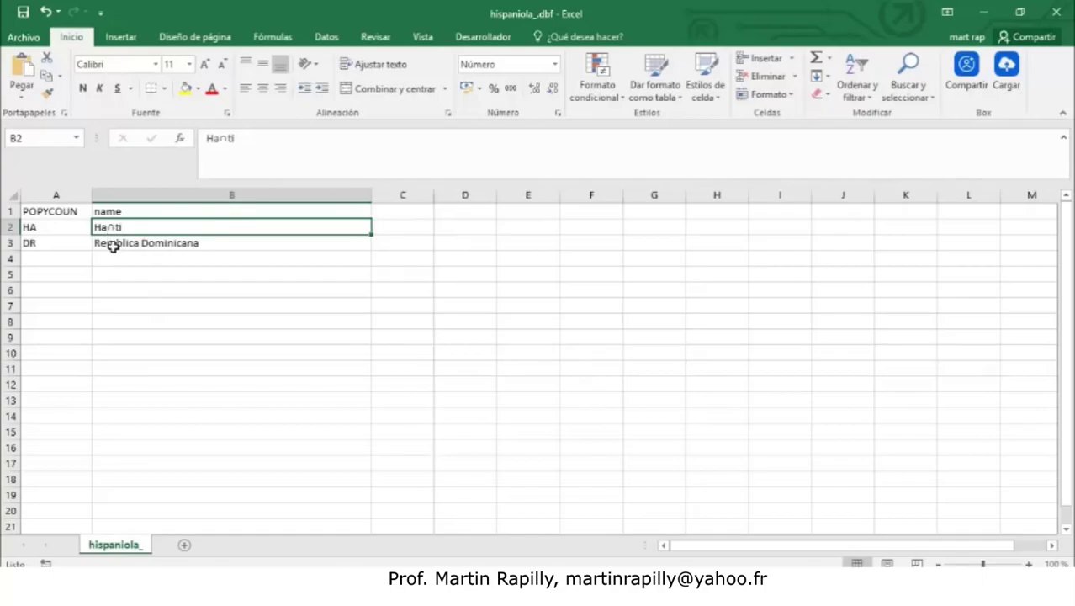
left_click(1052, 20)
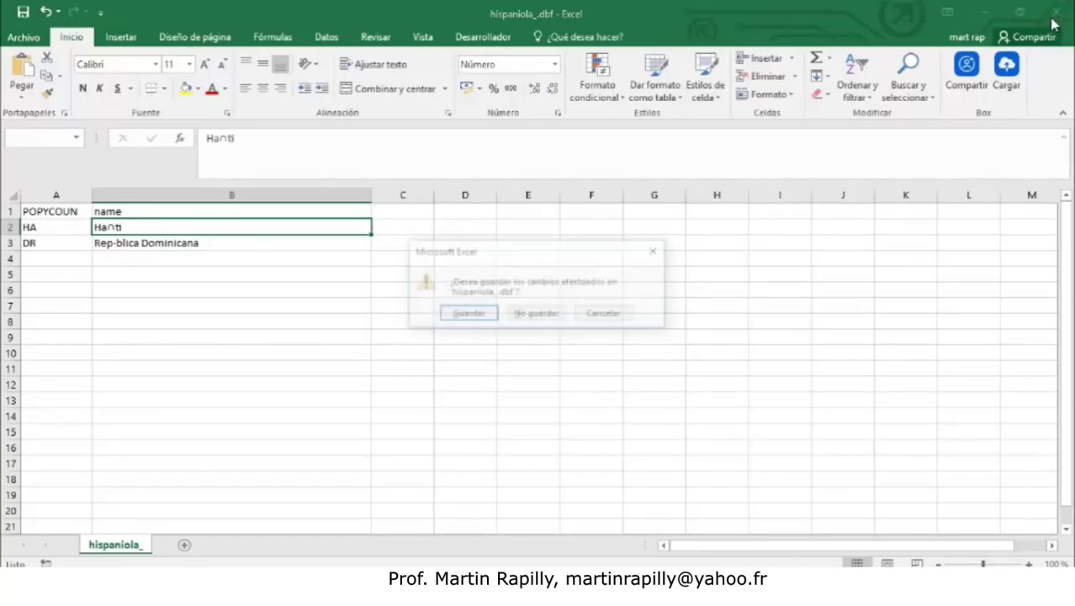
left_click(537, 313)
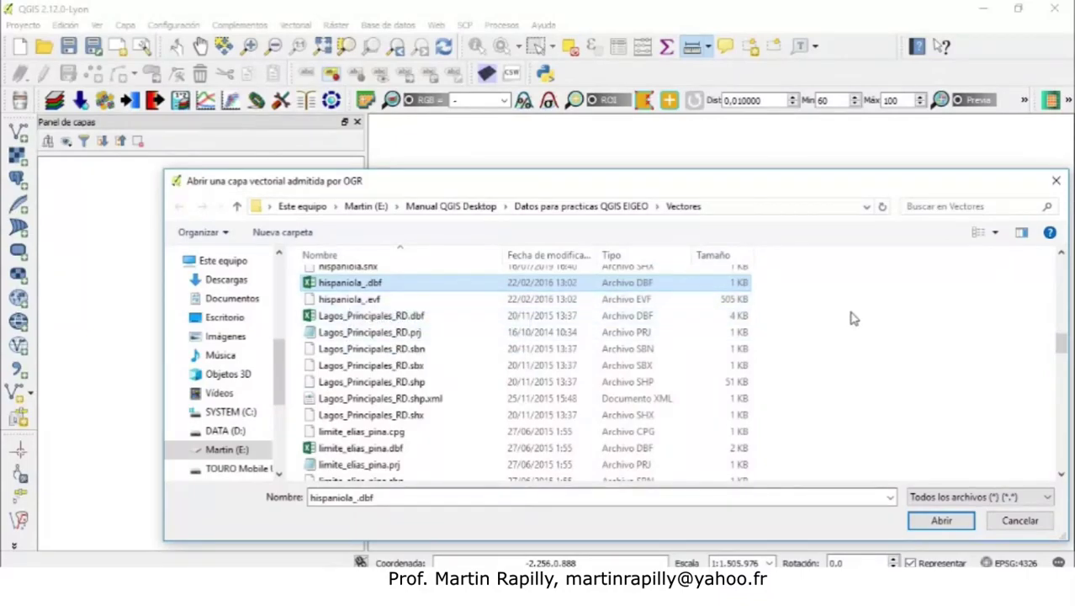
Step: Locate the hispaniola shapefile components, open hispaniola.prj for editing in Notepad, and wrap its text to the window width
left_click(1060, 253)
left_click(1061, 252)
left_click(1061, 252)
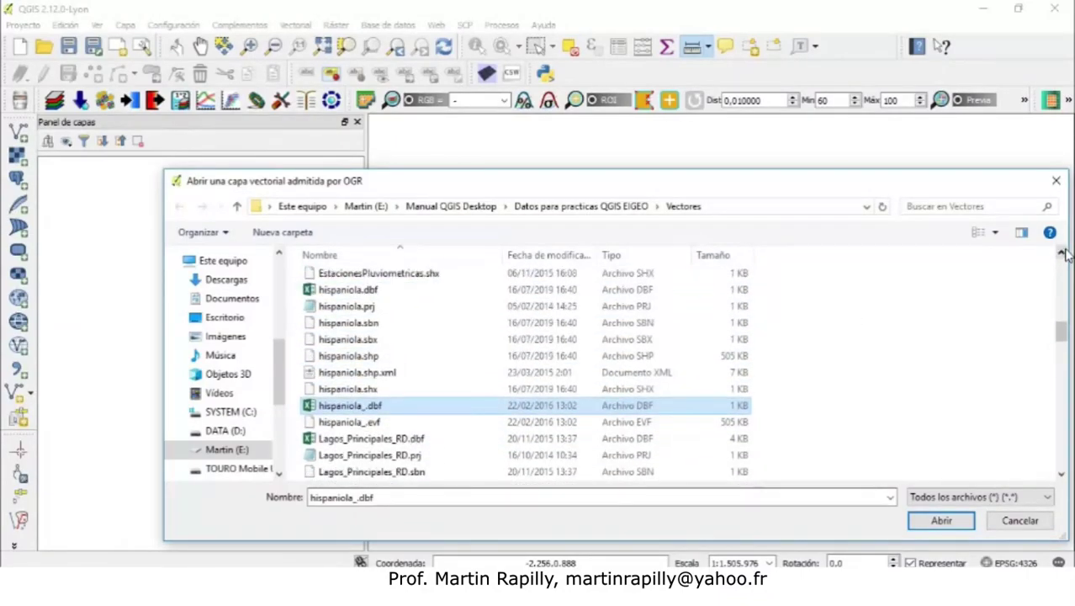
left_click(1061, 252)
left_click(352, 307)
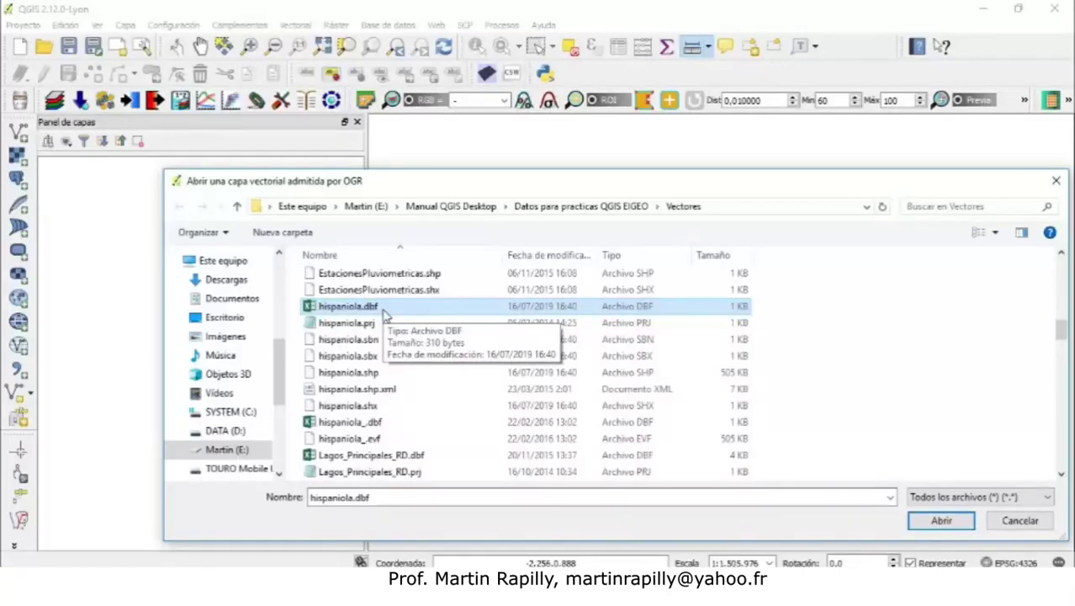
left_click(356, 328)
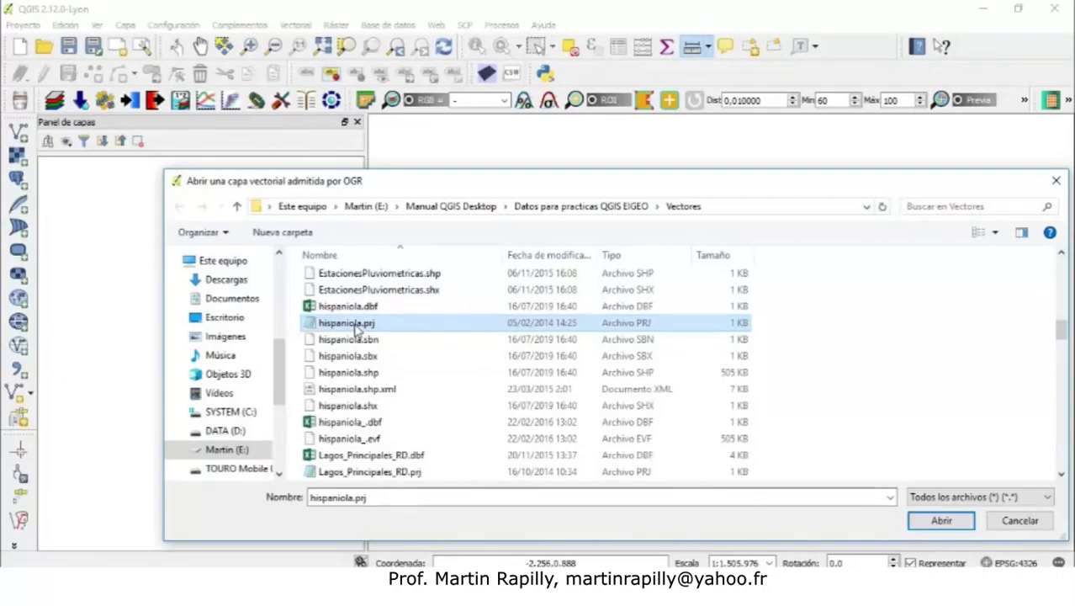
right_click(355, 330)
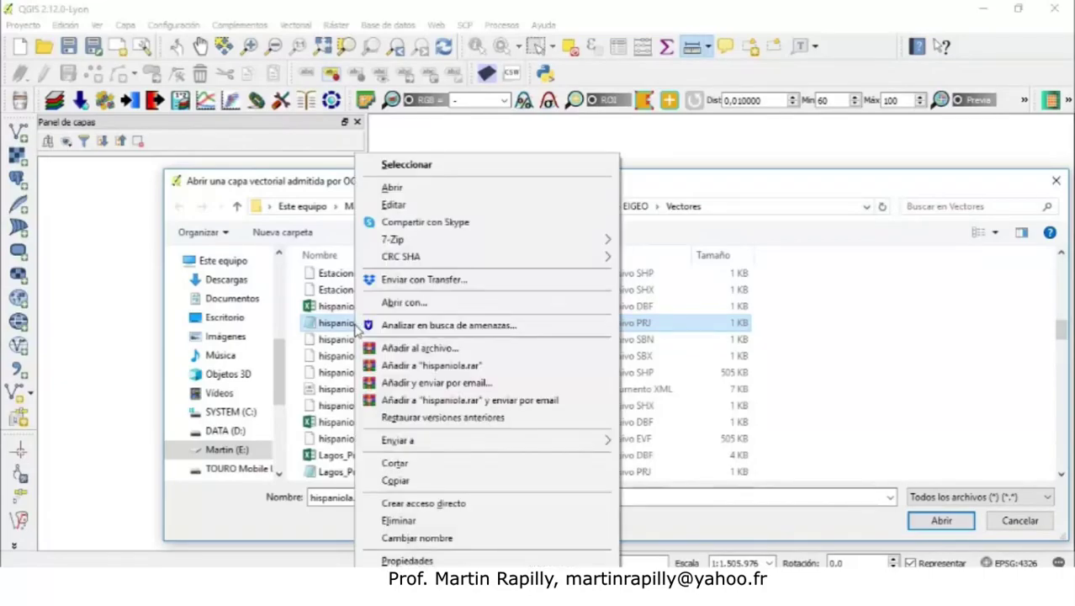
left_click(408, 204)
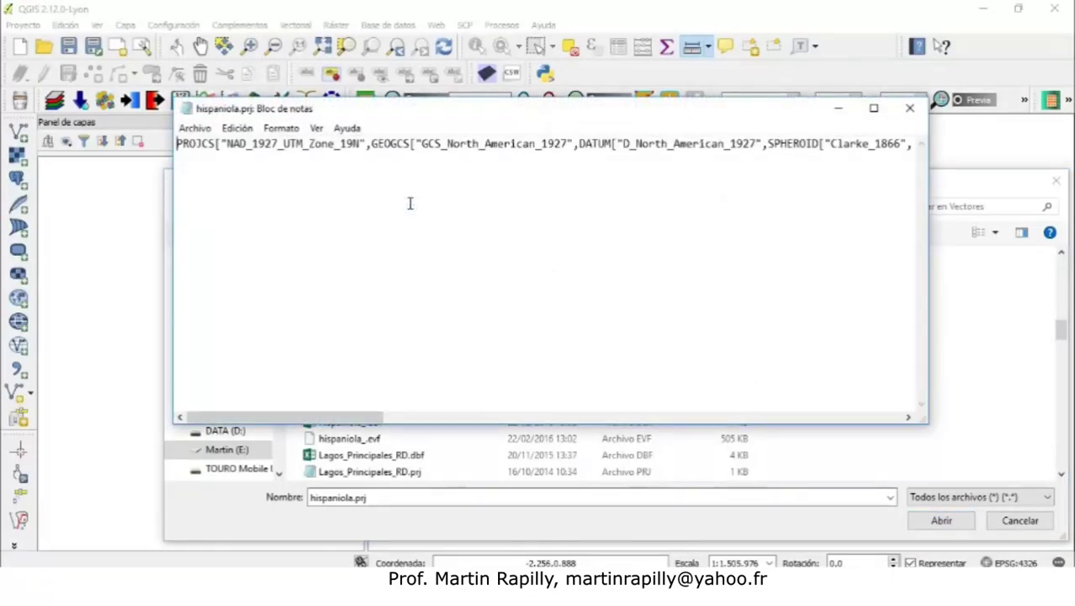
left_click(318, 128)
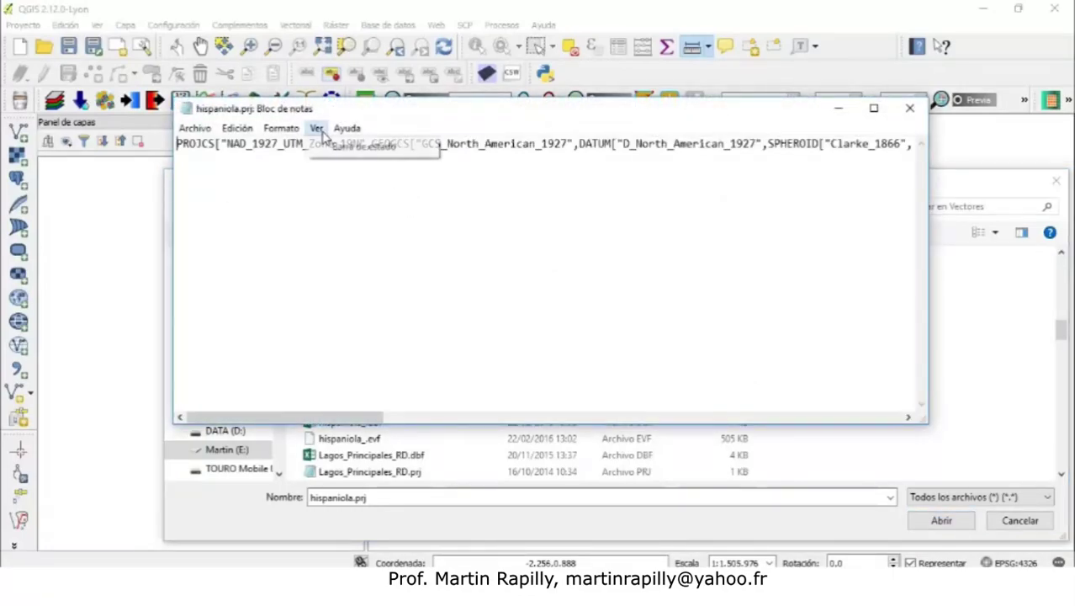
left_click(298, 145)
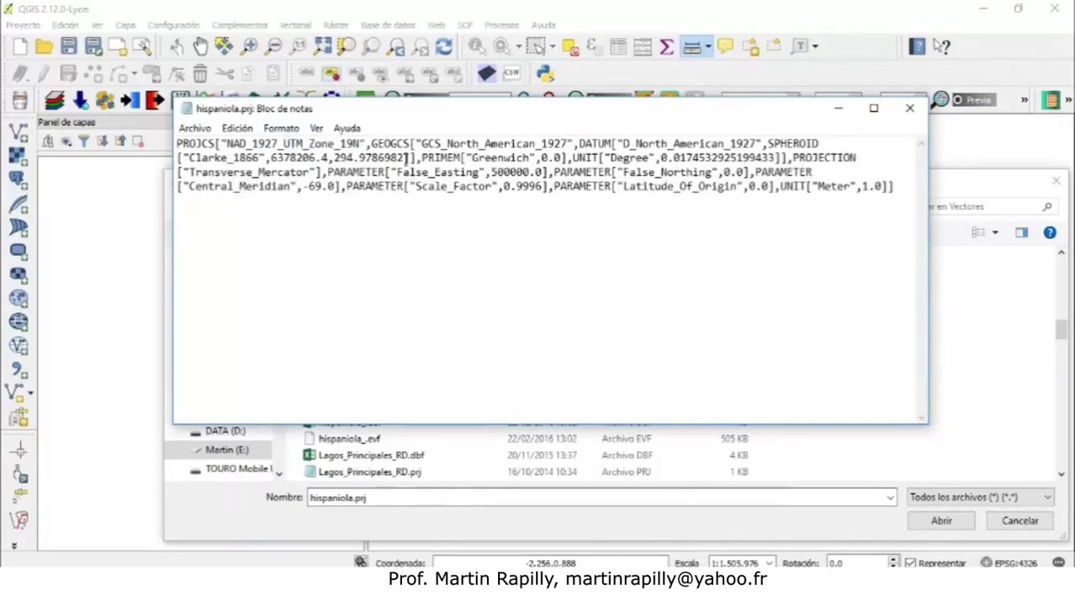
Step: Examine the projection definition in hispaniola.prj, highlighting NAD_1927_UTM_Zone_19N, and put the Notepad window away
left_click_drag(372, 112, 361, 164)
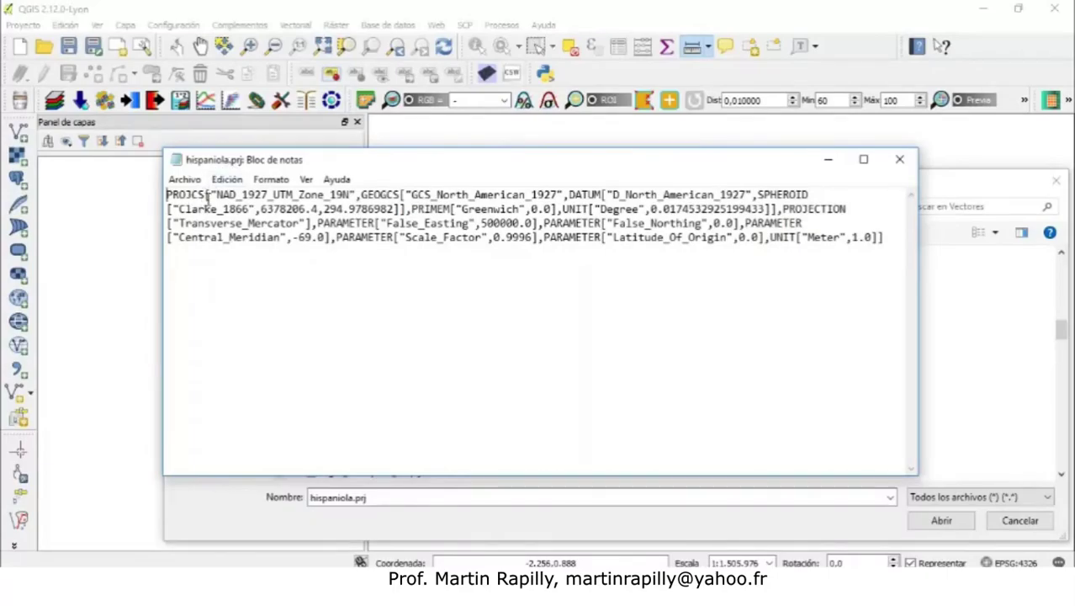
left_click_drag(218, 194, 349, 194)
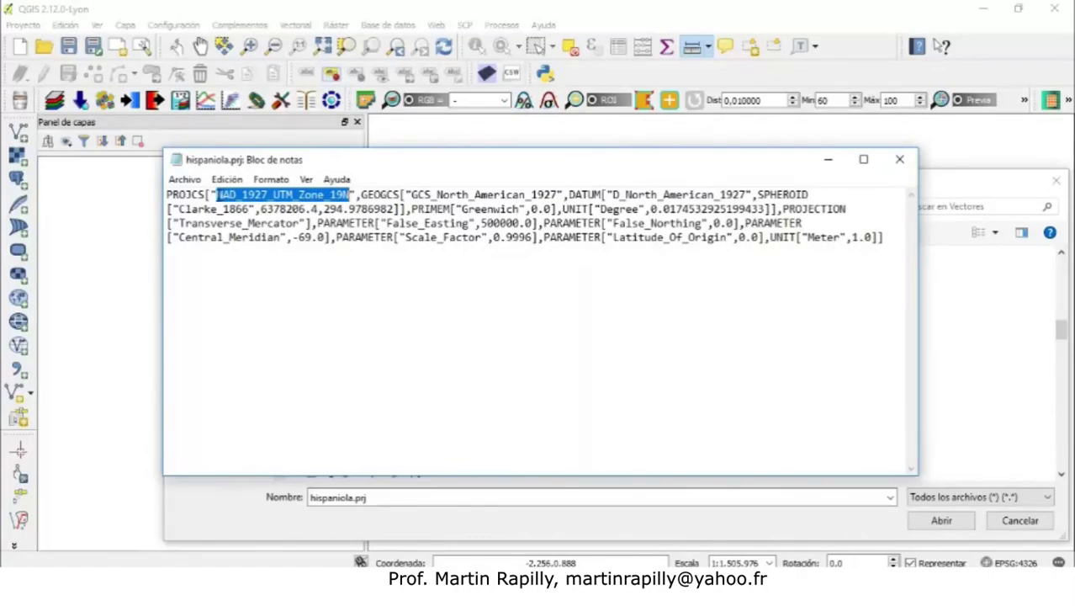
left_click_drag(217, 194, 348, 195)
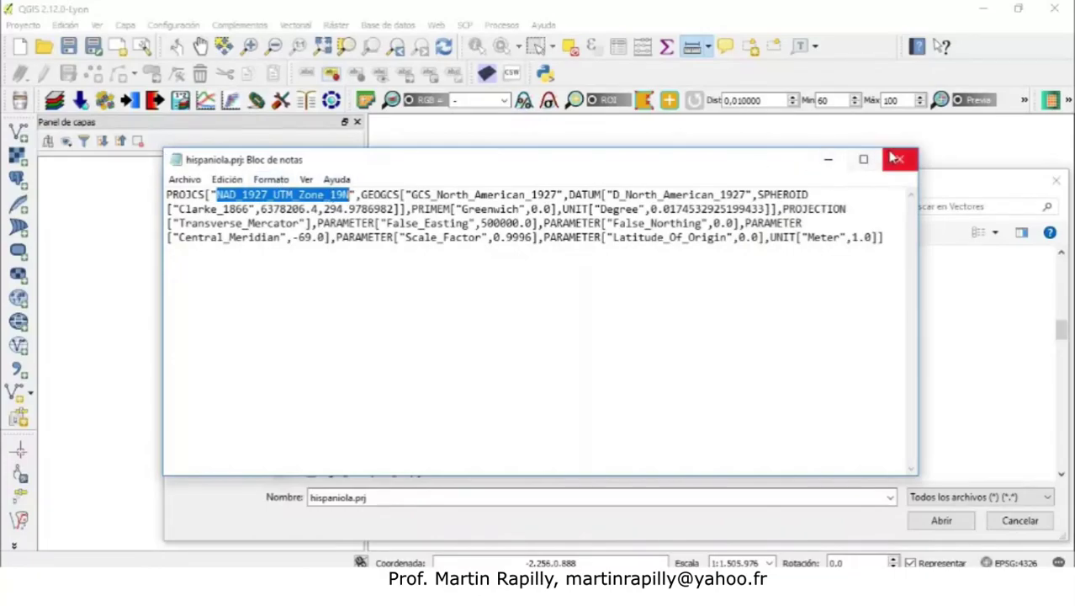
left_click(828, 159)
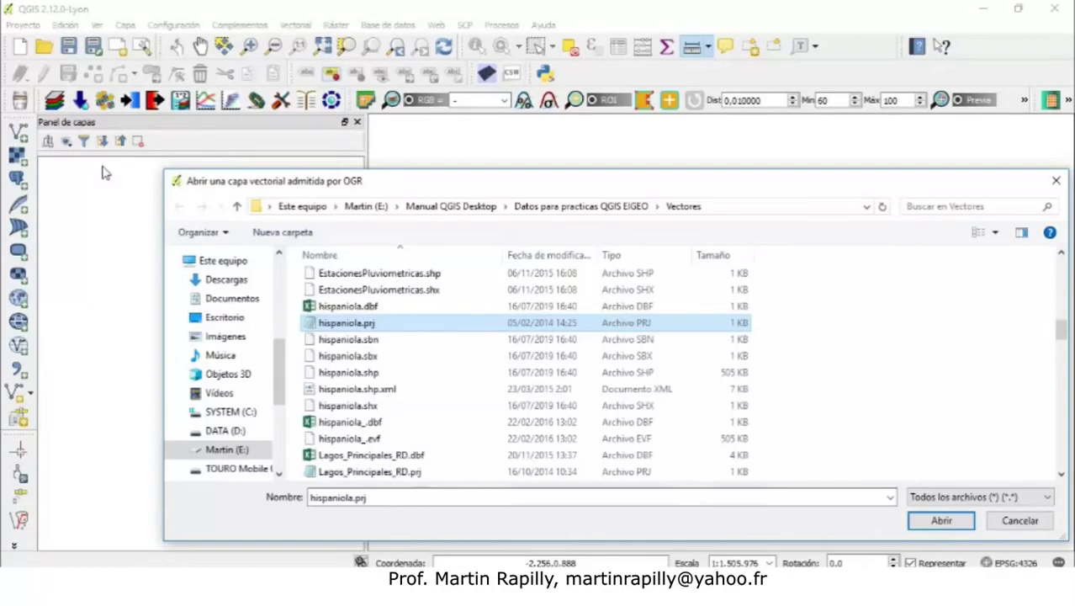
Step: Examine the hispaniola .sbn, .sbx, .shp and .shp.xml component files one by one in the file list
left_click(341, 340)
left_click(341, 362)
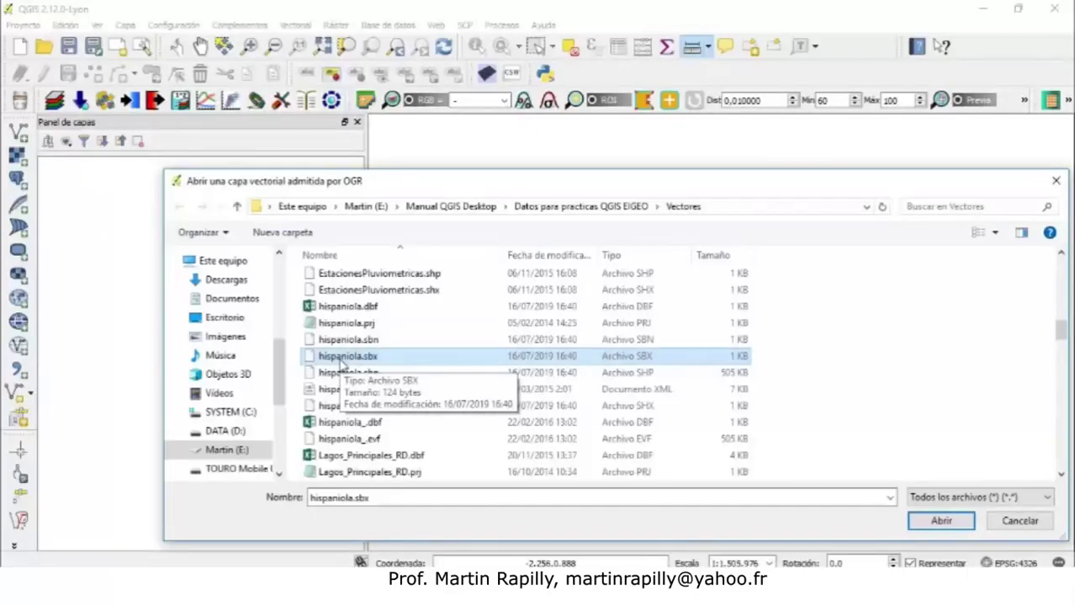
left_click(335, 373)
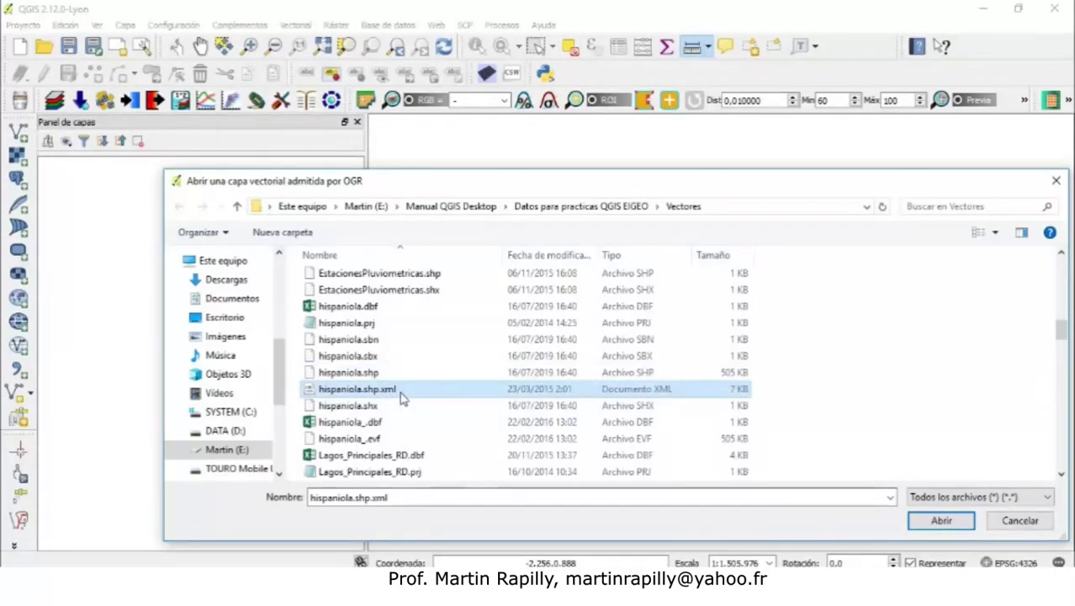
left_click(370, 376)
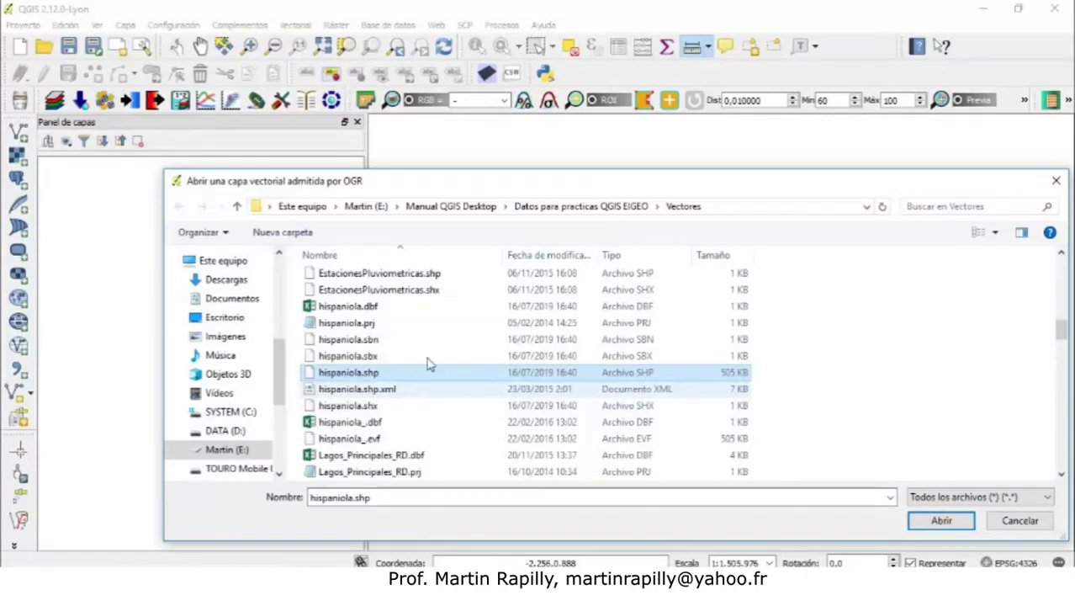
Step: Display the files of the Vectores folder in the Detalles view so their types are listed
left_click(996, 235)
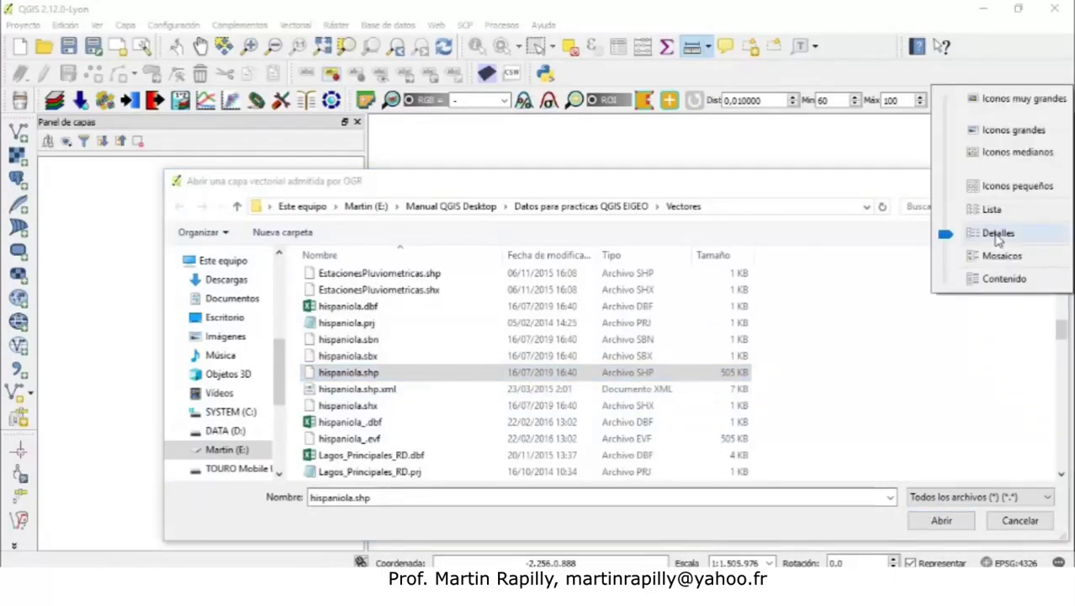
left_click(997, 235)
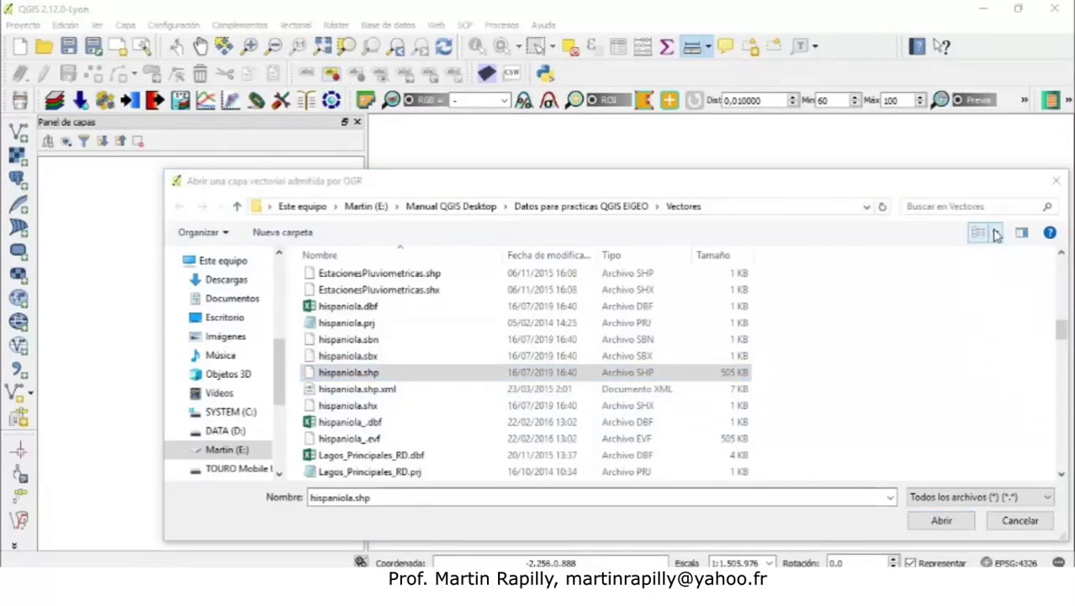
left_click(990, 234)
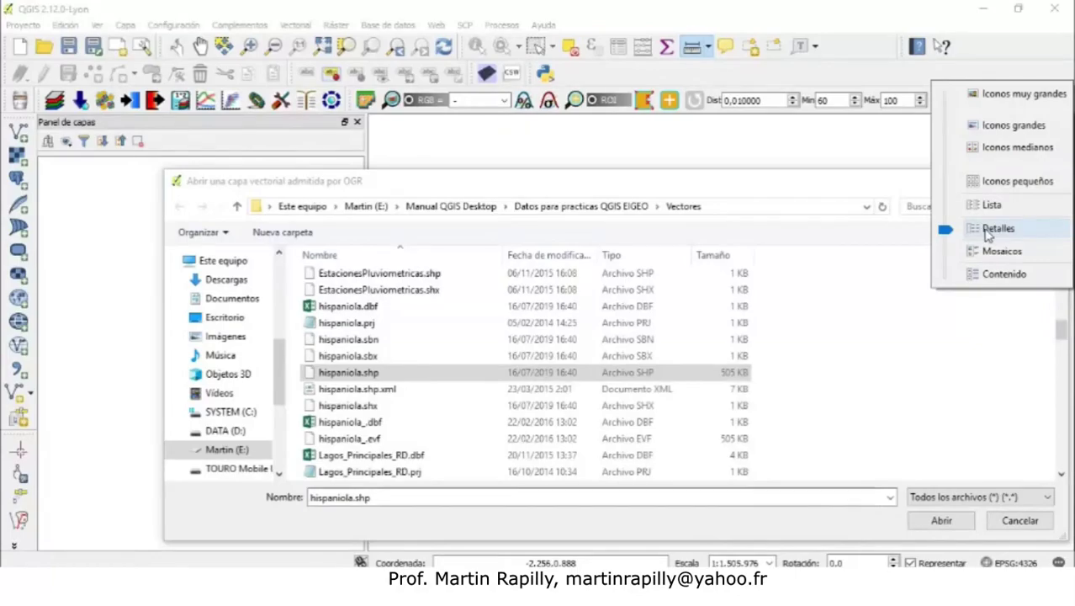
left_click(989, 232)
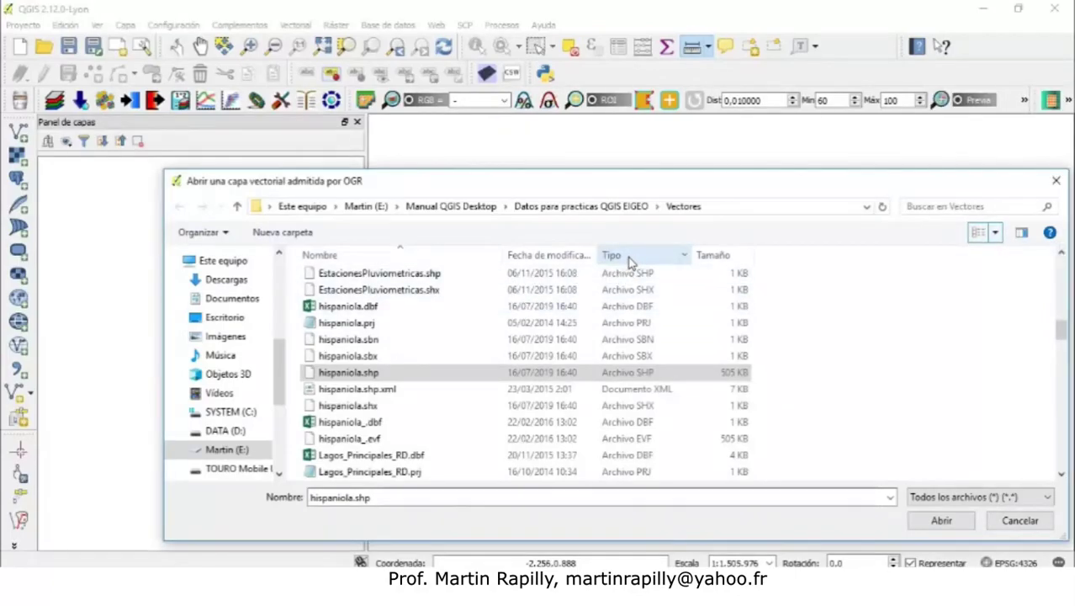
Step: Choose hispaniola.shp as the dataset for the new vector layer
left_click(648, 376)
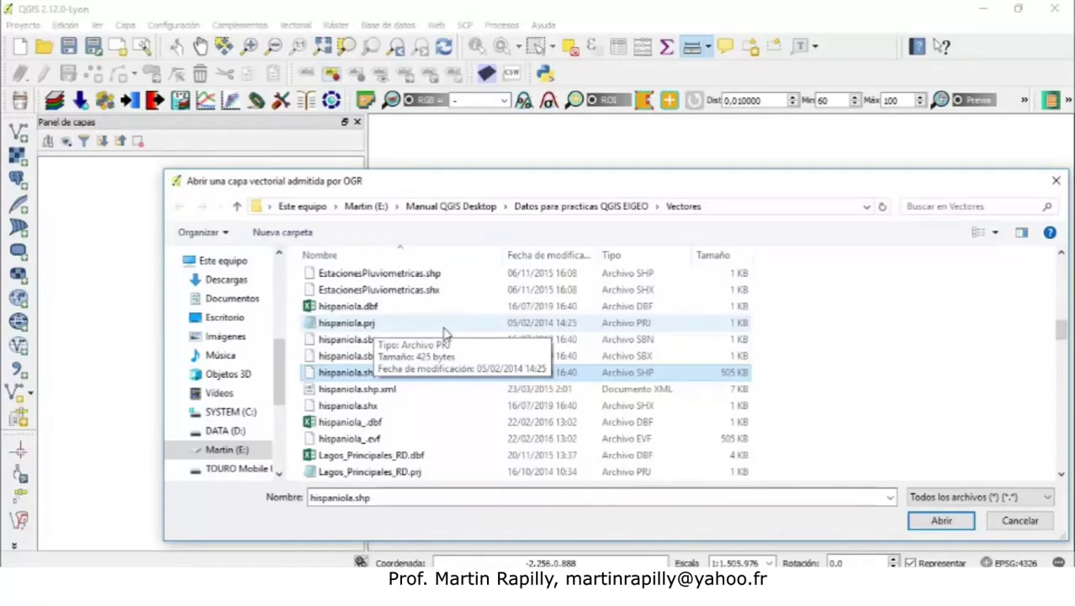
left_click(391, 372)
left_click(629, 372)
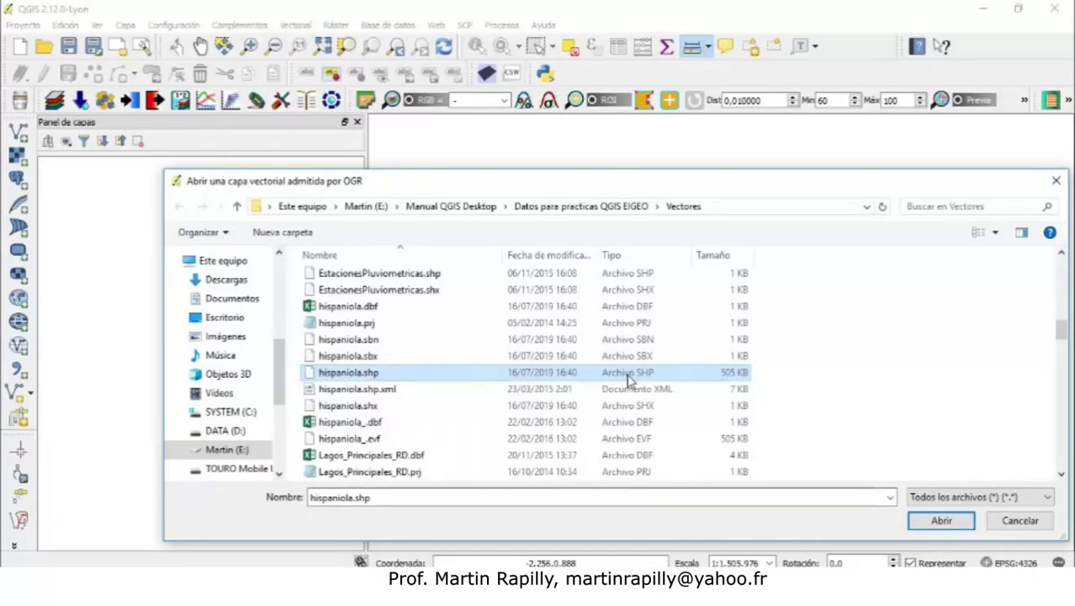
left_click(947, 520)
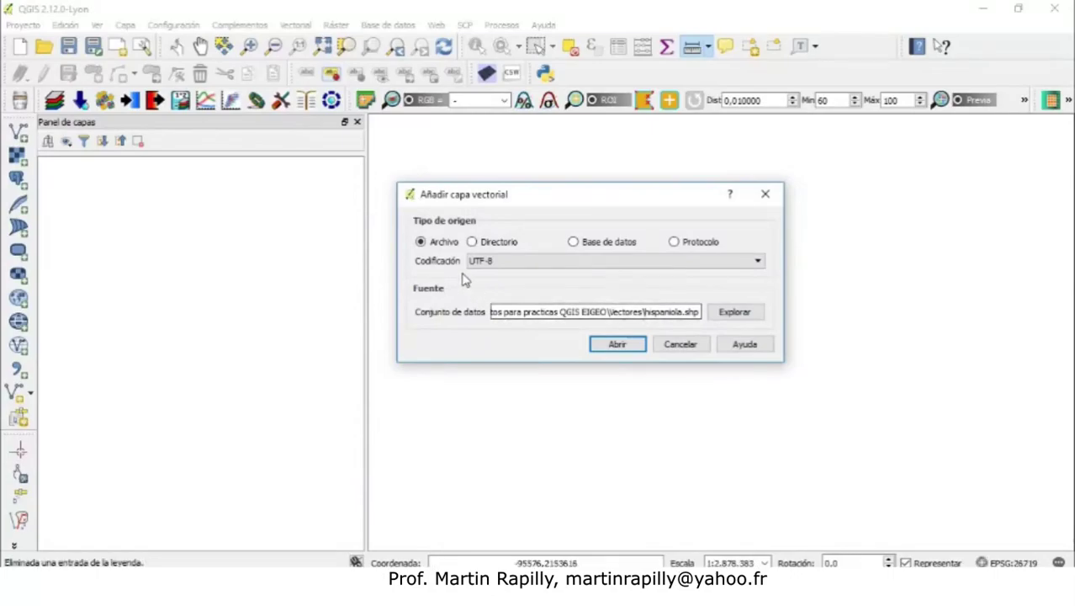
Step: Set the vector layer's encoding to windows-1258 and add the hispaniola layer to the project
left_click(663, 311)
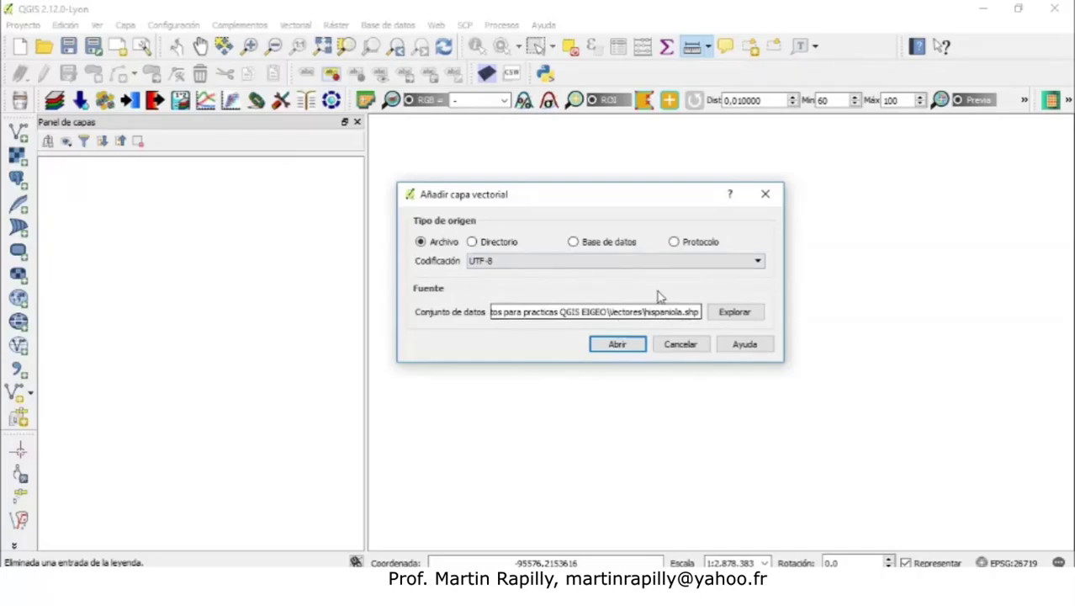
left_click(644, 264)
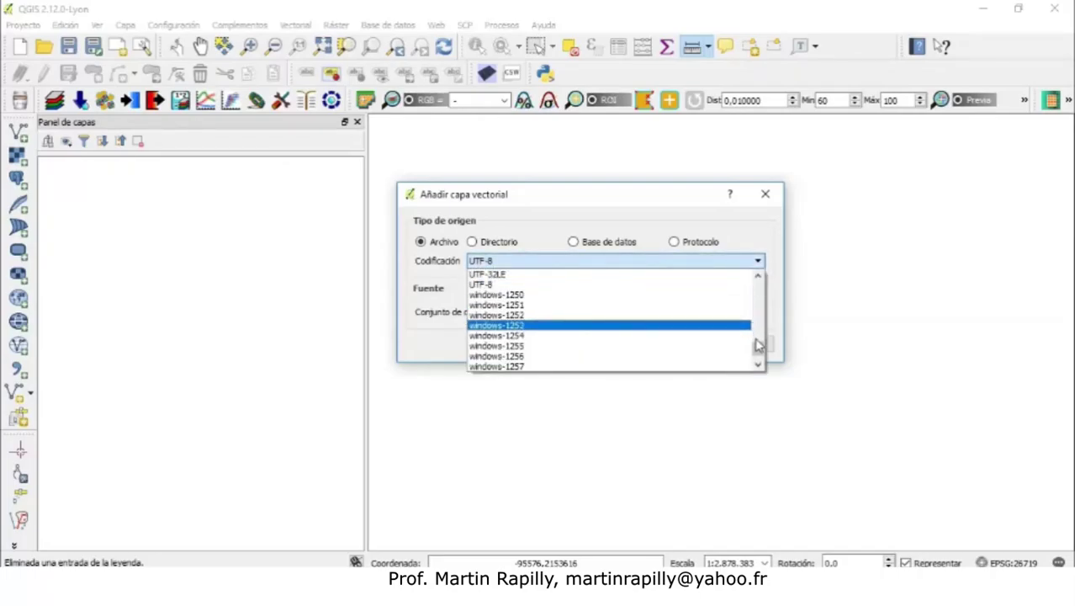
left_click(757, 365)
left_click(758, 365)
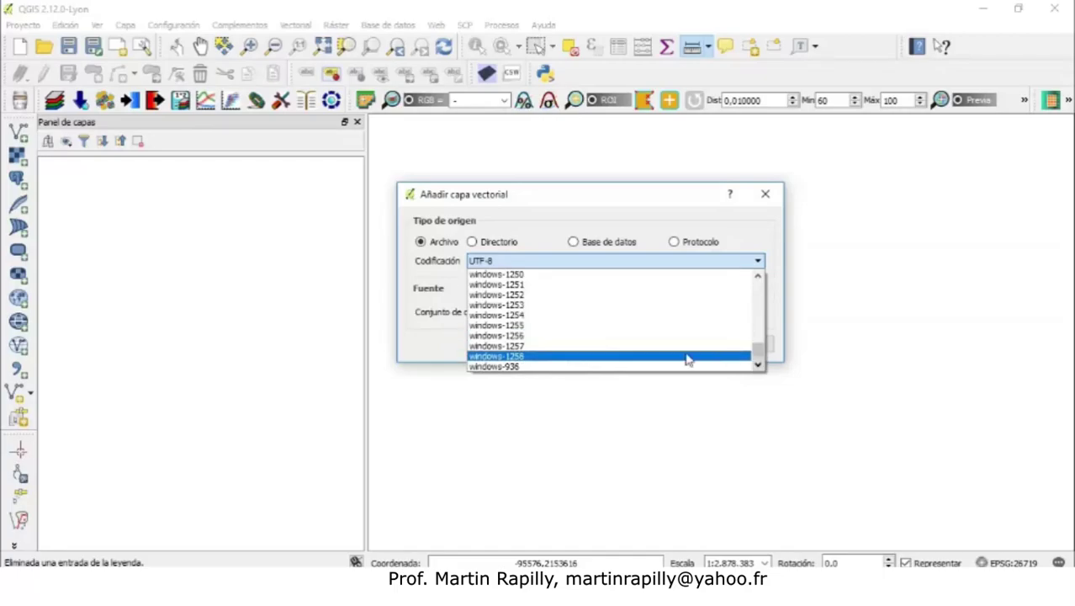
left_click(542, 358)
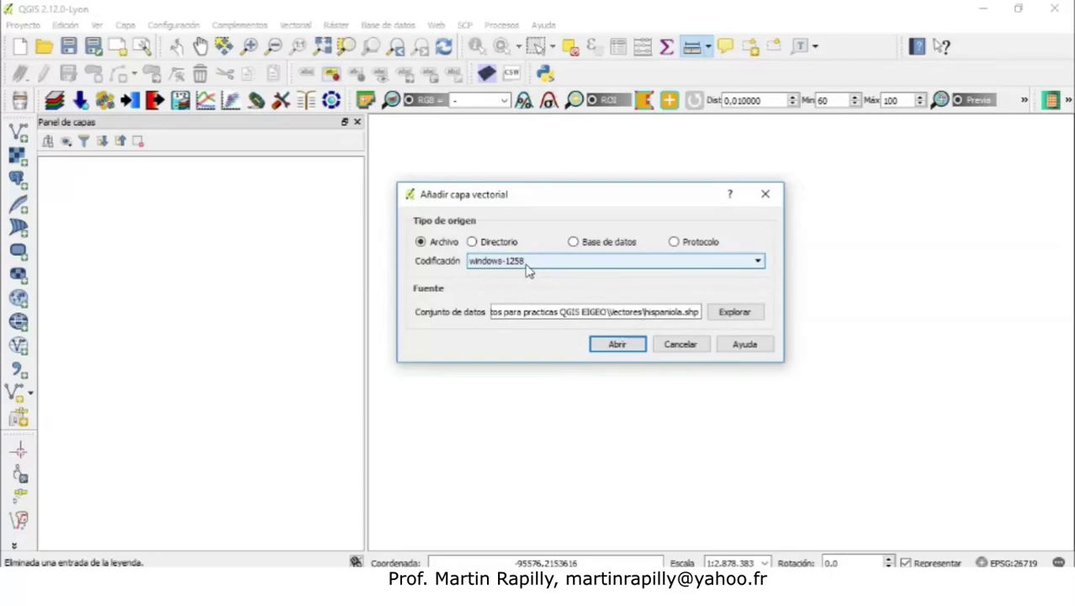
left_click(635, 305)
left_click(613, 344)
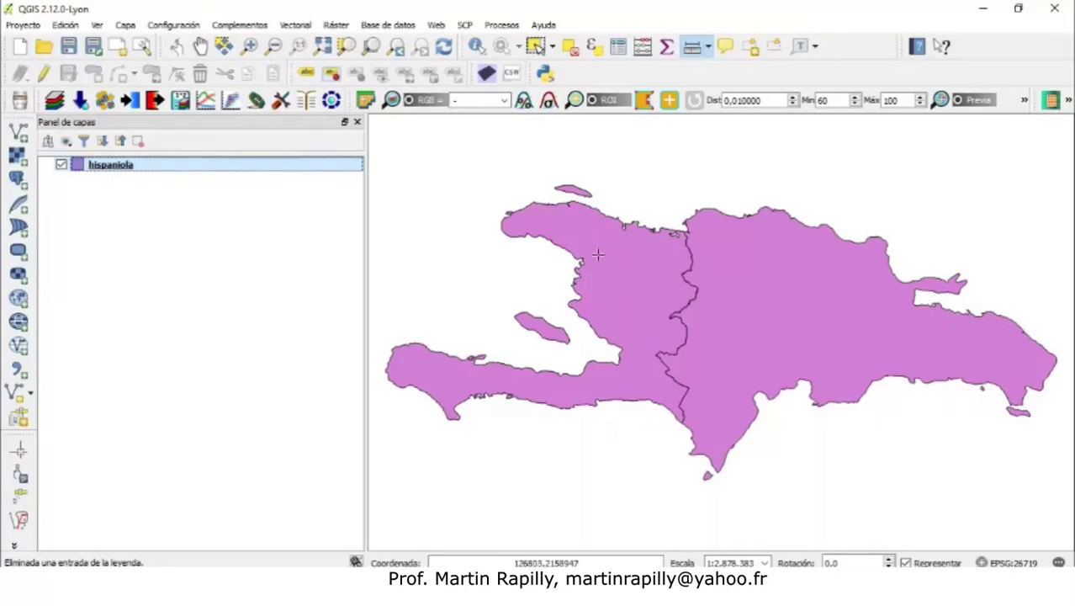
Step: Select the western mainland polygon of the hispaniola layer, followed by its small northern island and the island in the western gulf
left_click(536, 49)
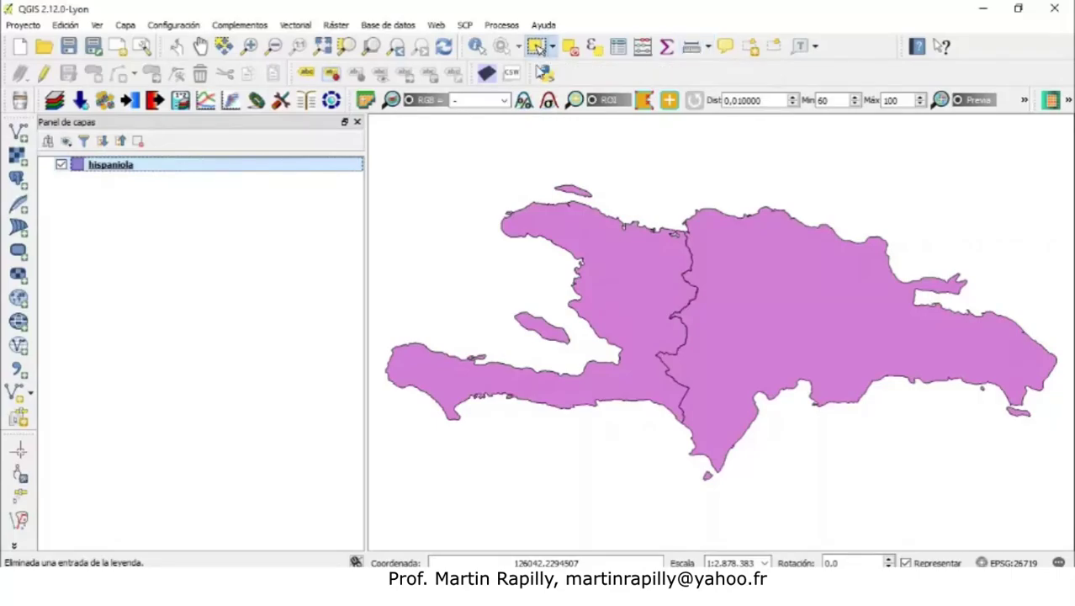
left_click(554, 222)
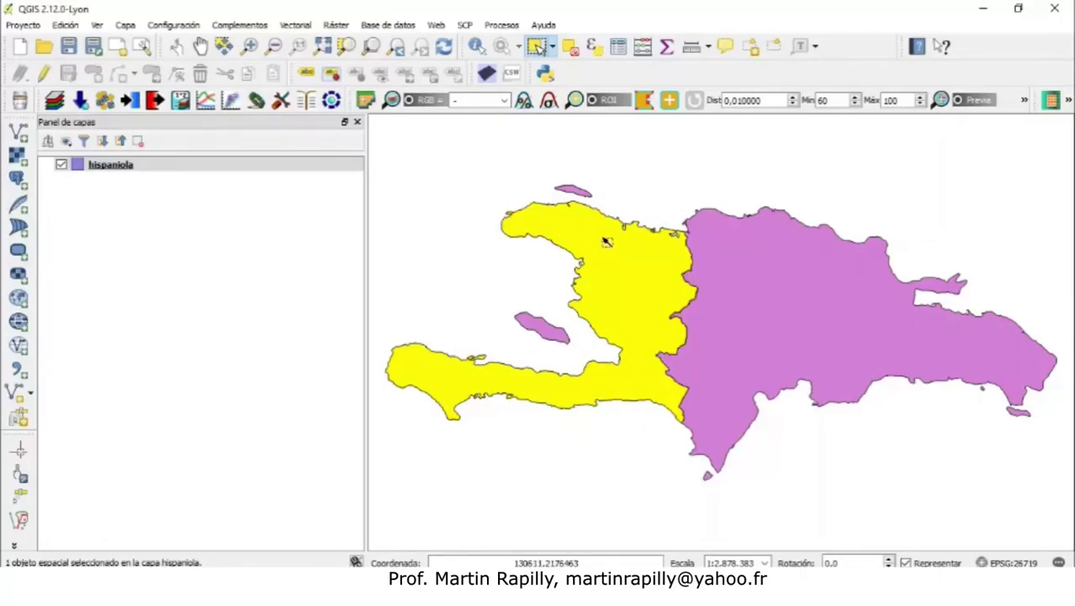
left_click(559, 336)
left_click(576, 194)
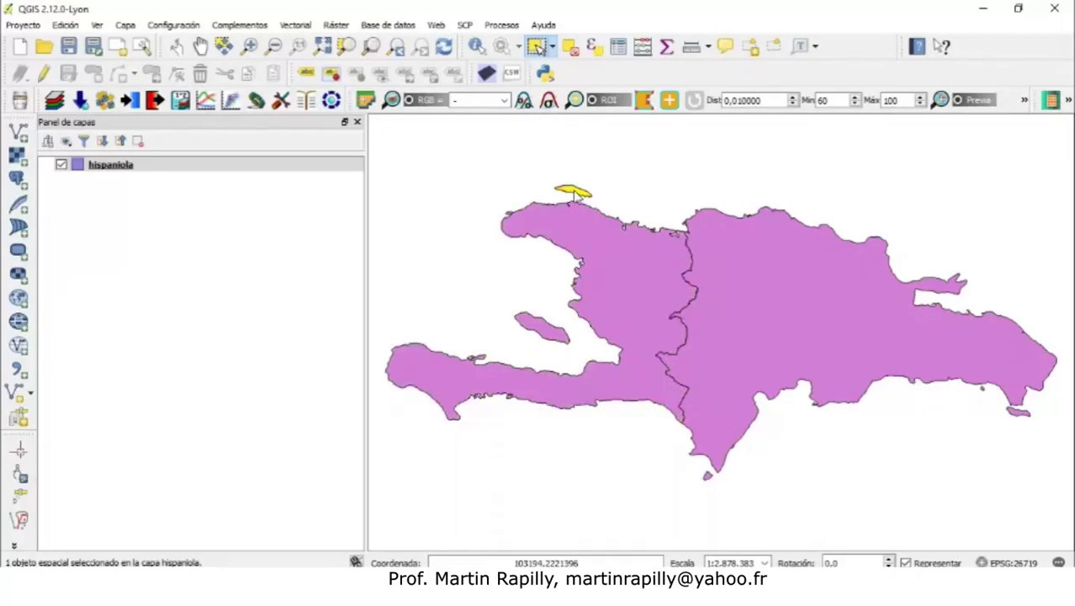
left_click(548, 329)
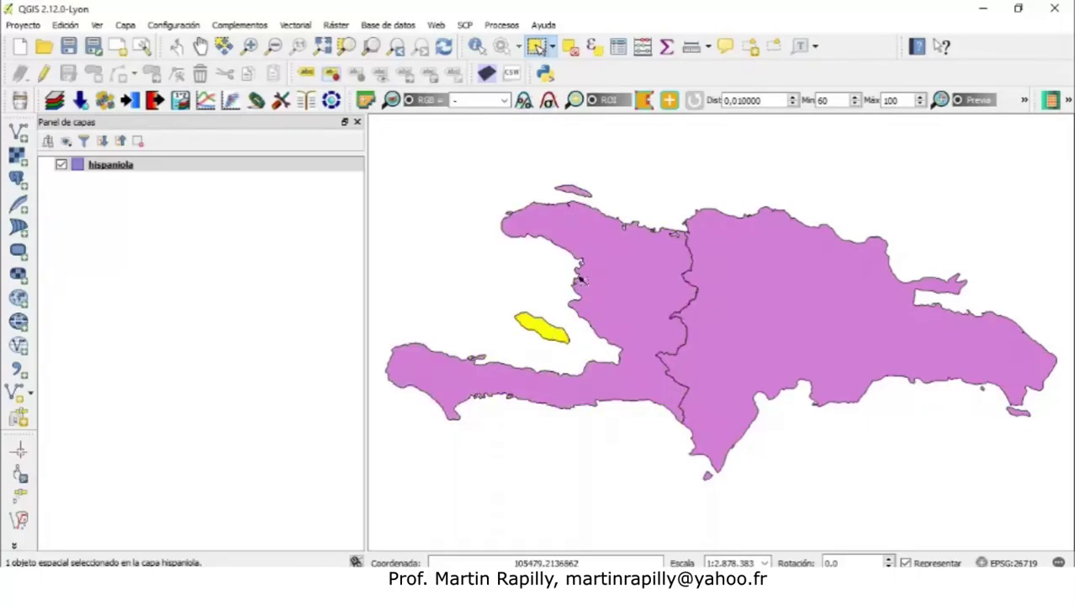
Step: Select the western mainland polygon, followed by the eastern one, and clear the selection on the hispaniola layer
left_click(588, 268)
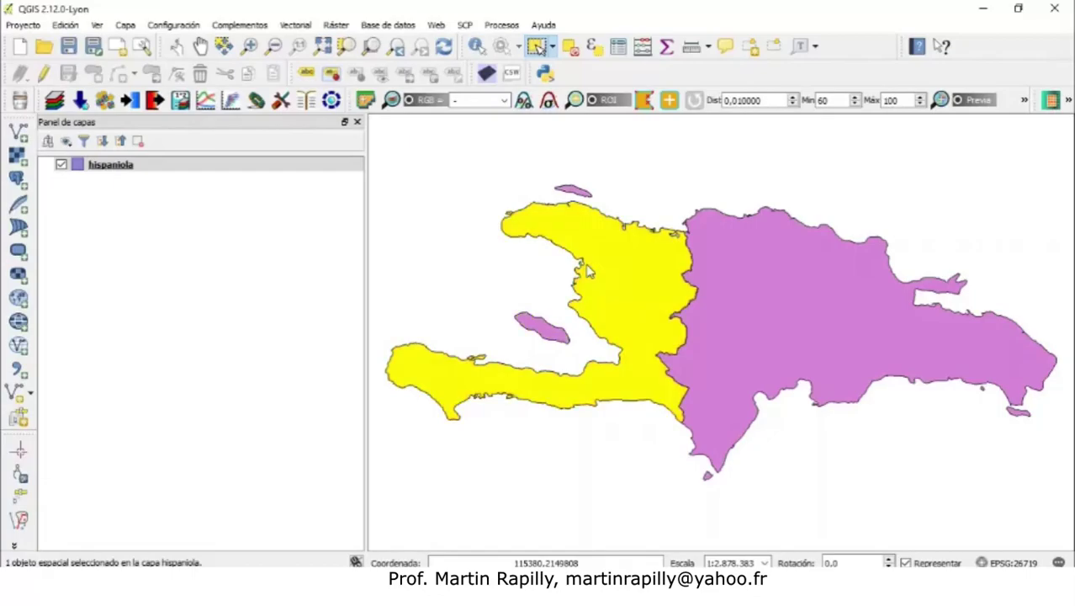
left_click(774, 337)
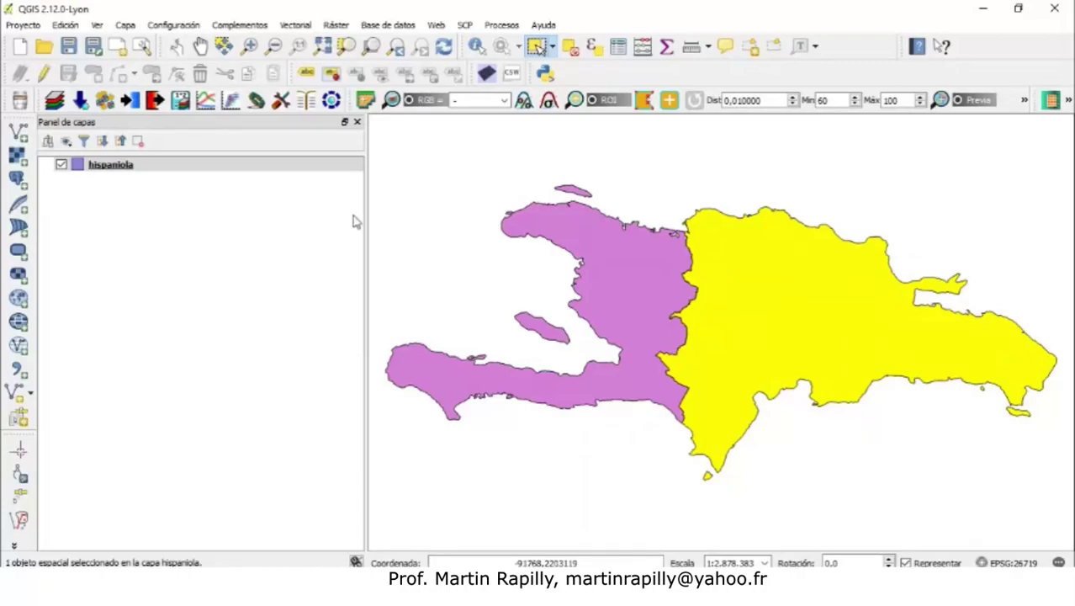
left_click(117, 169)
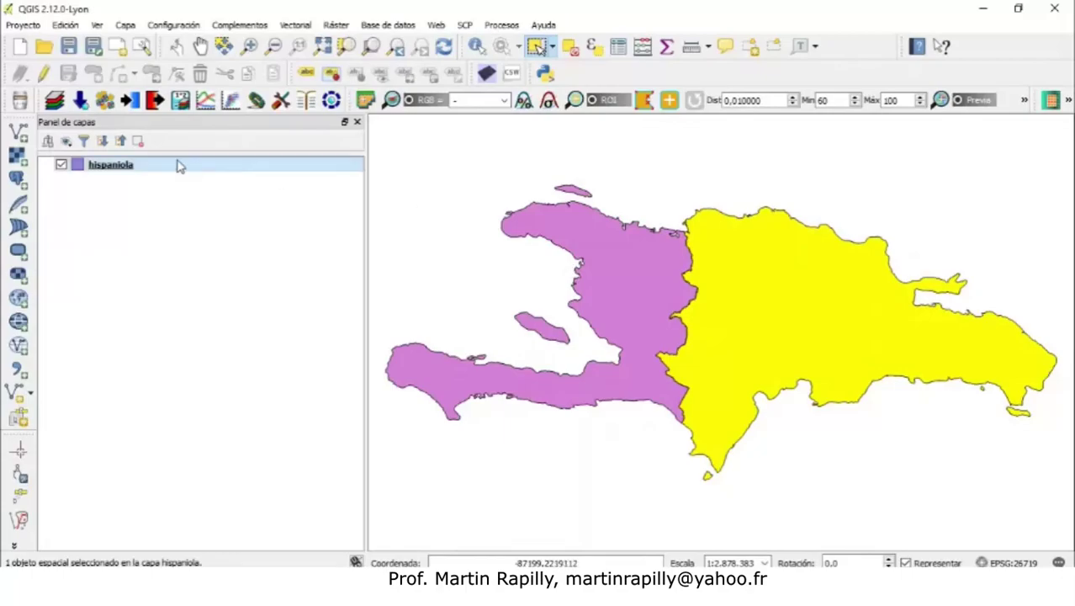
left_click(729, 172)
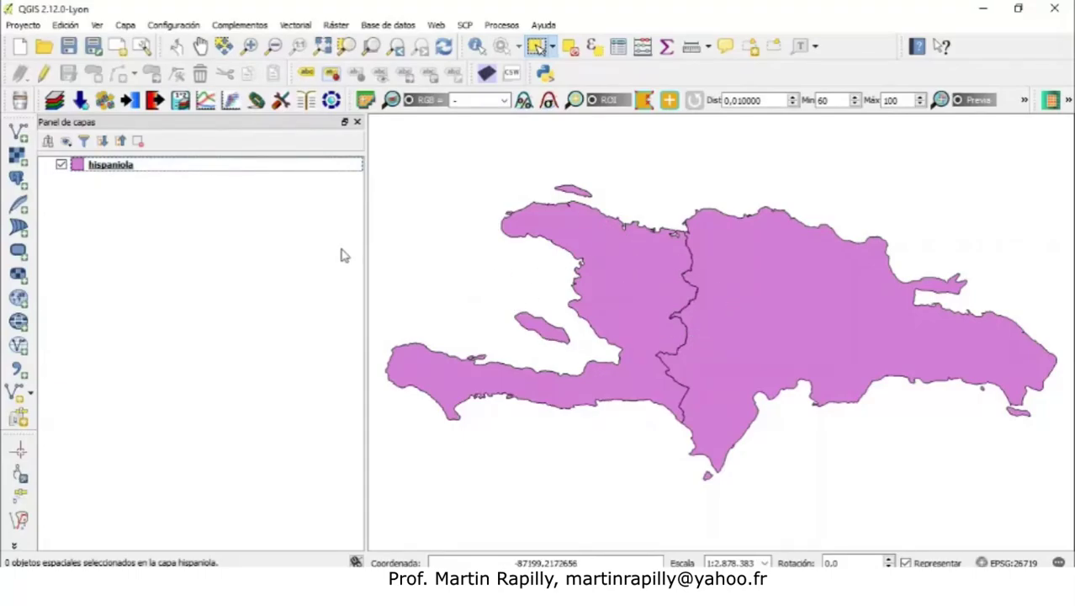
Step: Switch the hispaniola layer's visibility off and back on twice
left_click(61, 165)
left_click(60, 166)
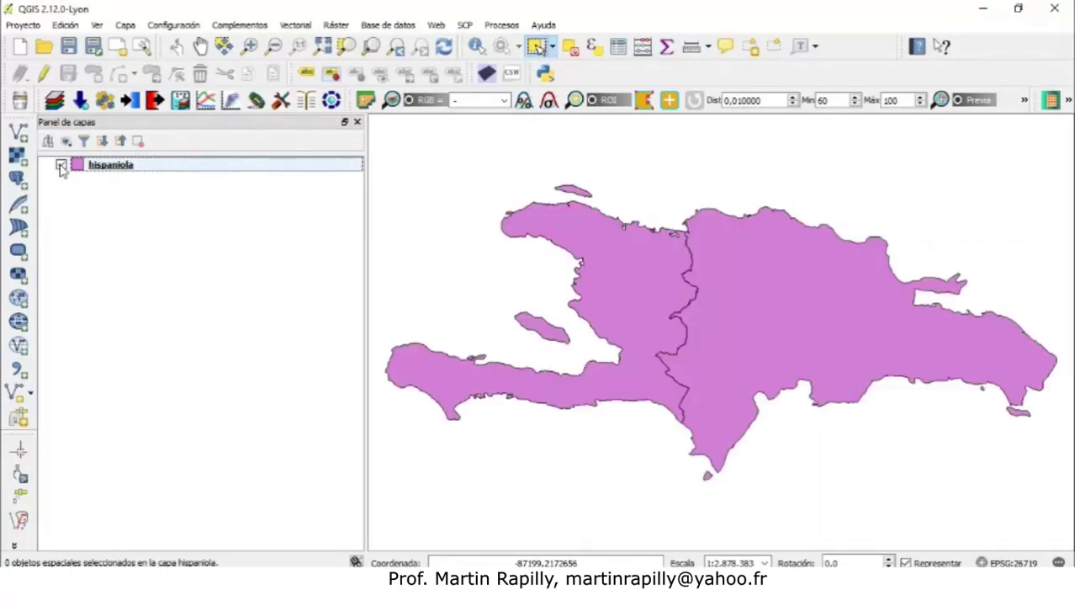
left_click(61, 166)
left_click(60, 166)
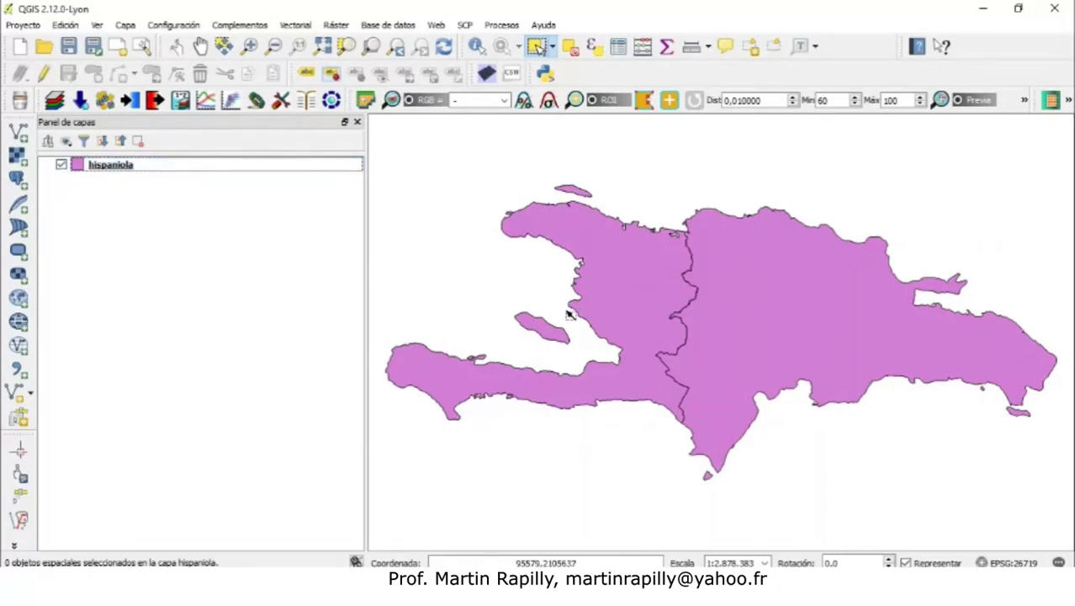
Step: Pan the map in several directions and bring the island back near the middle of the view
left_click(202, 49)
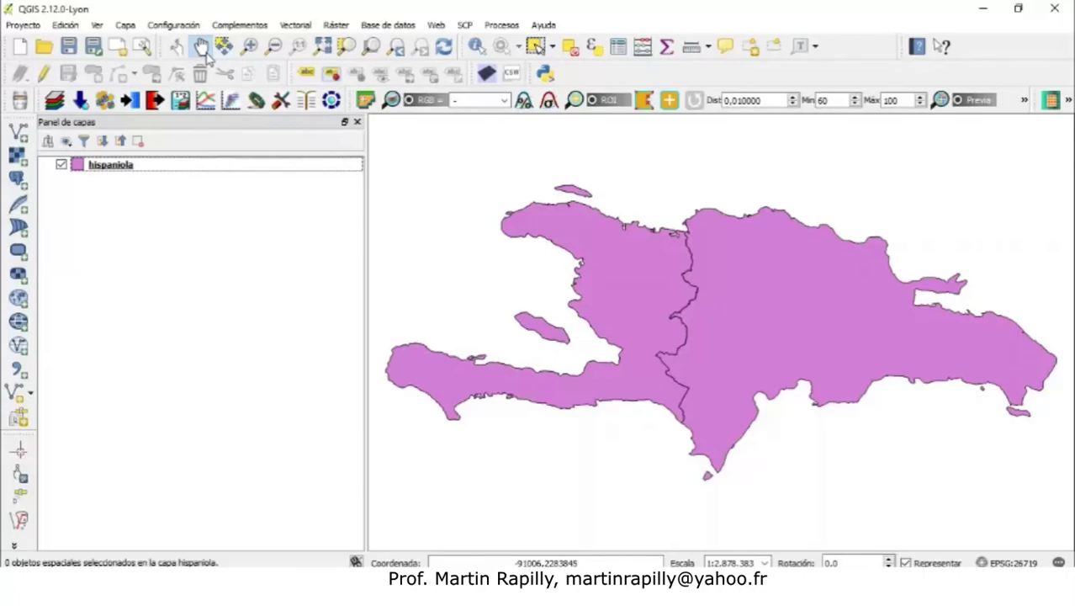
left_click_drag(680, 230, 605, 207)
left_click_drag(658, 247, 849, 393)
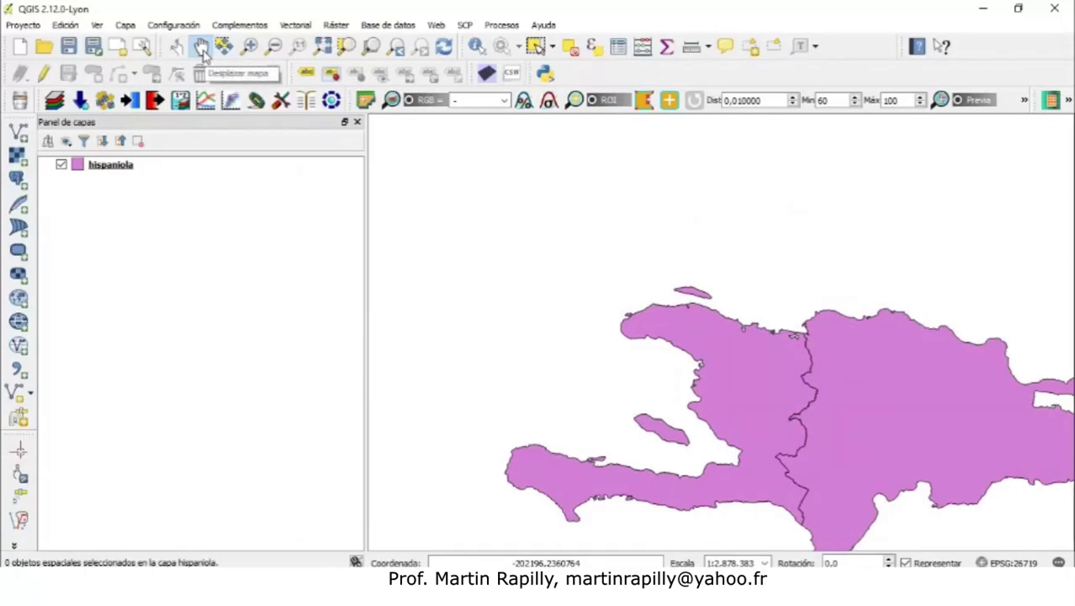
left_click_drag(801, 382, 665, 296)
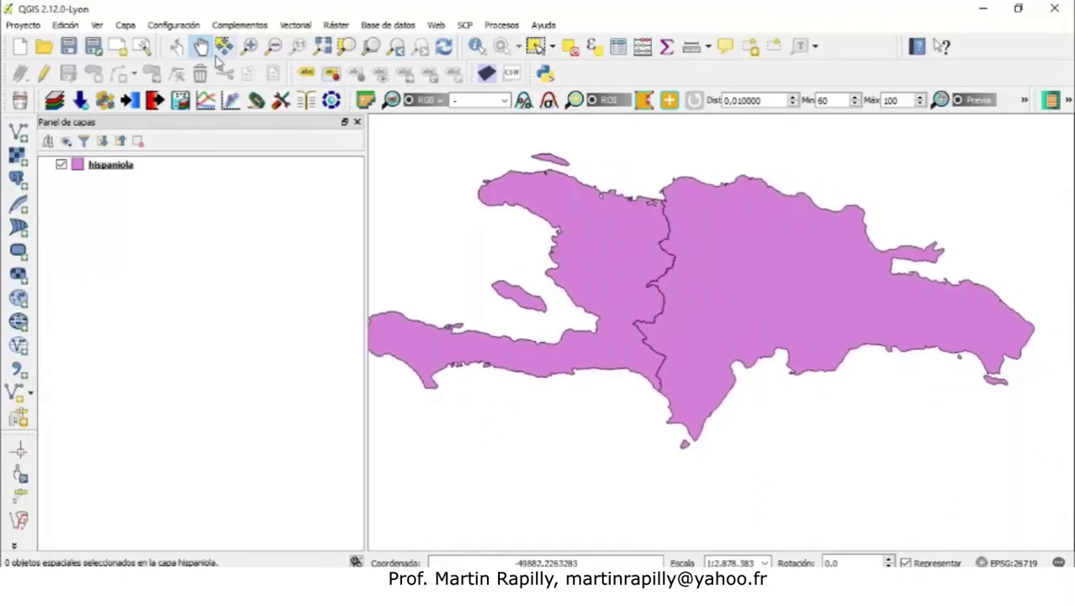
Step: Zoom in on the forked tip of the peninsula on the island's northeast coast
left_click(250, 46)
left_click_drag(865, 192, 997, 303)
left_click_drag(599, 283, 895, 434)
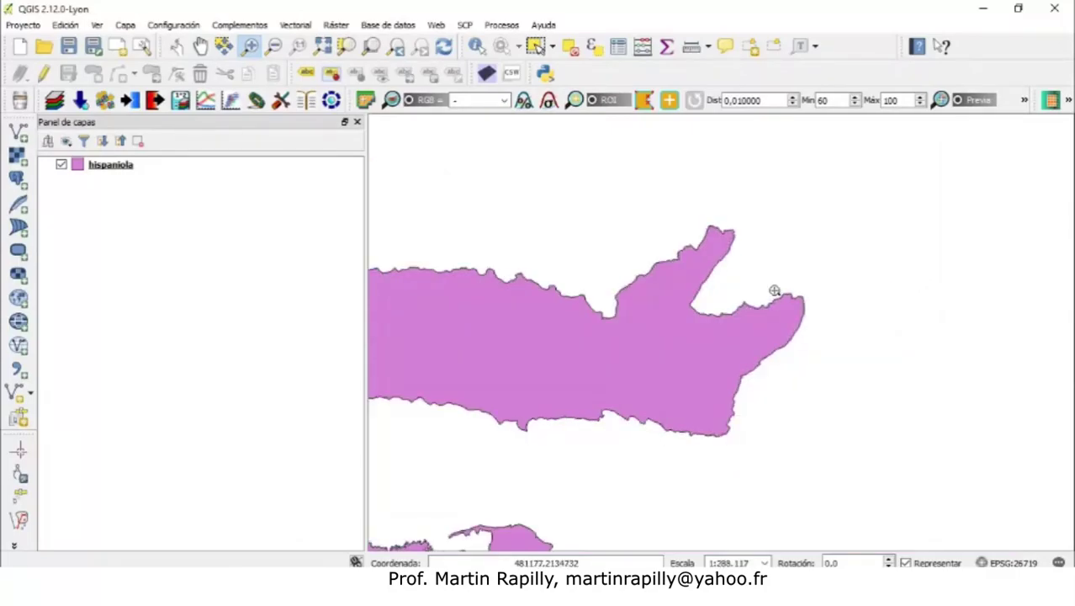
Step: Zoom out repeatedly from the northeast peninsula until the whole island is a tiny shape on the map
left_click(274, 47)
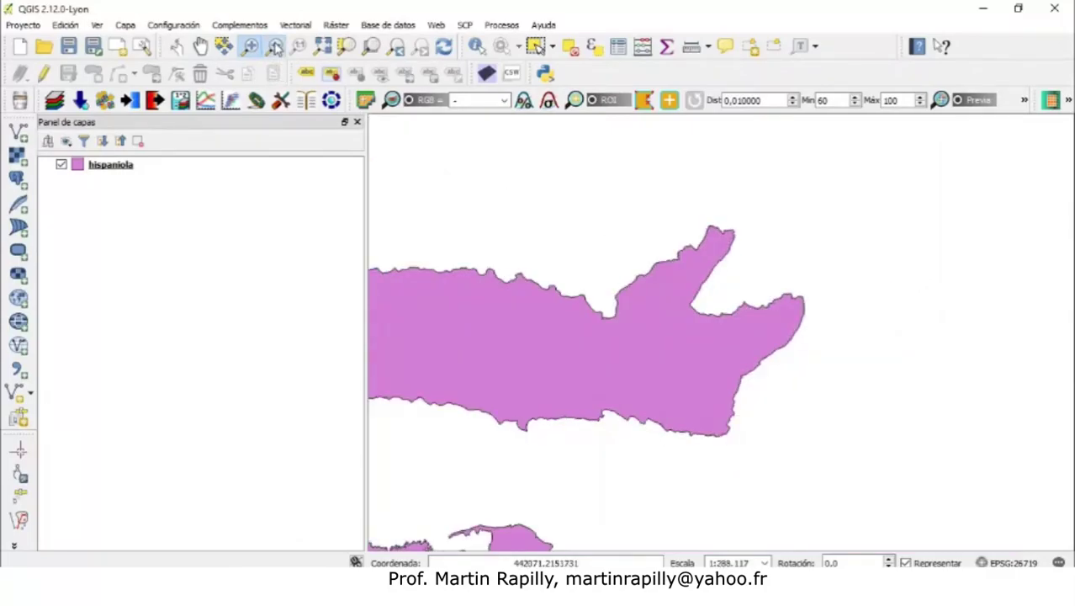
left_click(523, 270)
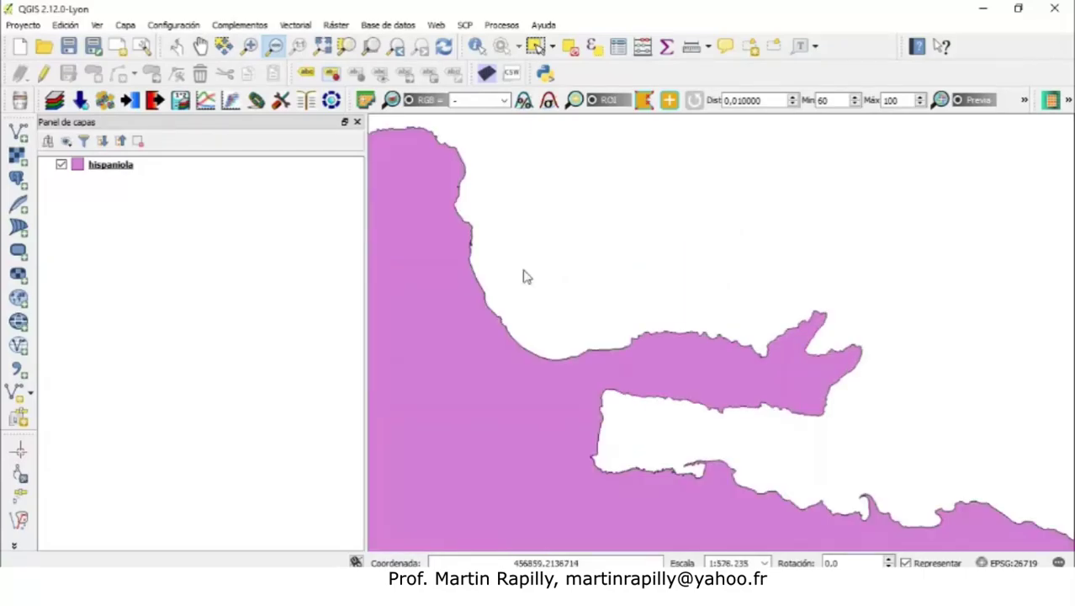
left_click_drag(599, 329, 689, 400)
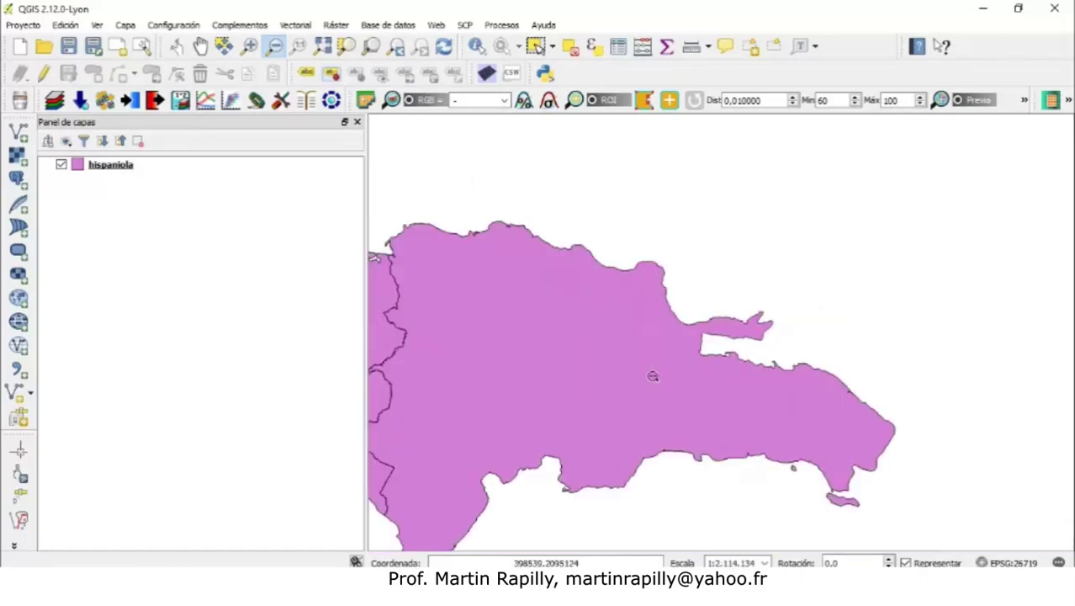
left_click_drag(445, 198, 827, 517)
left_click(714, 341)
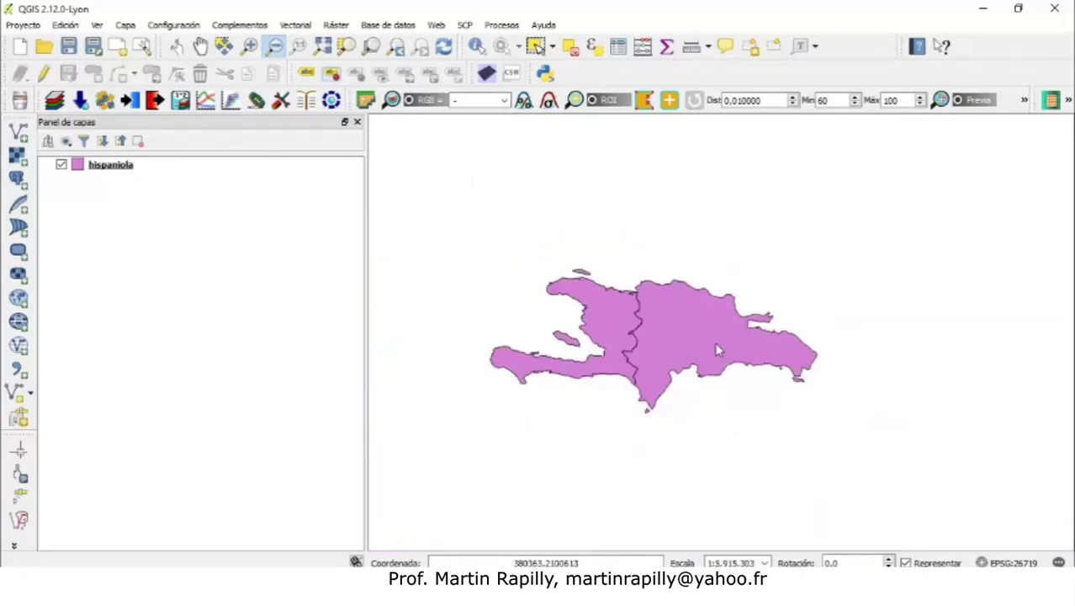
double_click(701, 316)
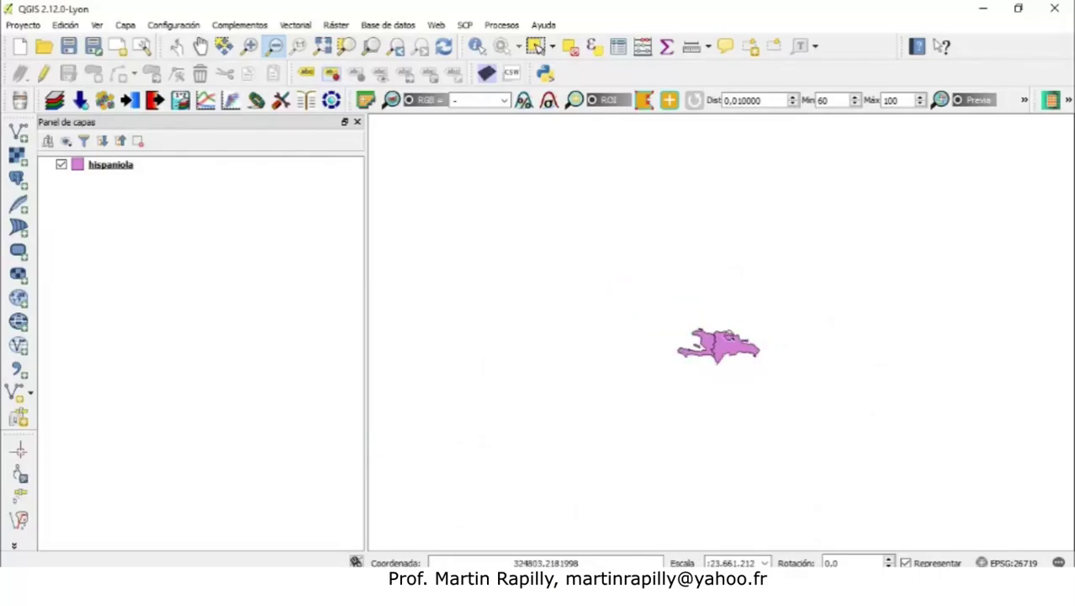
left_click_drag(709, 321, 828, 439)
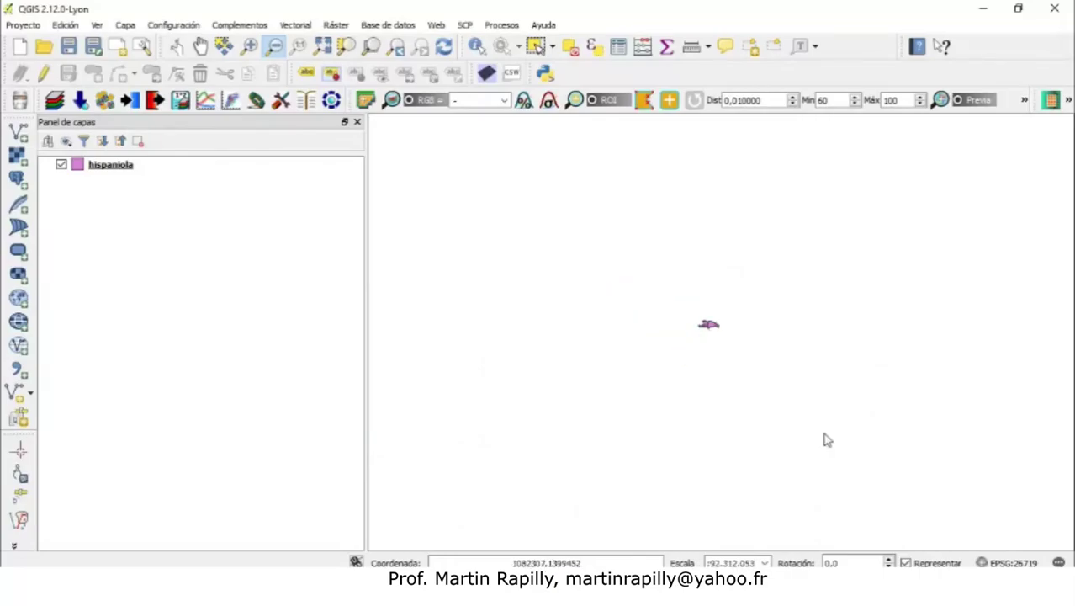
Step: Zoom in around the tiny island until it fills most of the map view
left_click(249, 46)
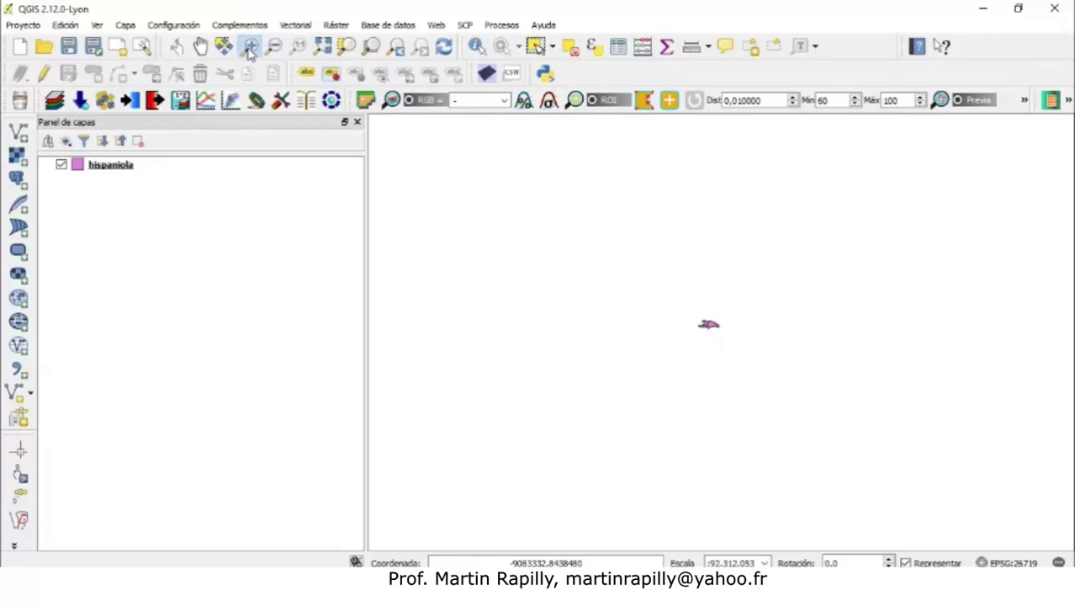
left_click_drag(686, 303, 770, 362)
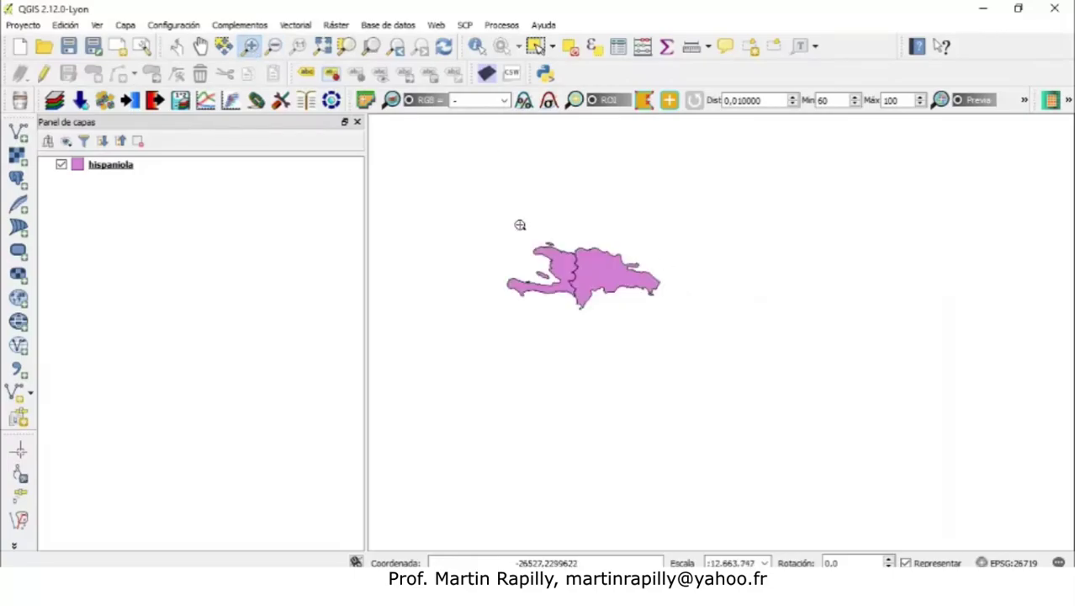
left_click_drag(500, 218, 667, 329)
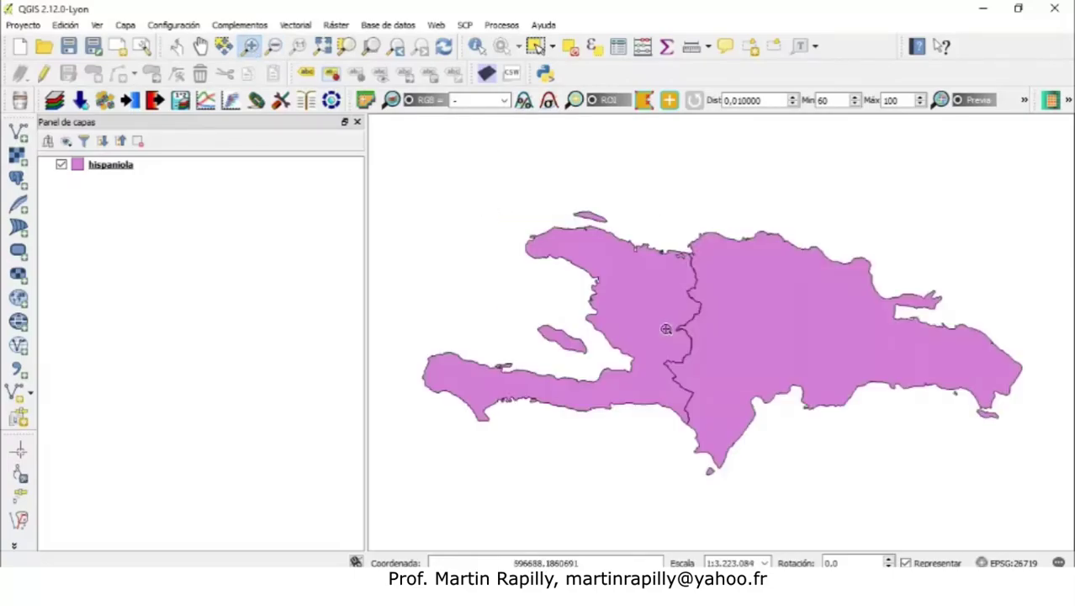
Step: Zoom in on the small hooked headland and its bay on the south coast of the eastern polygon
left_click(748, 326)
left_click_drag(679, 281, 1026, 549)
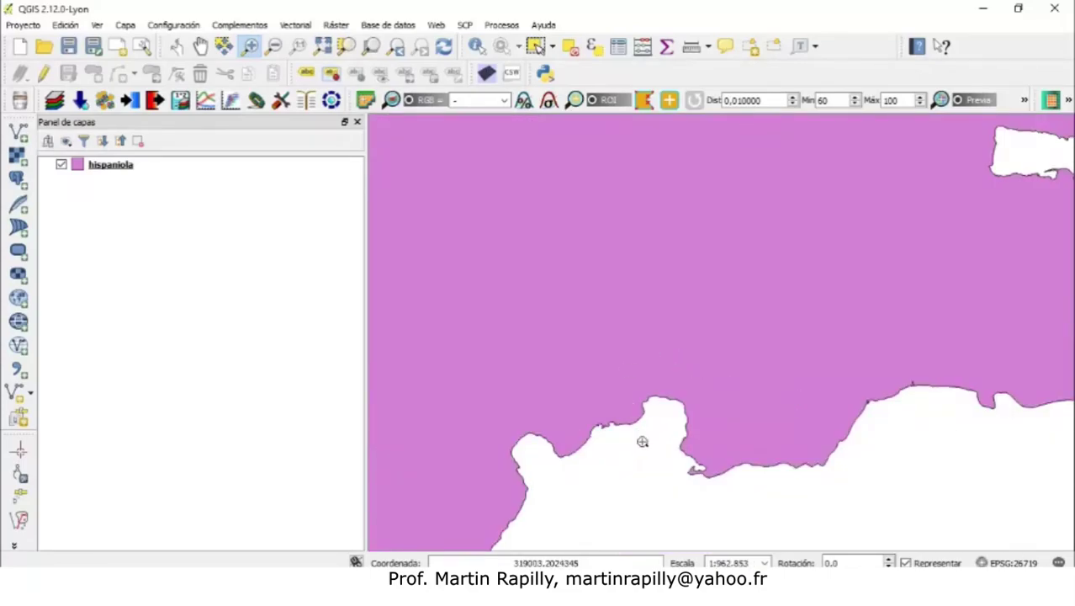
left_click_drag(679, 457, 719, 486)
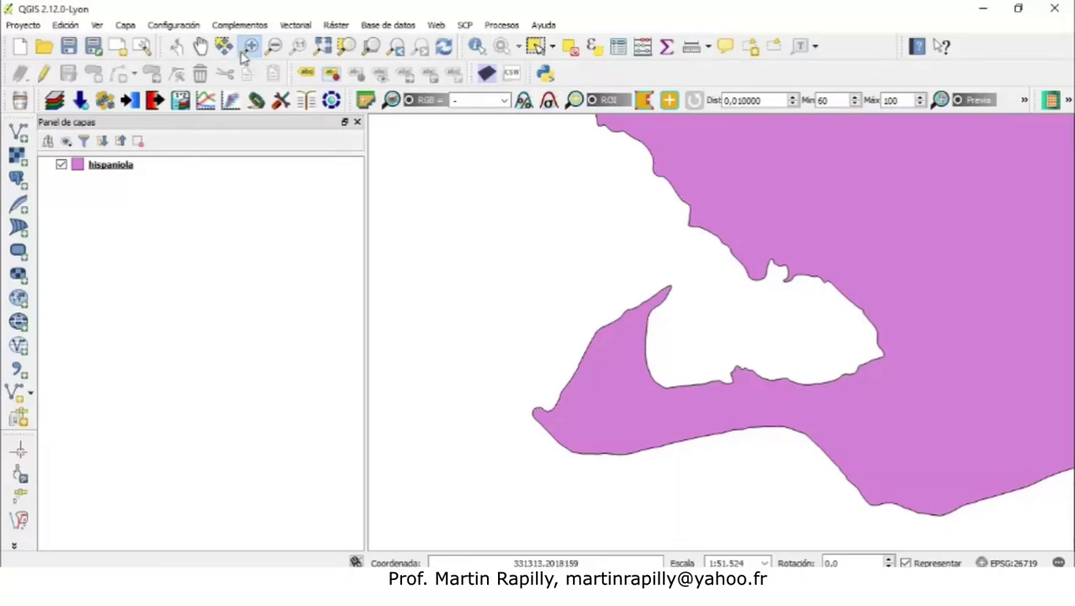
Step: Pan away from the hooked headland into the empty sea and back to the headland
left_click(200, 46)
left_click_drag(569, 338, 752, 89)
left_click_drag(658, 407, 751, 158)
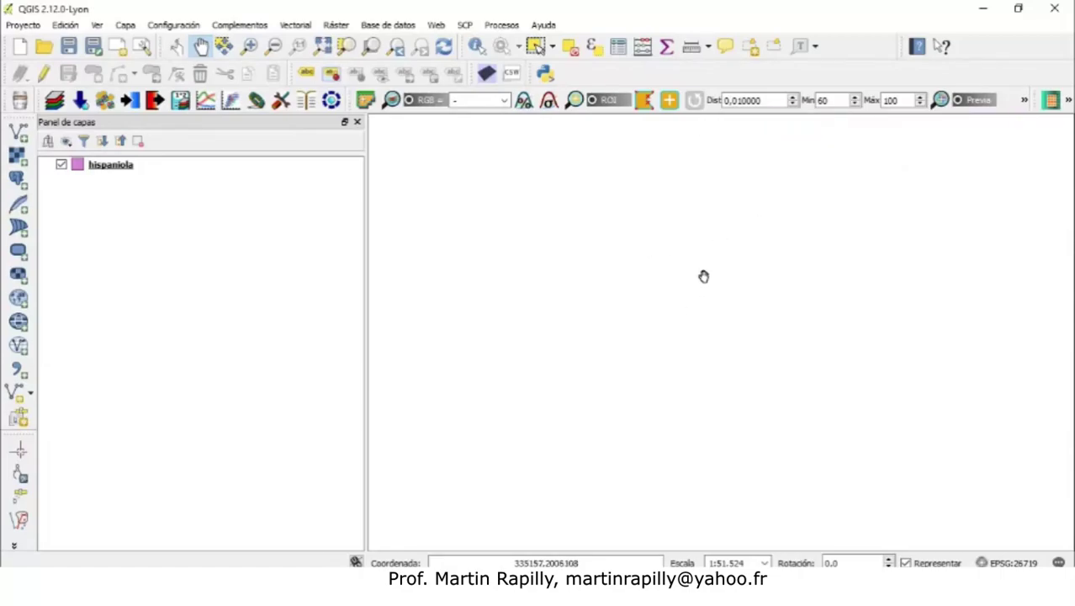
left_click_drag(661, 146, 579, 442)
left_click_drag(653, 270, 554, 368)
Step: Zoom in on the empty sea northwest of the hooked headland and return to the pan tool
left_click(250, 47)
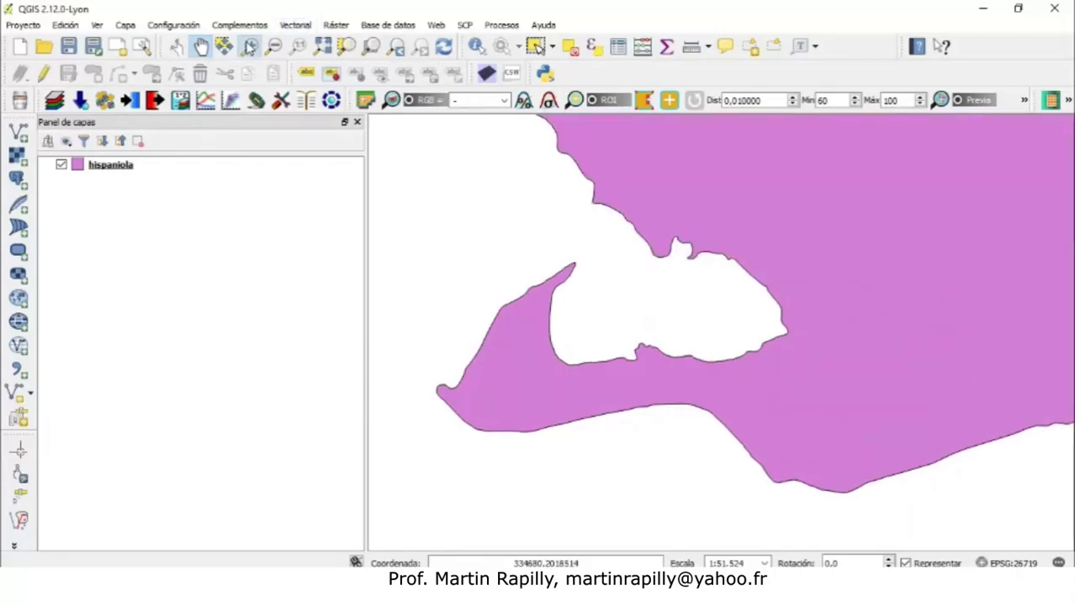
left_click_drag(404, 174, 536, 260)
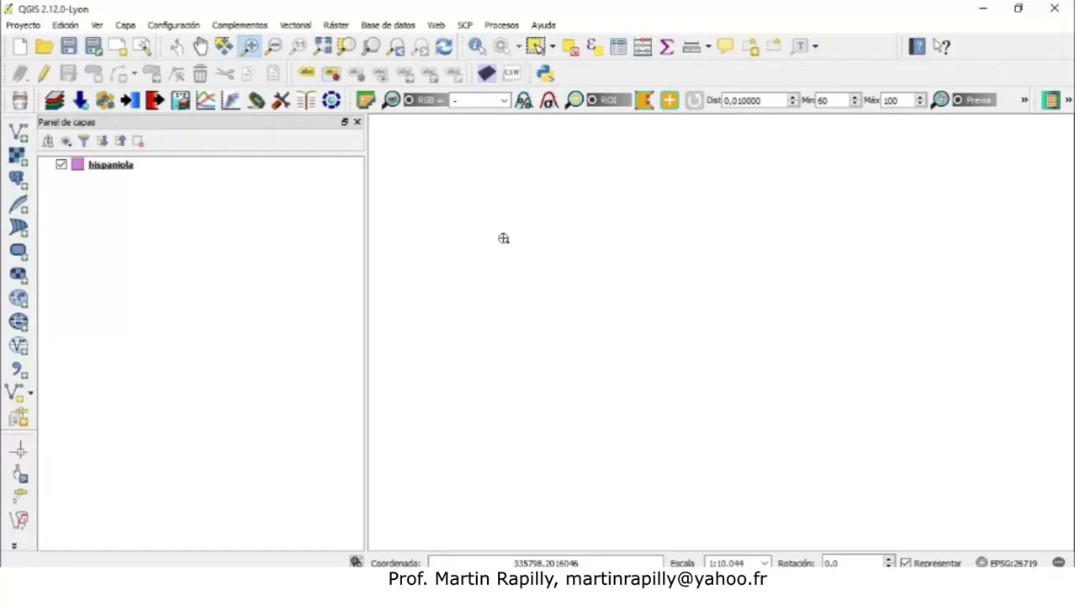
left_click(201, 46)
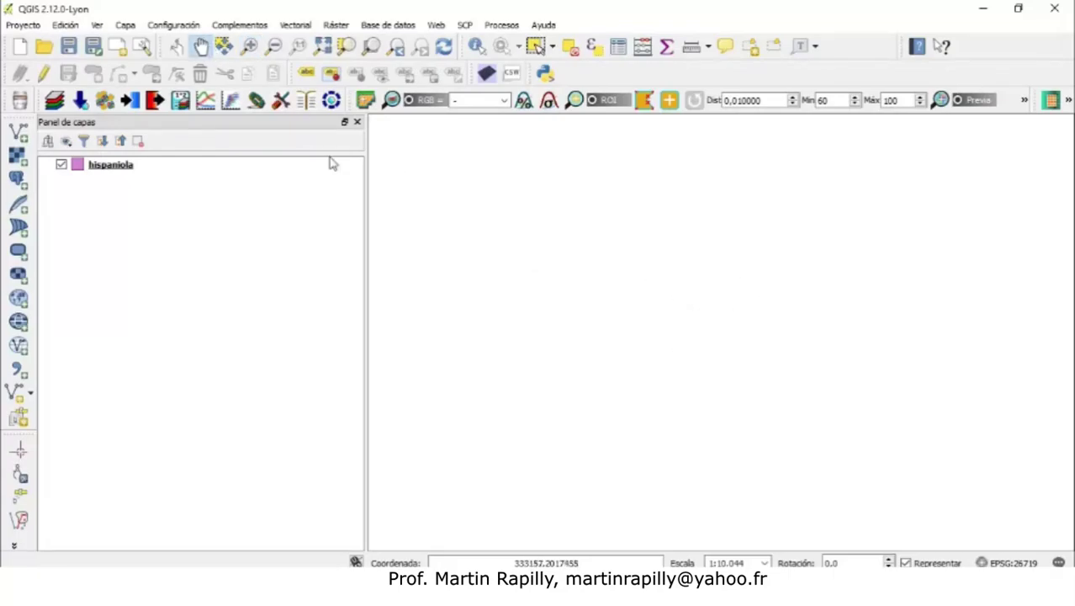
Step: Zoom the map to its full extent, then zoom to the hispaniola layer
left_click(325, 48)
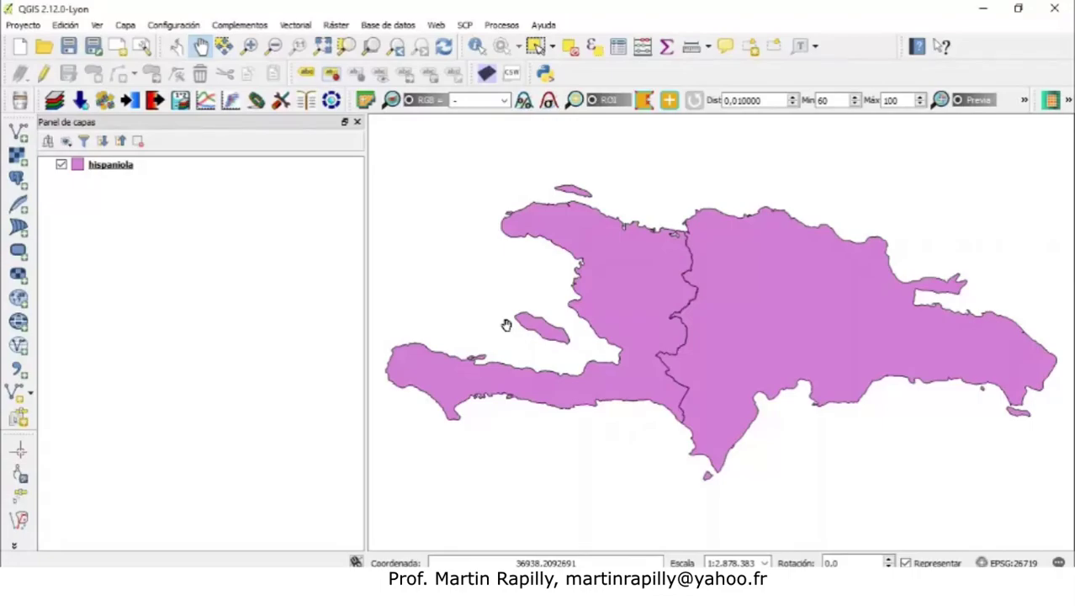
right_click(111, 172)
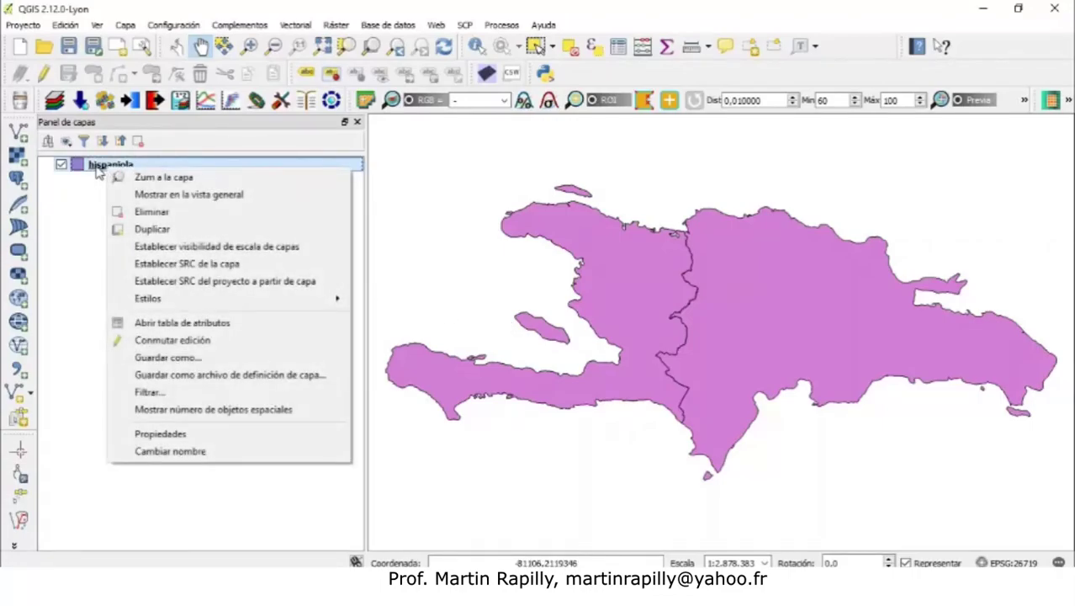
left_click(147, 178)
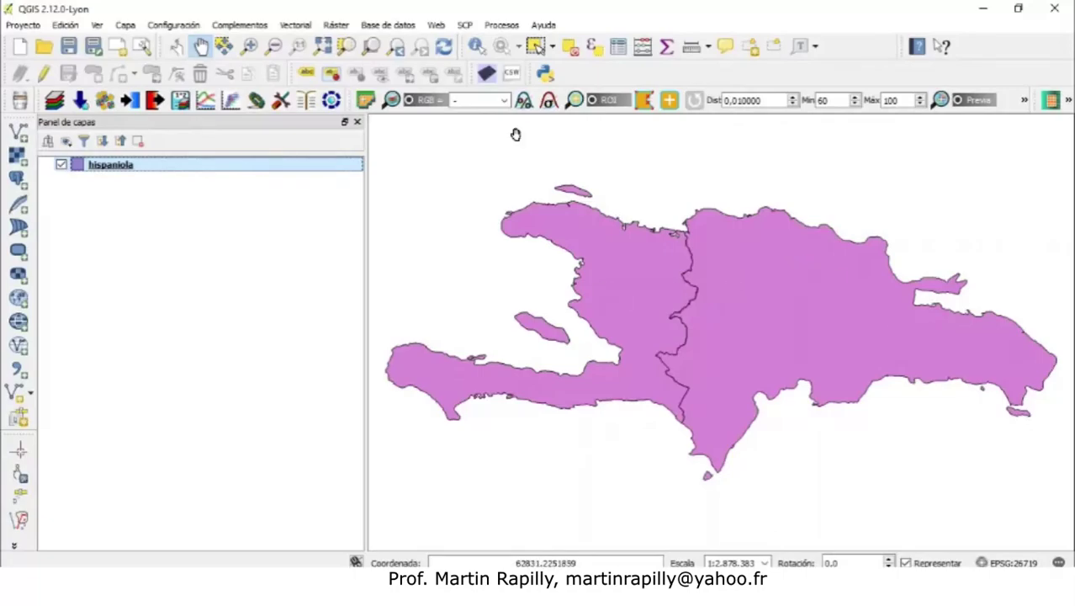
Step: Zoom in on the small island off the north coast of the western polygon
left_click(250, 46)
left_click_drag(492, 160, 687, 280)
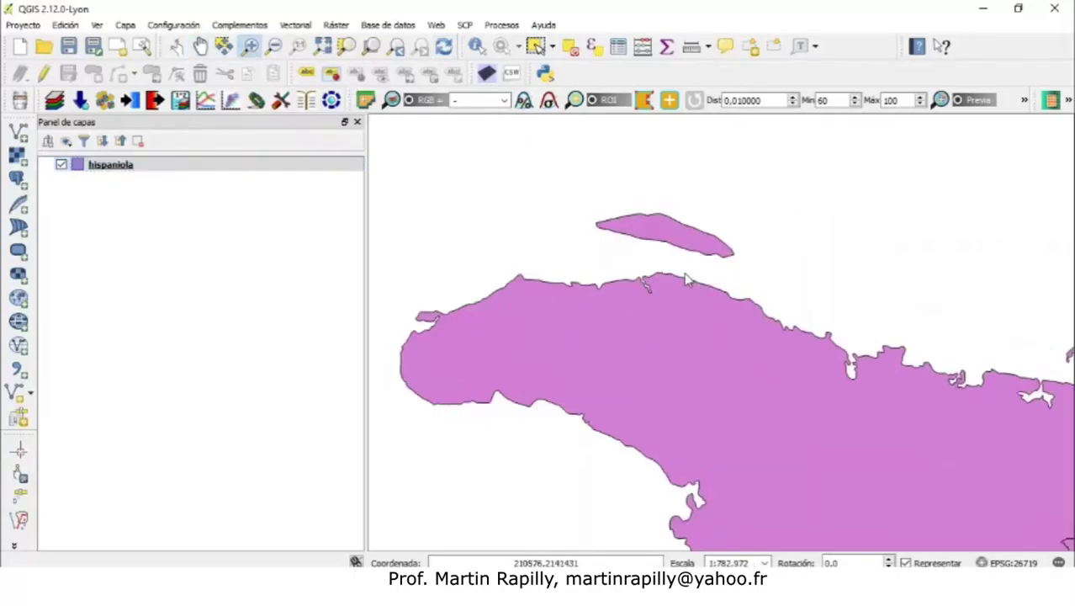
left_click_drag(548, 163, 836, 354)
Step: Zoom to the extent of the hispaniola layer from the small northern island
left_click(124, 169)
right_click(107, 170)
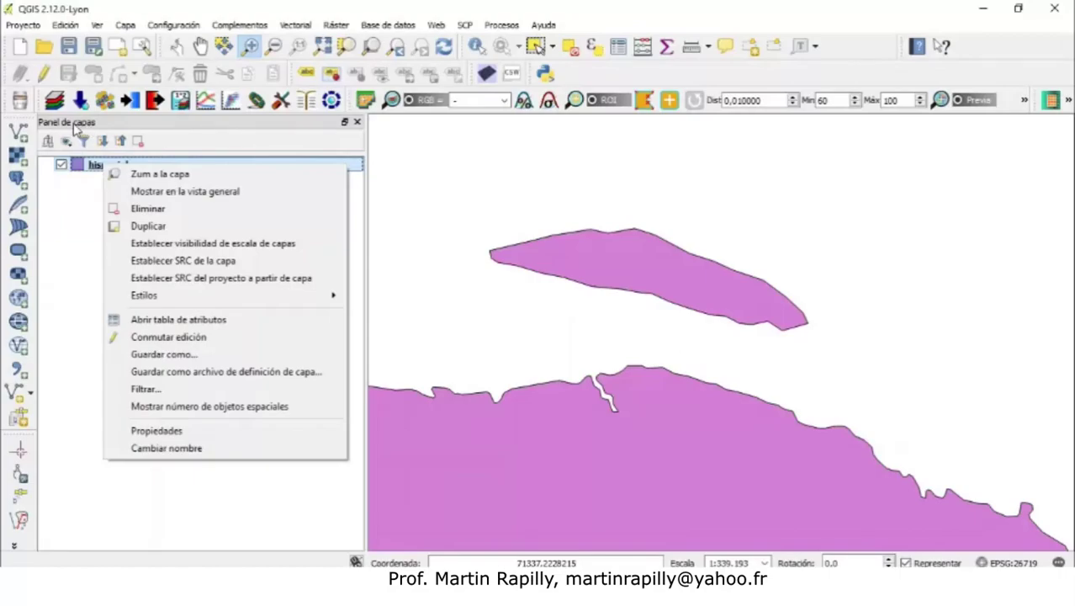
right_click(94, 170)
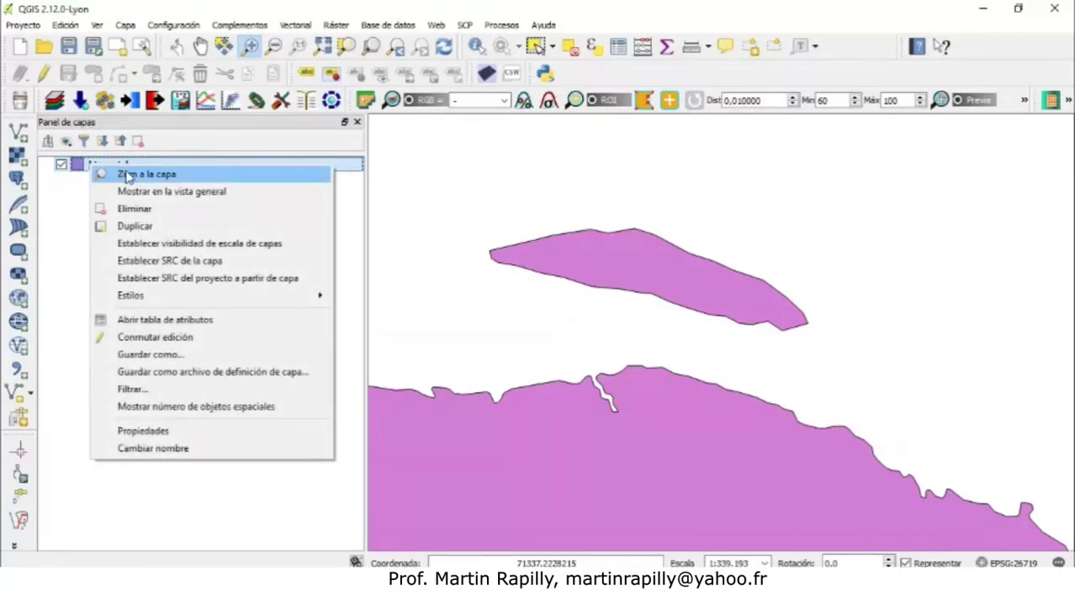
left_click(127, 174)
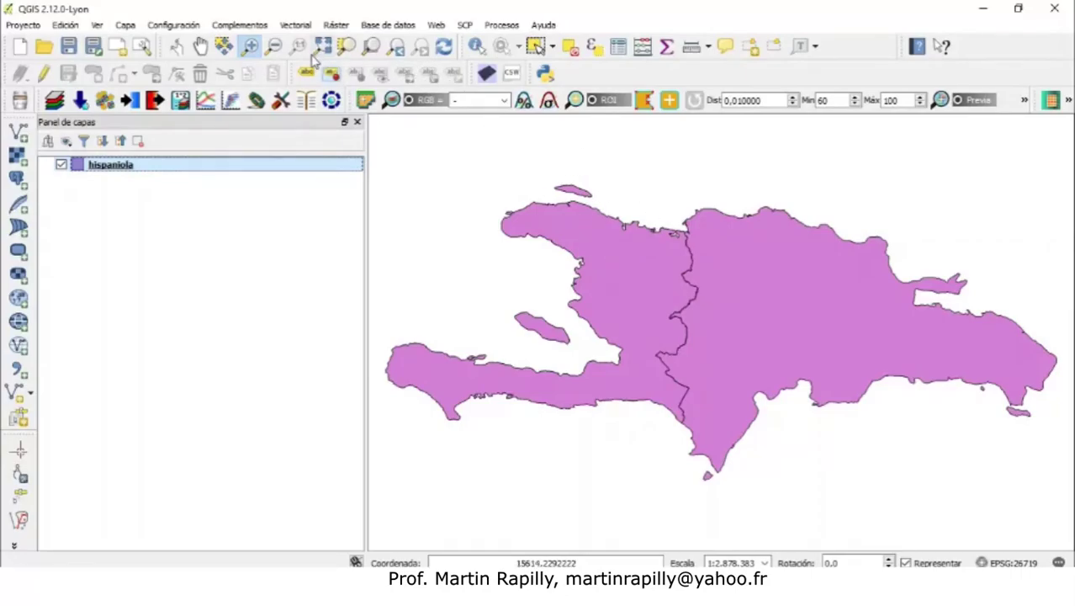
Step: Step back through the four previous map views to the empty sea area at scale 1:10.044
left_click(397, 48)
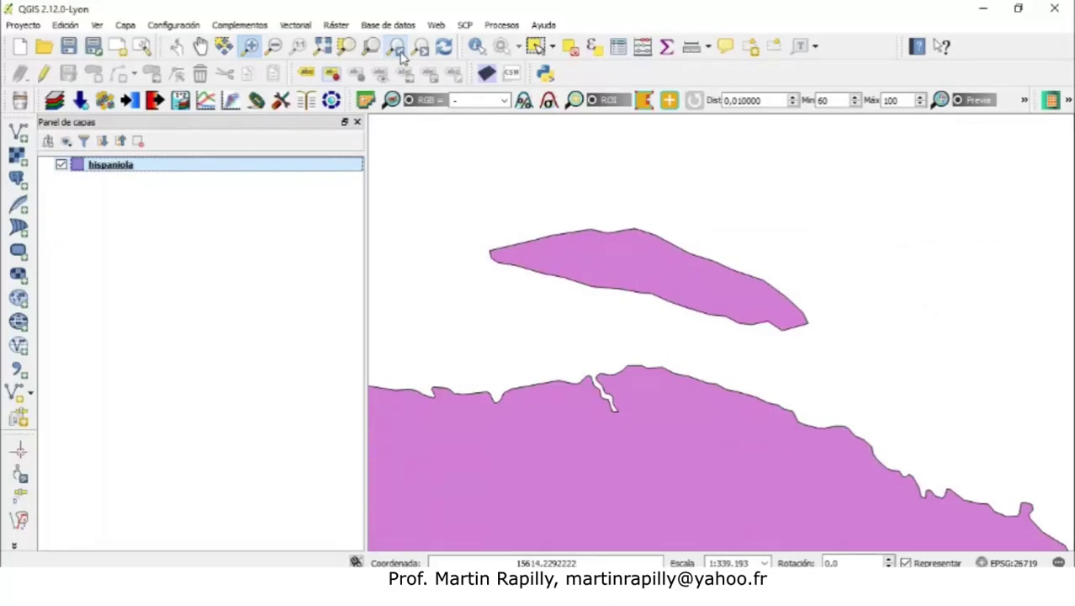
left_click(401, 53)
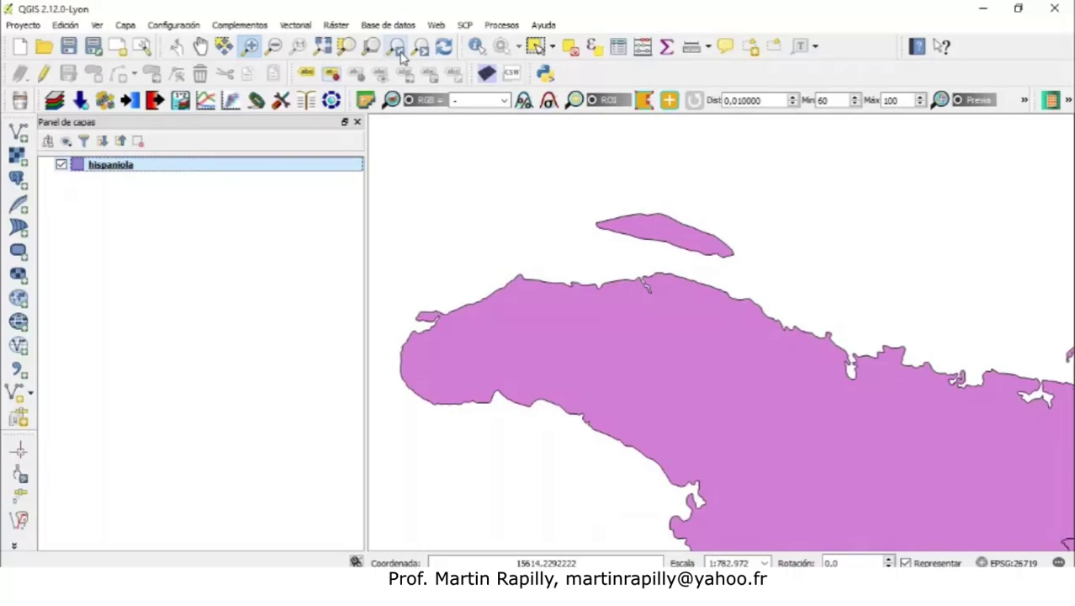
left_click(401, 53)
left_click(400, 53)
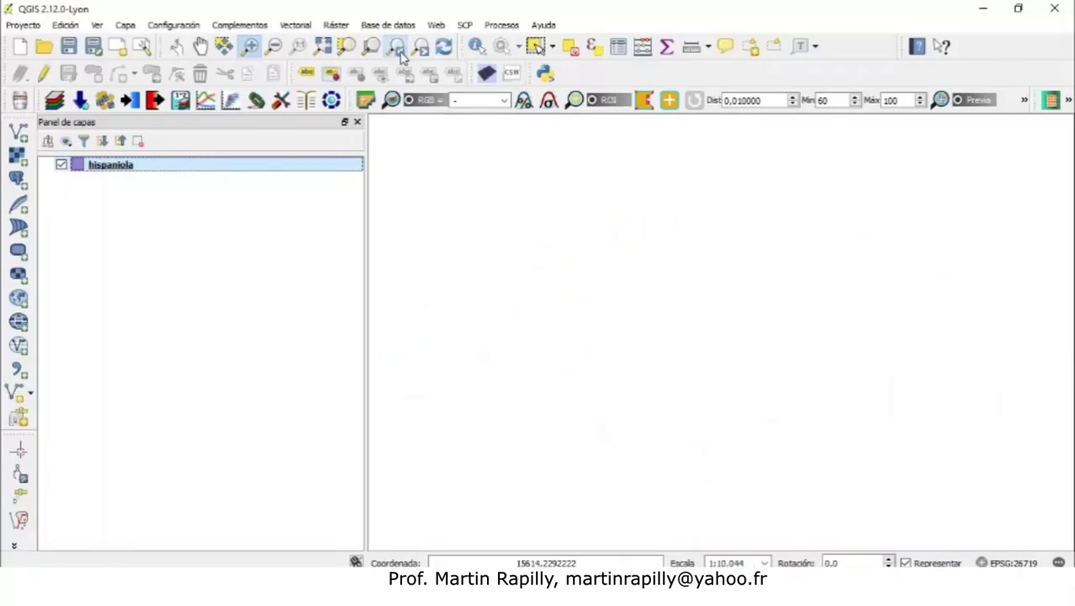
Step: Step back through three more previous map views to the southwestern coast detail at scale 1:51.524
left_click(401, 53)
left_click(400, 53)
left_click(399, 52)
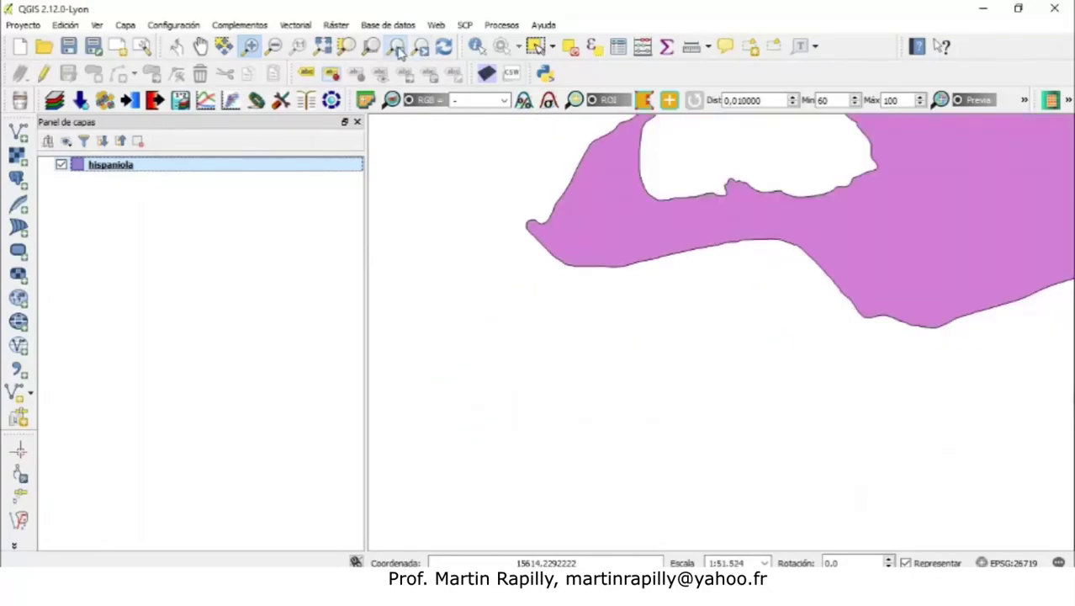
Step: Step forward through the map view history to the most recent view of the whole hispaniola layer
left_click(420, 50)
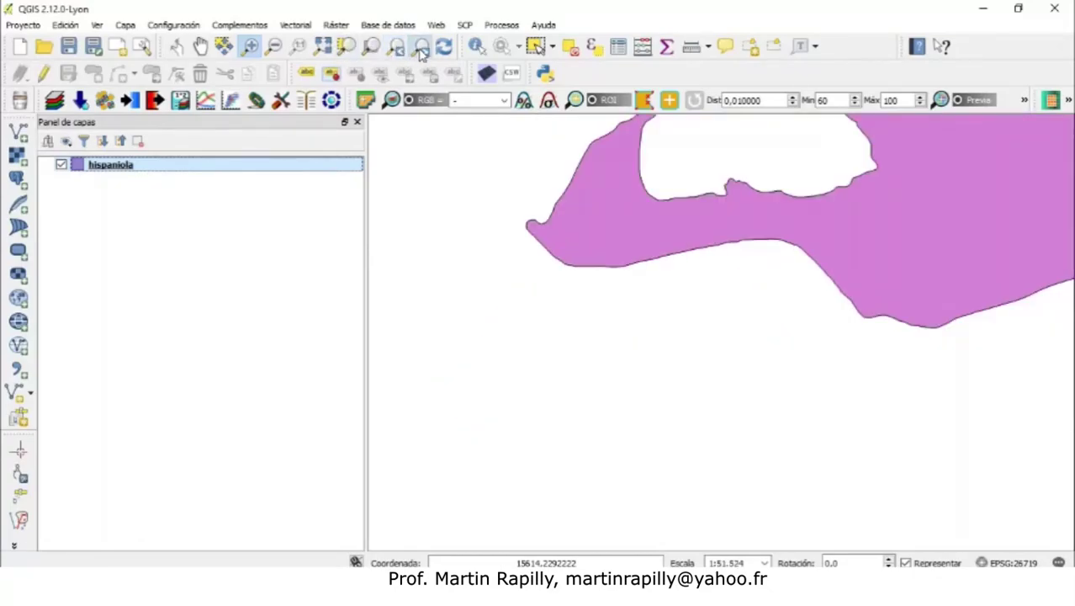
left_click(421, 50)
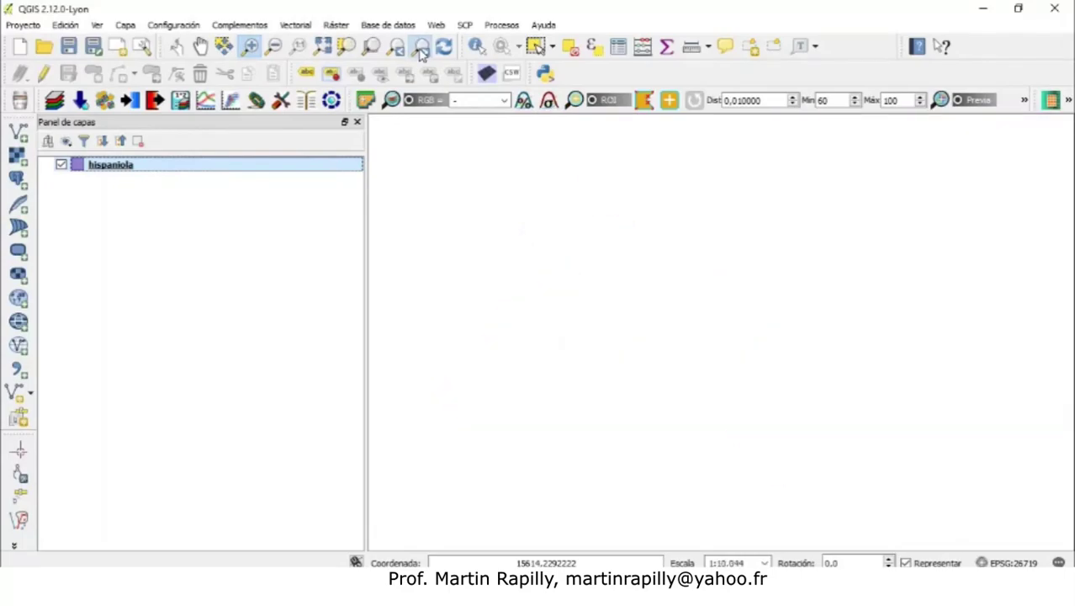
left_click(421, 51)
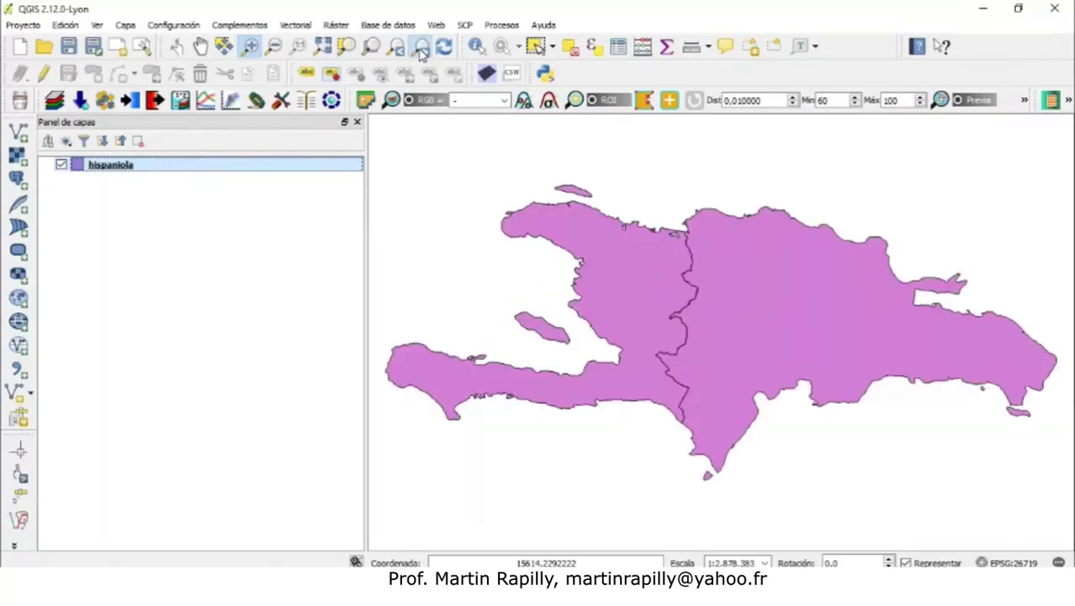
left_click(421, 51)
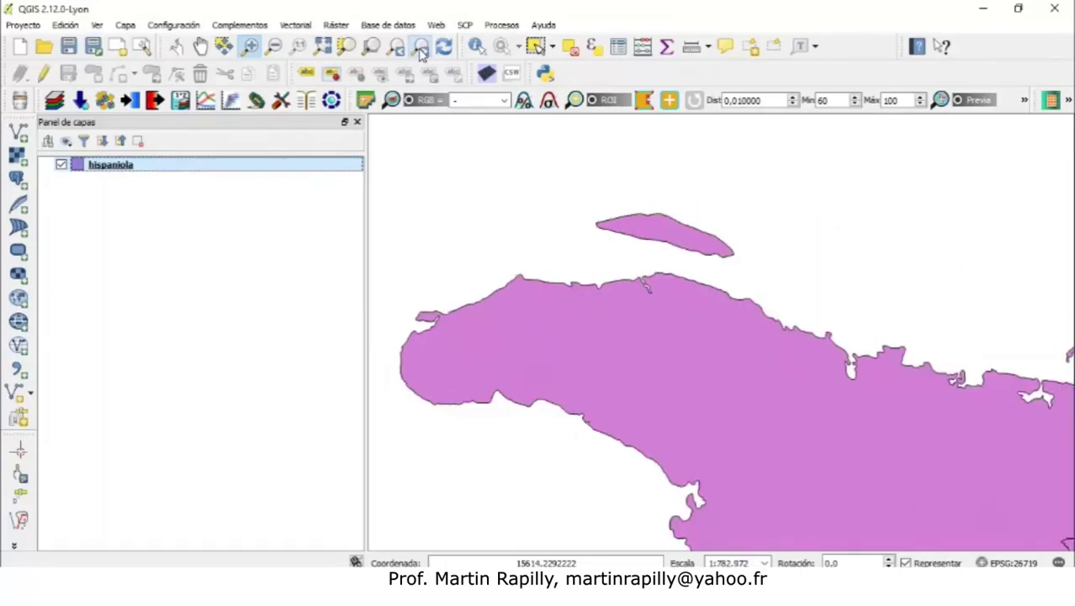
left_click(420, 50)
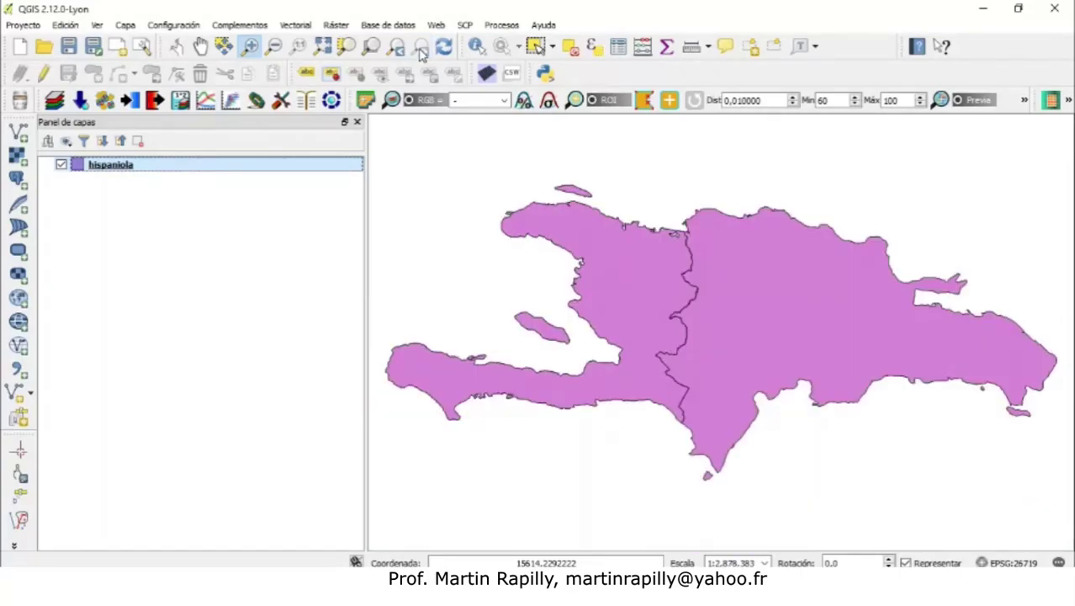
Step: Identify the eastern polygon of the hispaniola layer, widen the identification results, and examine its POPYCOUN and name attributes
left_click(476, 48)
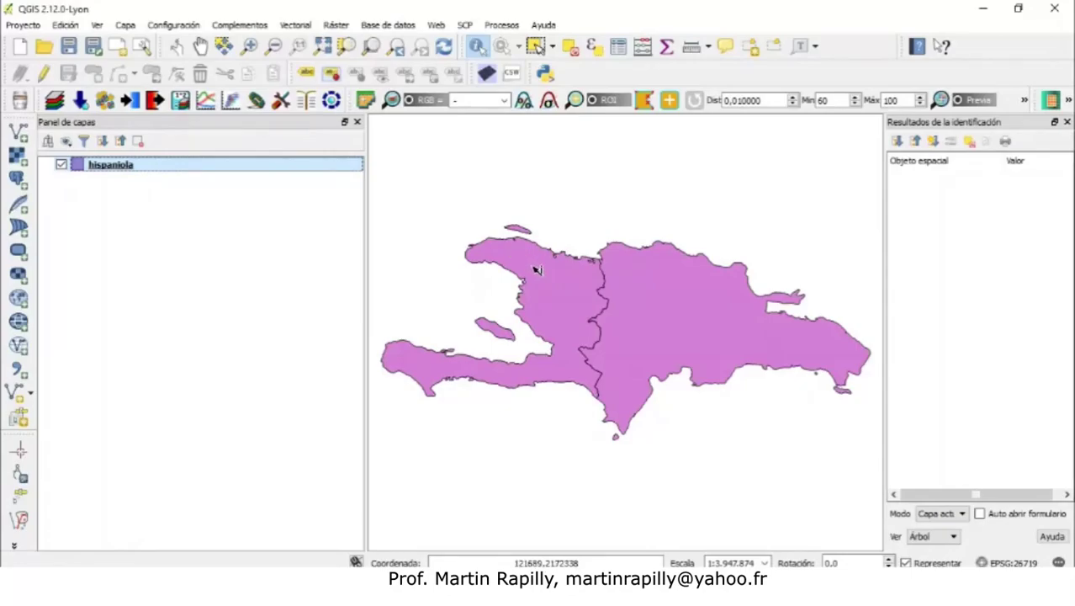
left_click(694, 301)
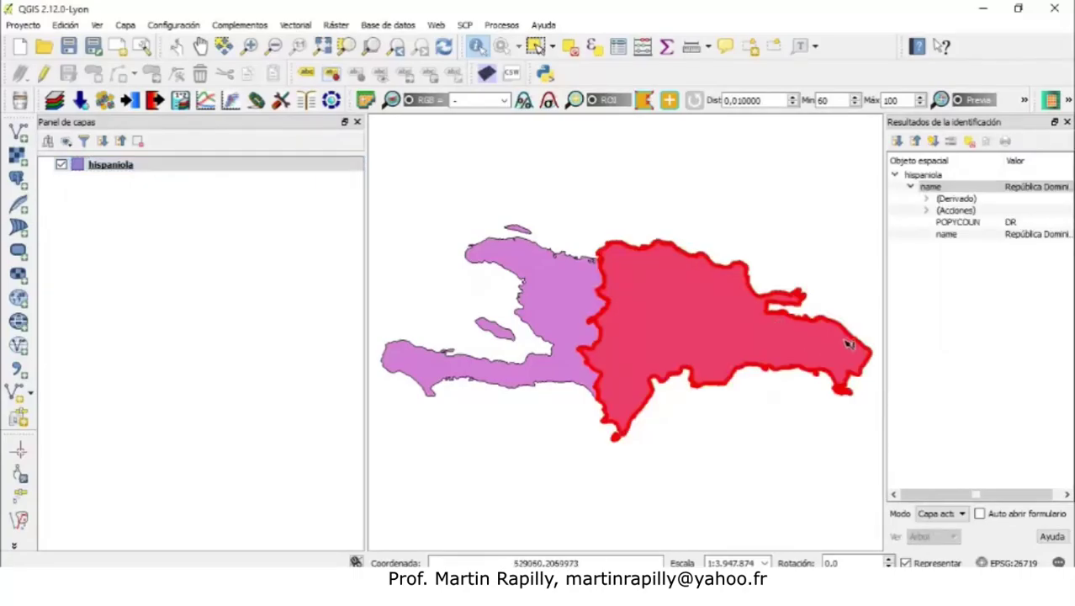
left_click_drag(885, 325, 840, 318)
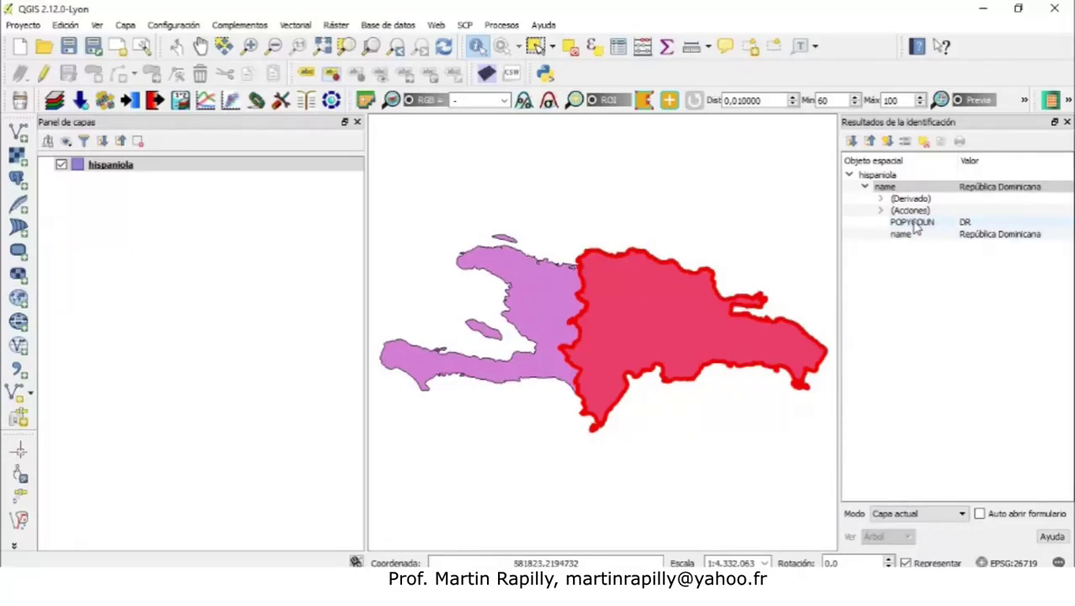
left_click(971, 226)
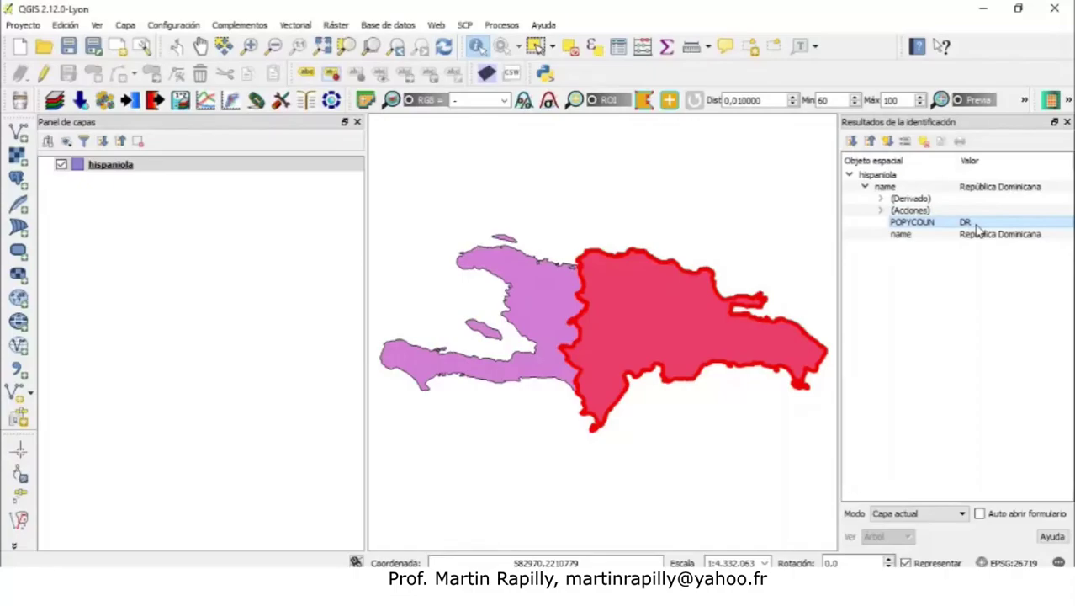
left_click(929, 237)
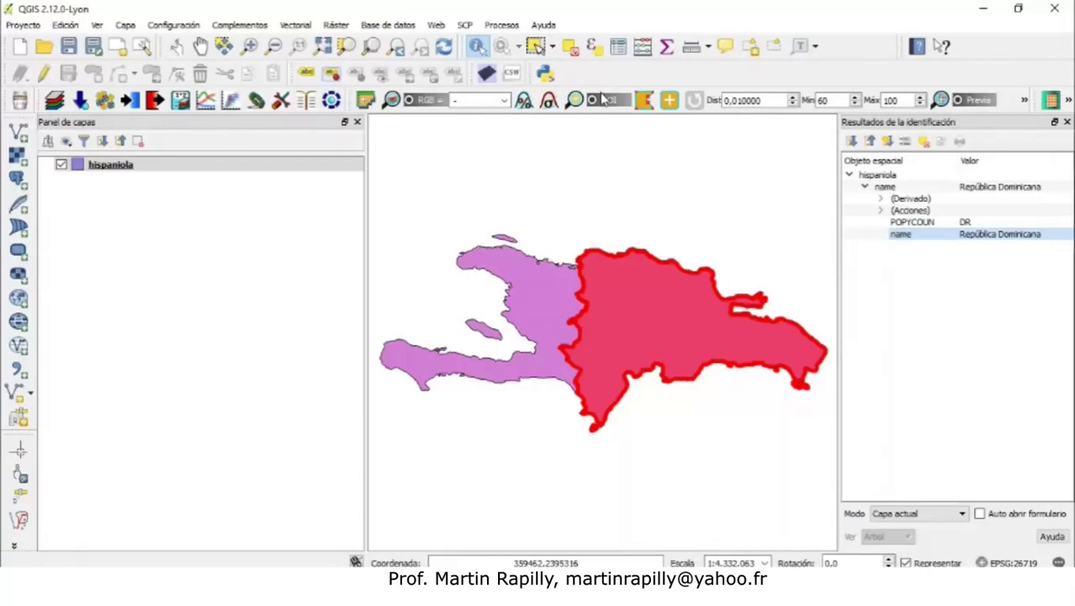
Step: Select features of the hispaniola layer one at a time: the western polygon, the gulf island, the northern island, and the eastern polygon
left_click(536, 48)
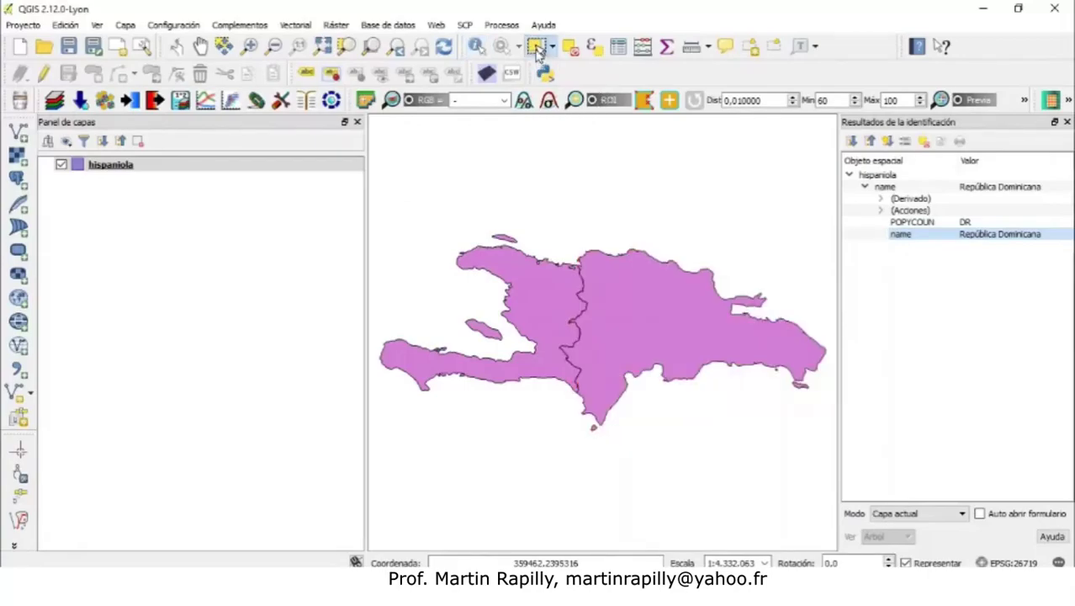
left_click(542, 280)
left_click(492, 331)
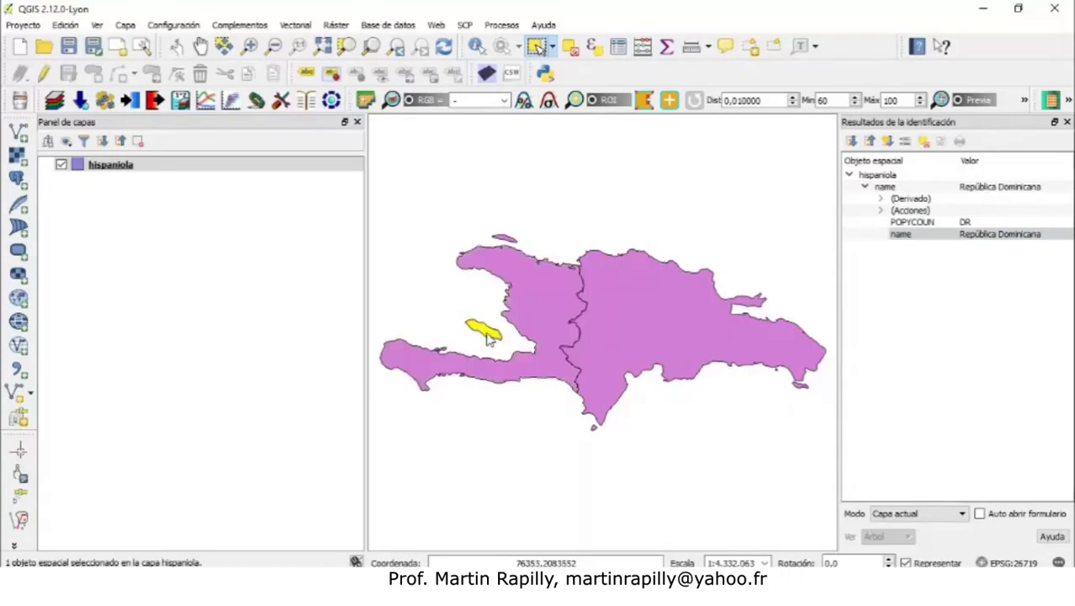
left_click(497, 240)
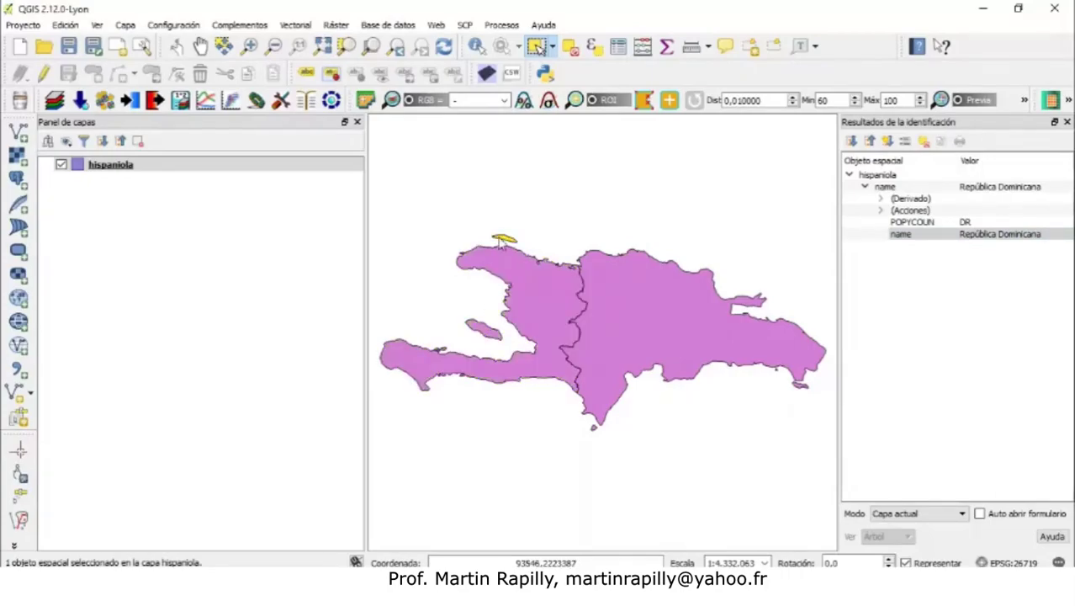
left_click(659, 330)
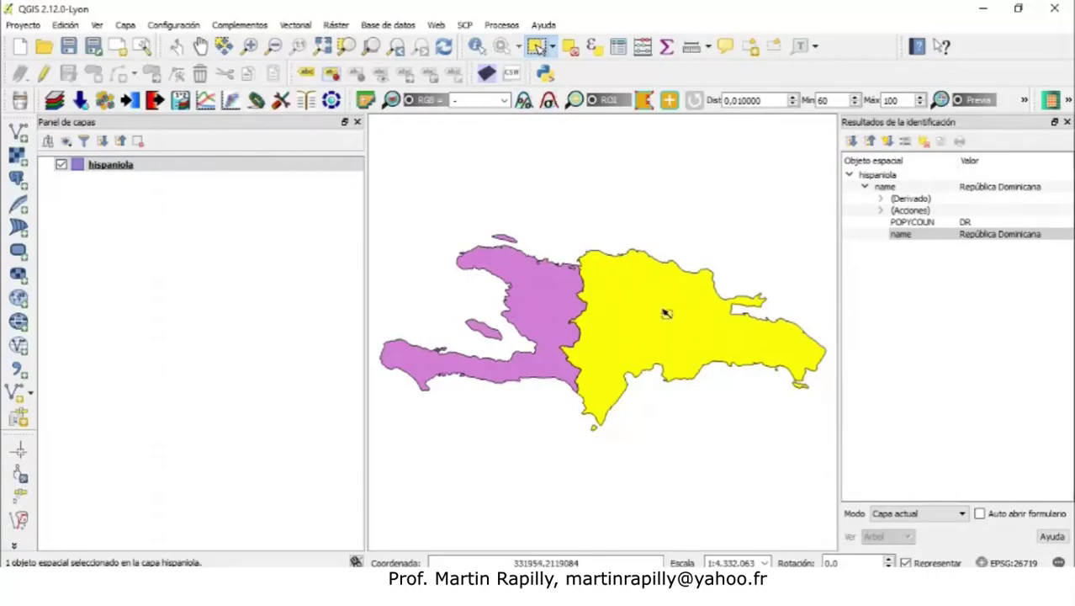
left_click(631, 243)
left_click(652, 296)
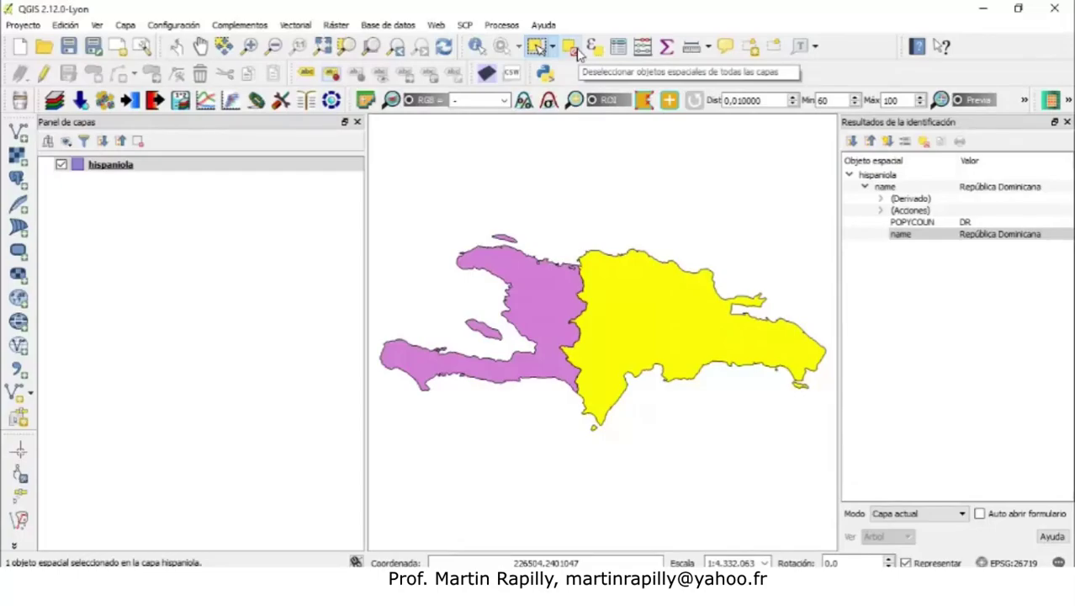
Step: Select the northern island, the western polygon and the eastern polygon together, then deselect all features
left_click(505, 241)
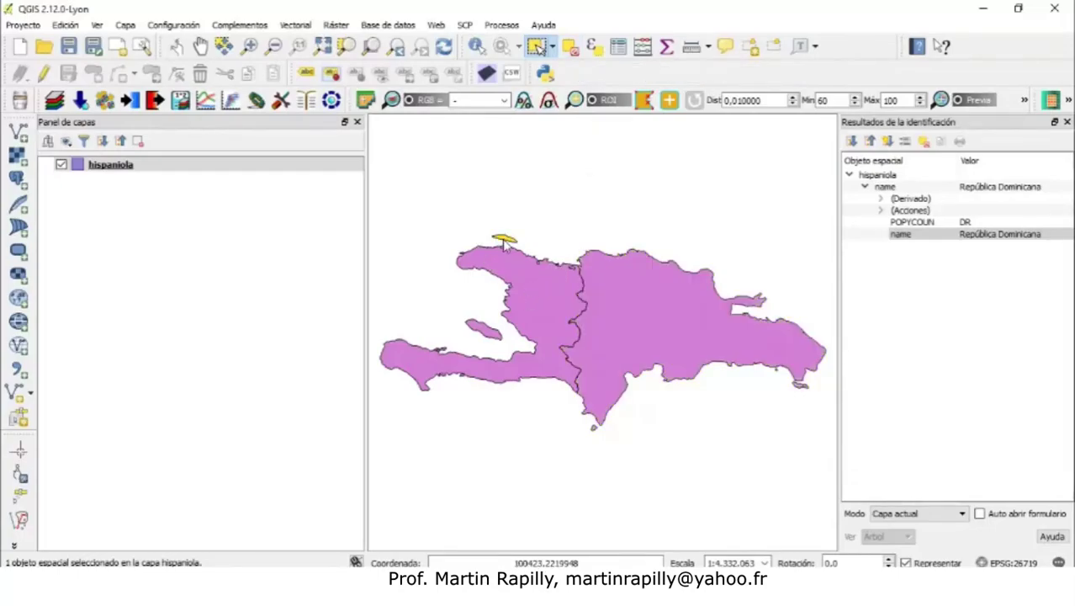
left_click(549, 303, "ctrl")
left_click(621, 306, "ctrl")
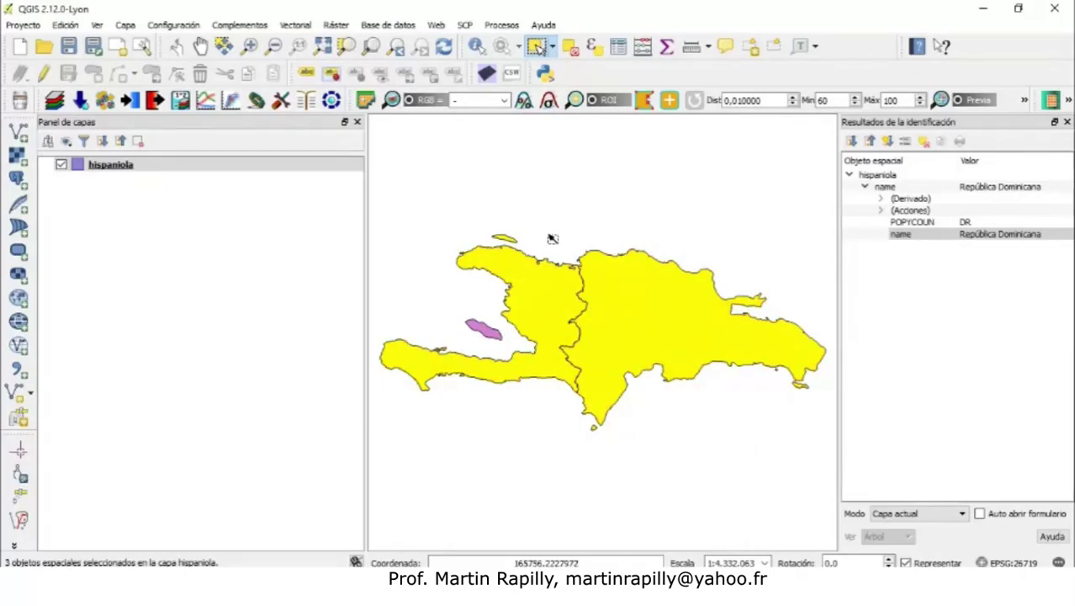
left_click(569, 49)
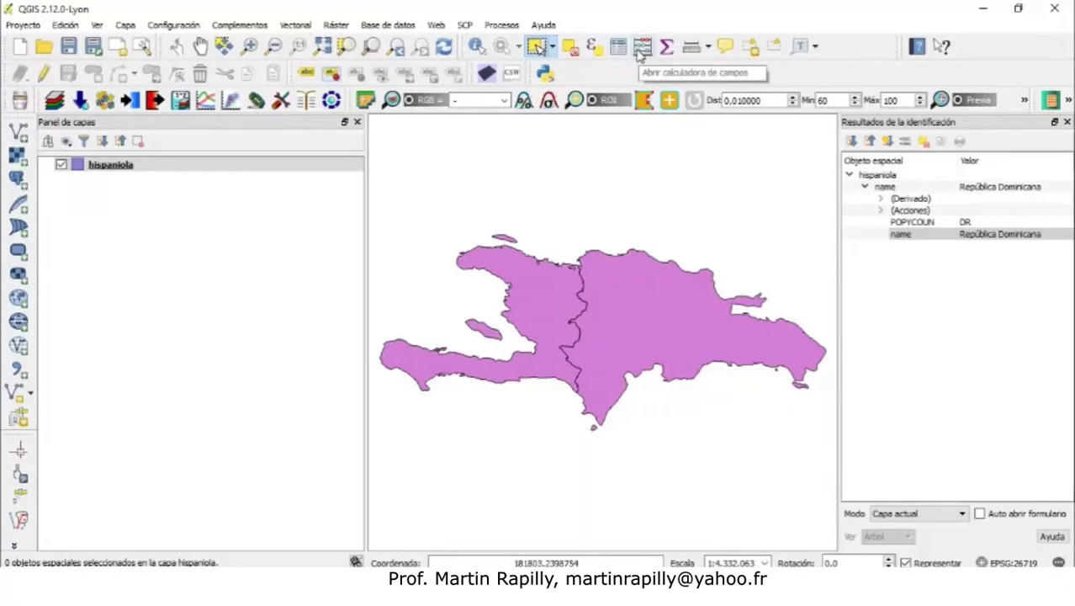
Step: Measure a multi-segment line from the northwestern tip to the gulf island, inland, up to the north coast, and back to the gulf
left_click(690, 49)
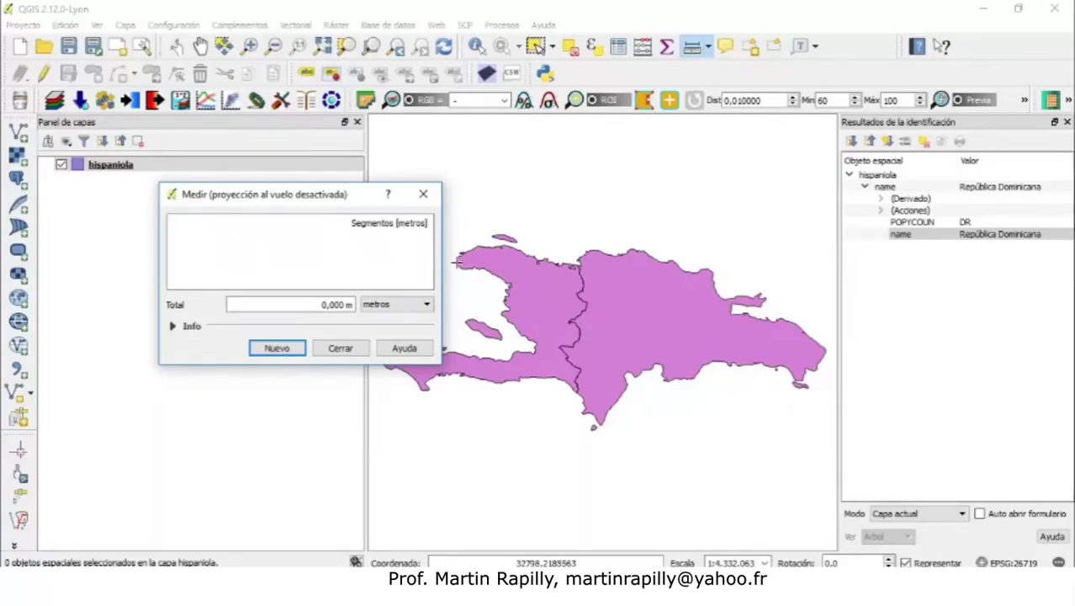
left_click(458, 260)
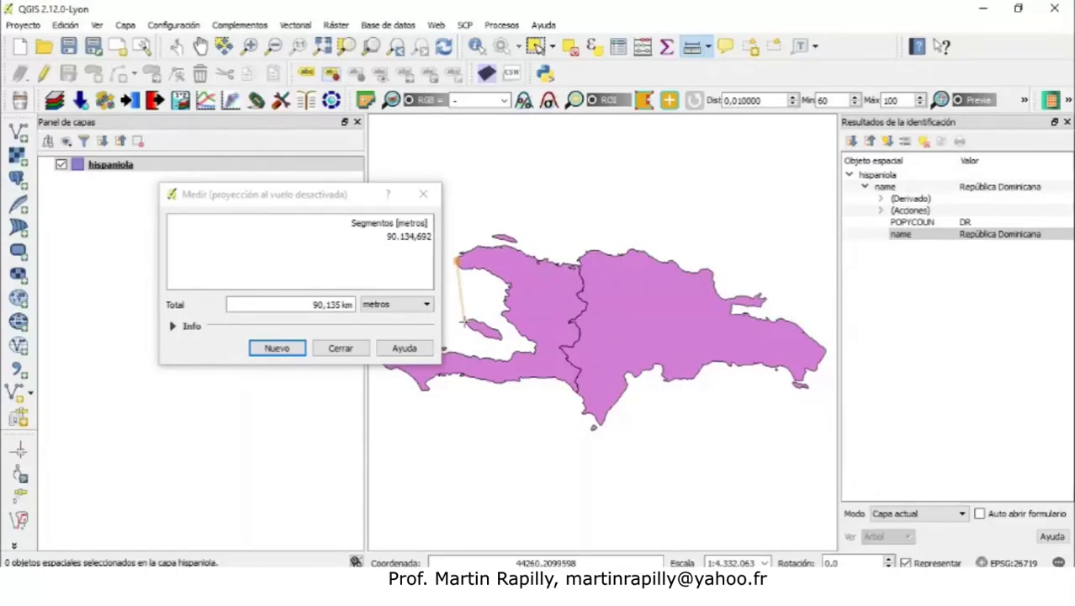
left_click(462, 321)
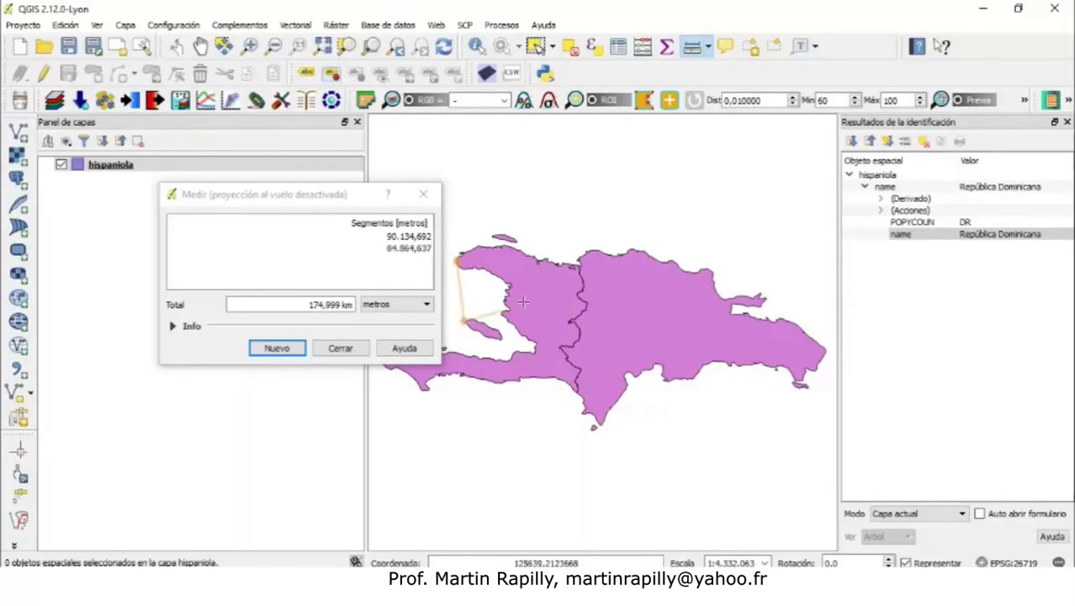
left_click(531, 277)
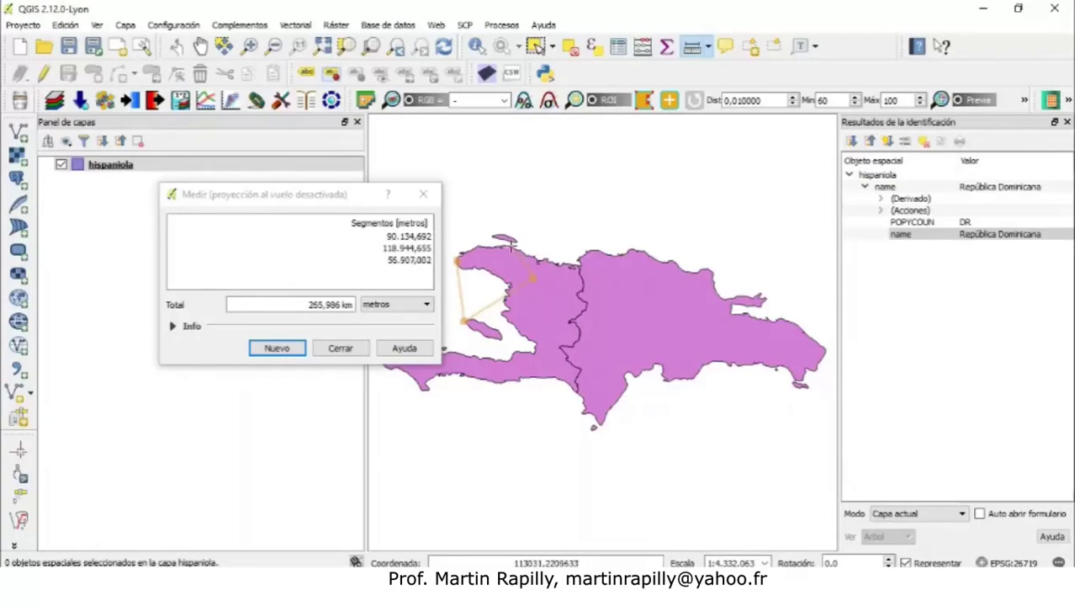
left_click(510, 247)
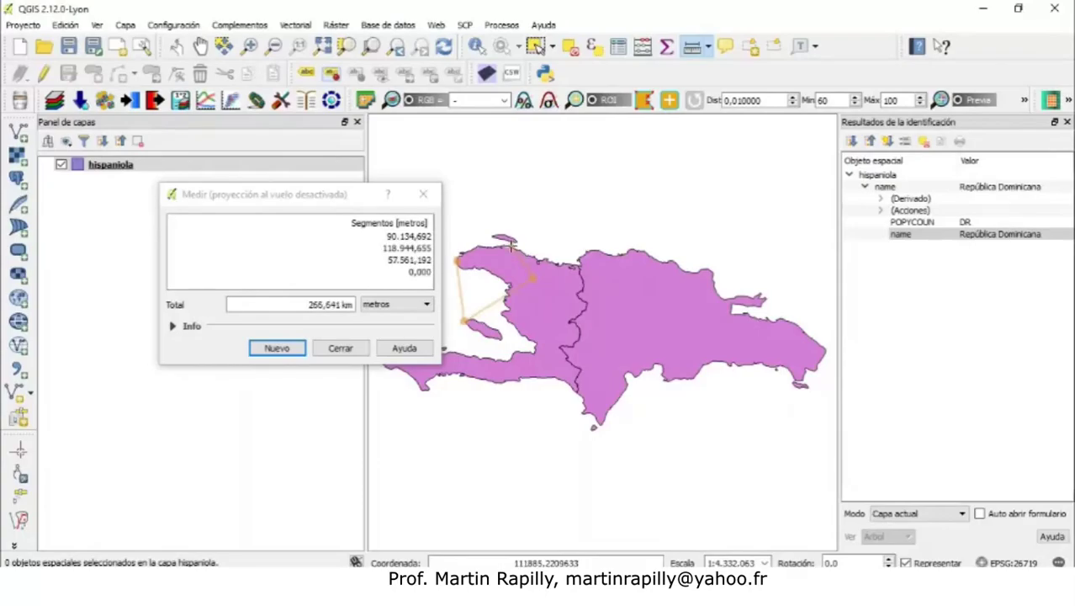
left_click(471, 281)
Step: Check the available distance units for the measurement and close the measuring window
left_click(416, 304)
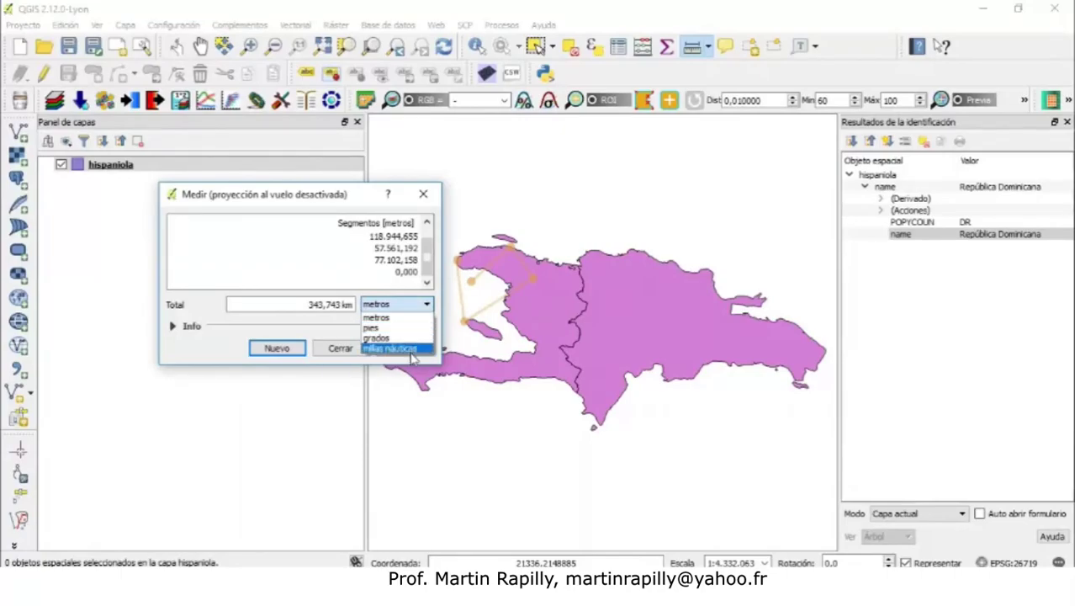
left_click(486, 206)
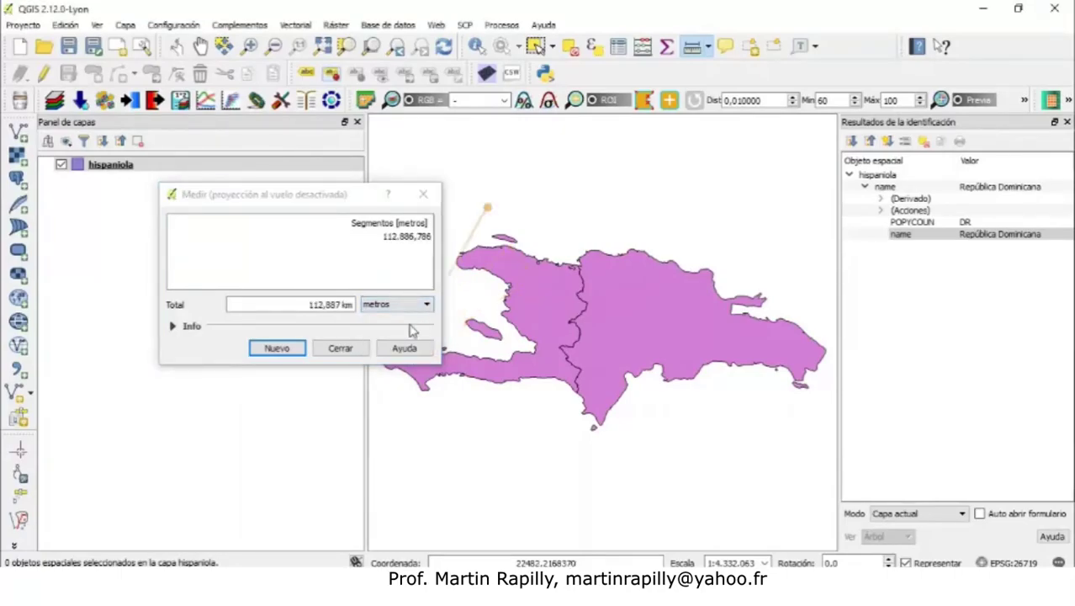
left_click(341, 348)
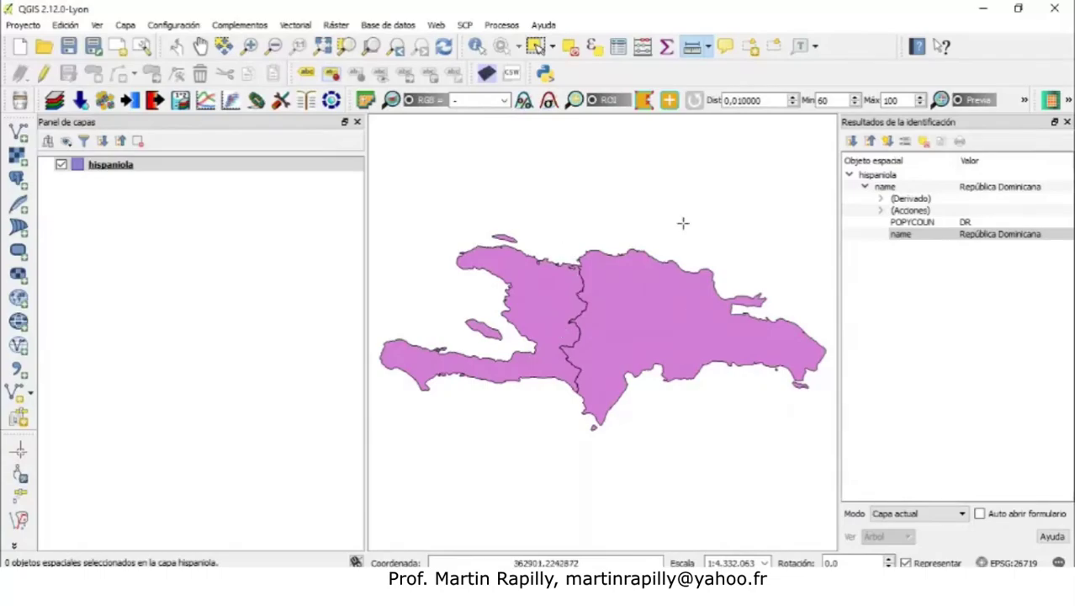
Step: Measure the distance from the northern island to the northeastern peninsula and on into the eastern polygon, then close the measurement
left_click(517, 238)
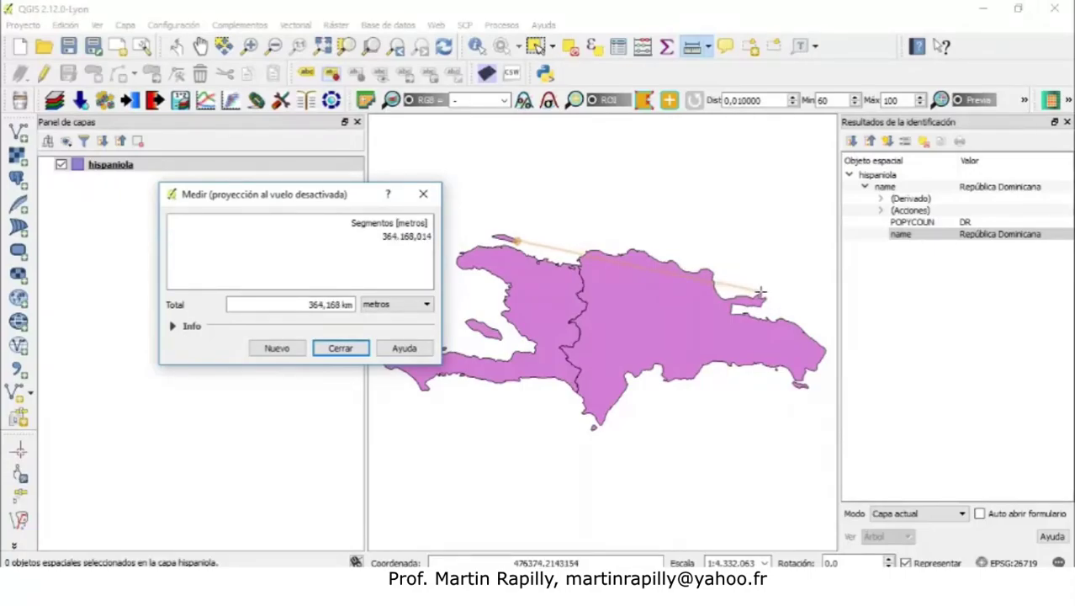
left_click(760, 292)
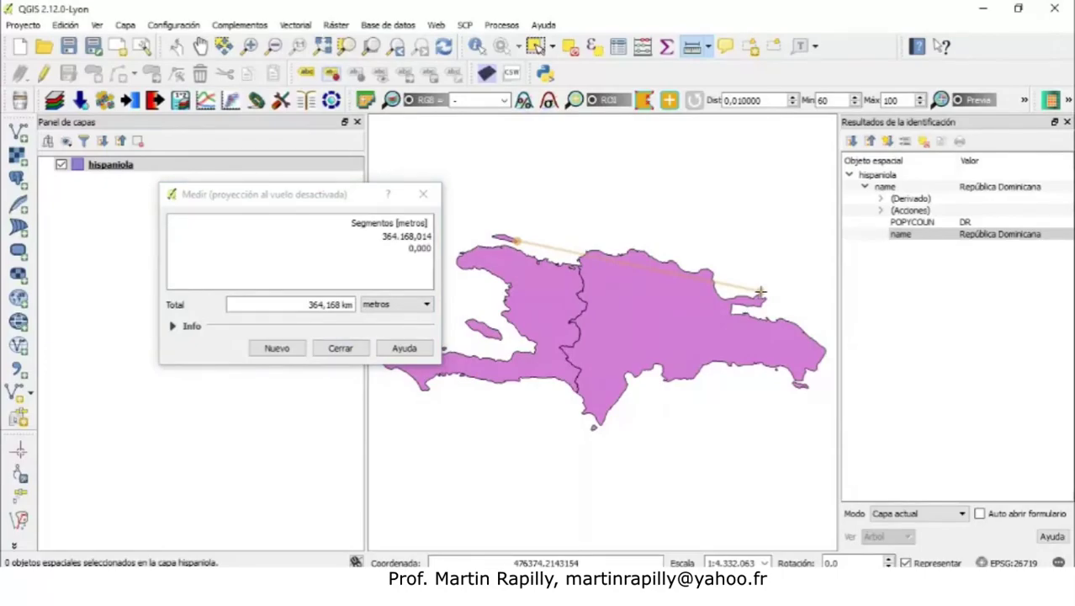
left_click(687, 336)
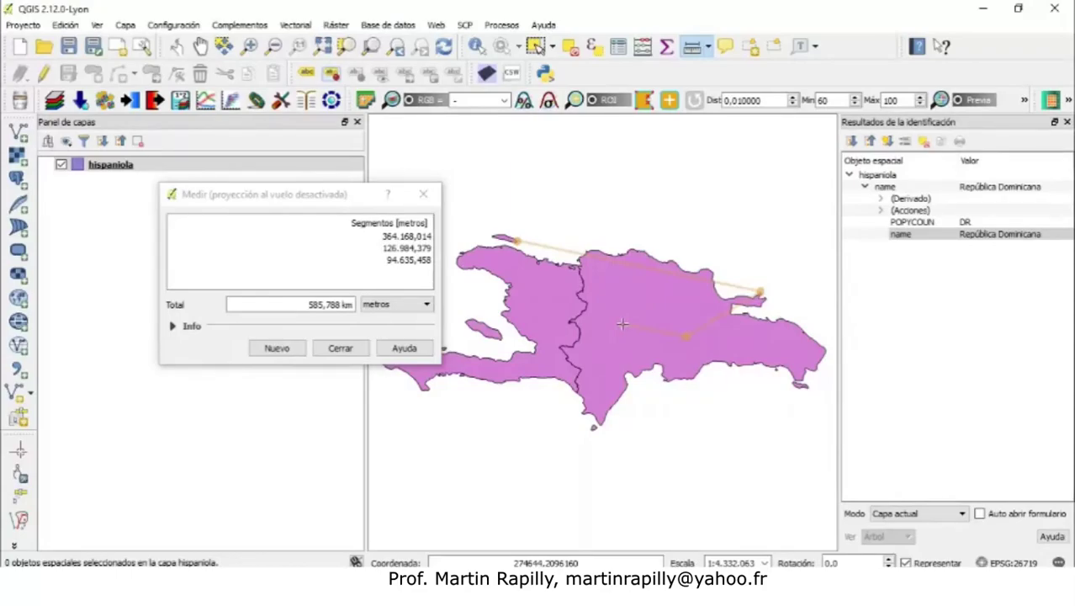
left_click(351, 347)
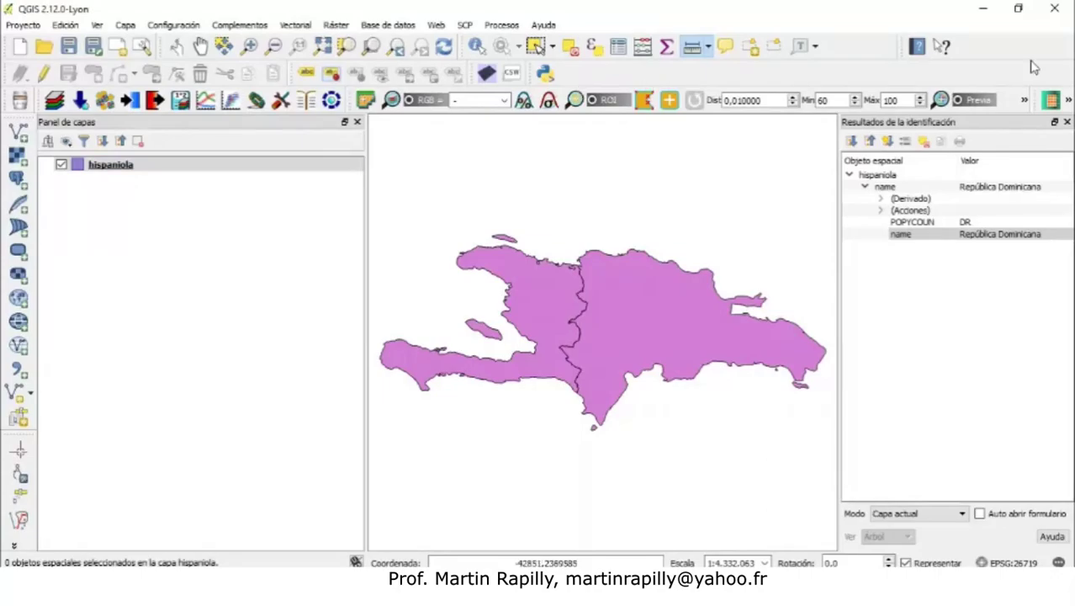
Step: Close the identification results, then open the hispaniola layer's attribute table and restore it to a smaller window
left_click(1066, 122)
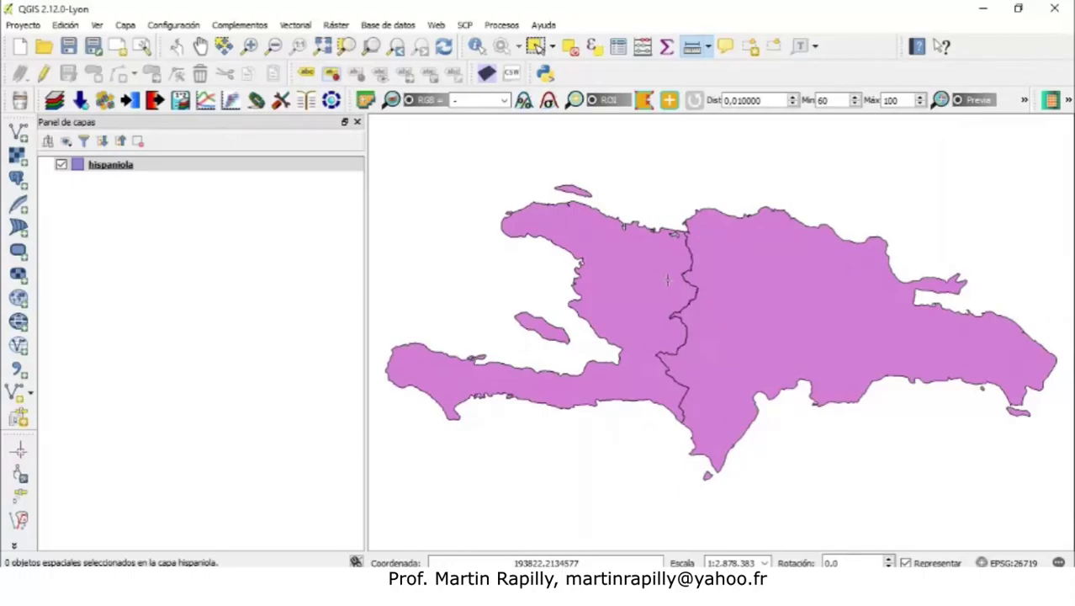
left_click(114, 168)
right_click(112, 171)
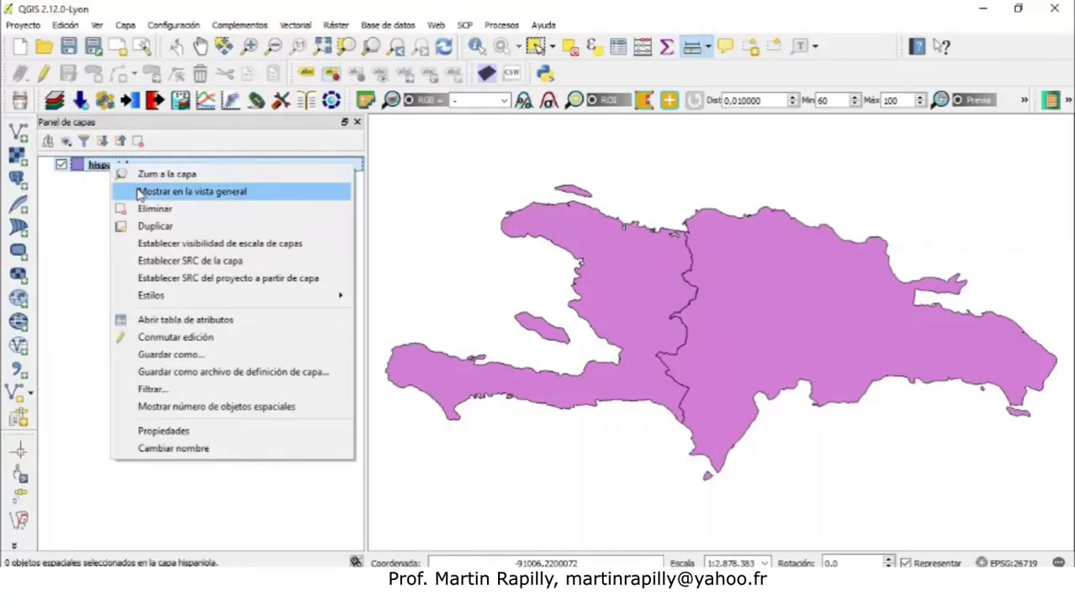
left_click(180, 325)
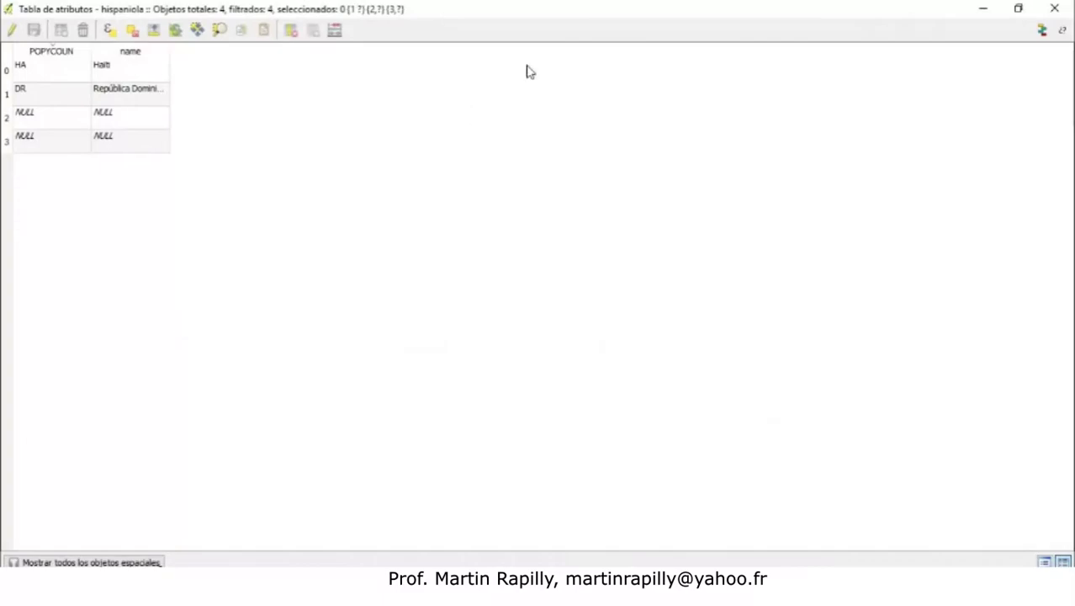
double_click(588, 14)
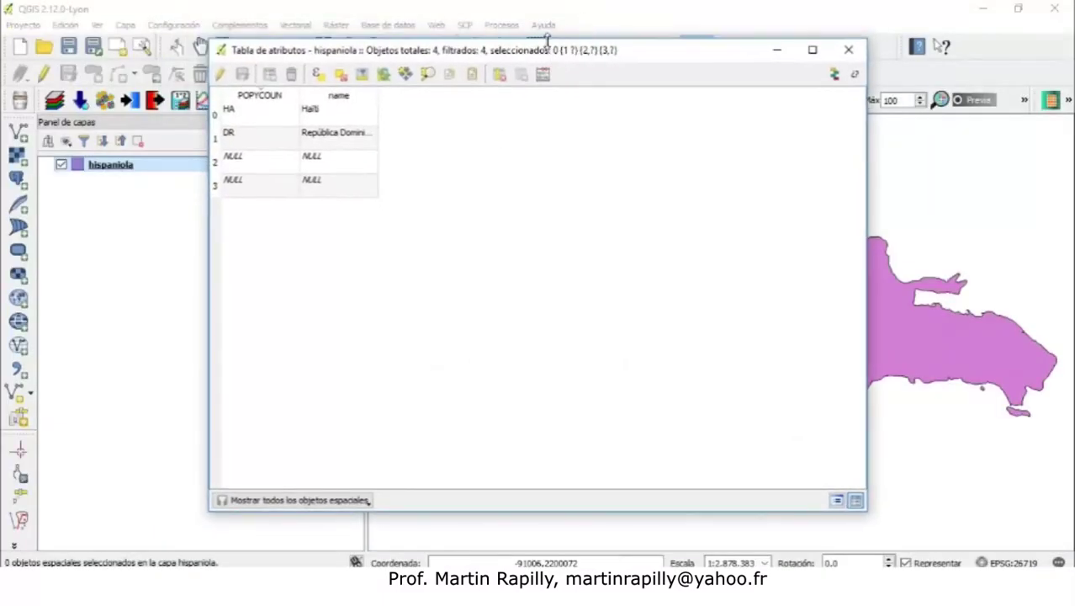
Step: Move the attribute table window down so that most of the hispaniola map is uncovered
left_click_drag(544, 53, 551, 72)
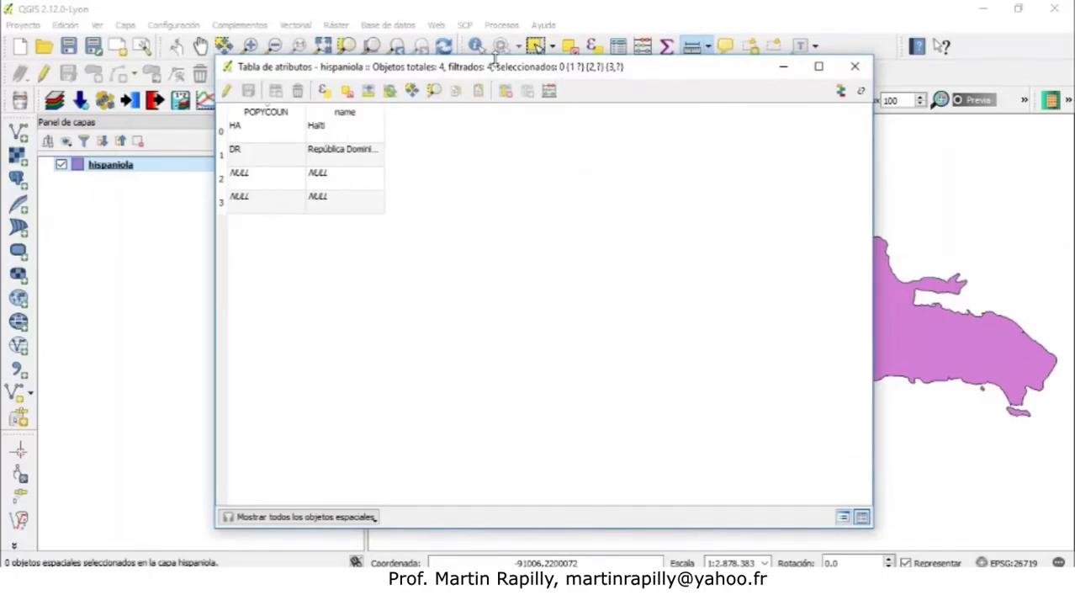
left_click_drag(526, 76, 490, 248)
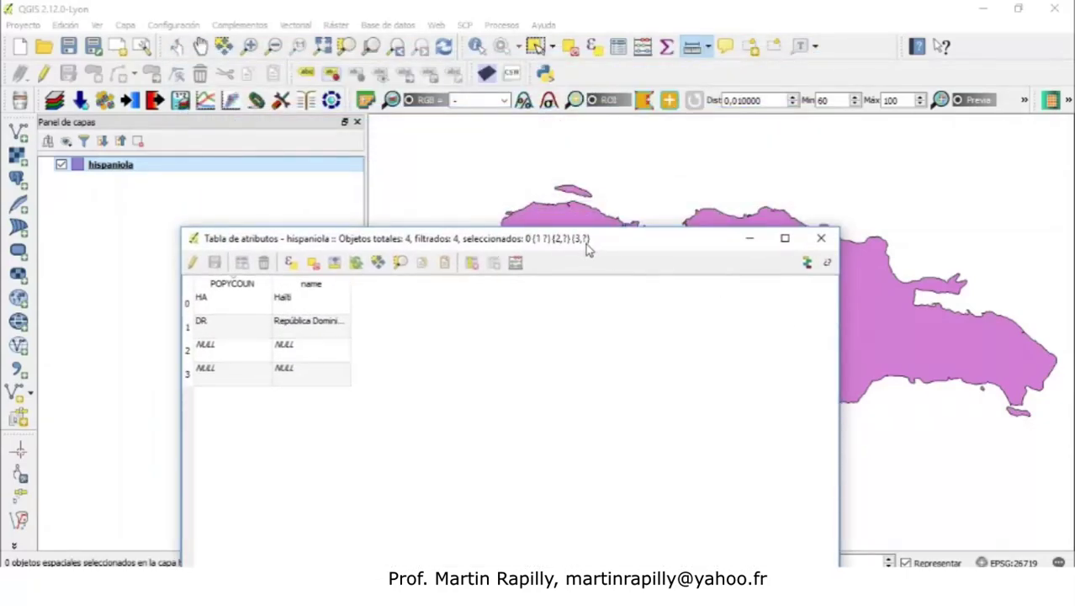
left_click_drag(588, 246, 713, 409)
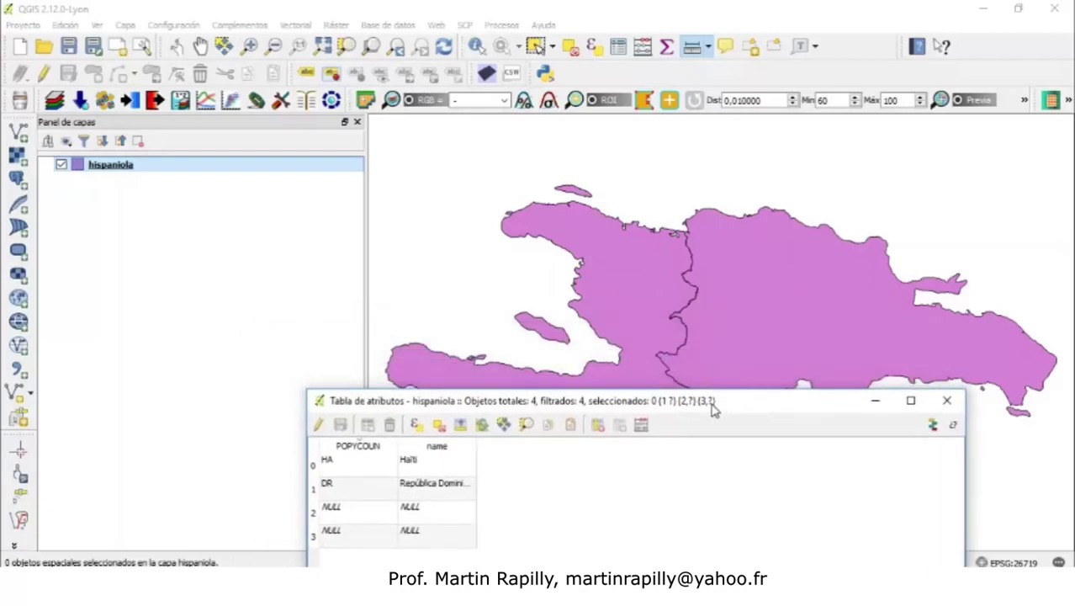
Step: Select the western polygon and then the eastern polygon on the map, bringing the attribute table forward each time to check the matching row
left_click(536, 45)
left_click(593, 242)
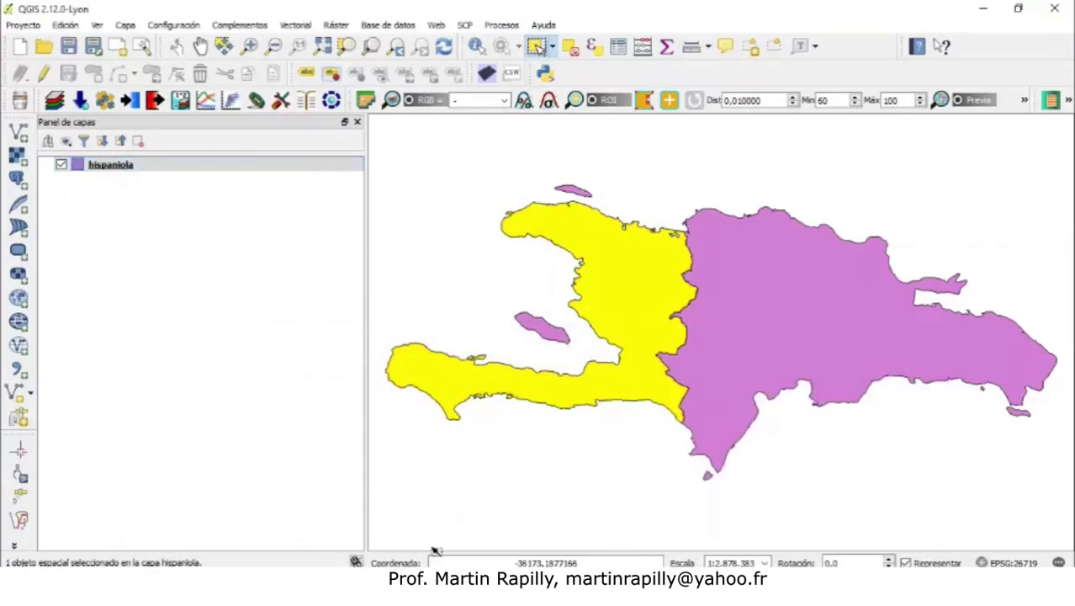
left_click(712, 594)
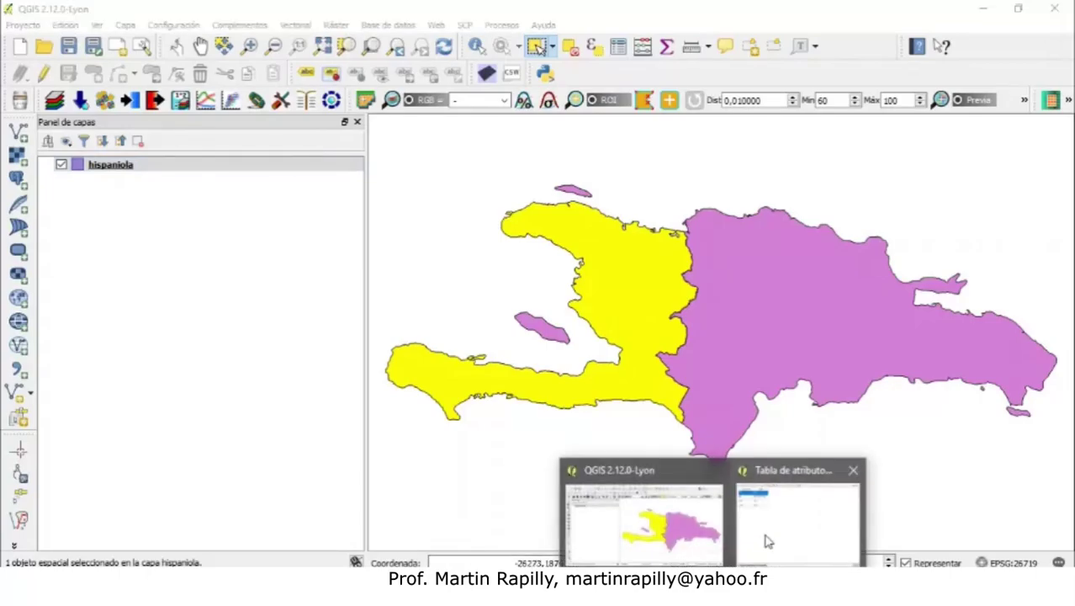
left_click(768, 541)
left_click_drag(505, 406, 428, 300)
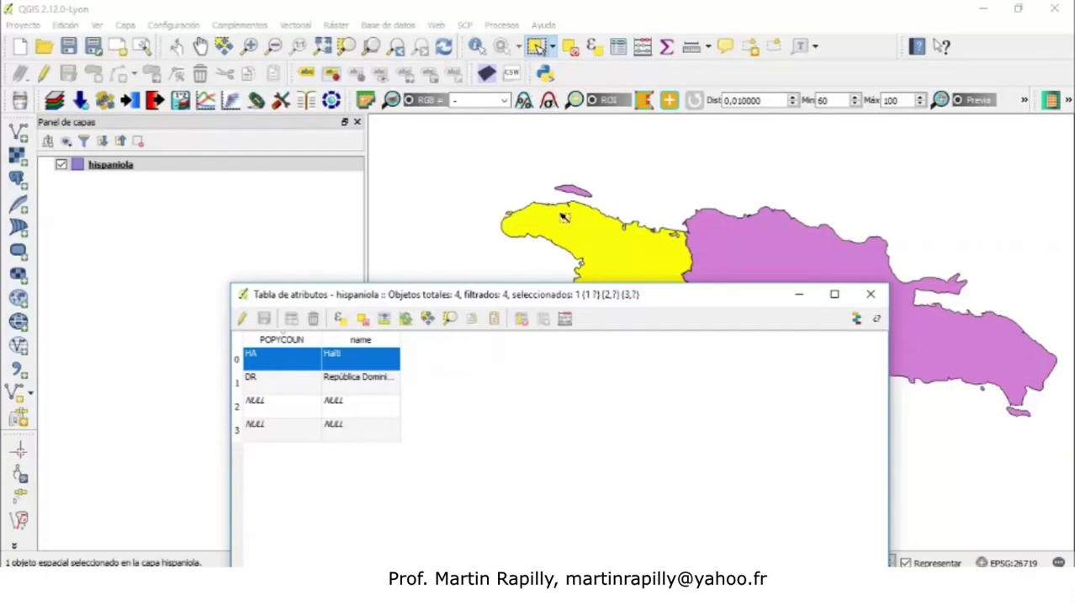
left_click(708, 245)
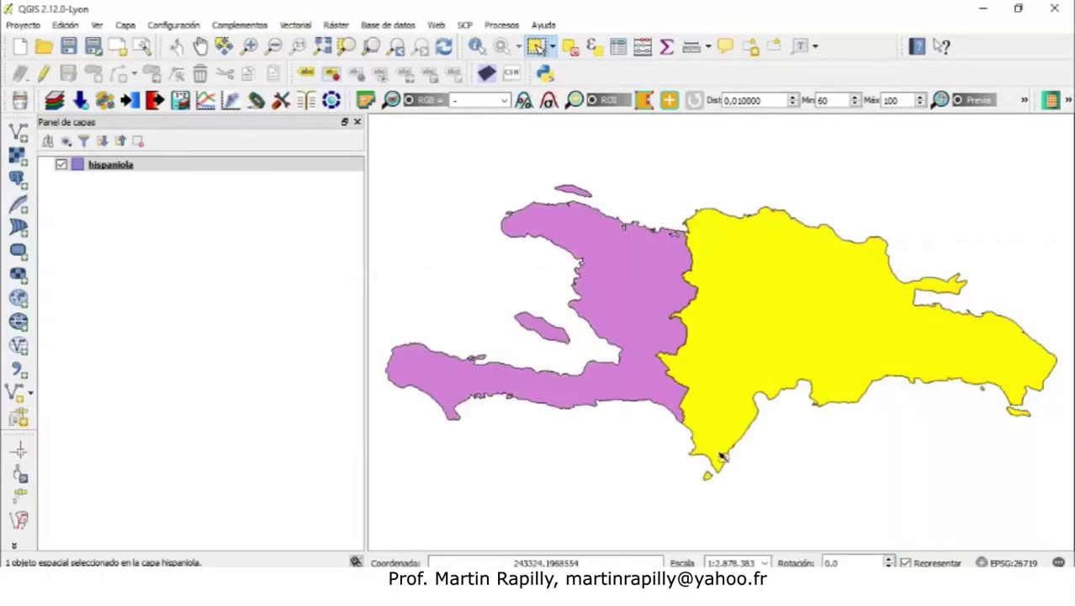
mouse_move(732, 563)
left_click(753, 546)
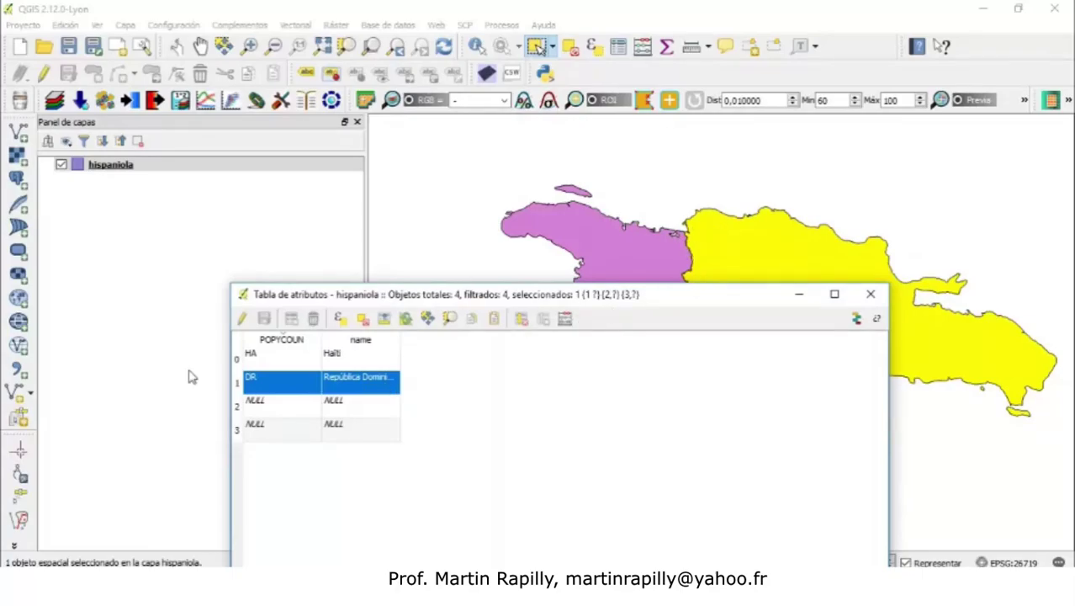
Step: Select rows 0 to 3 of the attribute table in turn to locate their features on the map, then select row 2 again
left_click(238, 360)
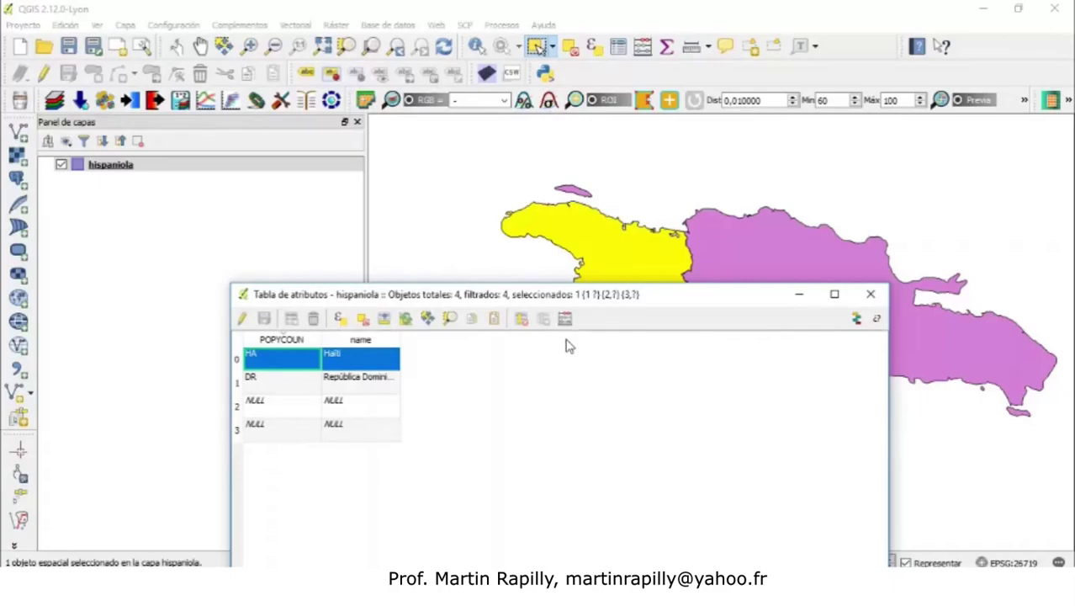
left_click(237, 383)
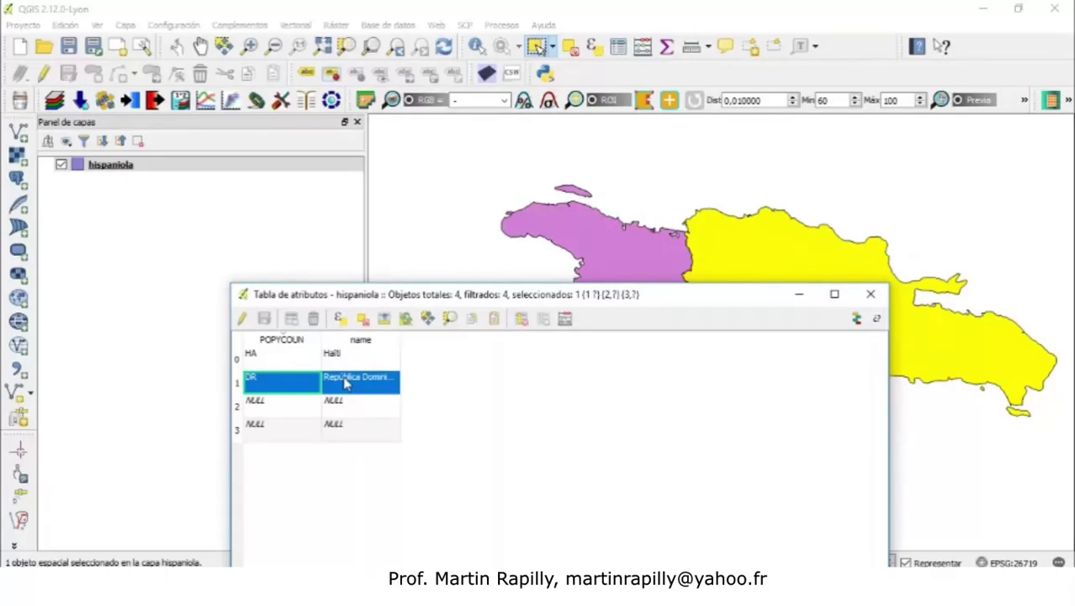
left_click(237, 406)
left_click_drag(509, 298, 503, 278)
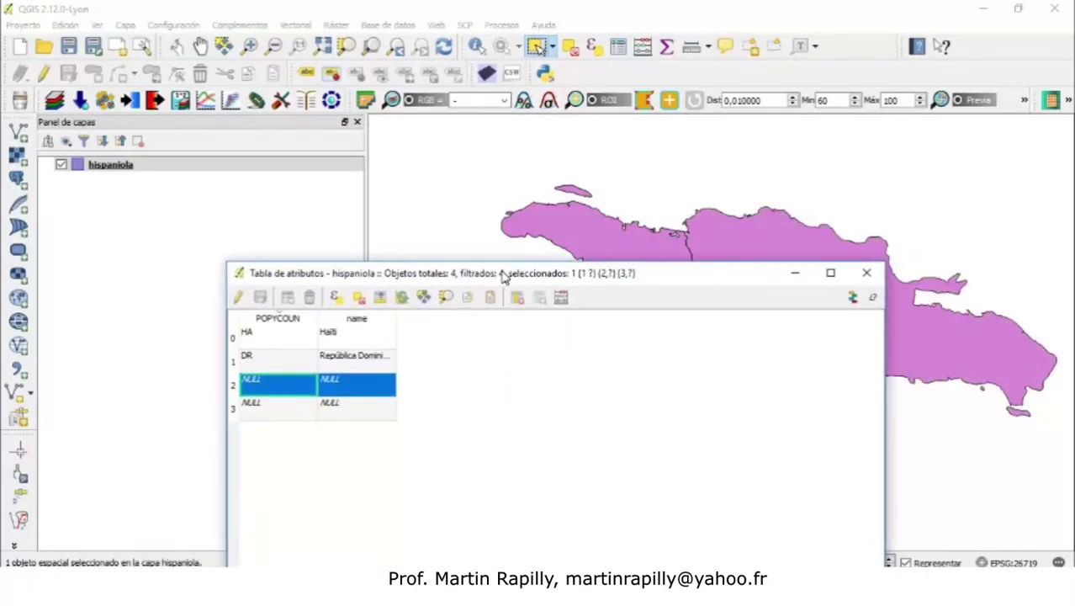
left_click(234, 410)
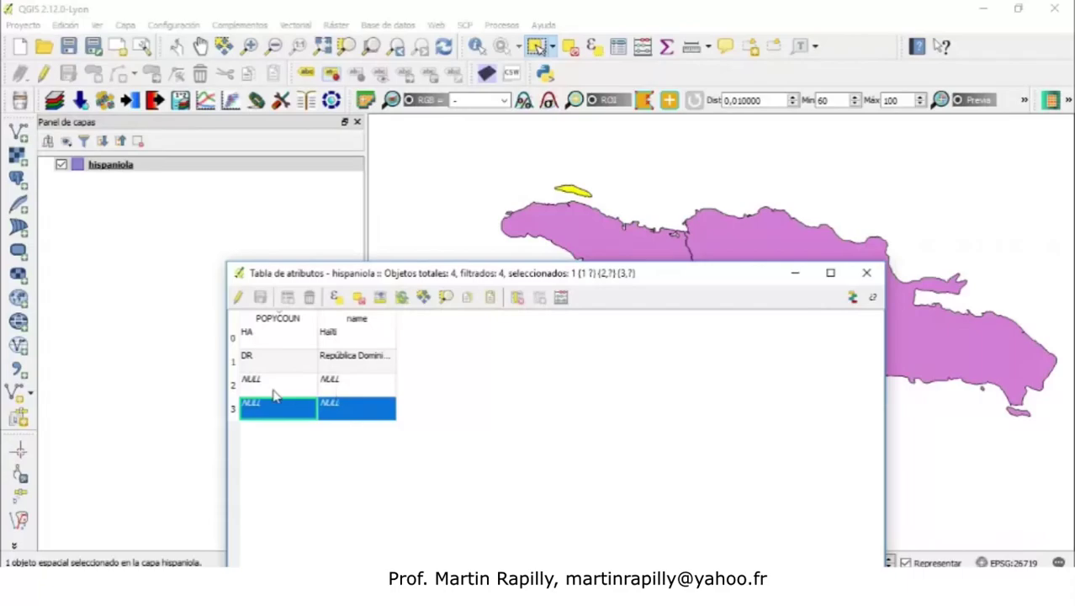
left_click(235, 386)
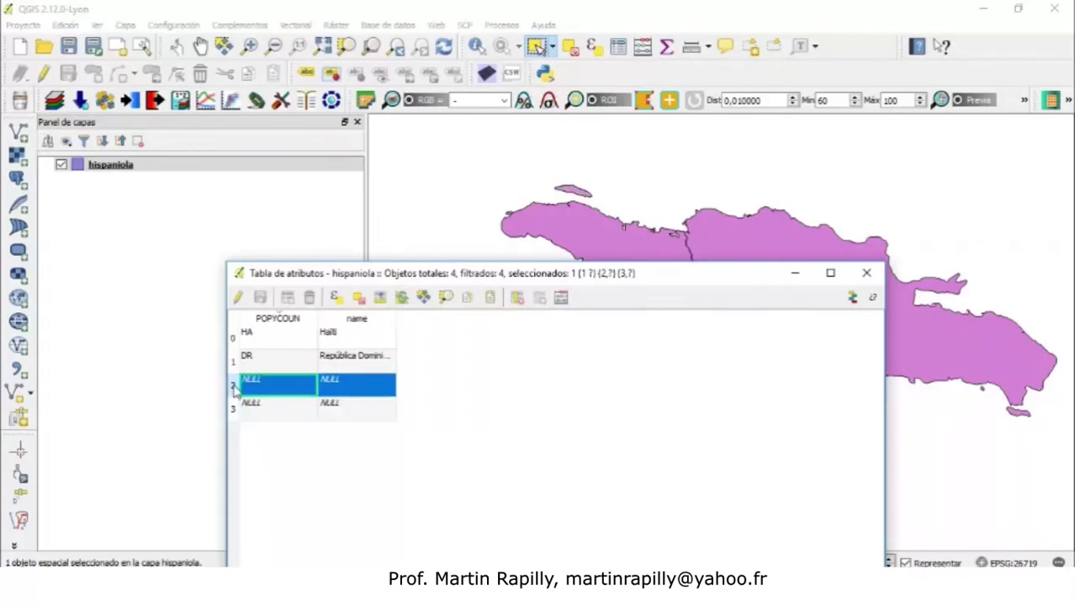
Step: Turn on editing for the layer and fill row 2 with POPYCOUN HA and name Haiti
left_click(238, 297)
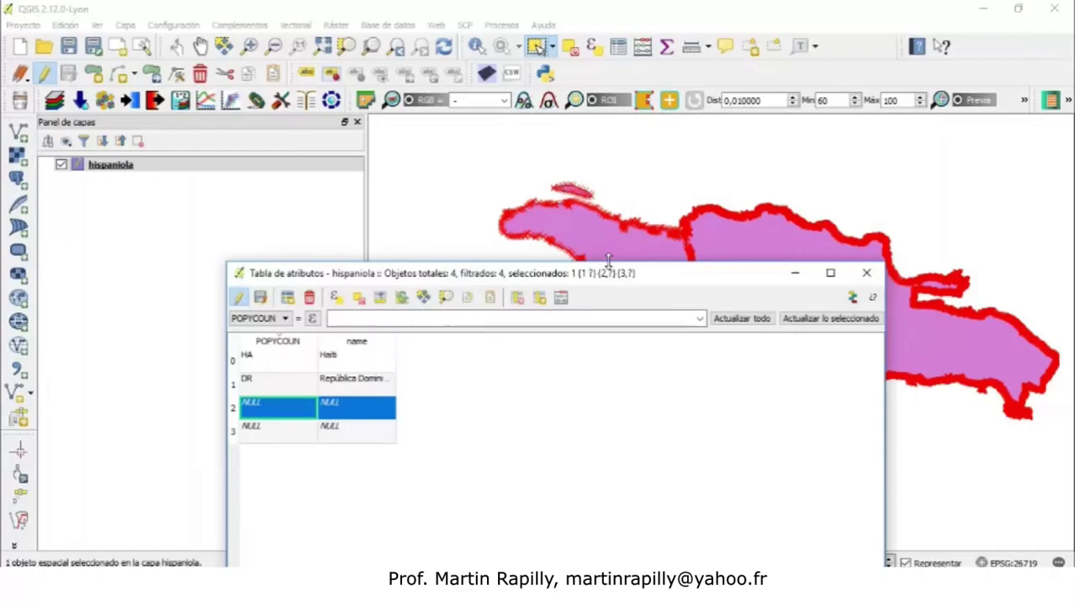
double_click(265, 408)
type("HA")
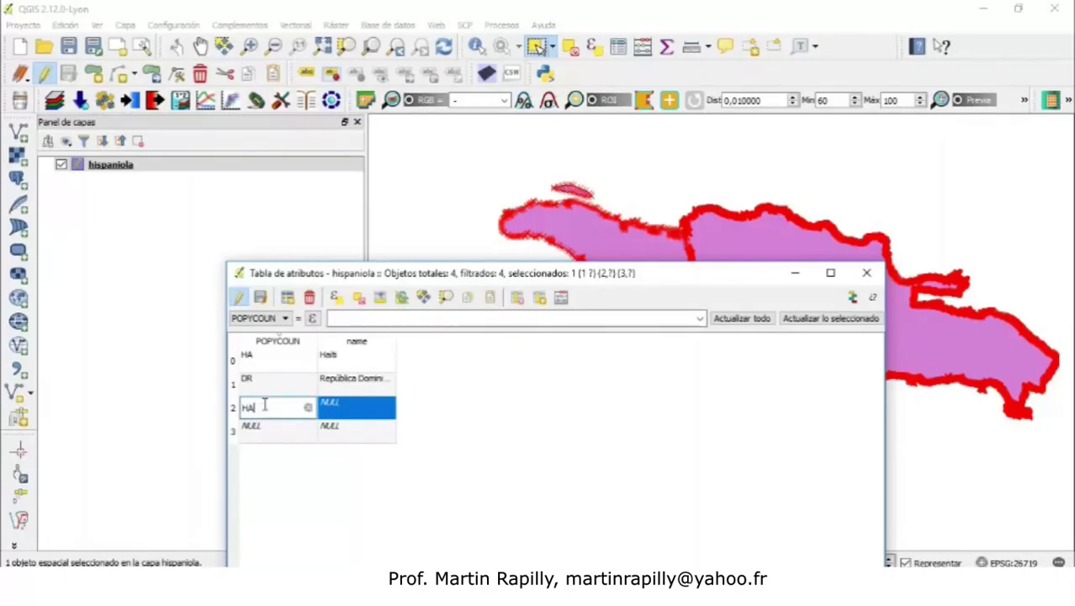
double_click(335, 358)
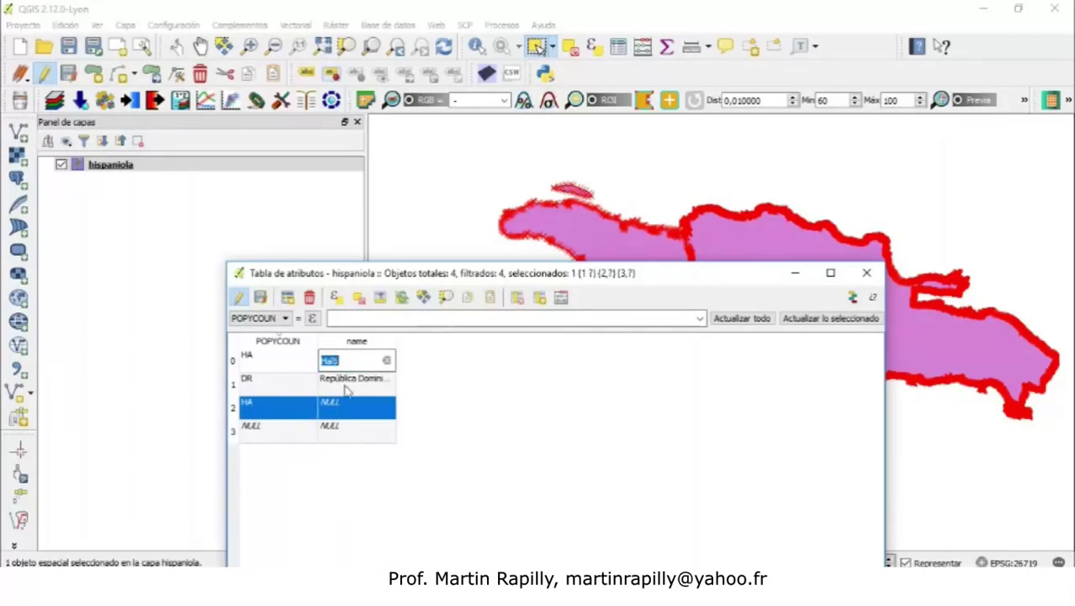
double_click(338, 412)
type("Haiti")
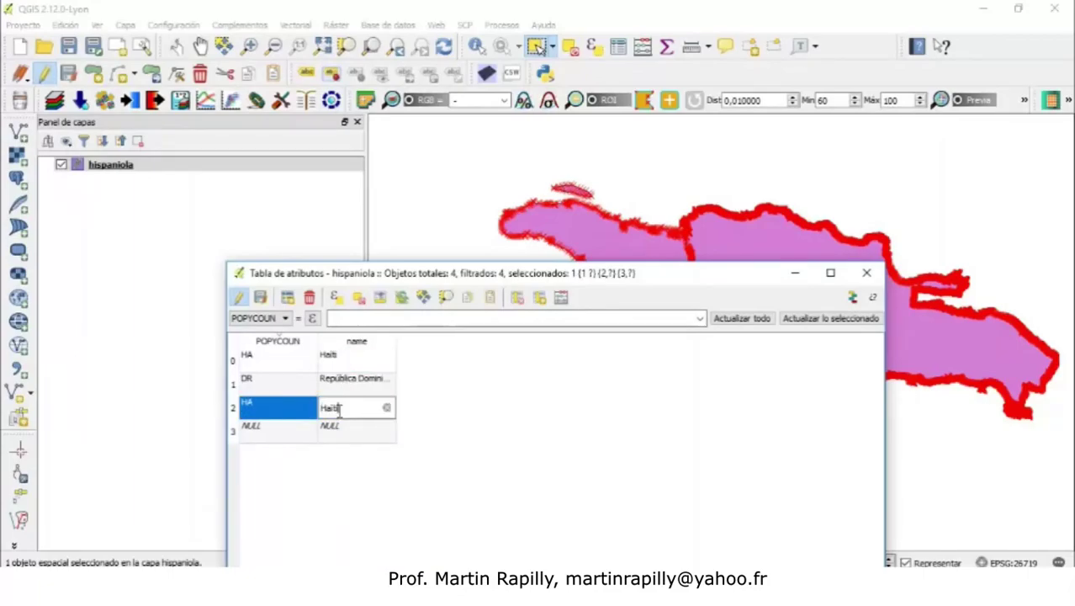
Step: Fill row 3 with POPYCOUN HA and name Haiti, then stop editing and save the layer changes
left_click(265, 389)
double_click(264, 385)
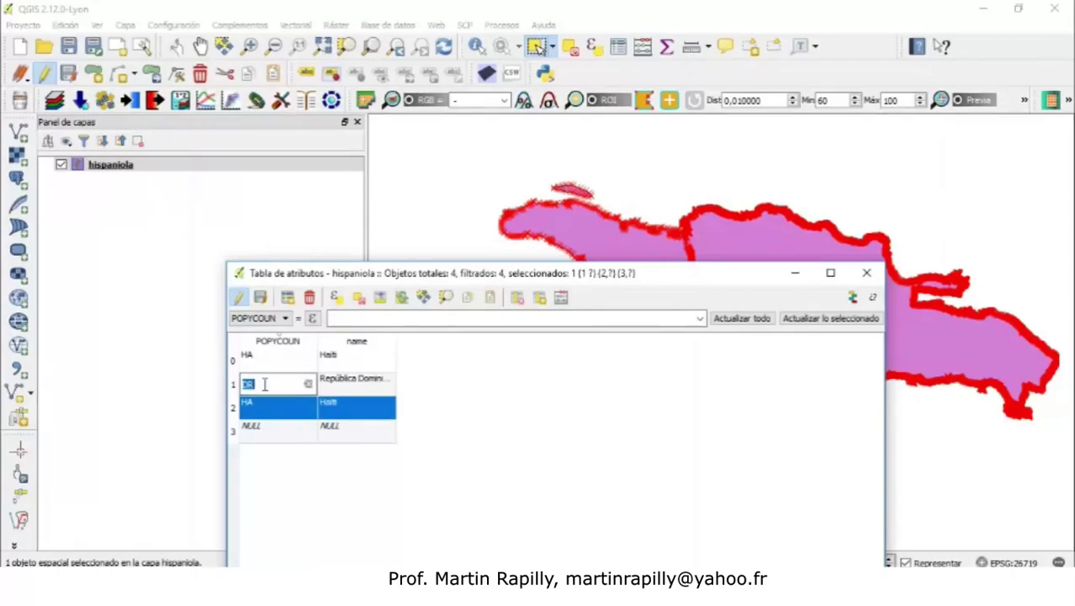
double_click(265, 429)
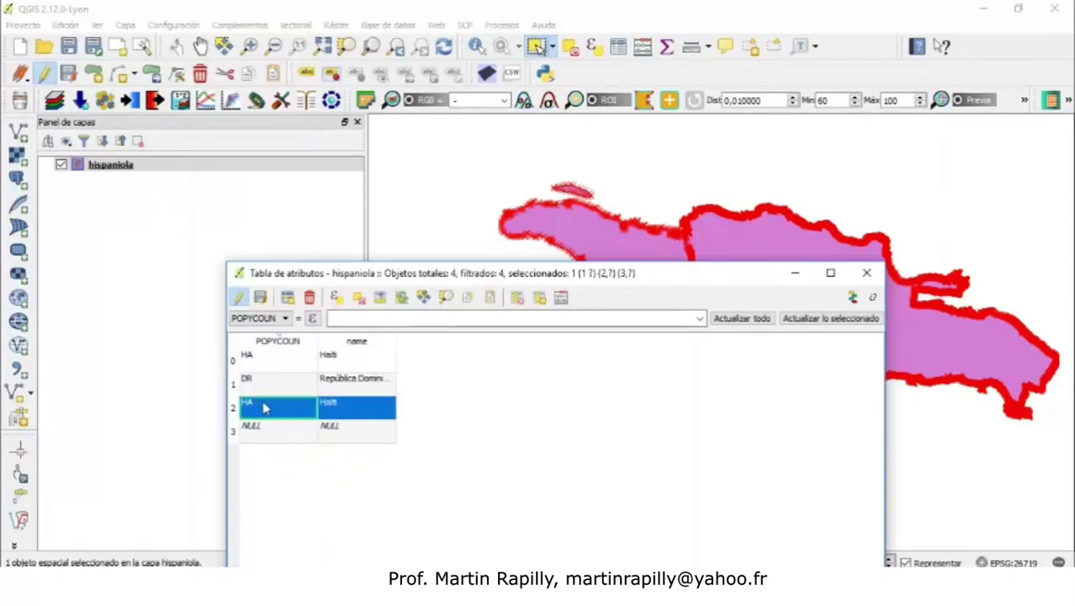
double_click(265, 407)
double_click(262, 430)
type("HA")
double_click(345, 408)
key("ctrl+c")
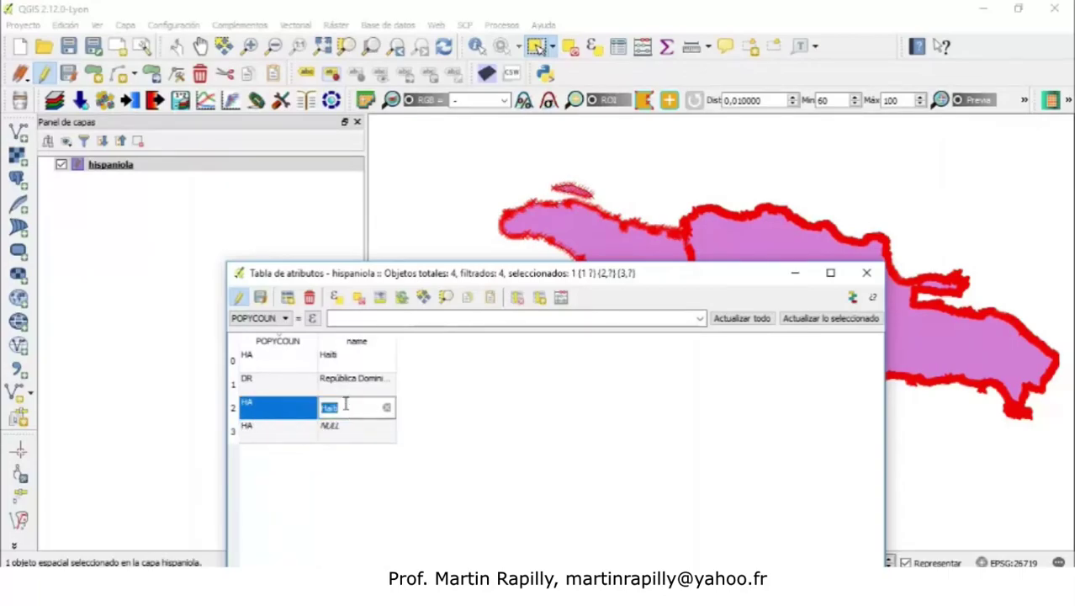
double_click(343, 430)
key("ctrl+v")
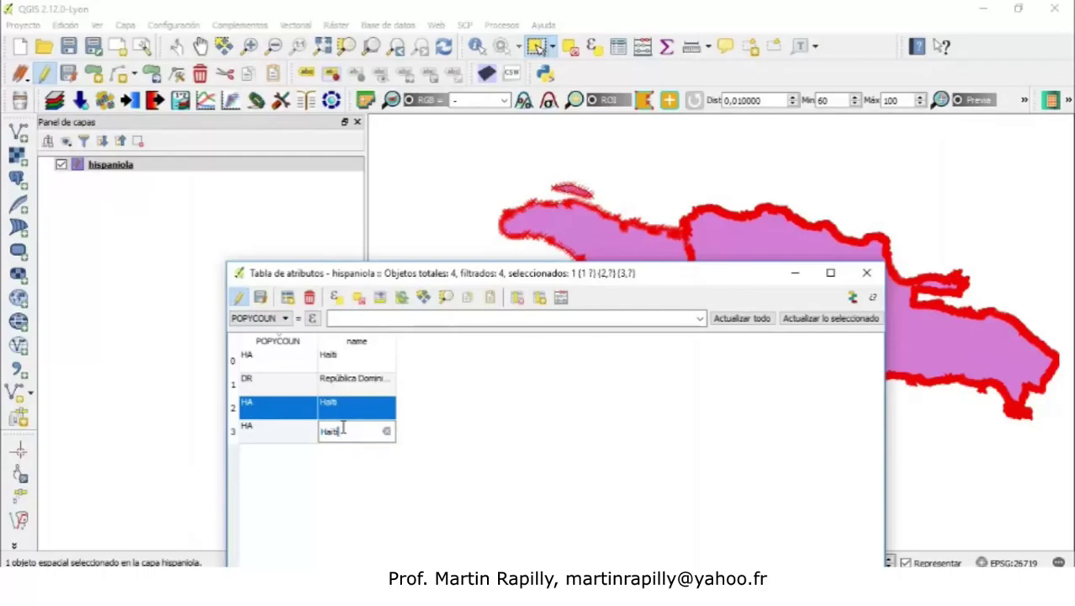
left_click(239, 297)
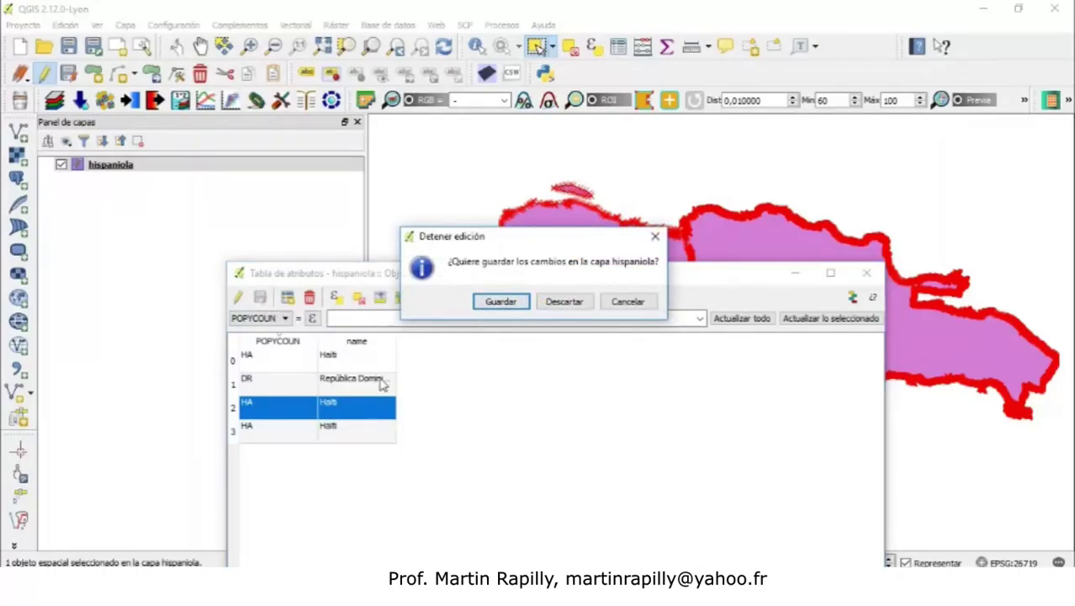
left_click(498, 300)
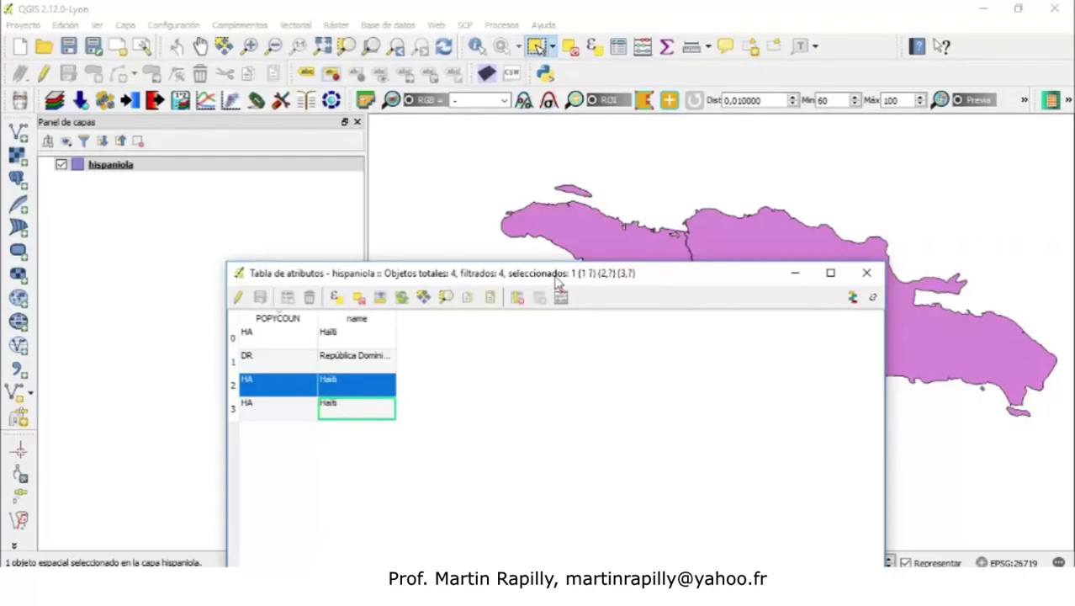
Step: Move the attribute table off the map to view the selected gulf island, then bring the table back into view
left_click_drag(558, 282, 400, 427)
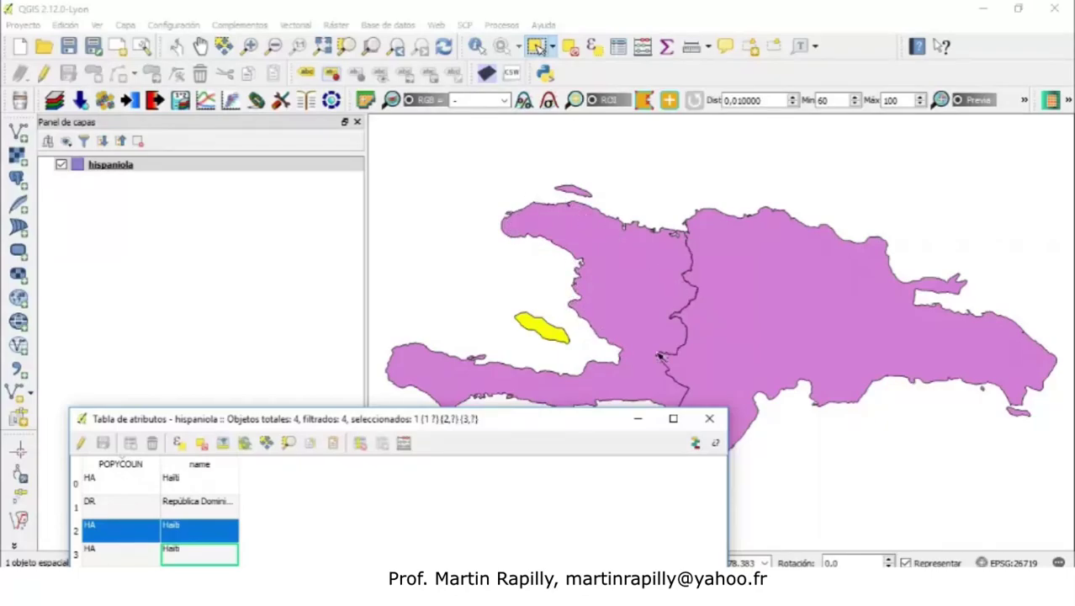
left_click_drag(569, 425, 602, 431)
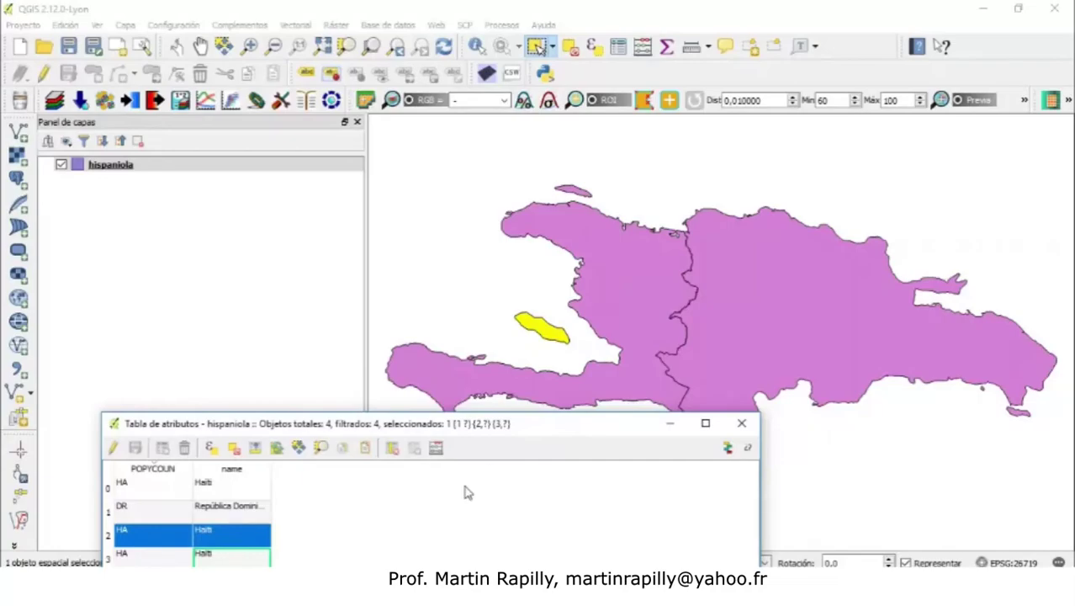
left_click_drag(554, 427, 476, 508)
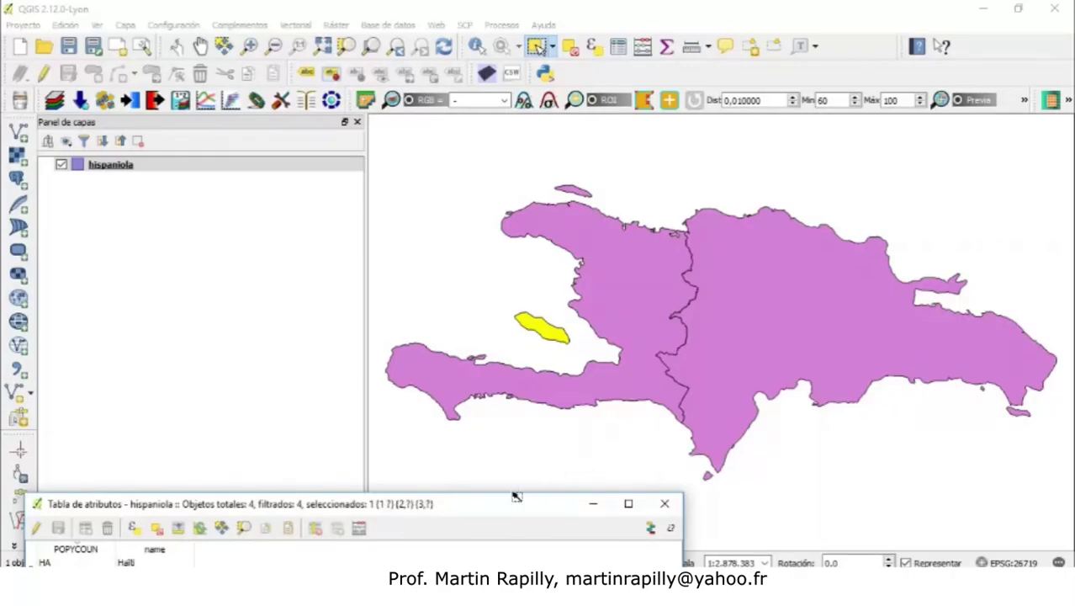
left_click_drag(488, 508, 680, 155)
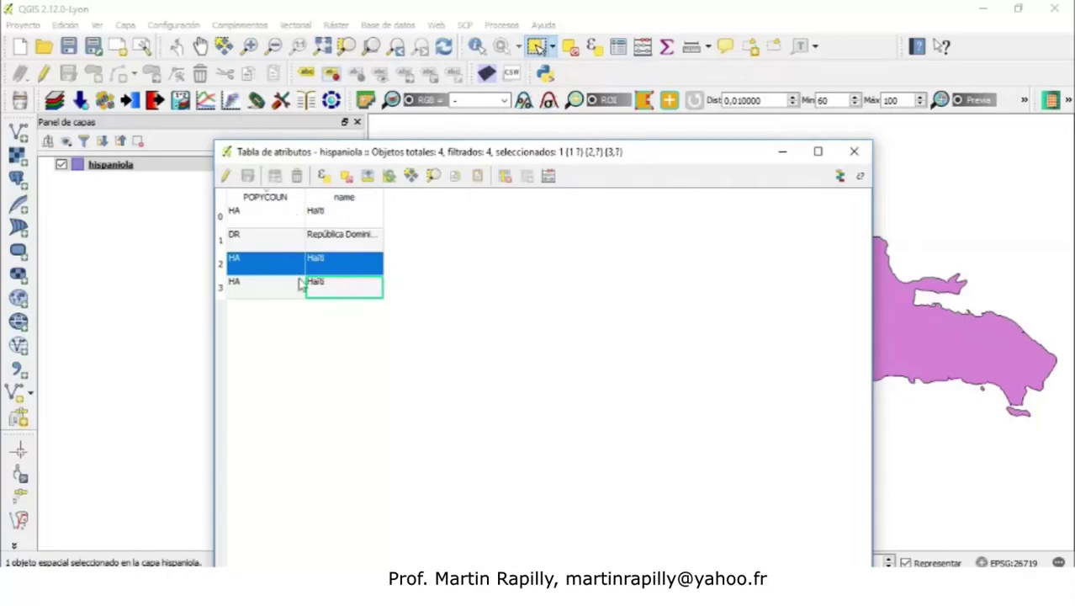
left_click(344, 220)
left_click(344, 236)
left_click(339, 216)
right_click(343, 237)
right_click(339, 221)
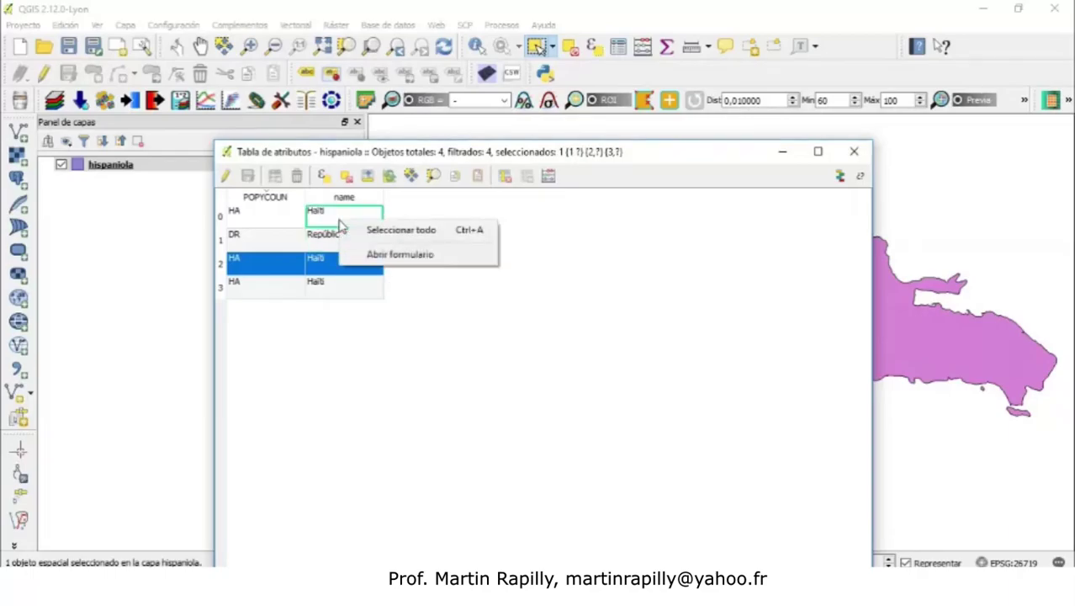
left_click(332, 241)
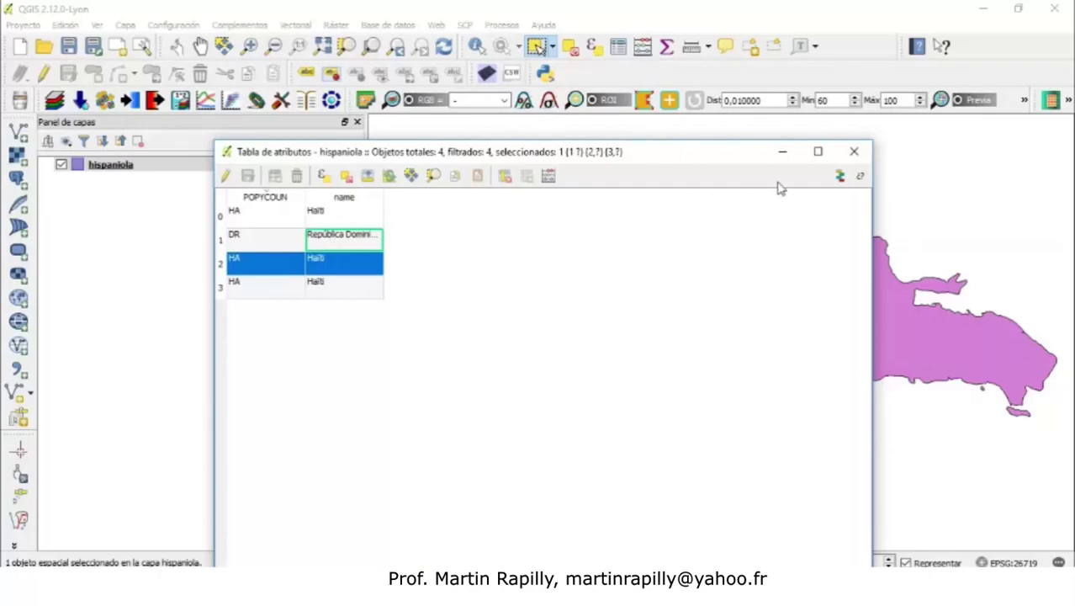
Step: Close the attribute table and deselect all features in the layer
left_click_drag(718, 164, 492, 367)
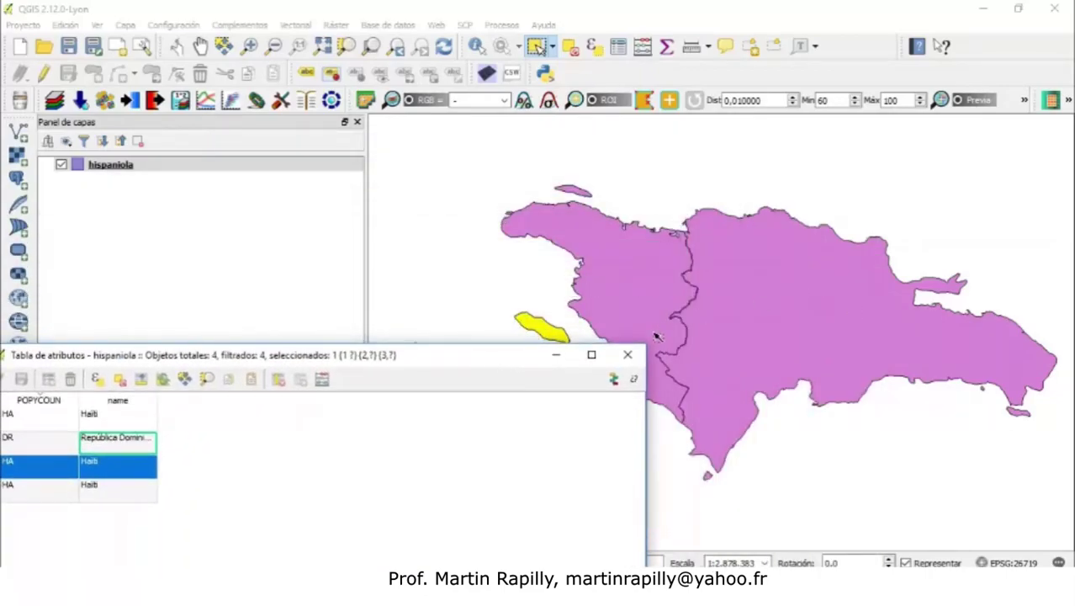
left_click(629, 355)
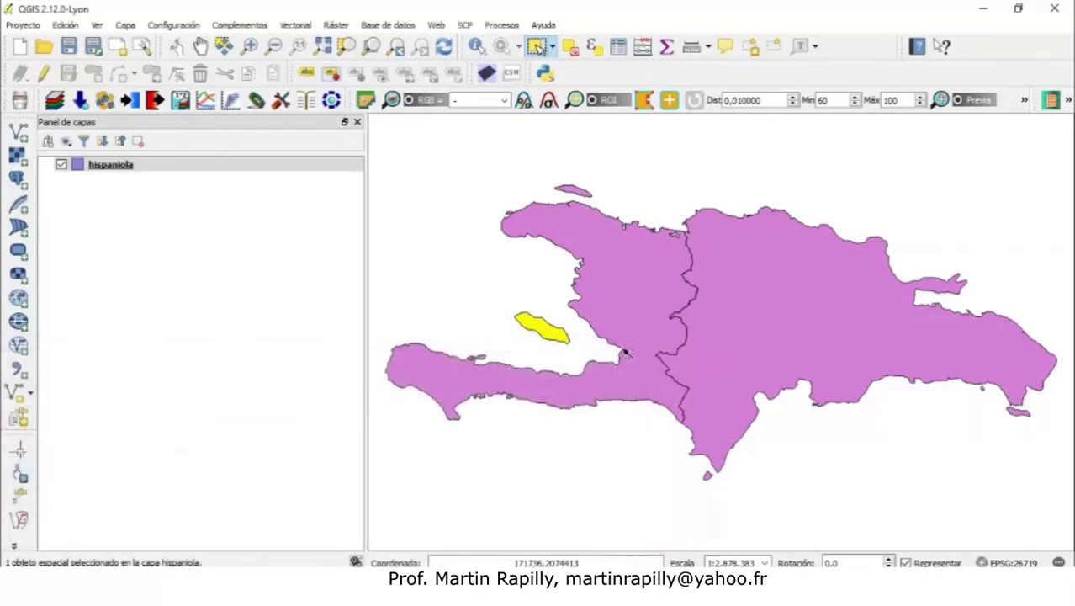
left_click(571, 47)
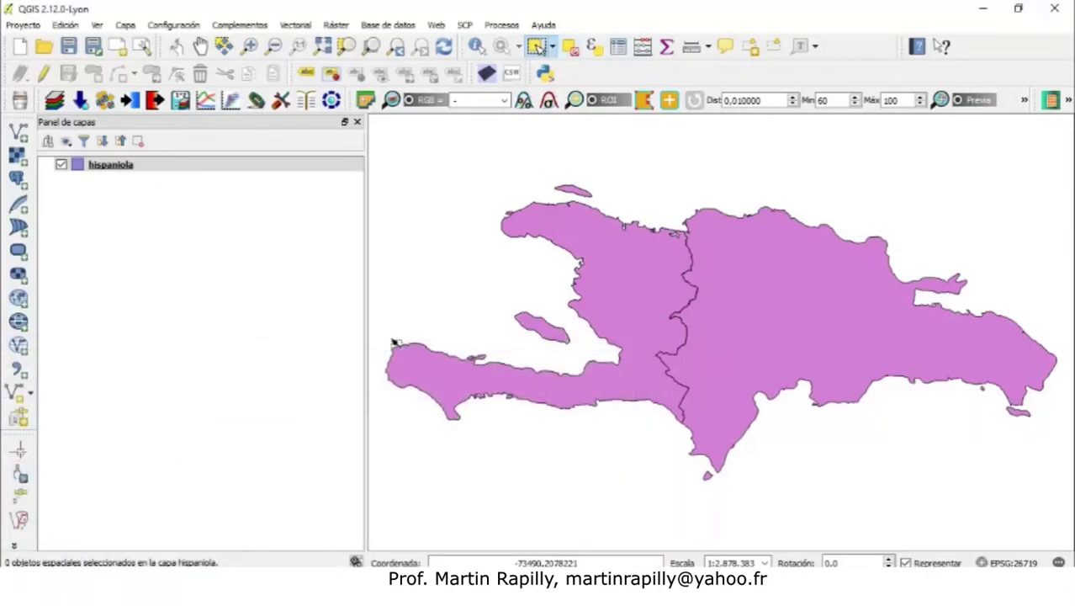
Step: Open the hispaniola layer's properties and display its label settings
left_click(121, 171)
right_click(121, 169)
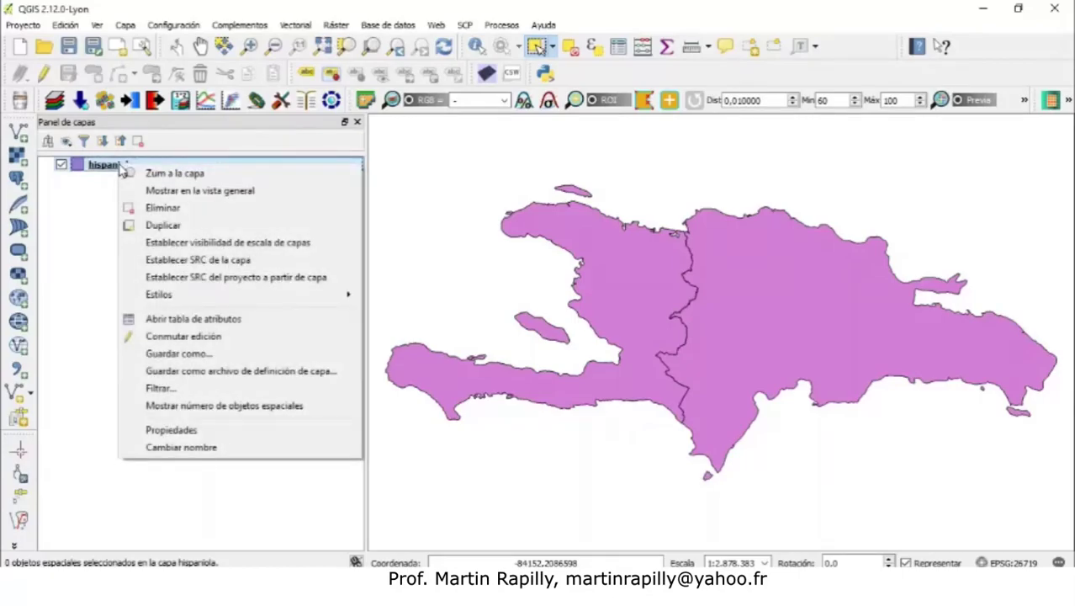
left_click(171, 430)
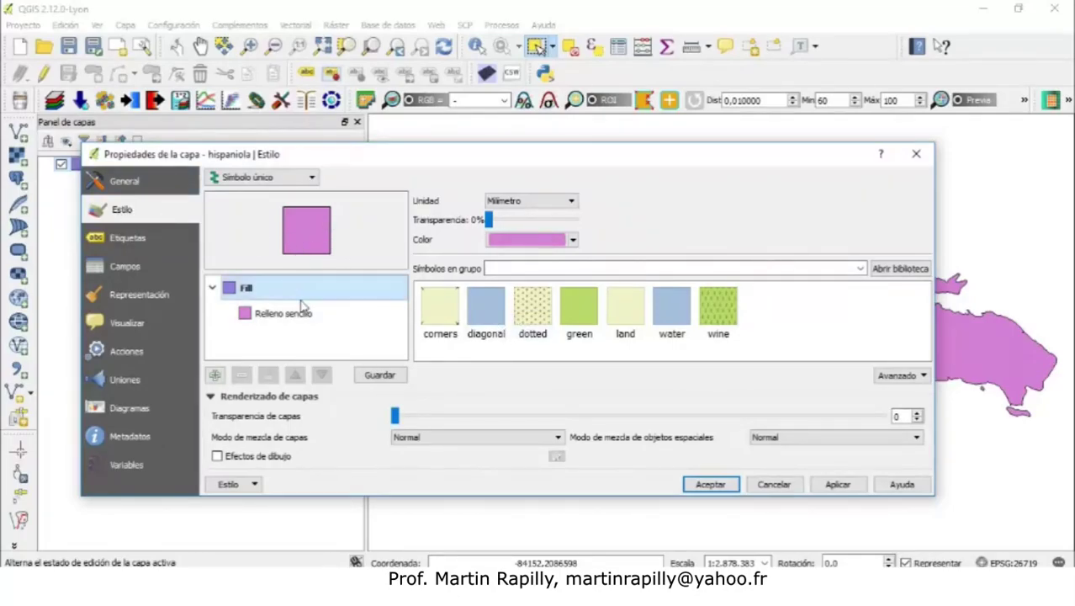
left_click(117, 241)
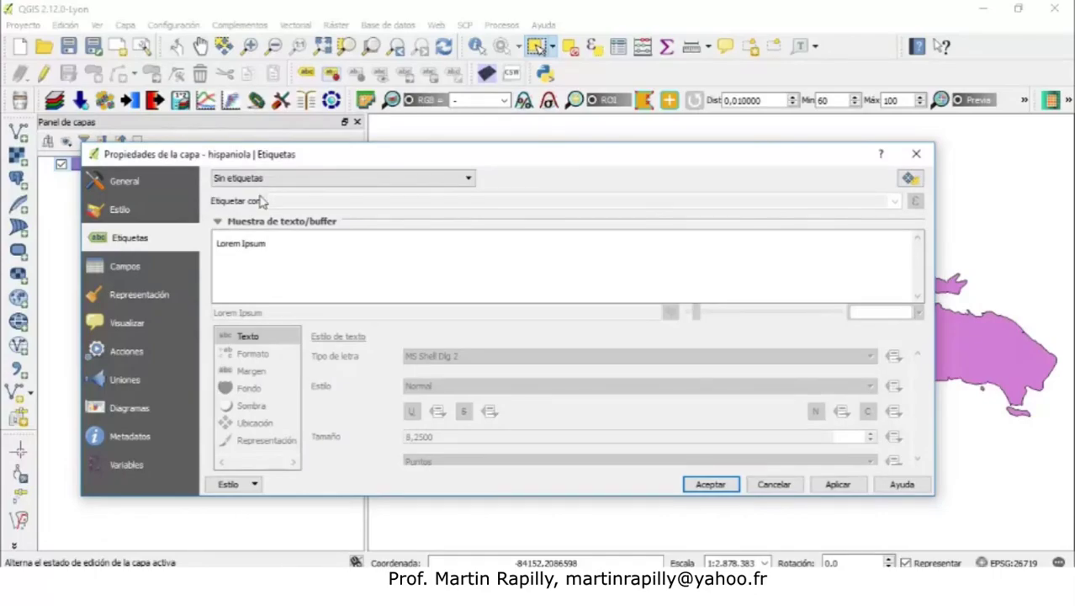
Step: Move the layer properties dialog off the map twice to view the hispaniola polygons, bringing the dialog back each time
left_click_drag(473, 158, 379, 415)
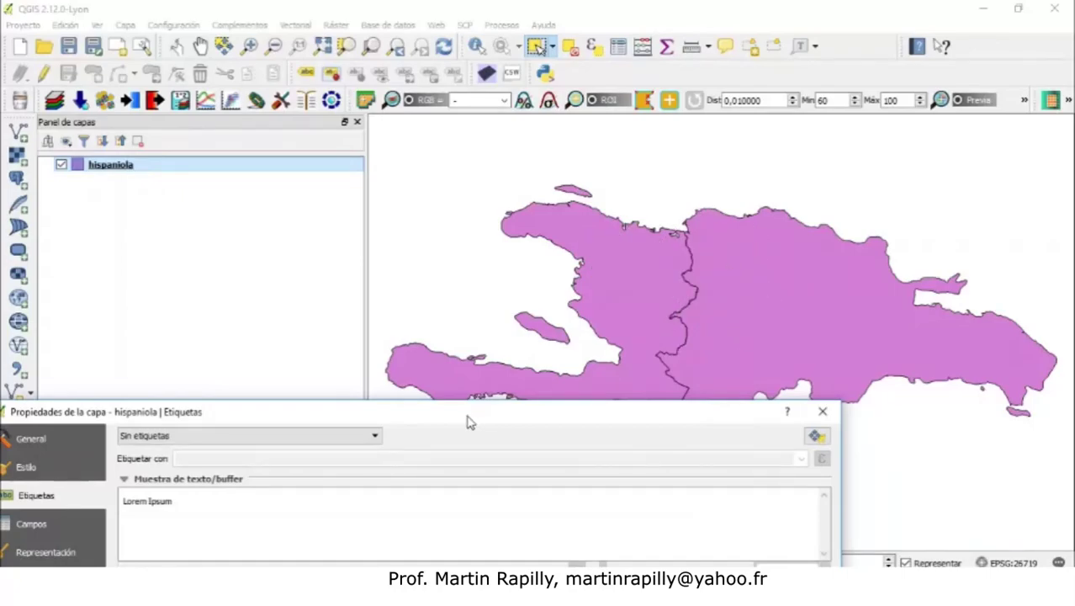
left_click_drag(461, 418, 530, 122)
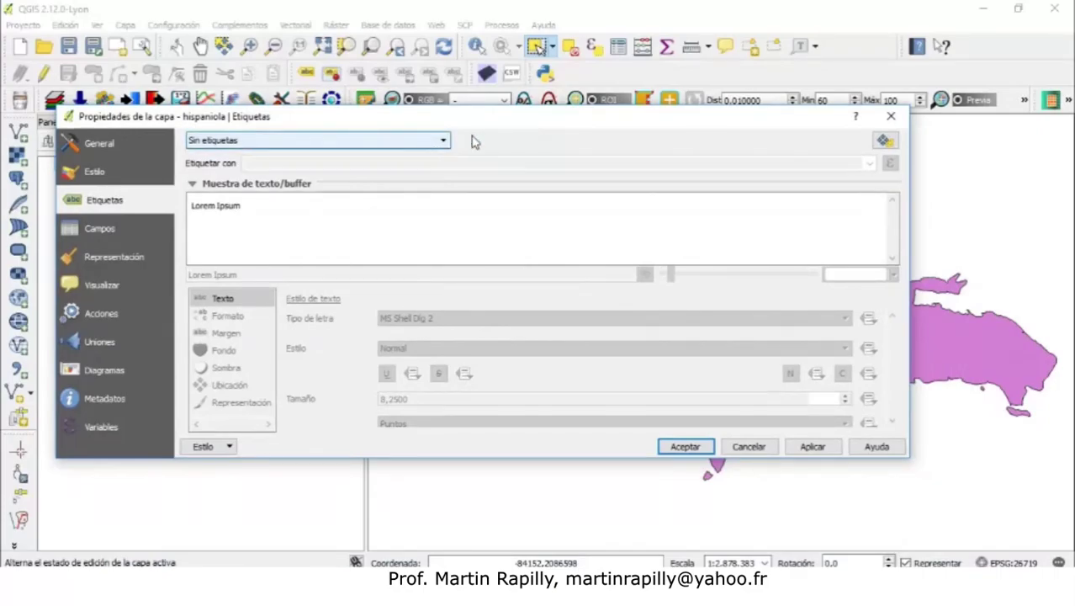
left_click_drag(486, 123, 465, 461)
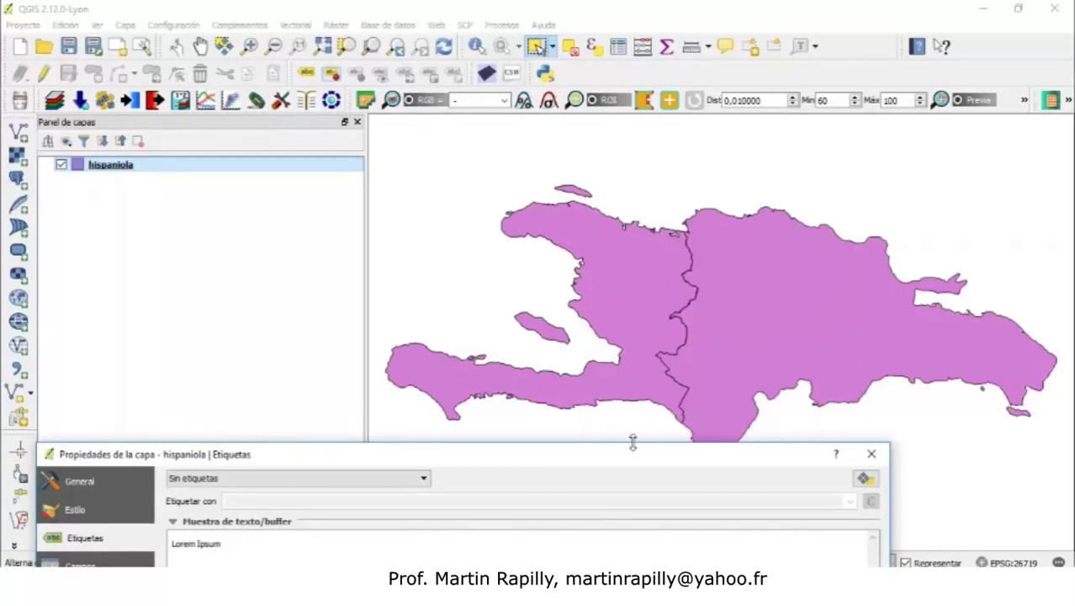
left_click_drag(614, 456, 671, 131)
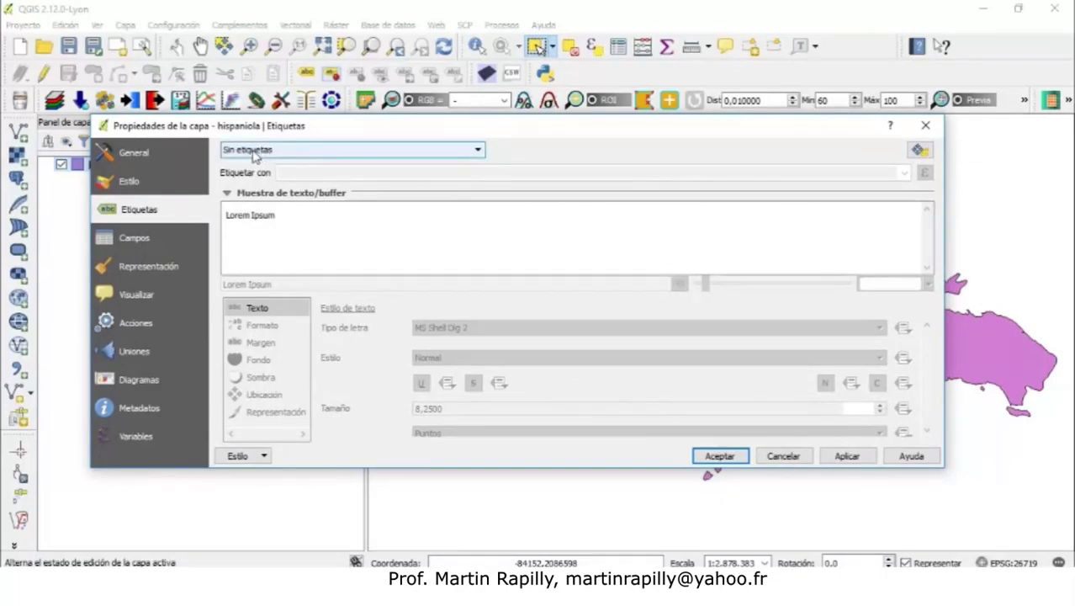
Step: Set the hispaniola layer's labelling mode to "Mostrar etiquetas para esta capa" and apply it, keeping the properties dialog open
left_click(342, 151)
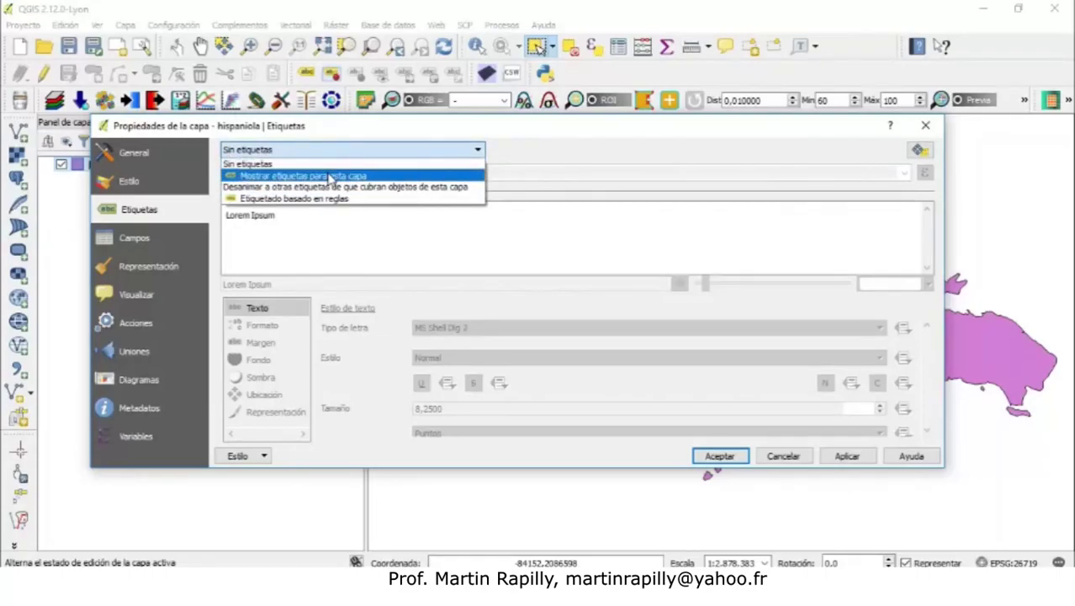
left_click(330, 177)
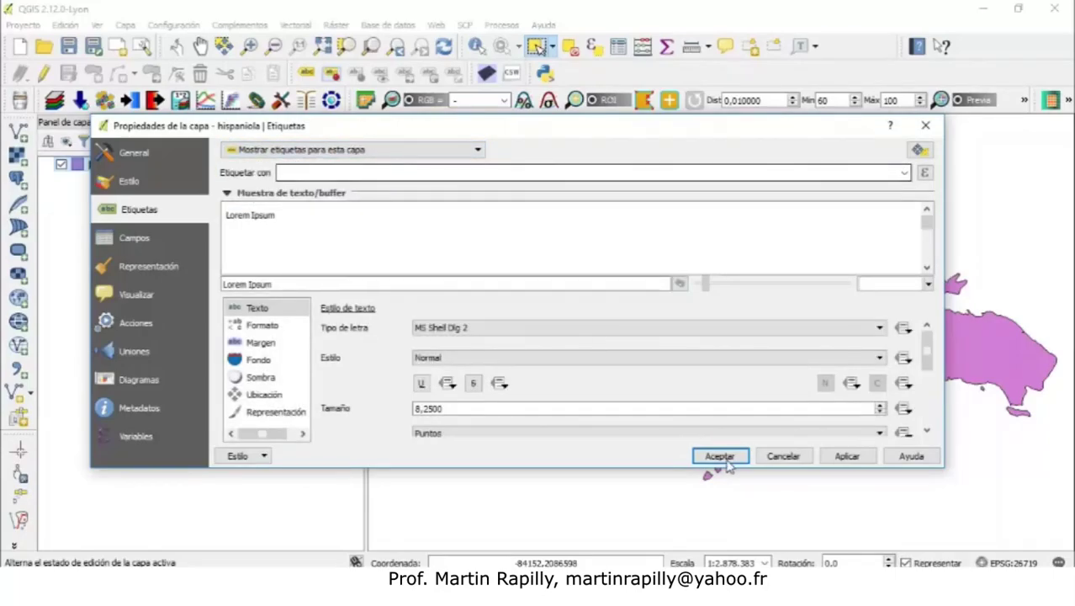
left_click(860, 461)
left_click_drag(778, 126, 776, 80)
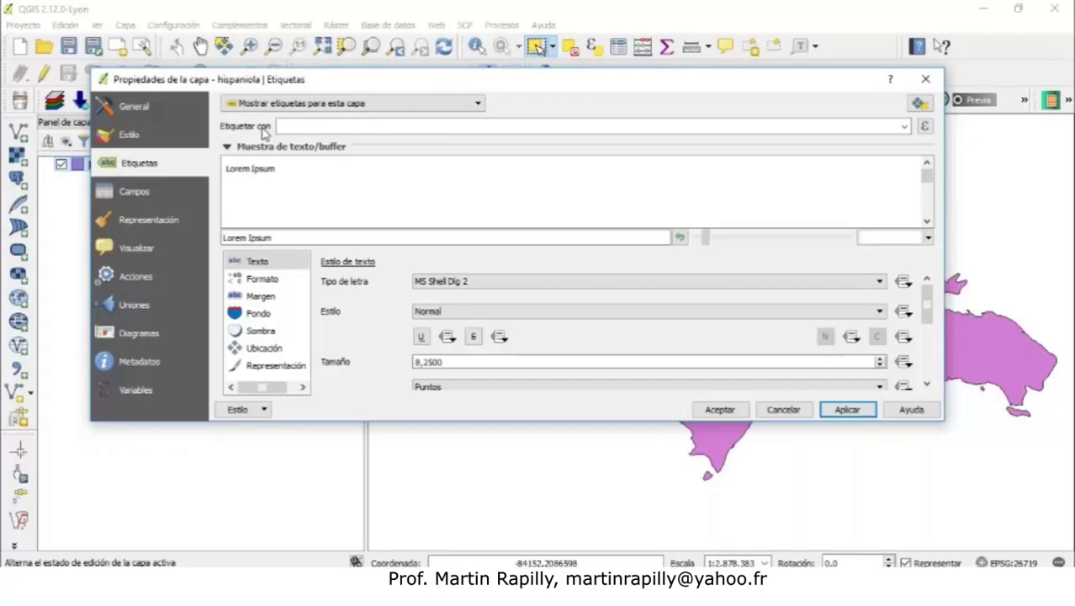
left_click(698, 282)
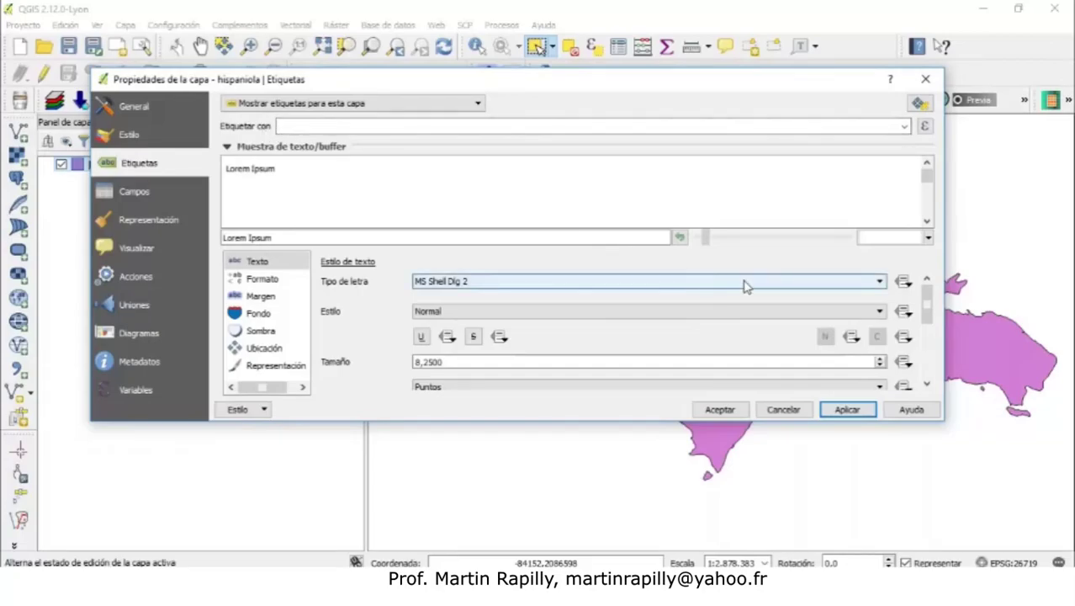
Step: Close the layer properties and open the attribute table of the hispaniola layer, placing its window clear of the layer list
left_click(925, 78)
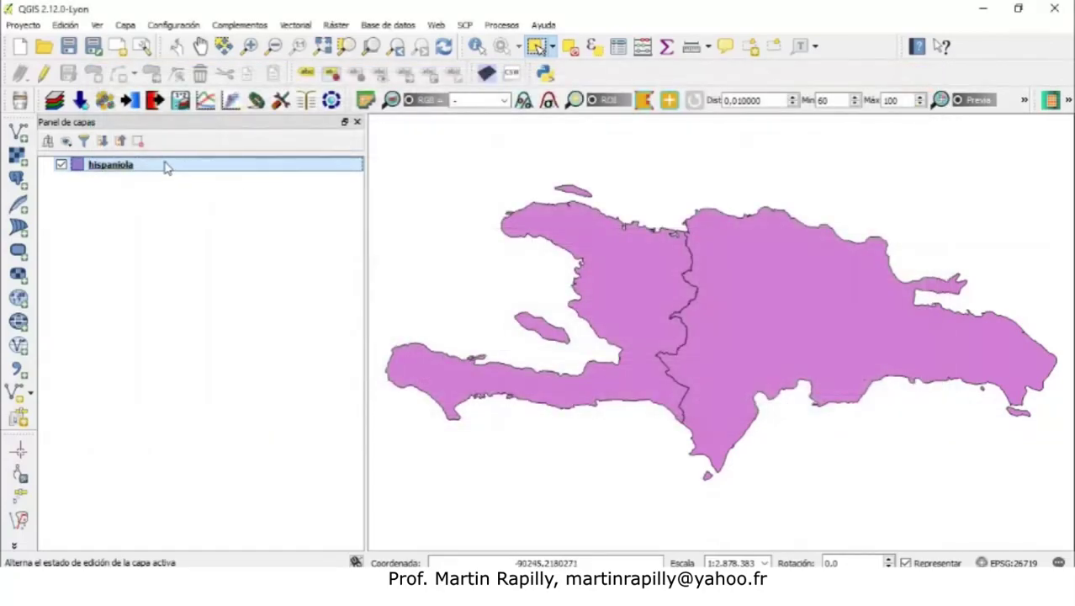
right_click(121, 167)
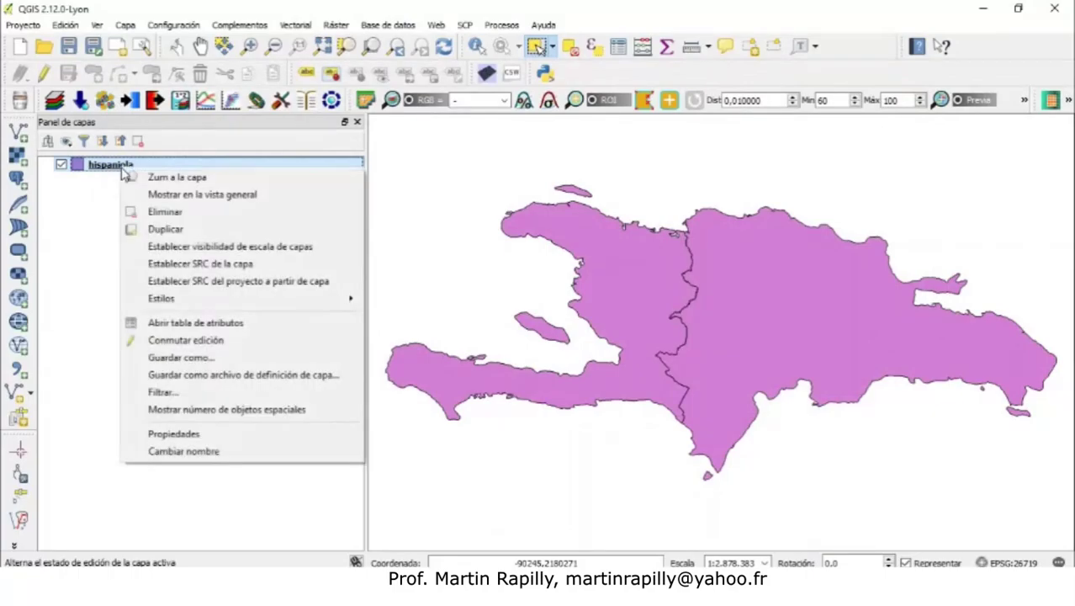
left_click(166, 323)
left_click_drag(391, 360, 656, 116)
left_click_drag(517, 120, 519, 108)
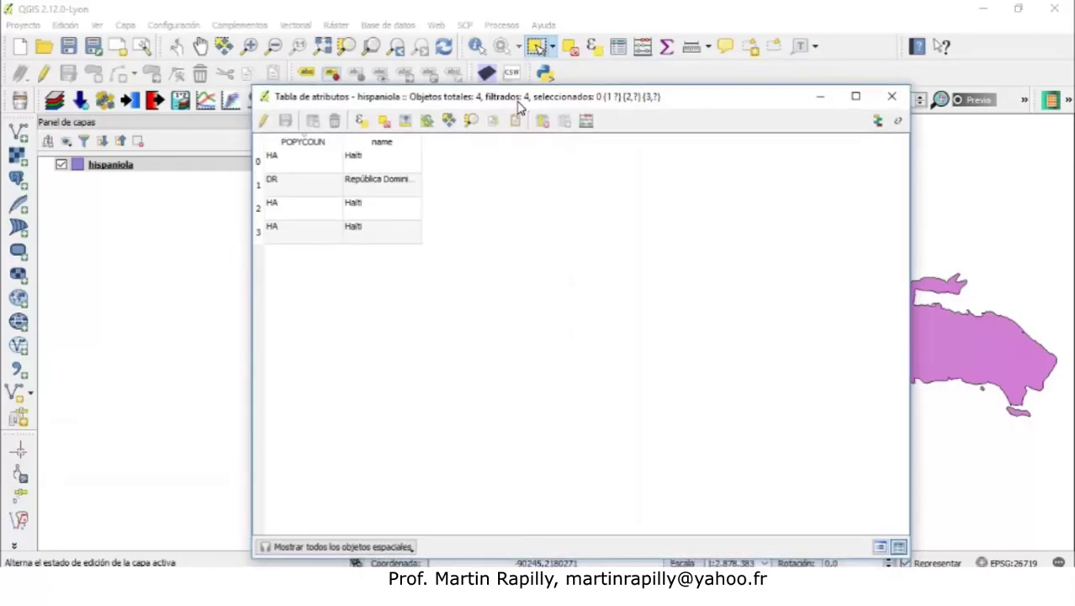
Step: Examine the POPYCOUN and name fields by sorting on each and widening the name column, and close the attribute table
left_click(313, 143)
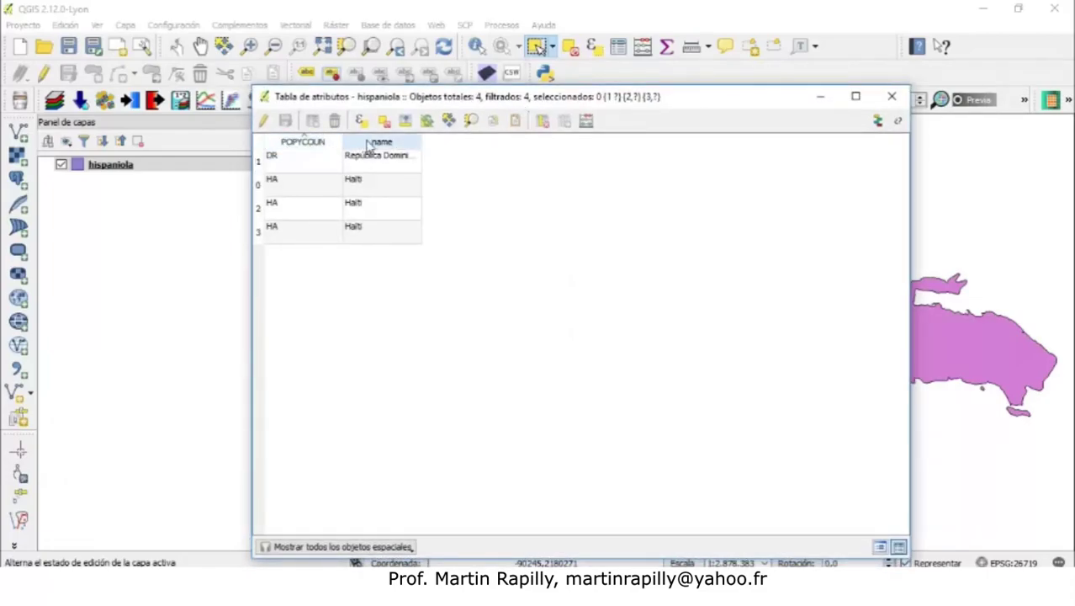
left_click(368, 143)
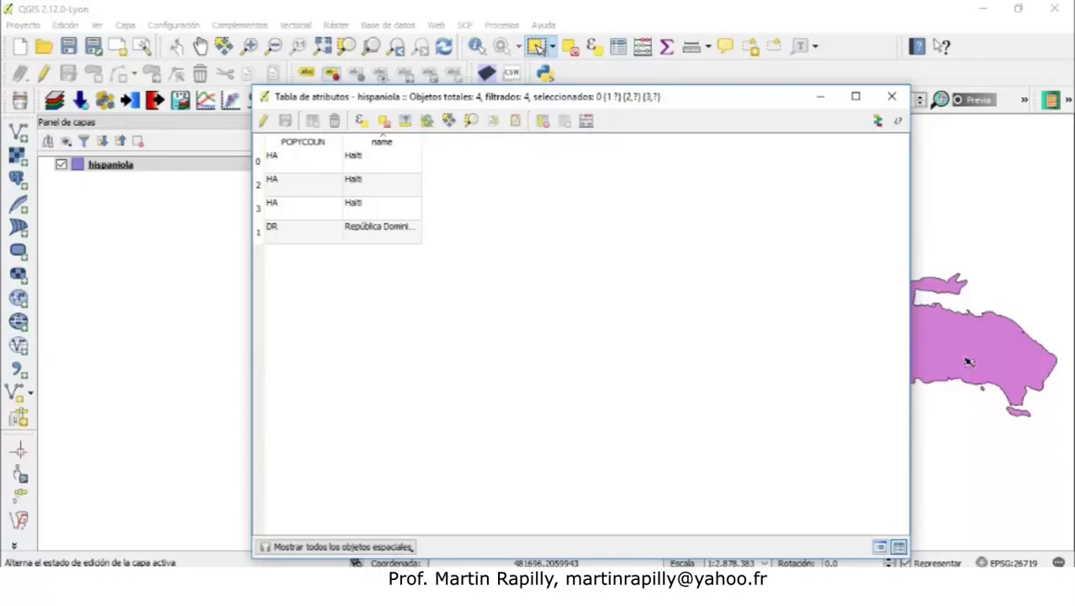
left_click(308, 148)
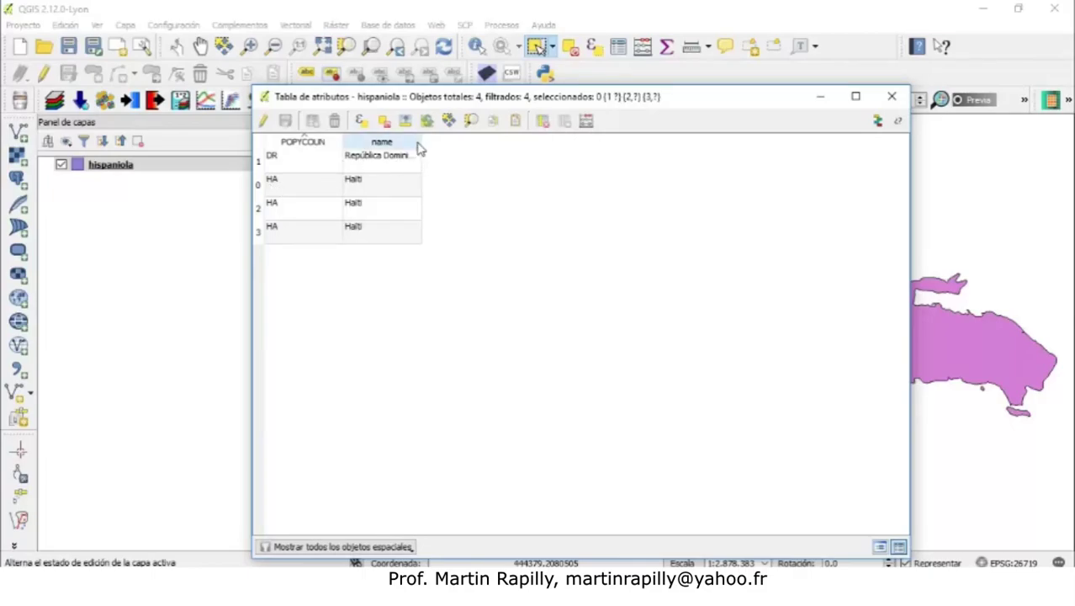
left_click_drag(421, 141, 473, 141)
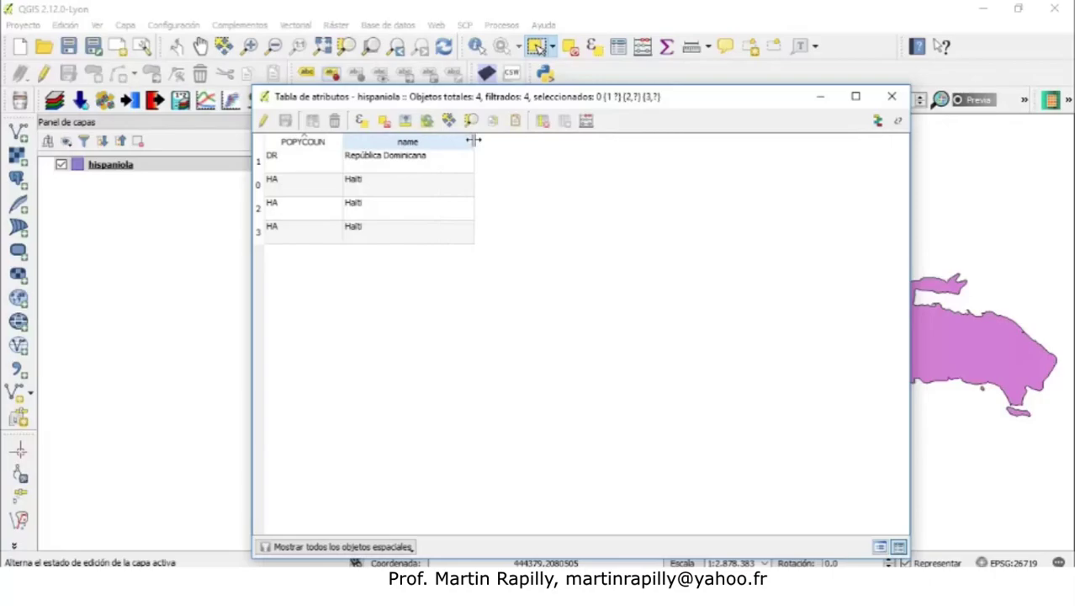
left_click(420, 143)
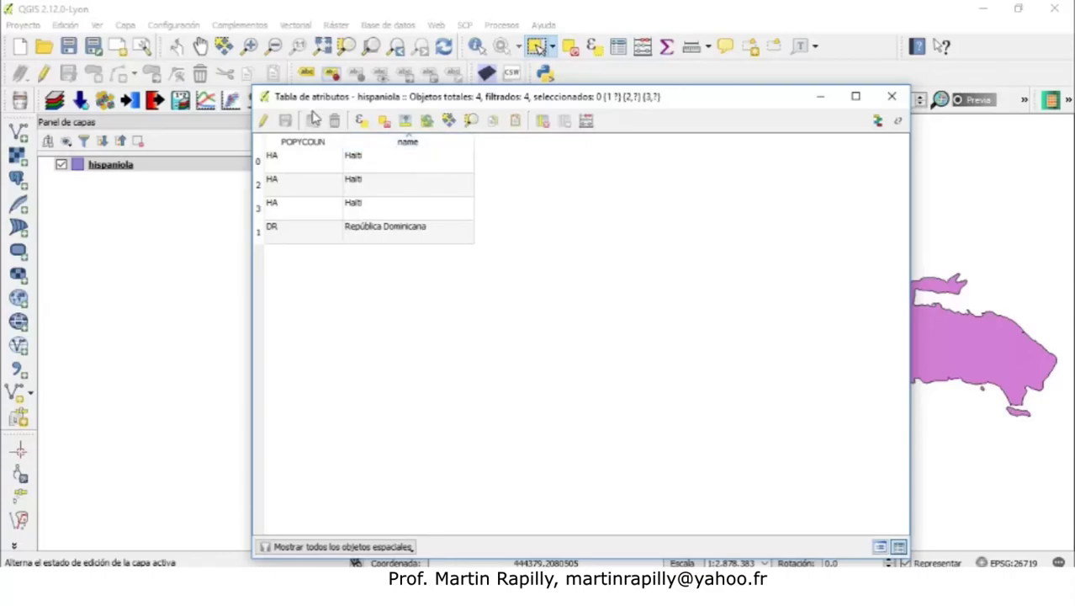
left_click(107, 170)
left_click(890, 96)
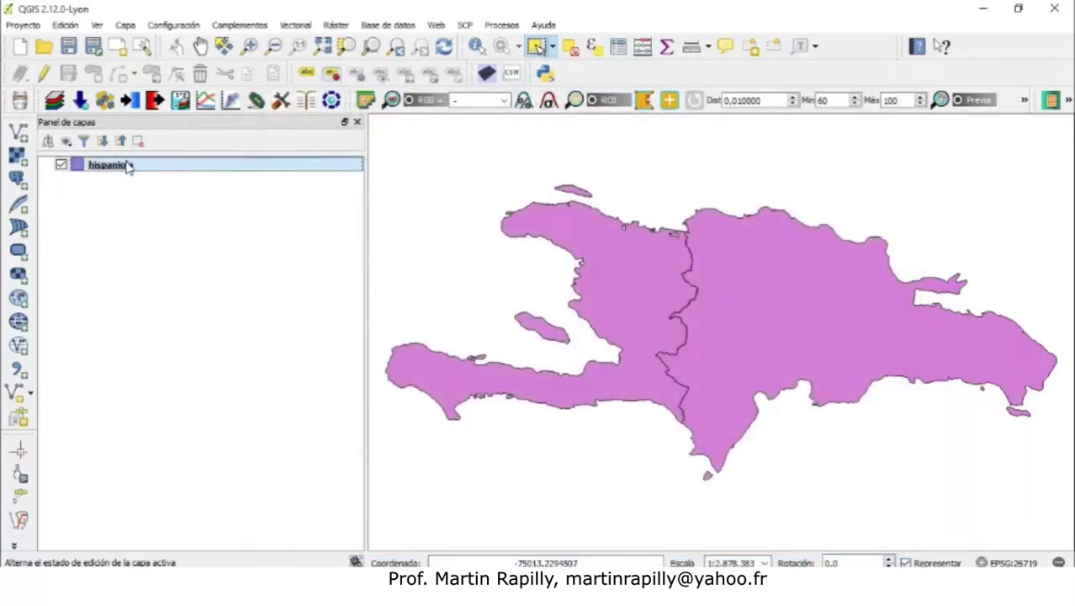
Step: Label the hispaniola layer with the name field and apply the layer properties
right_click(126, 165)
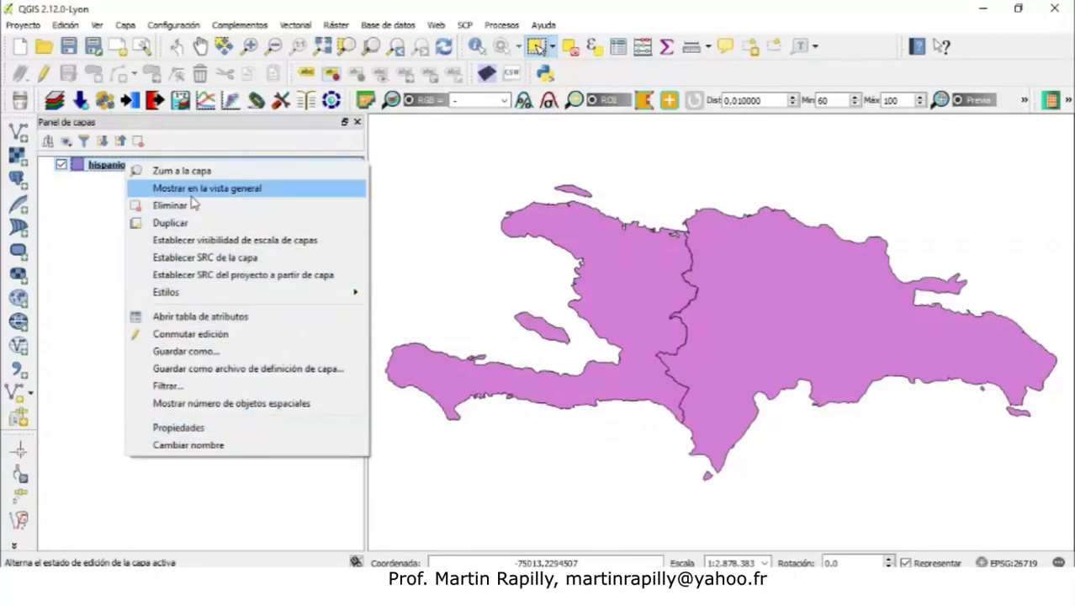
right_click(113, 165)
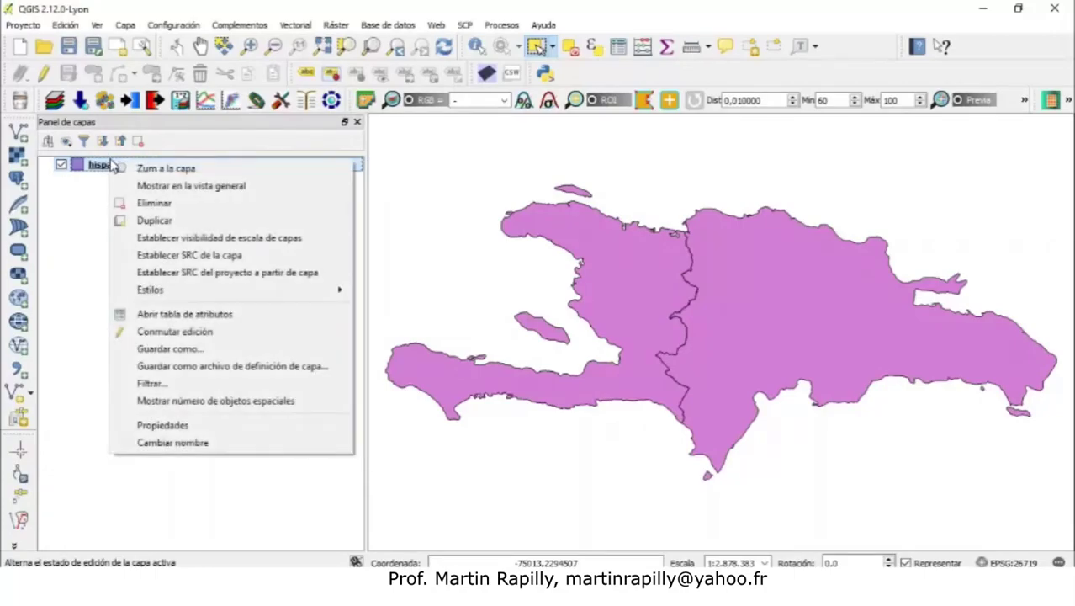
left_click(167, 426)
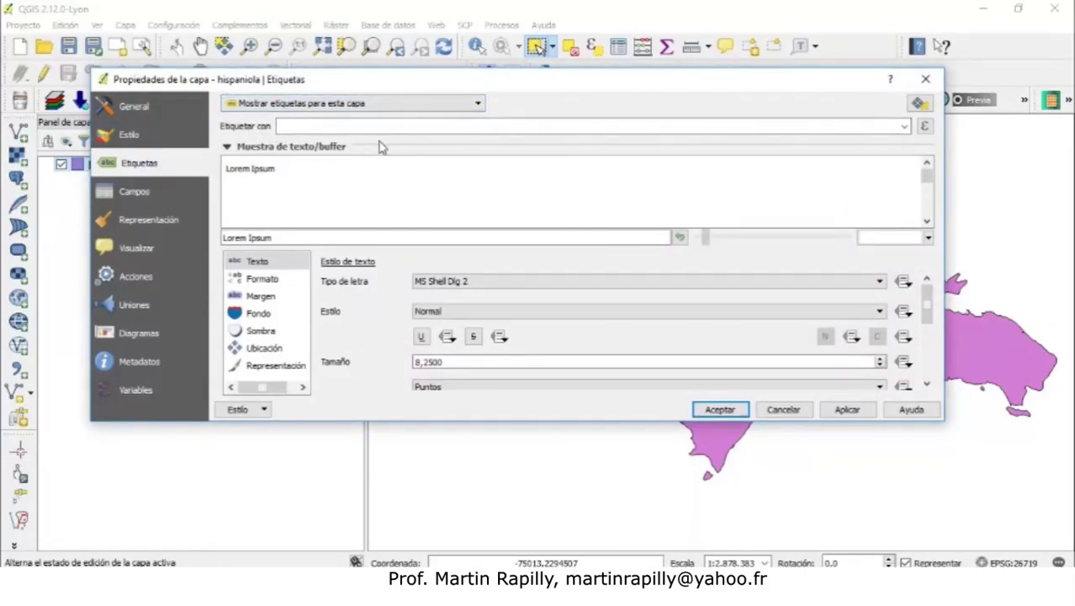
left_click(904, 126)
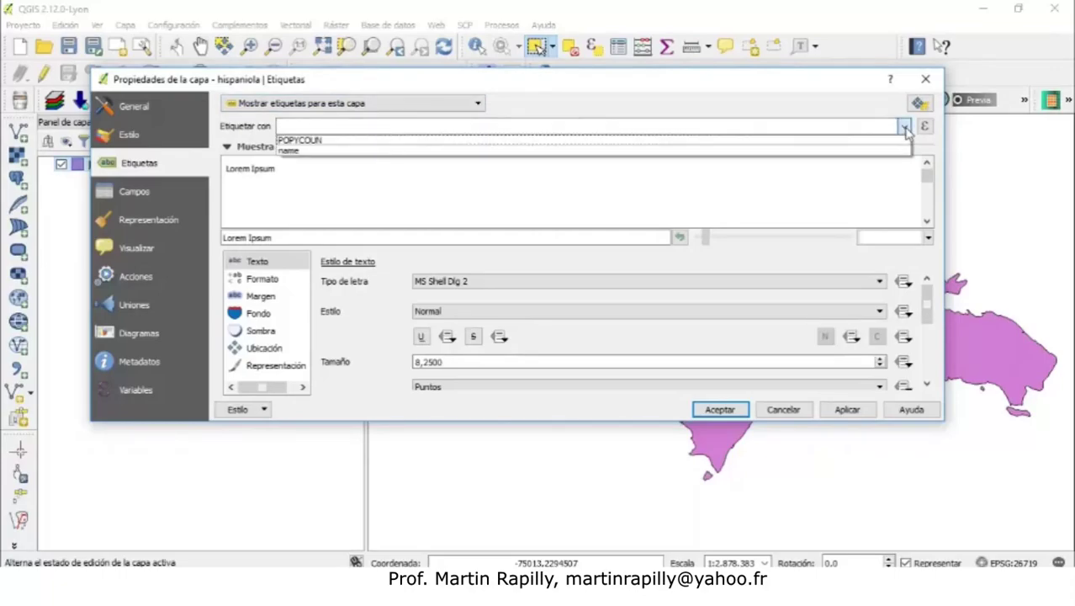
left_click(860, 151)
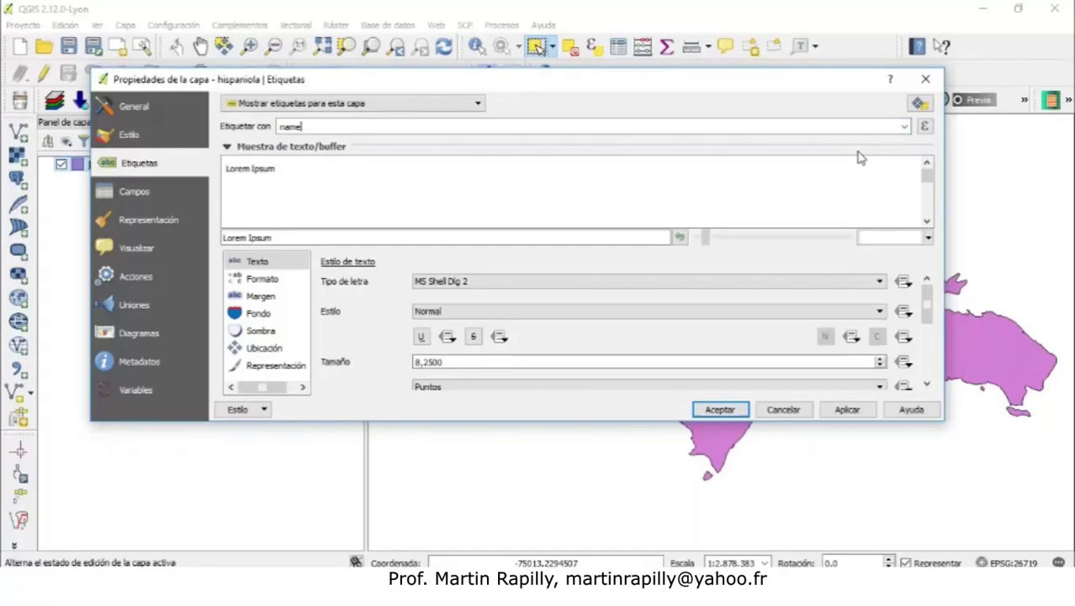
left_click(848, 409)
left_click(722, 412)
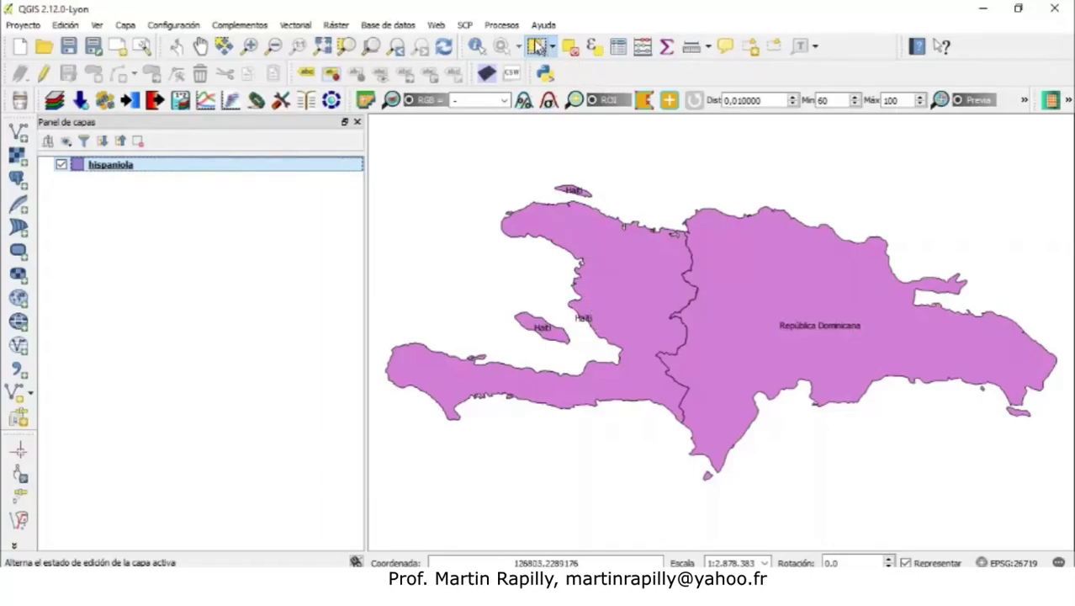
Step: Select Haiti's mainland polygon and its two labelled islands one by one to check they are separate features, and clear the selection
left_click(638, 263)
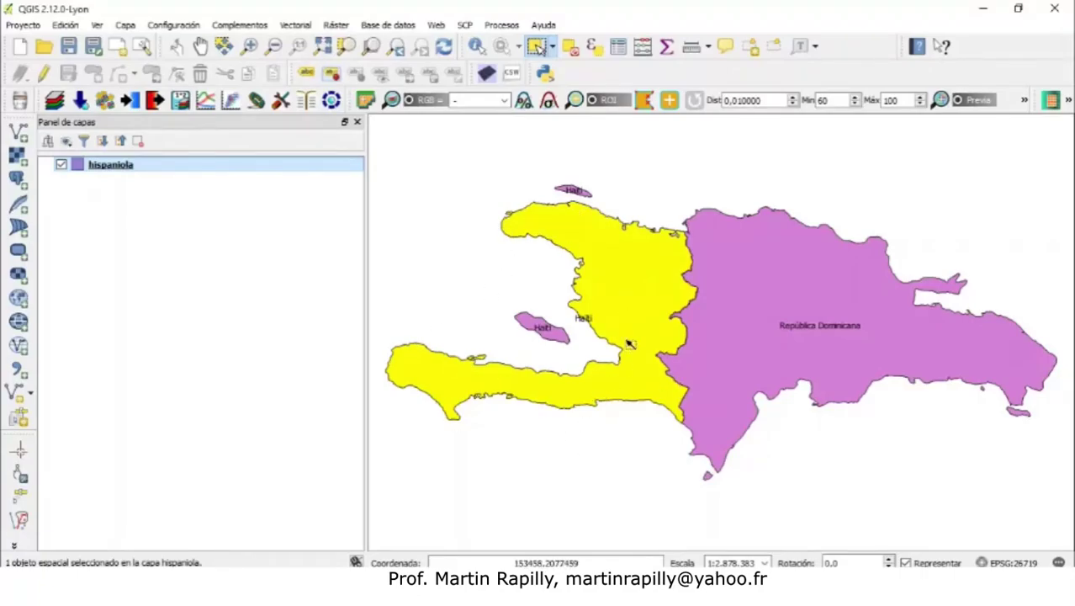
left_click(558, 336)
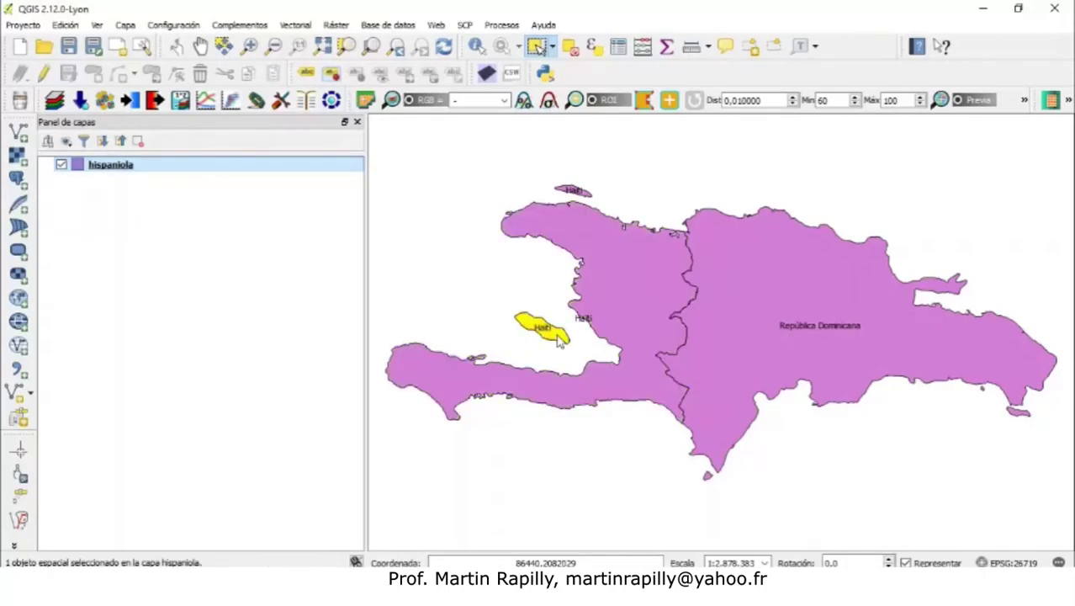
left_click(585, 195)
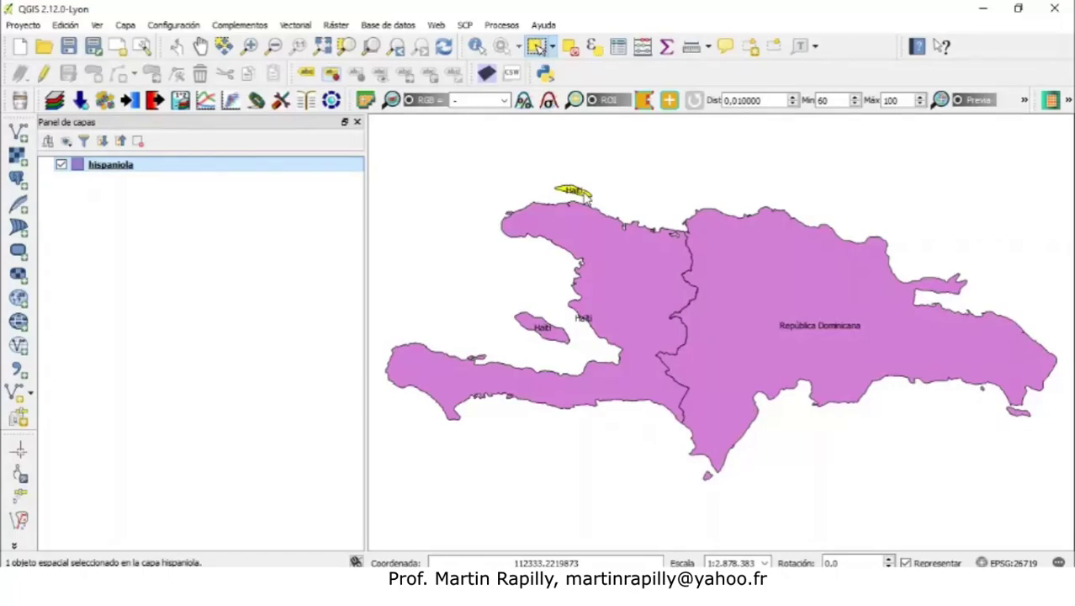
left_click(530, 174)
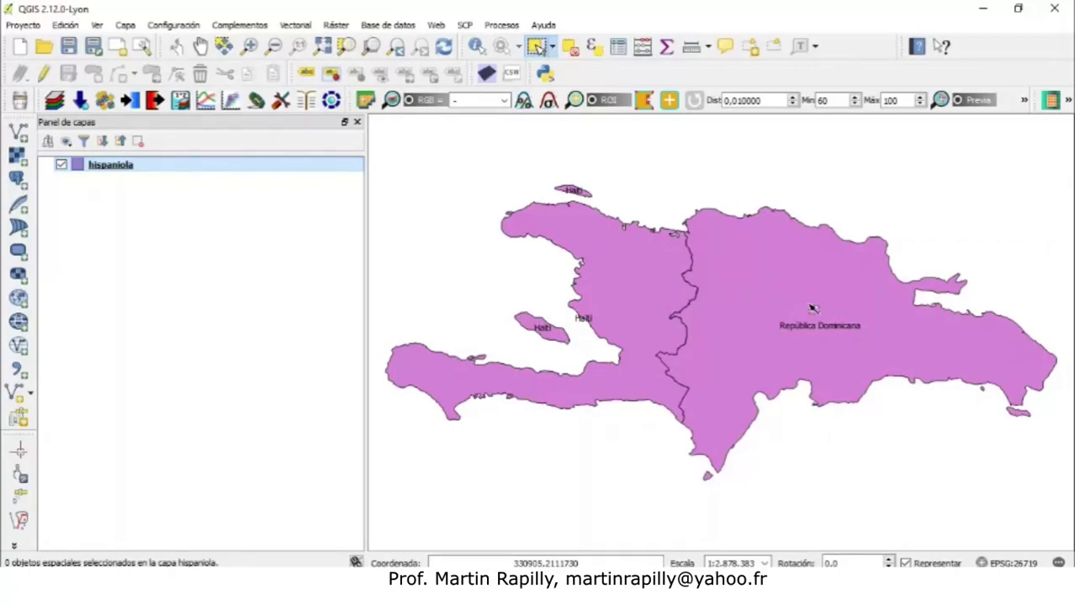
Step: Open the hispaniola layer's style properties and choose the Símbolo único renderer
right_click(127, 167)
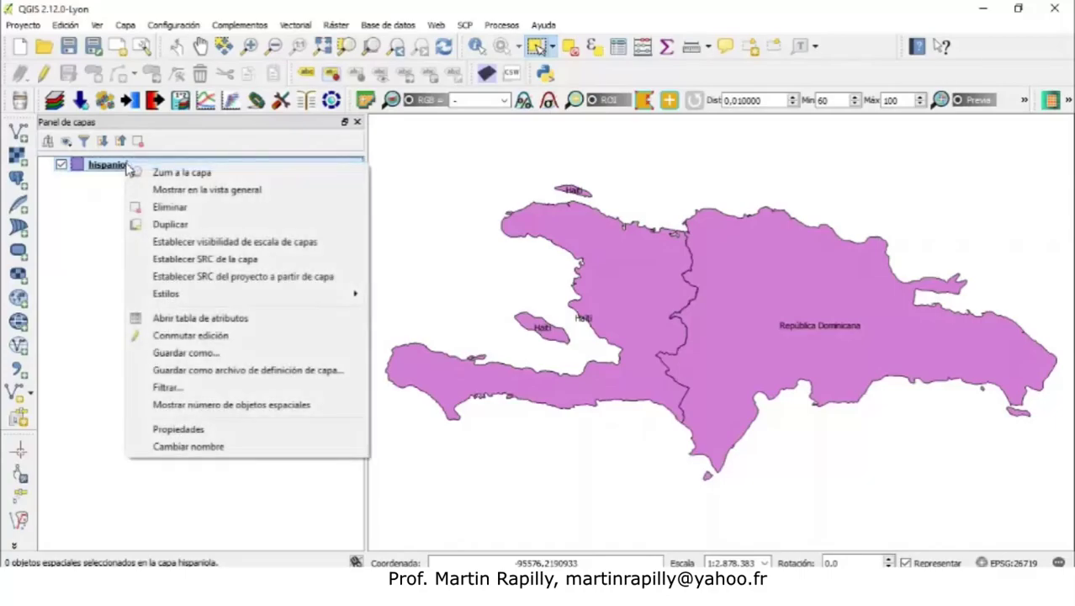
left_click(194, 430)
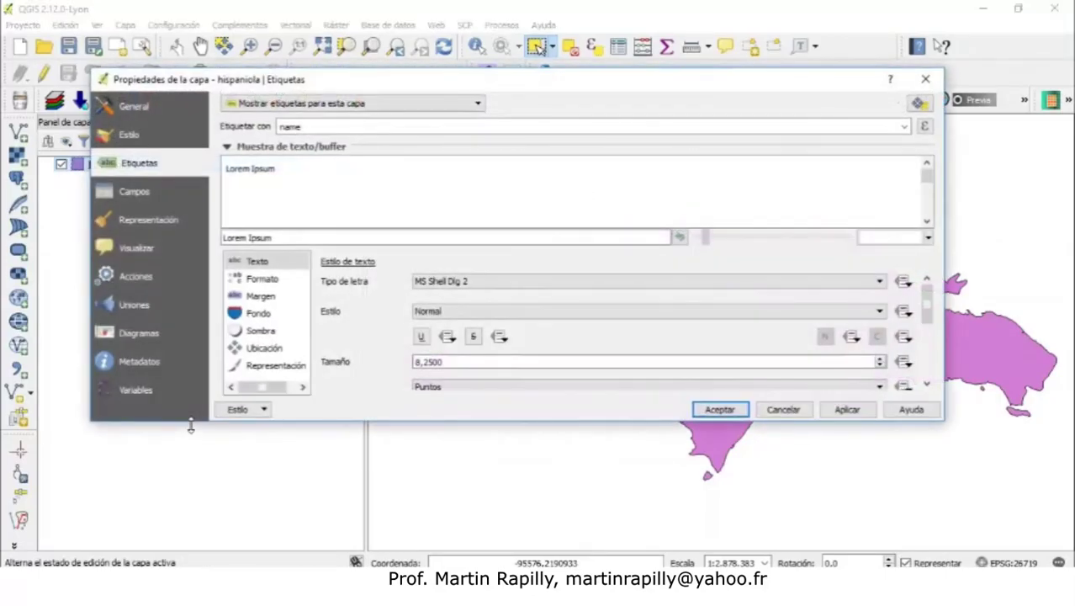
left_click(135, 139)
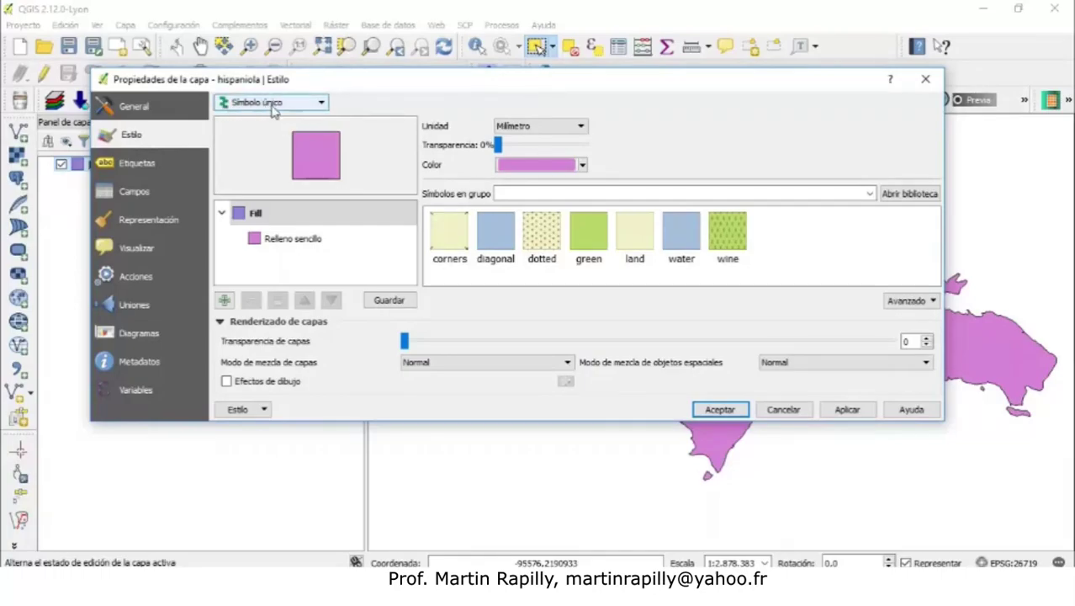
left_click(323, 102)
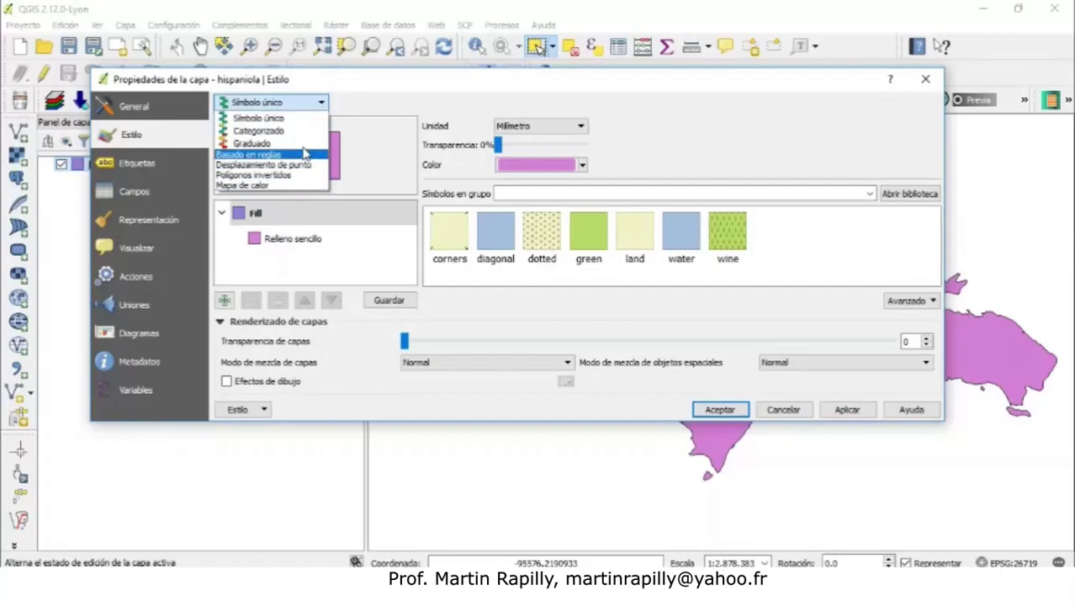
left_click(303, 118)
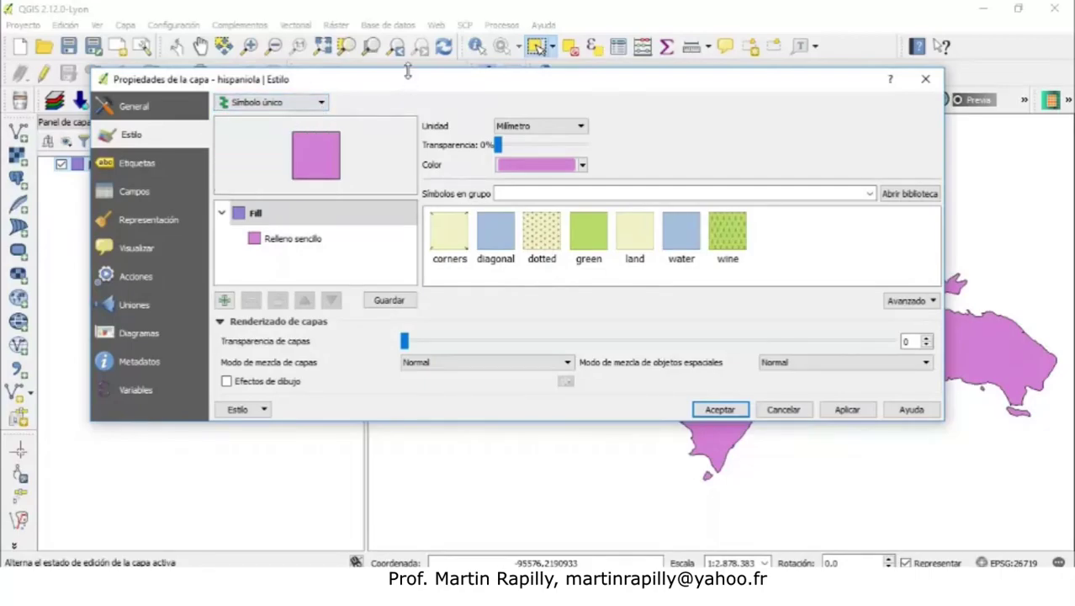
Step: Compare the symbol preview in the style properties with the map's polygons, moving the window out of the way as needed
left_click_drag(408, 79, 404, 306)
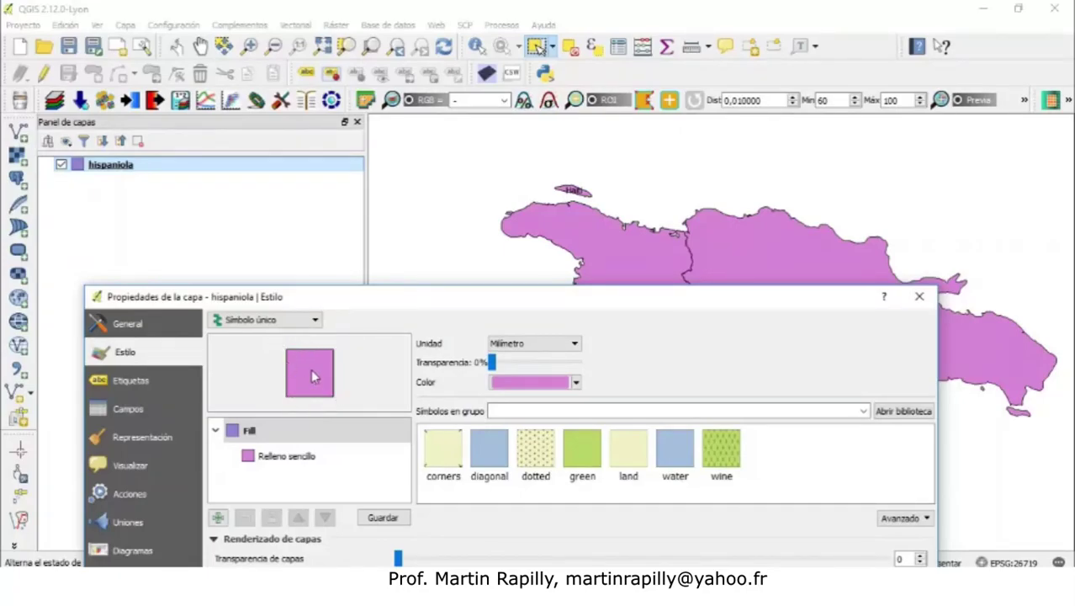
left_click_drag(579, 301, 567, 504)
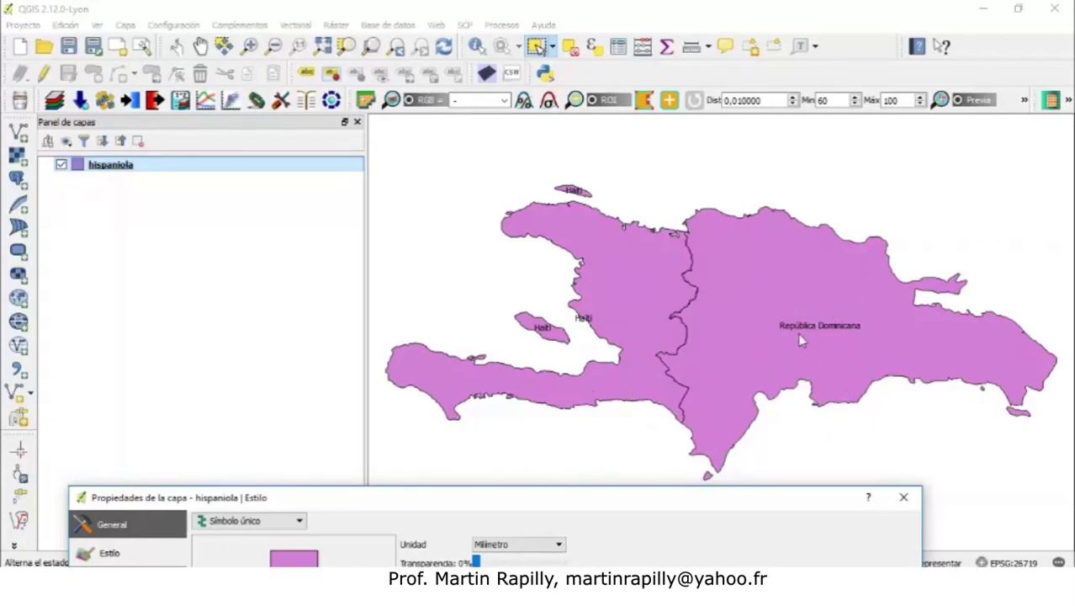
left_click_drag(532, 504, 568, 175)
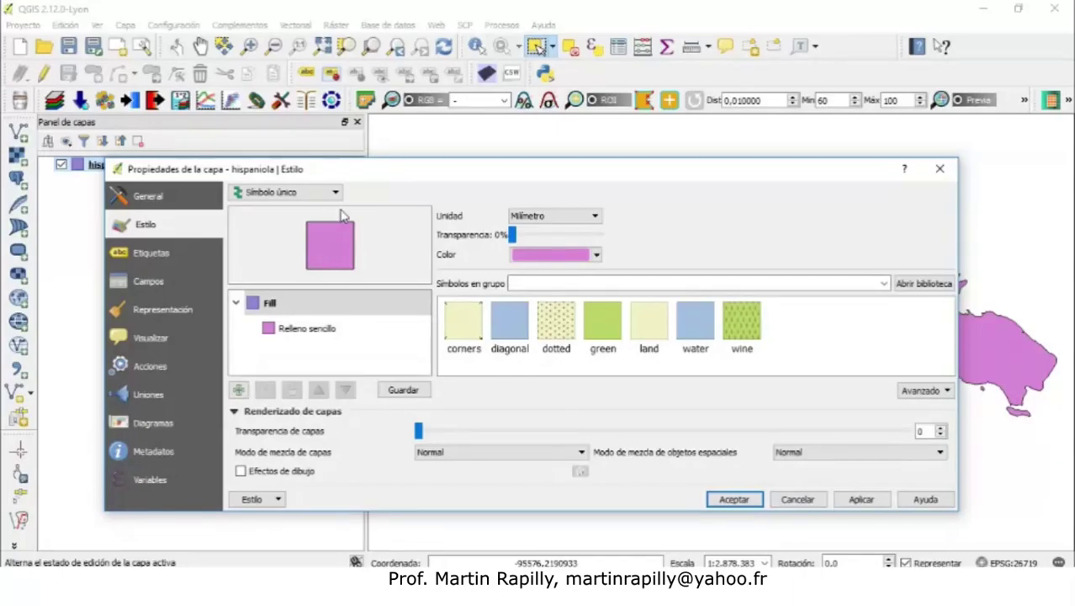
left_click_drag(394, 176, 373, 473)
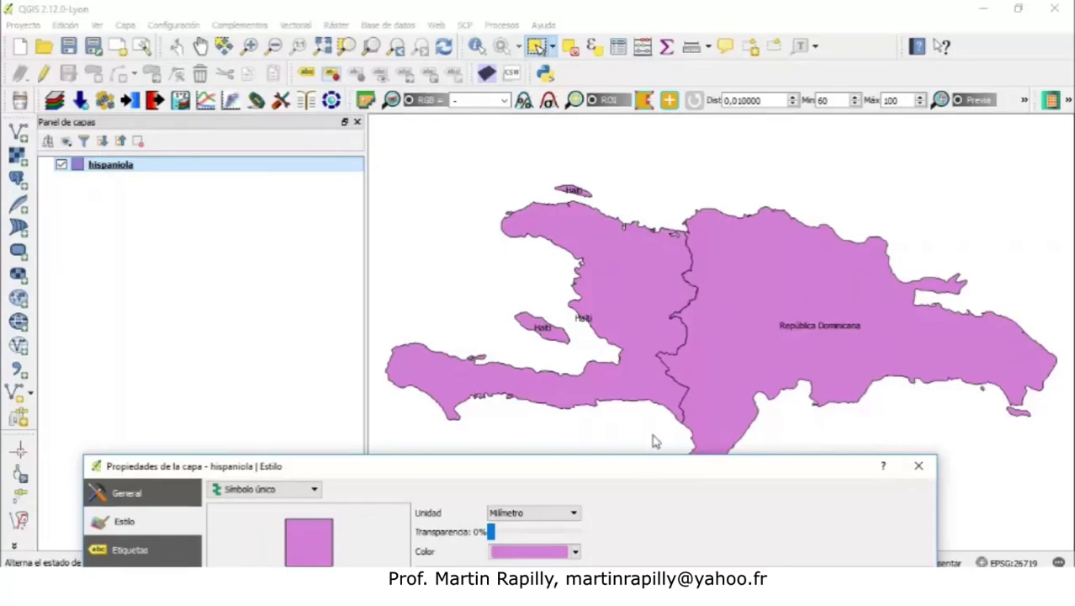
left_click_drag(594, 478, 602, 136)
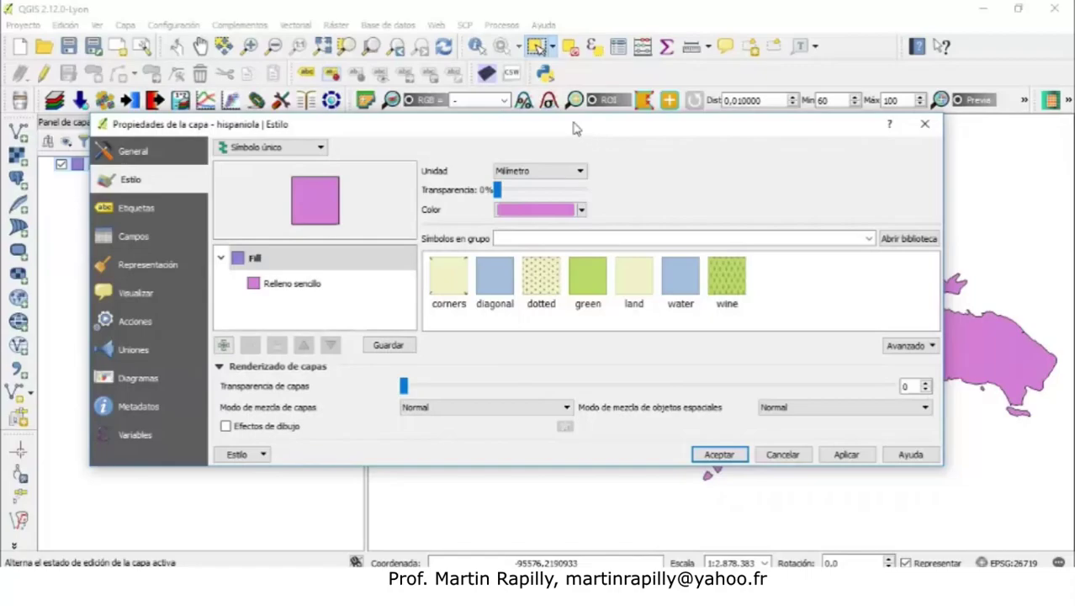
left_click_drag(576, 128, 611, 162)
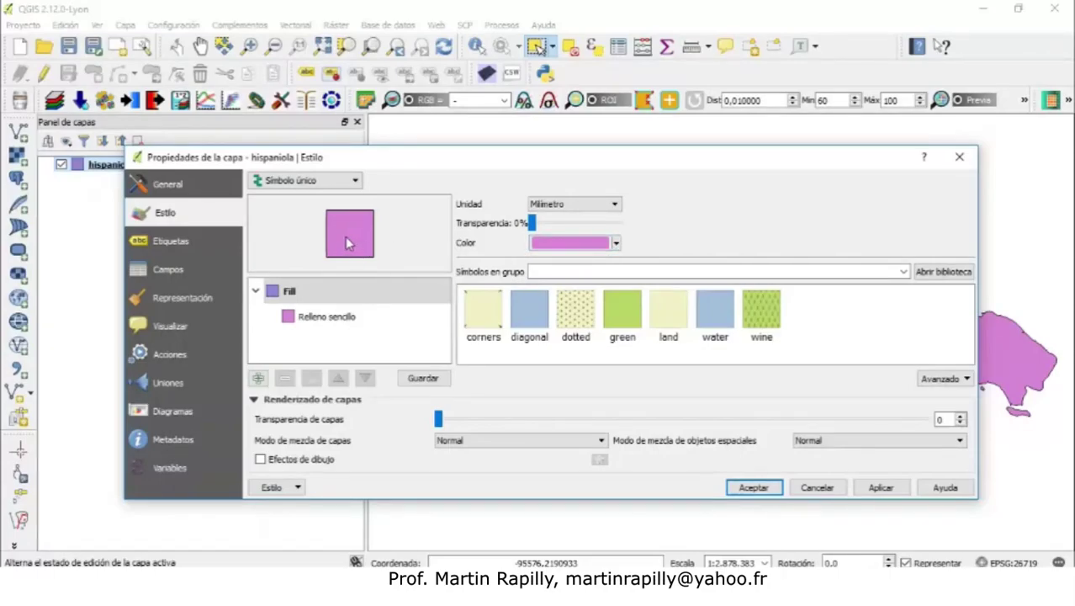
Step: Look through the recent and standard fill colours, then open the colour selector and examine its colour box, wheel and swatch list
left_click(617, 243)
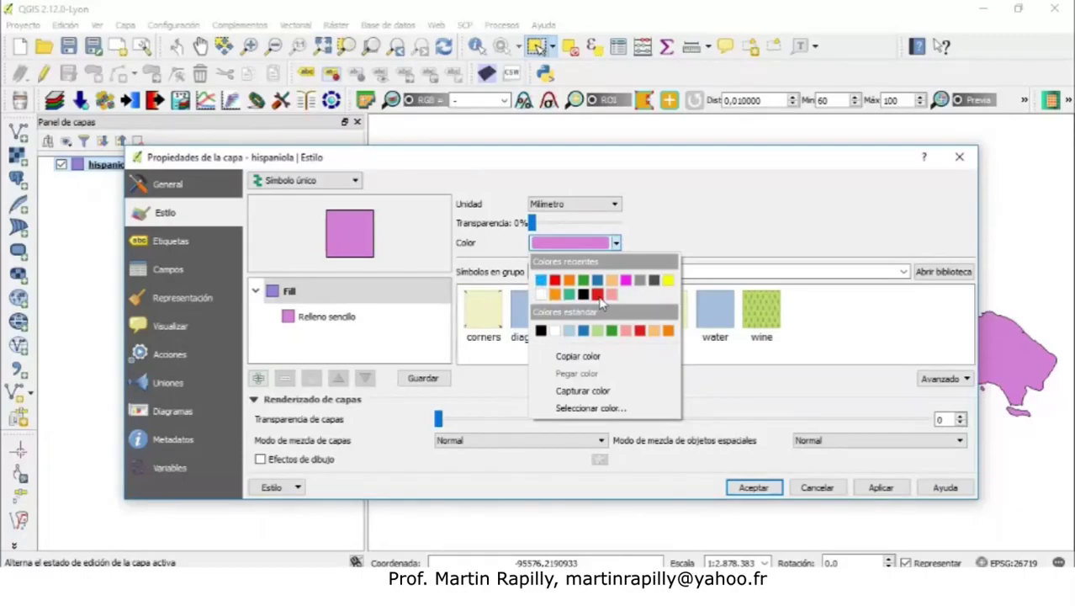
left_click(644, 253)
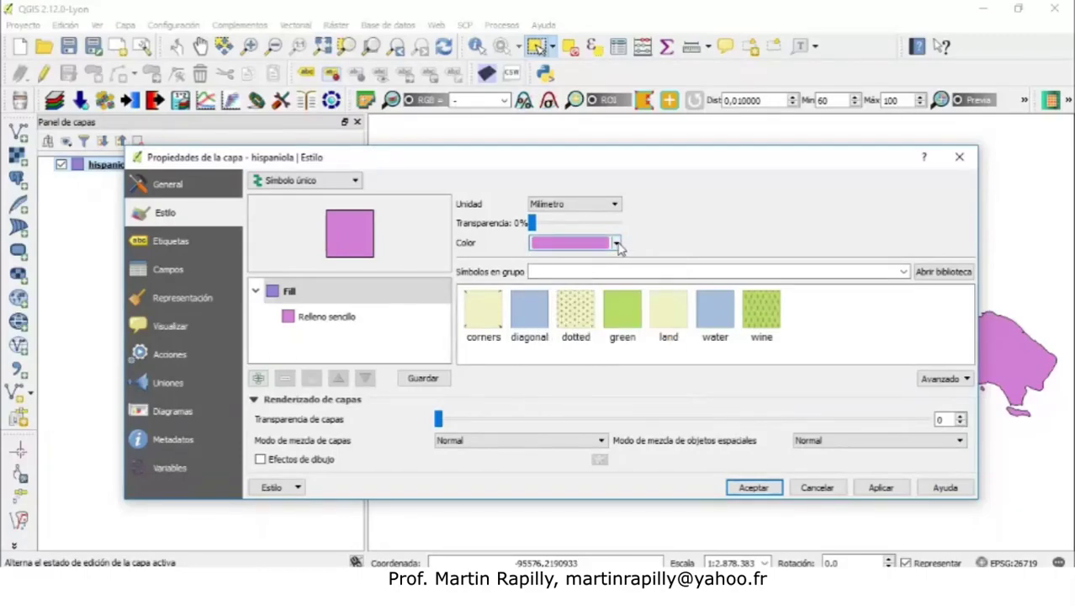
left_click(617, 244)
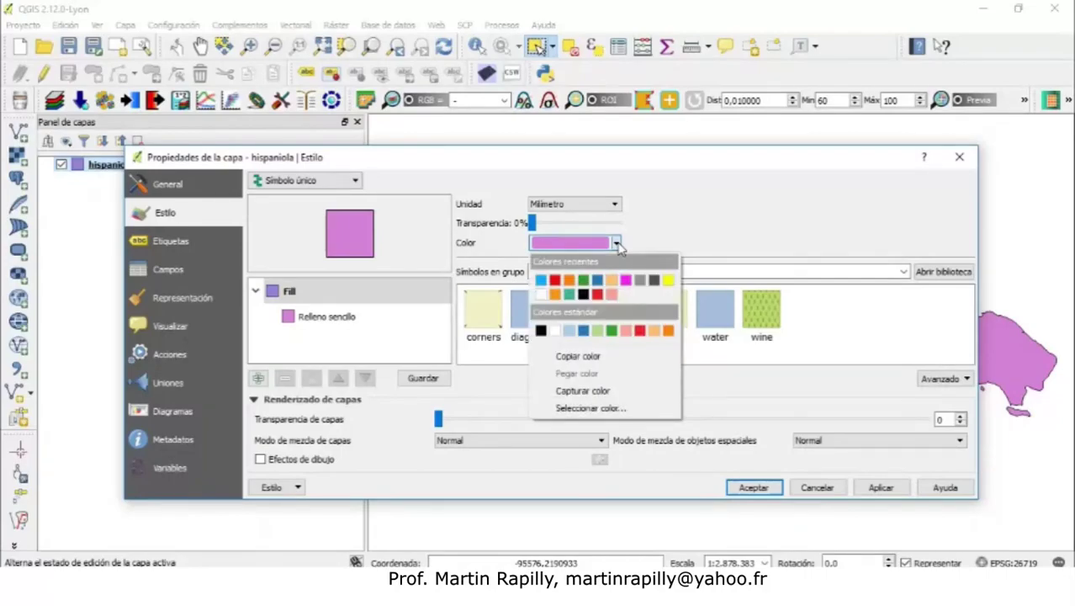
left_click(618, 245)
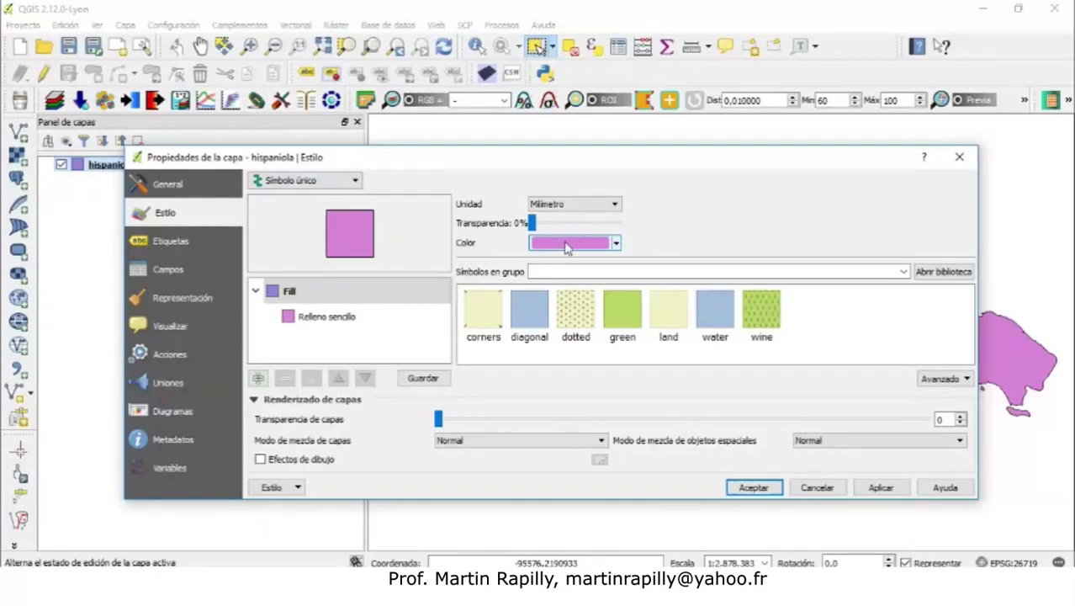
left_click(568, 244)
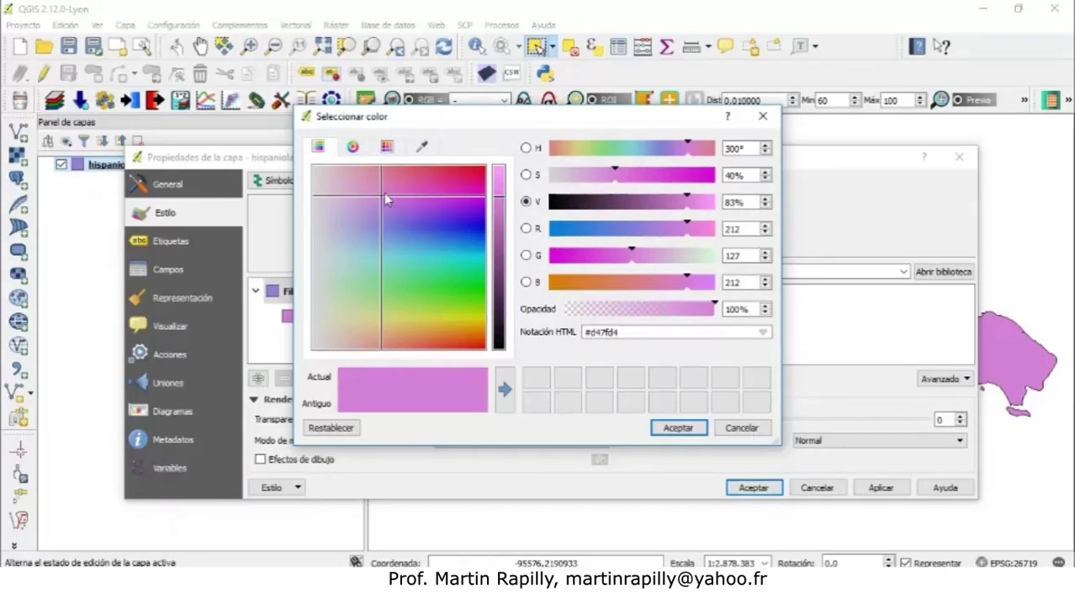
left_click(352, 147)
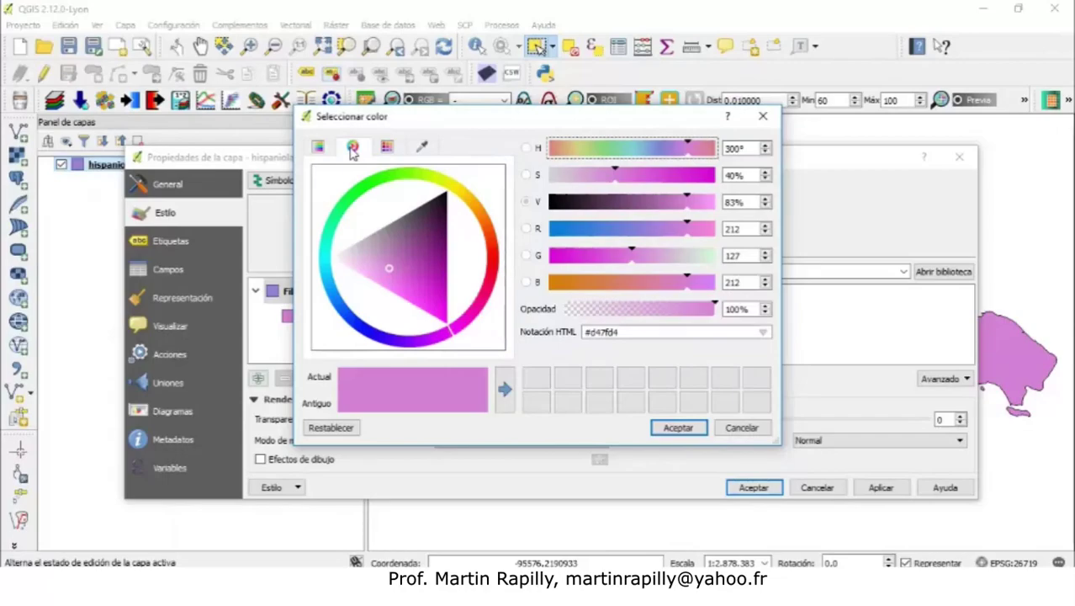
left_click(389, 150)
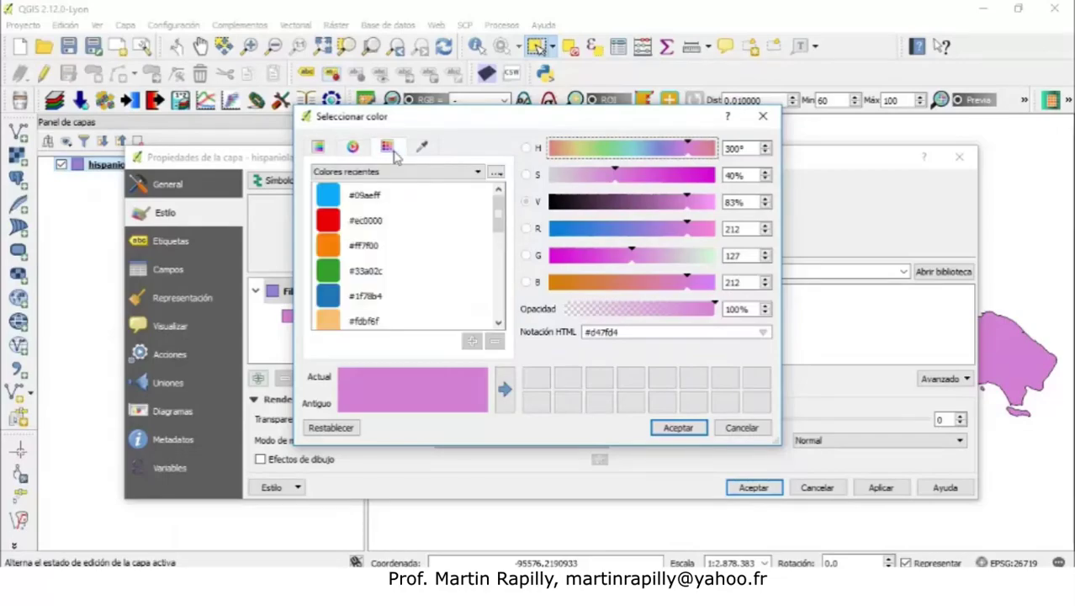
mouse_move(499, 206)
left_mouse_down()
mouse_move(499, 290)
mouse_move(504, 204)
left_mouse_up()
left_click(319, 148)
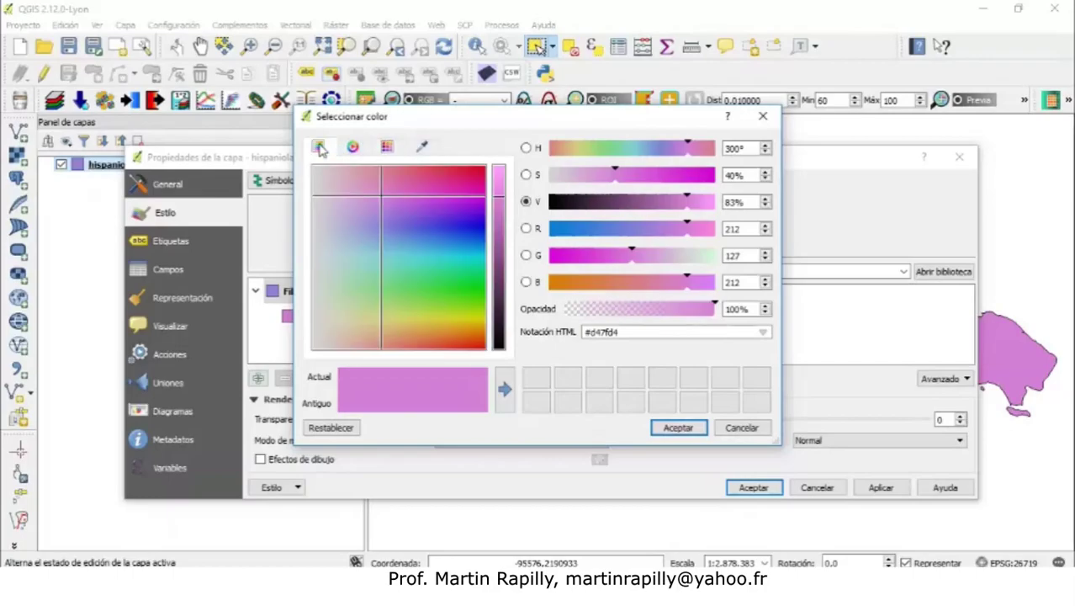
Step: Try a grey-green fill colour with R 152, G 192, B 172 and an opacity of 61%
left_click(432, 301)
left_click_drag(432, 301, 440, 180)
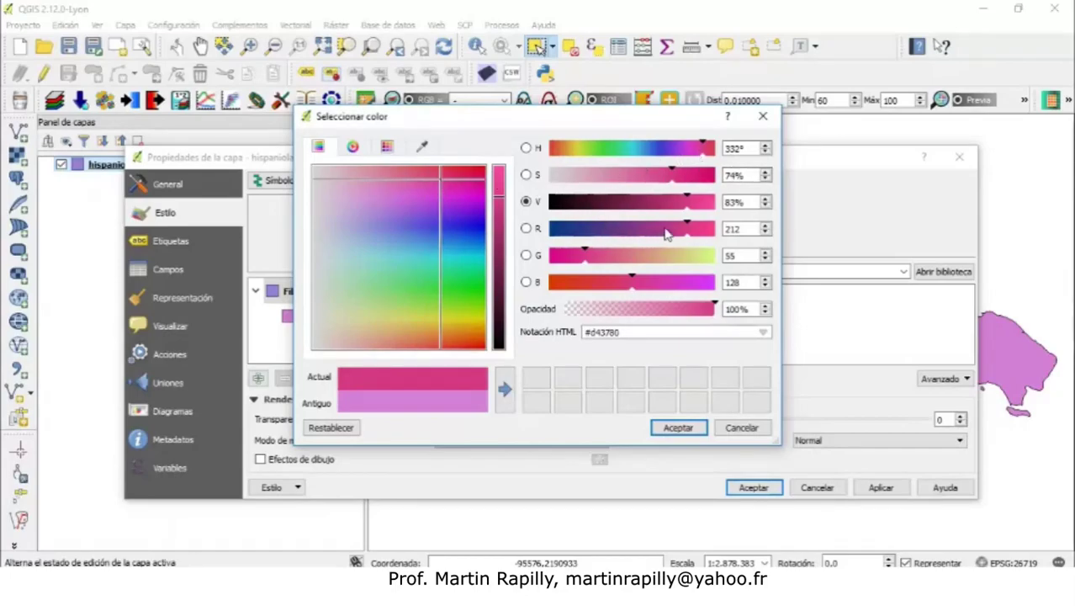
left_click_drag(687, 228, 647, 240)
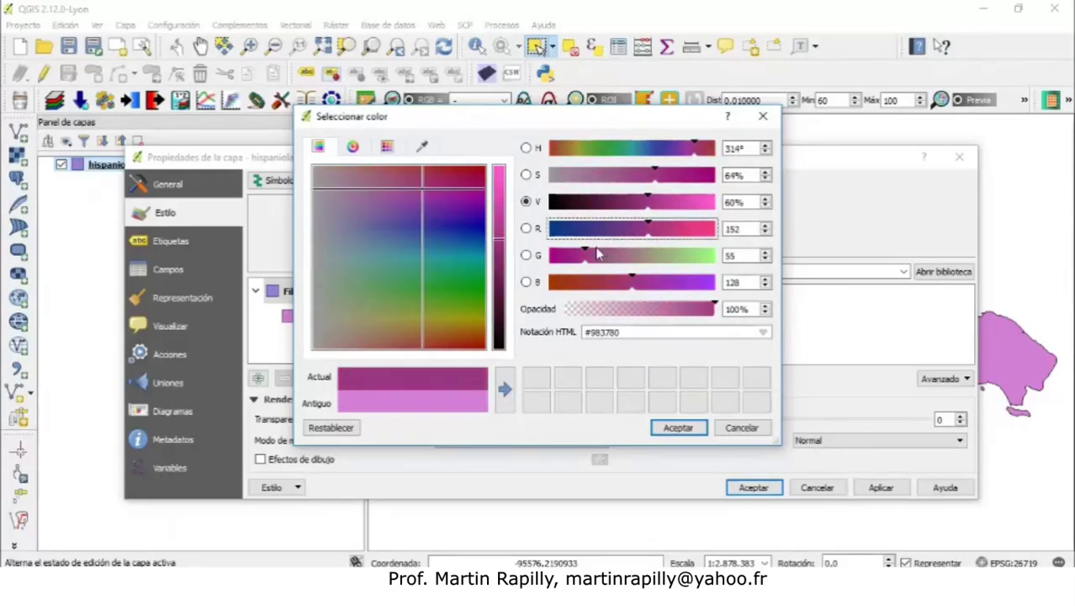
left_click_drag(587, 254, 675, 234)
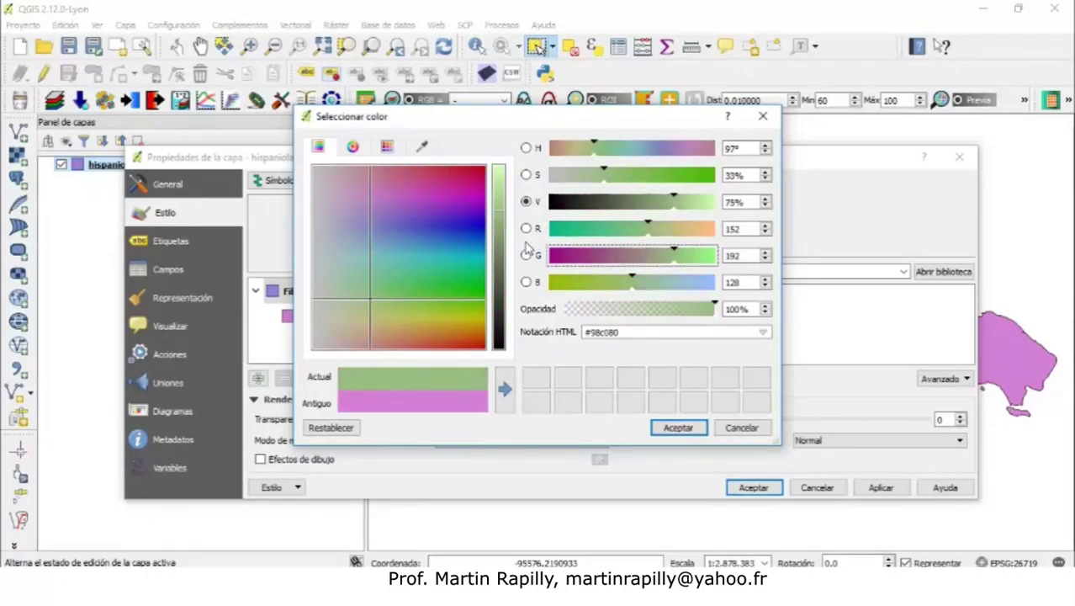
left_click_drag(636, 281, 662, 285)
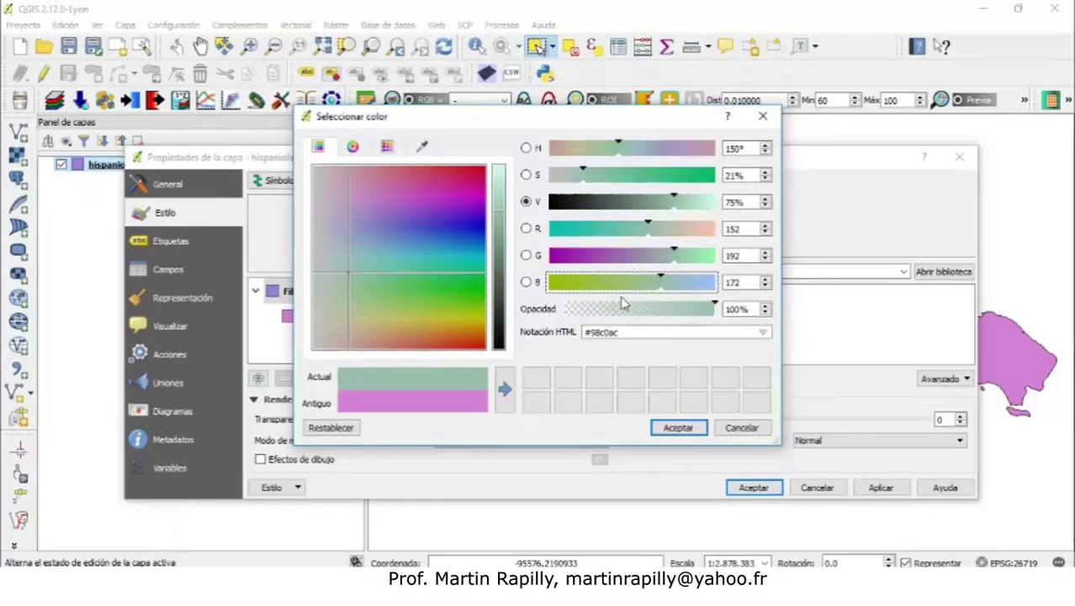
left_click_drag(714, 306, 677, 308)
left_click_drag(717, 310, 659, 310)
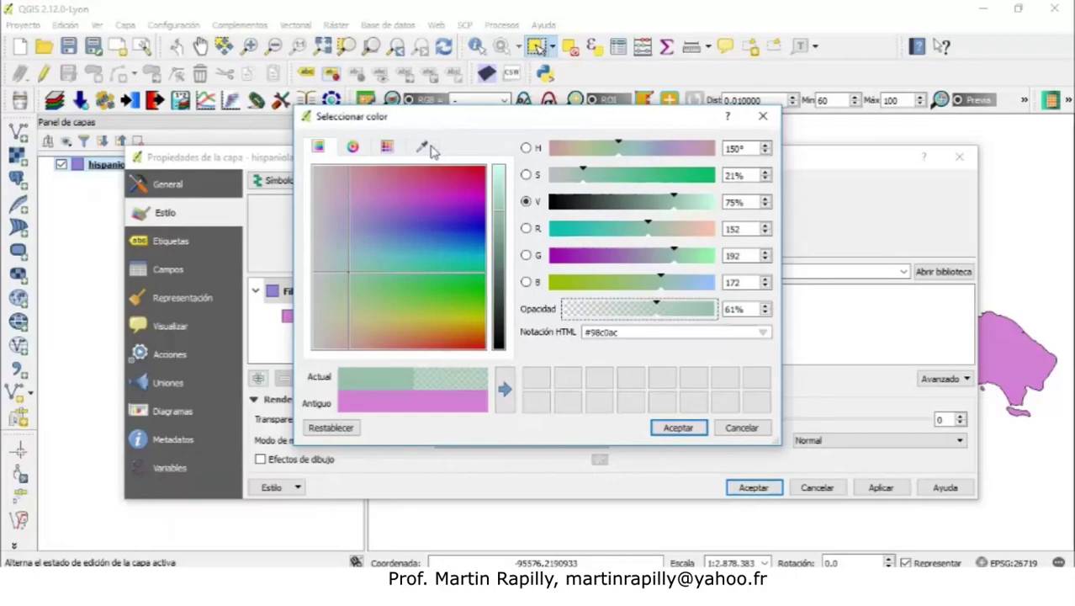
Step: Try green, yellow and pink hues on the colour wheel, ending on the saturated red #f50f39
left_click(349, 148)
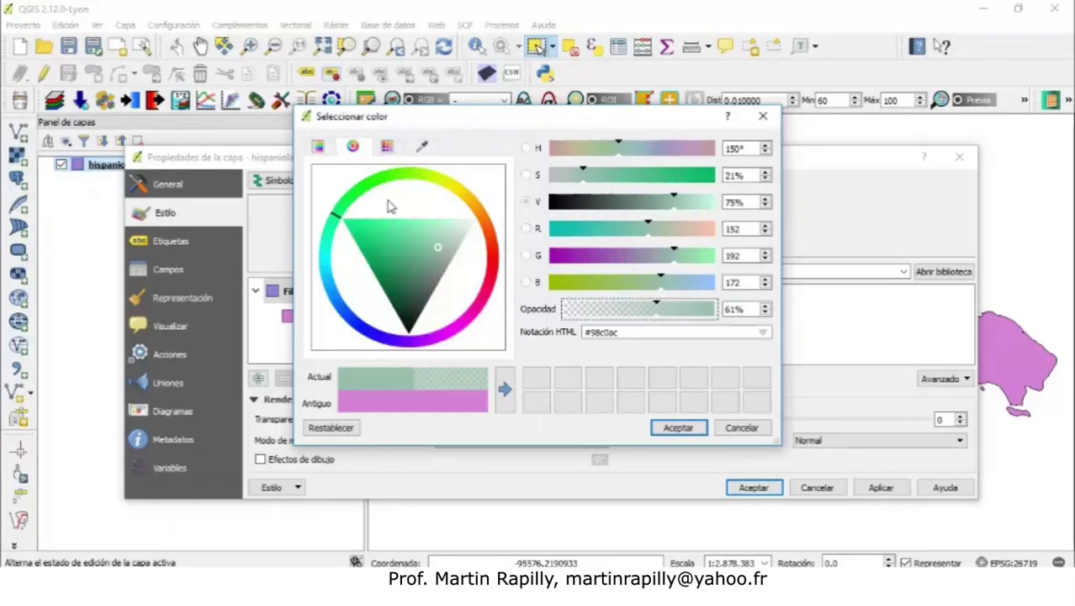
mouse_move(437, 247)
left_mouse_down()
mouse_move(373, 234)
mouse_move(374, 256)
mouse_move(411, 297)
mouse_move(447, 264)
mouse_move(413, 230)
mouse_move(362, 241)
mouse_move(437, 220)
mouse_move(454, 193)
left_mouse_up()
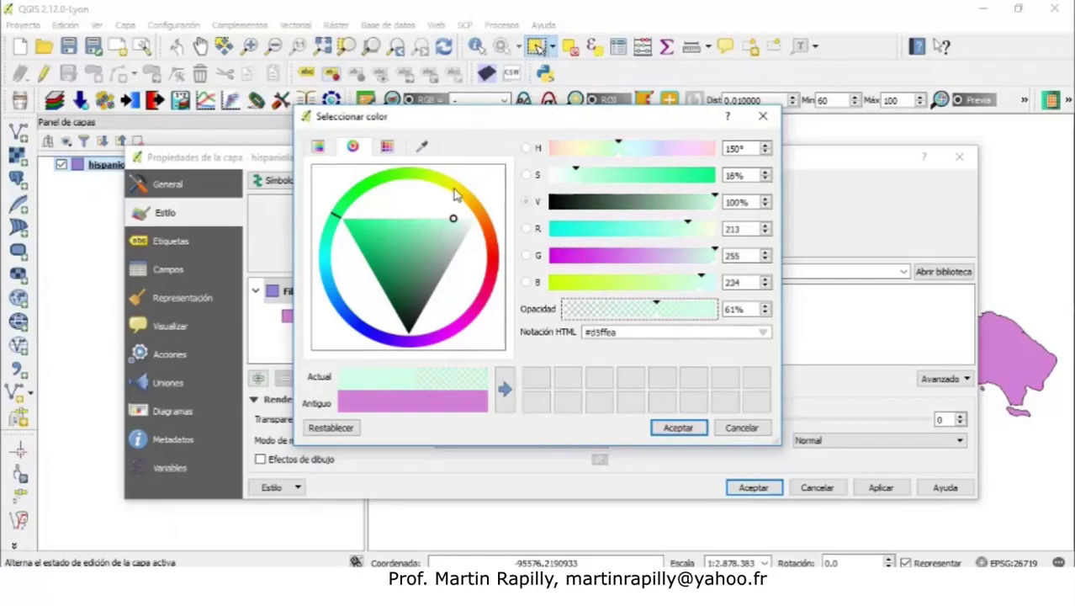
mouse_move(336, 216)
left_mouse_down()
mouse_move(385, 182)
mouse_move(468, 197)
left_mouse_up()
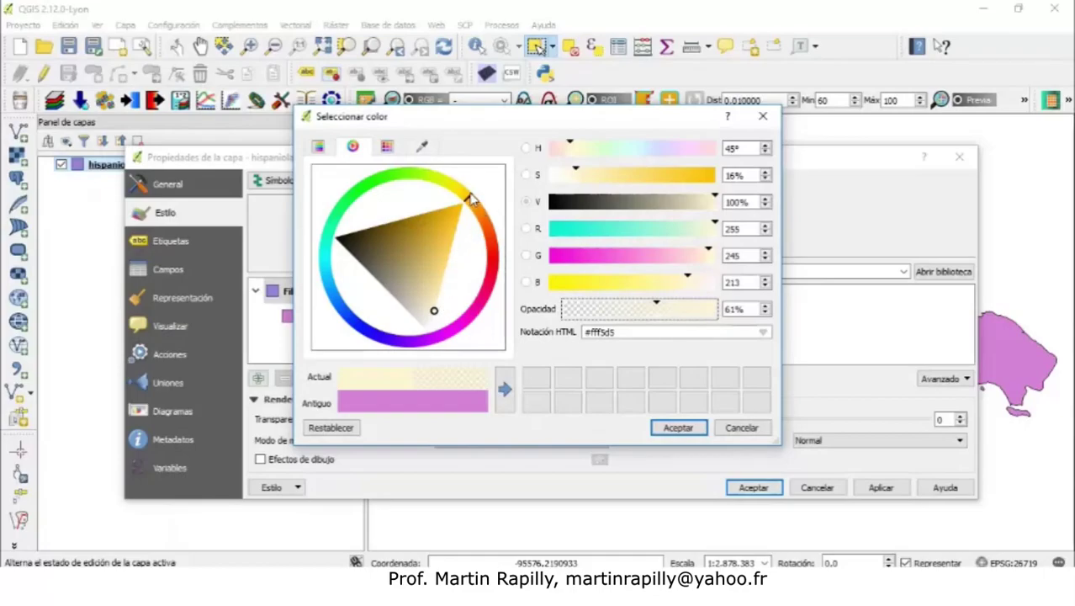
left_click_drag(471, 199, 490, 270)
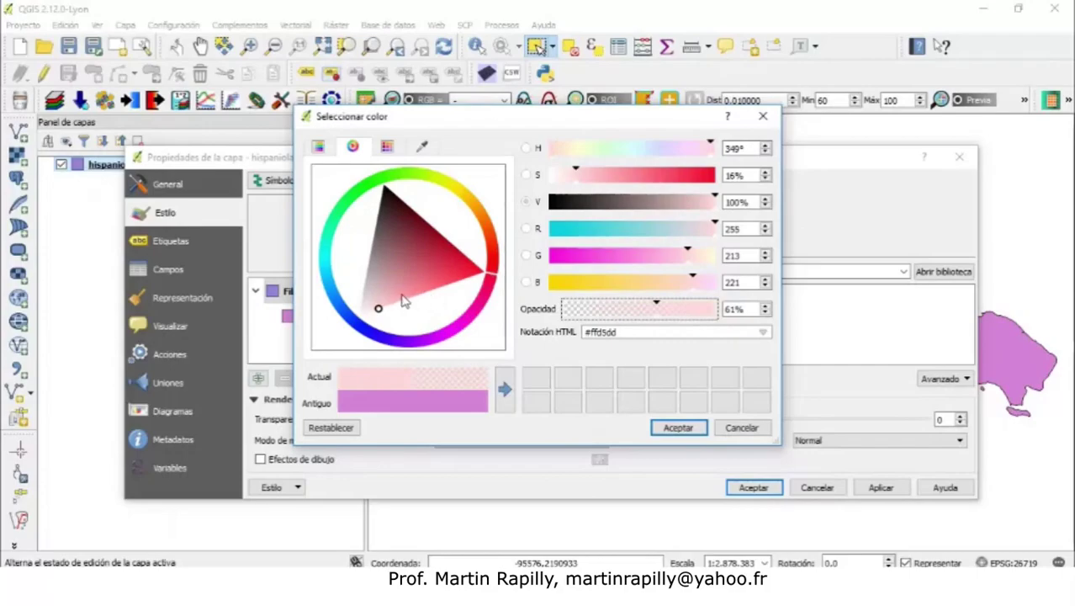
mouse_move(378, 310)
left_mouse_down()
mouse_move(444, 271)
mouse_move(474, 275)
left_mouse_up()
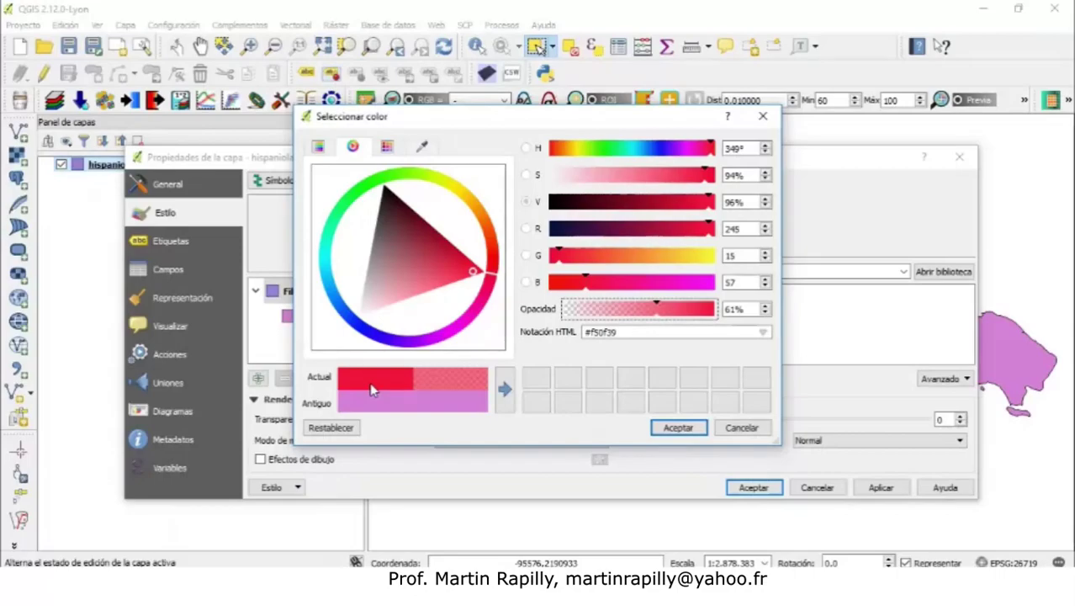
Step: Try green and blue in the colour box, settle on light orange #f5ca7a and accept it as the fill colour
left_click(320, 147)
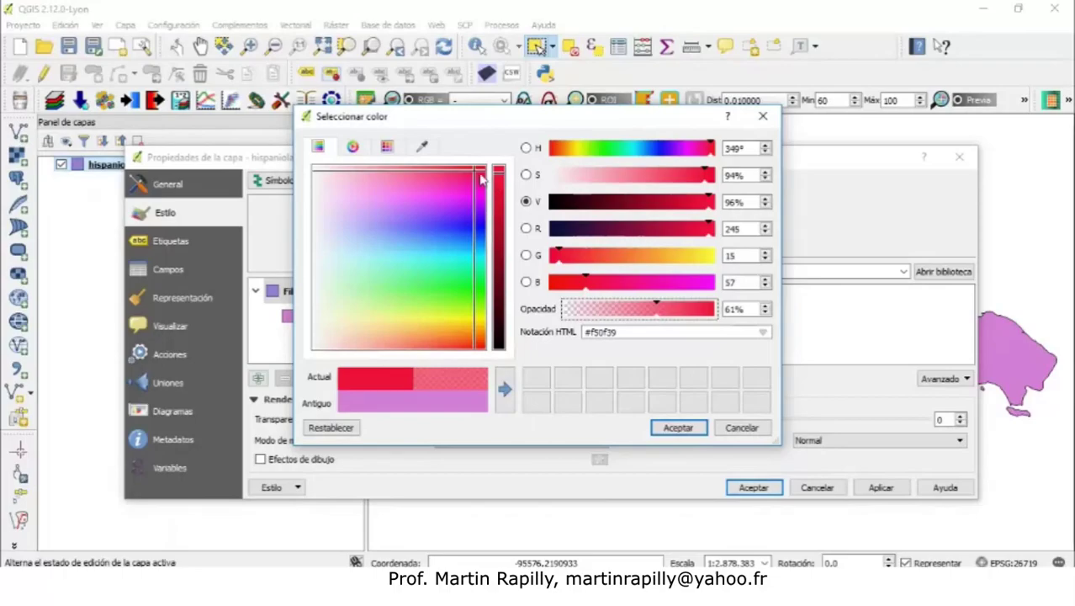
left_click_drag(474, 174, 425, 287)
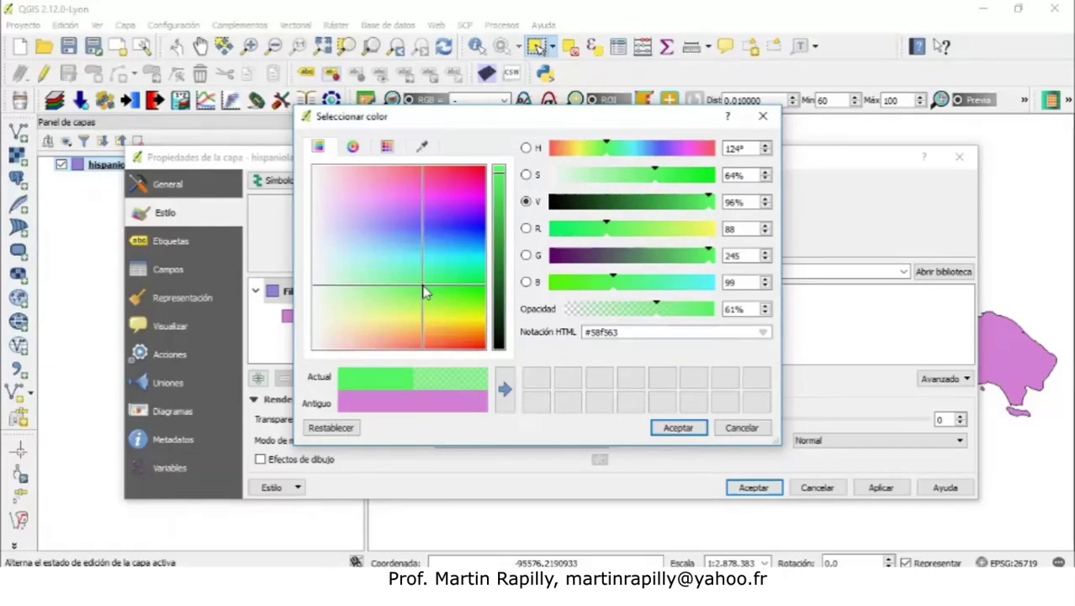
left_click_drag(425, 291, 475, 231)
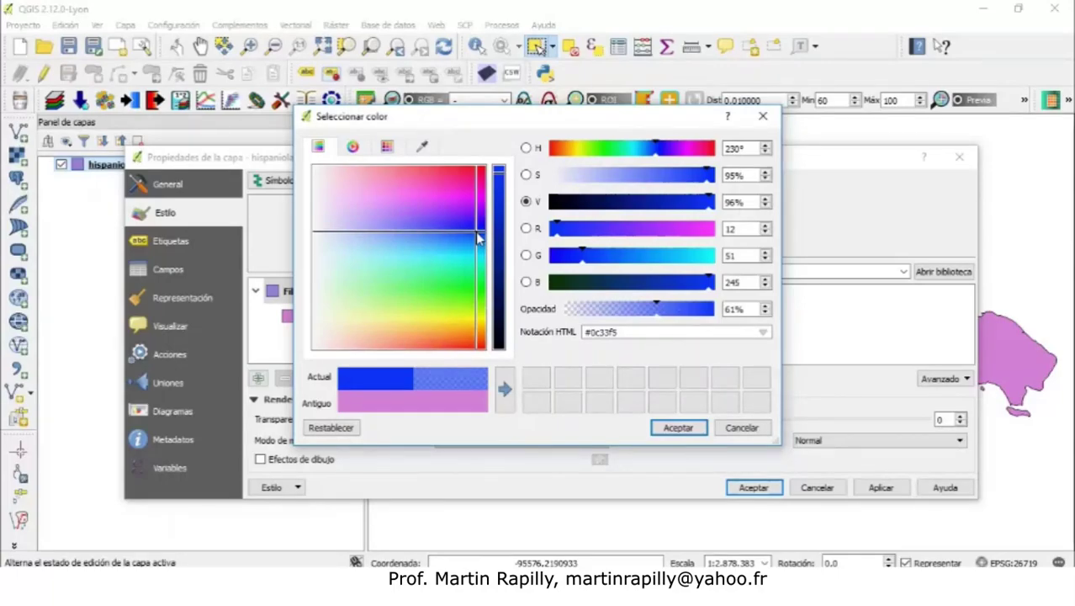
left_click_drag(475, 237, 399, 334)
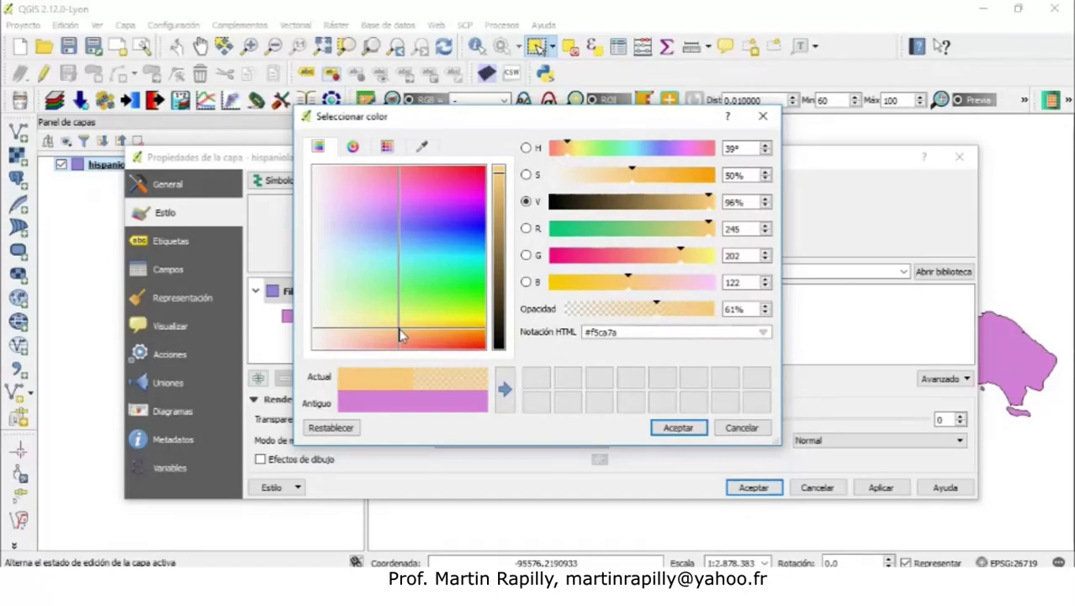
left_click(678, 427)
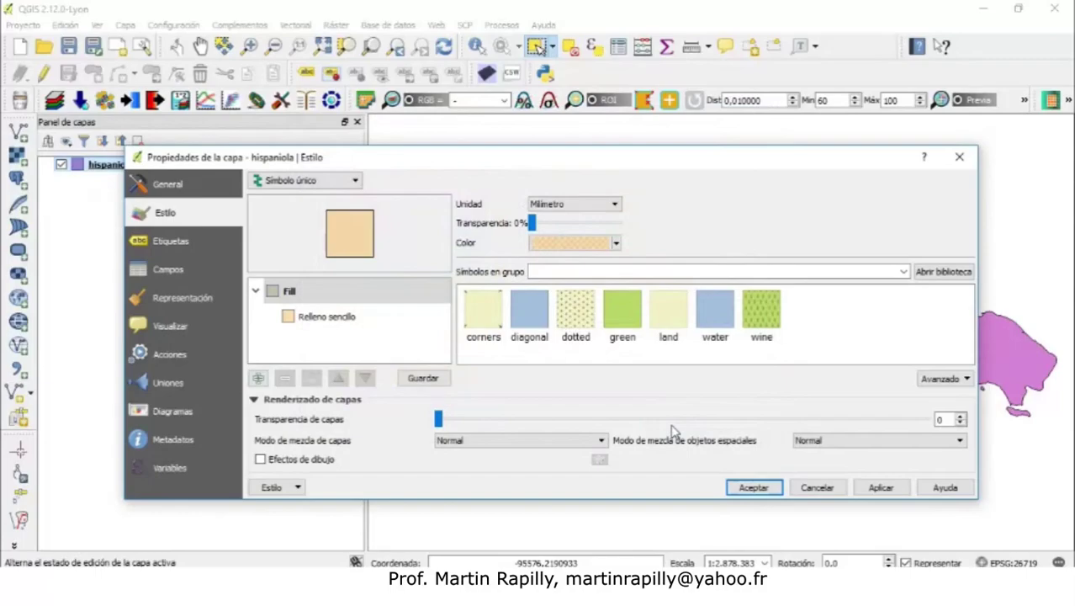
Step: Set the fill colour's opacity to 100% and apply the style to the hispaniola layer, closing its properties
left_click(618, 245)
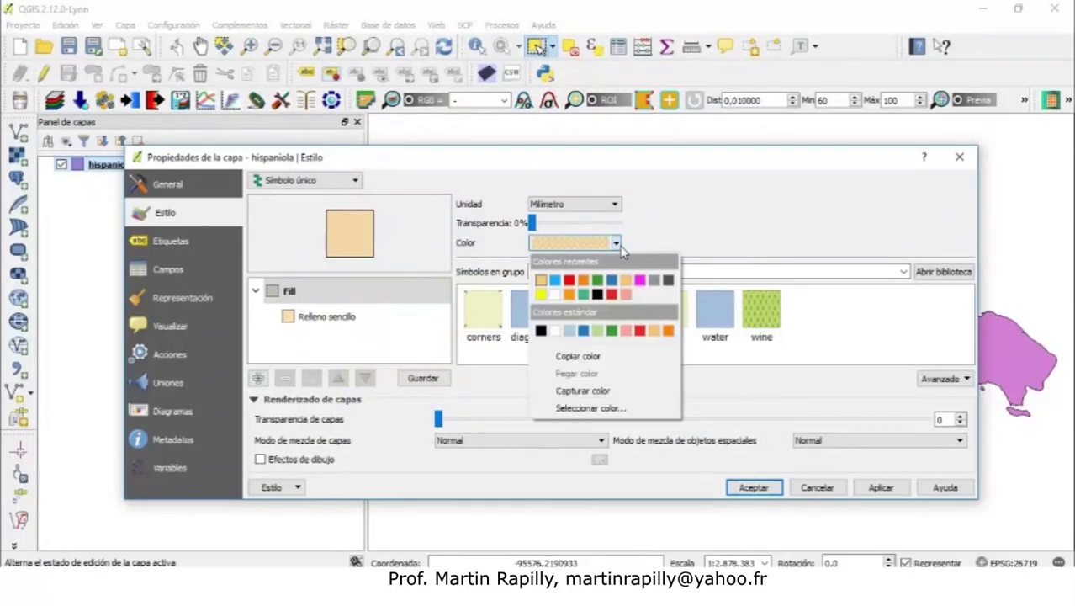
left_click(590, 408)
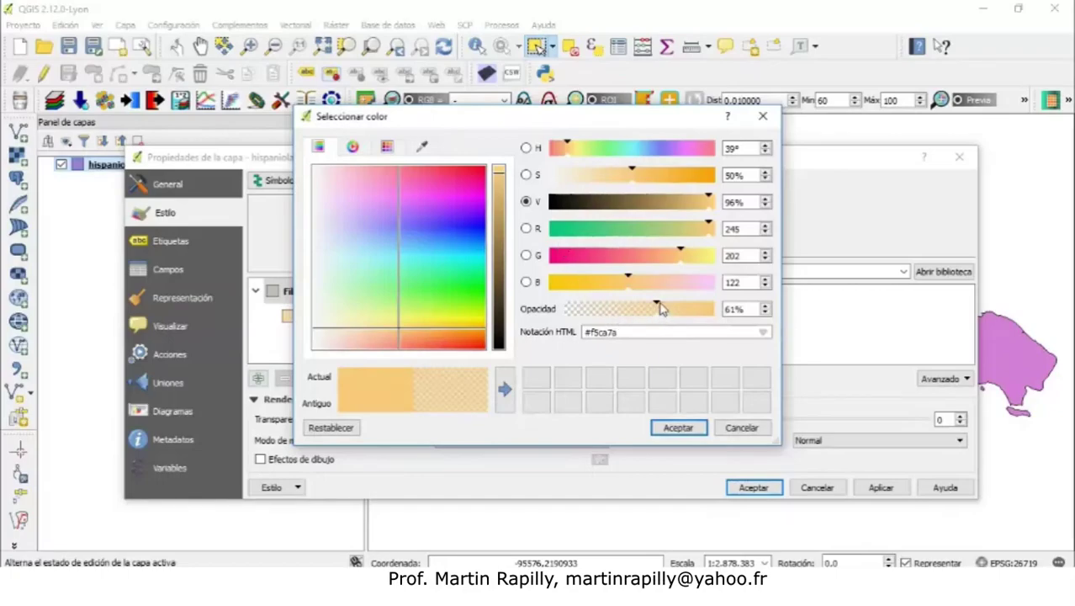
left_click_drag(659, 311, 719, 310)
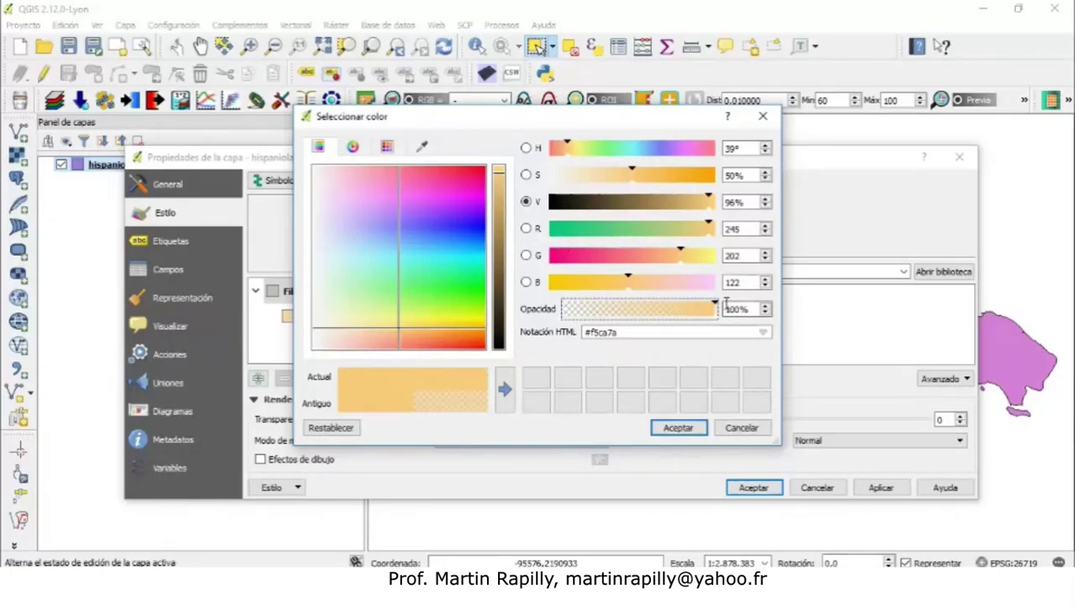
left_click(677, 428)
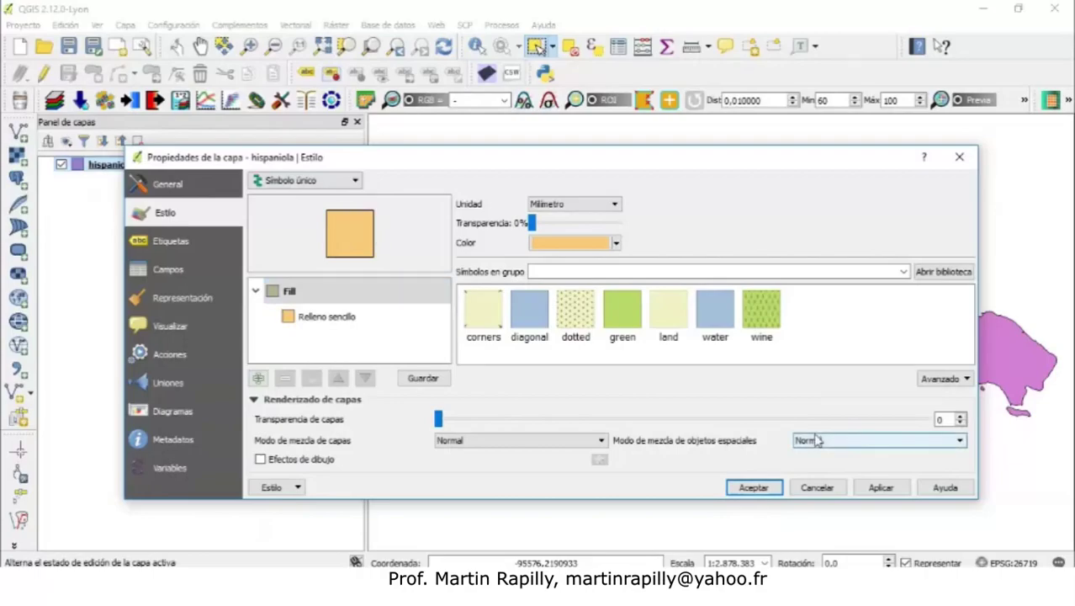
left_click(881, 487)
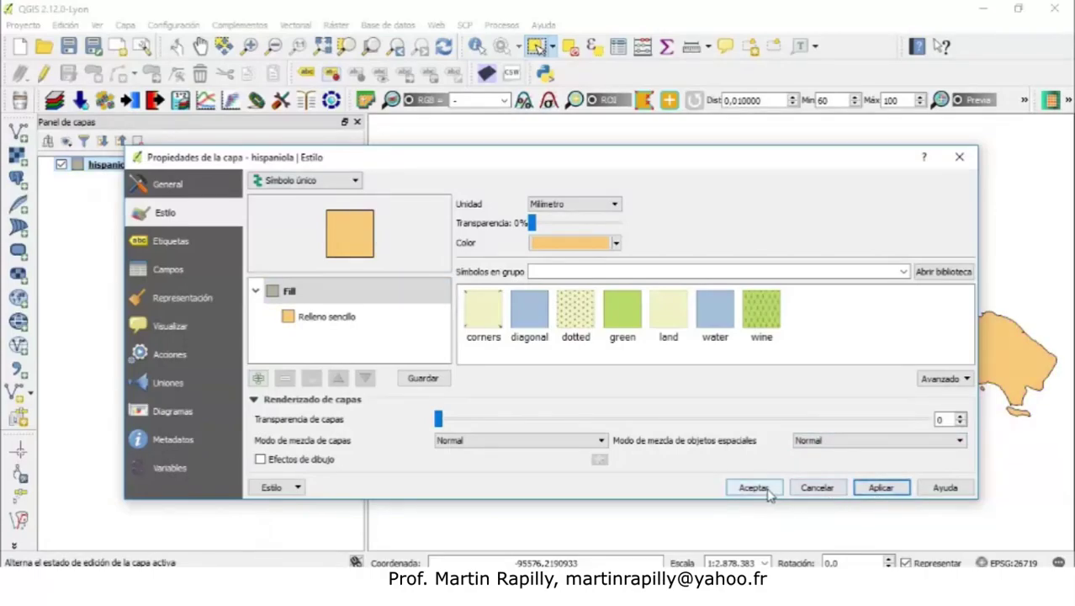
left_click(753, 488)
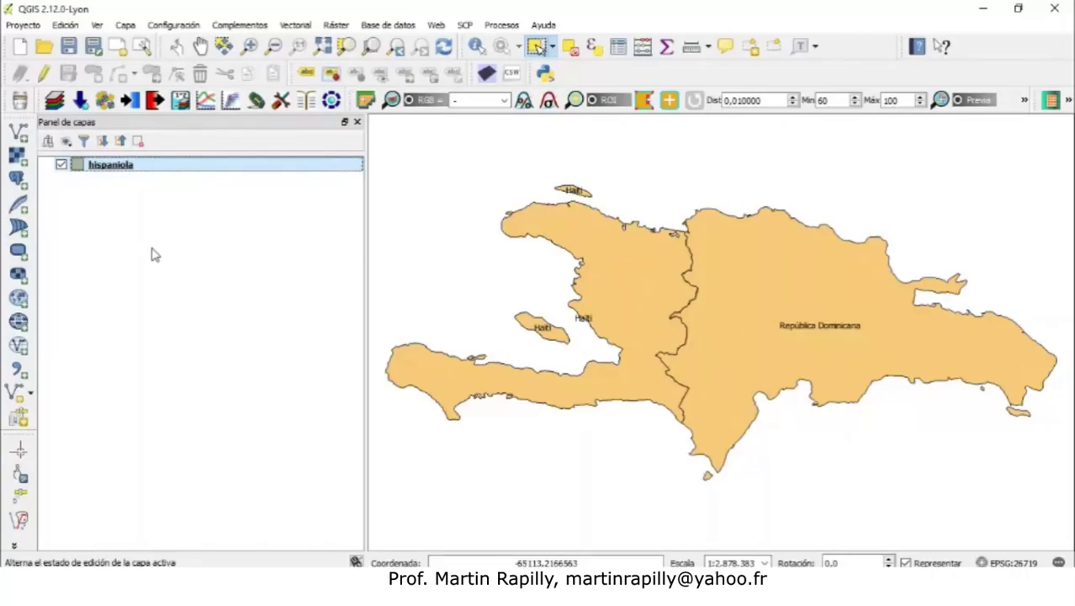
Step: Choose POBLADOS.shp from the Vectores folder as the dataset for a new vector layer
left_click(21, 139)
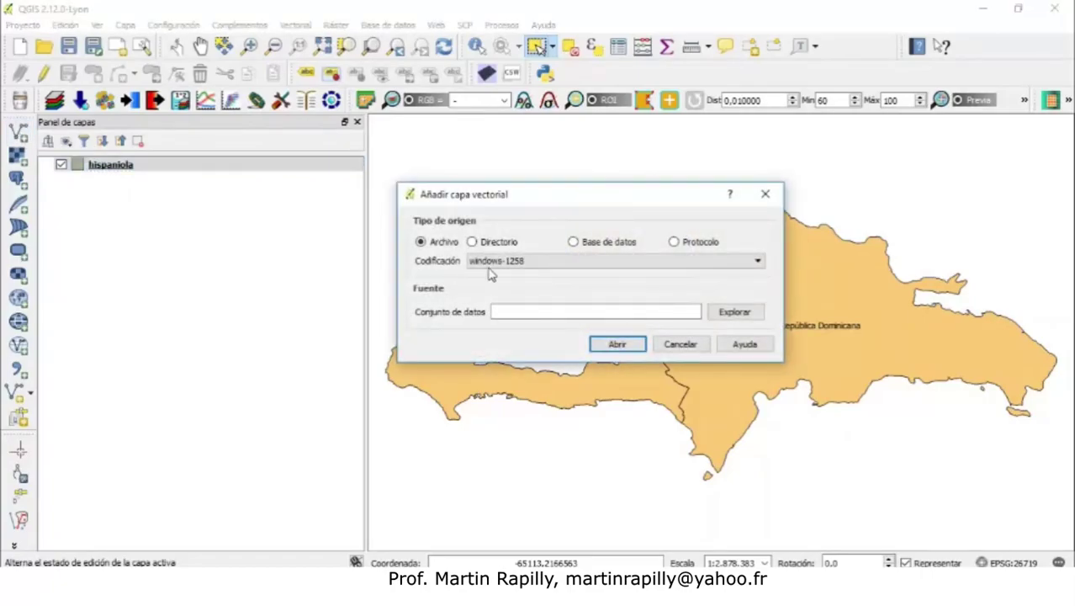
left_click(722, 313)
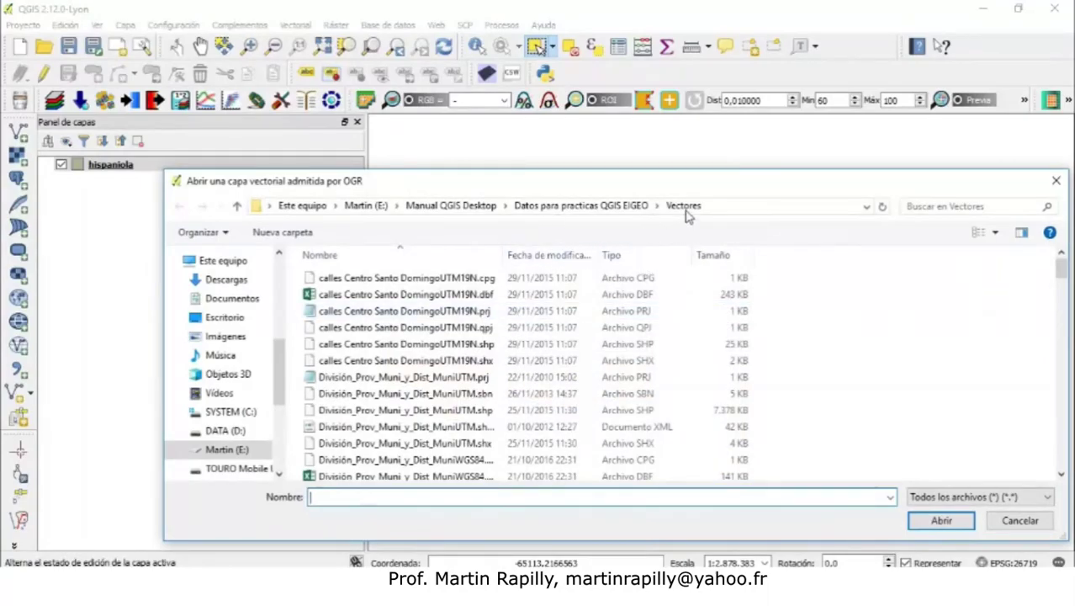
left_click(617, 211)
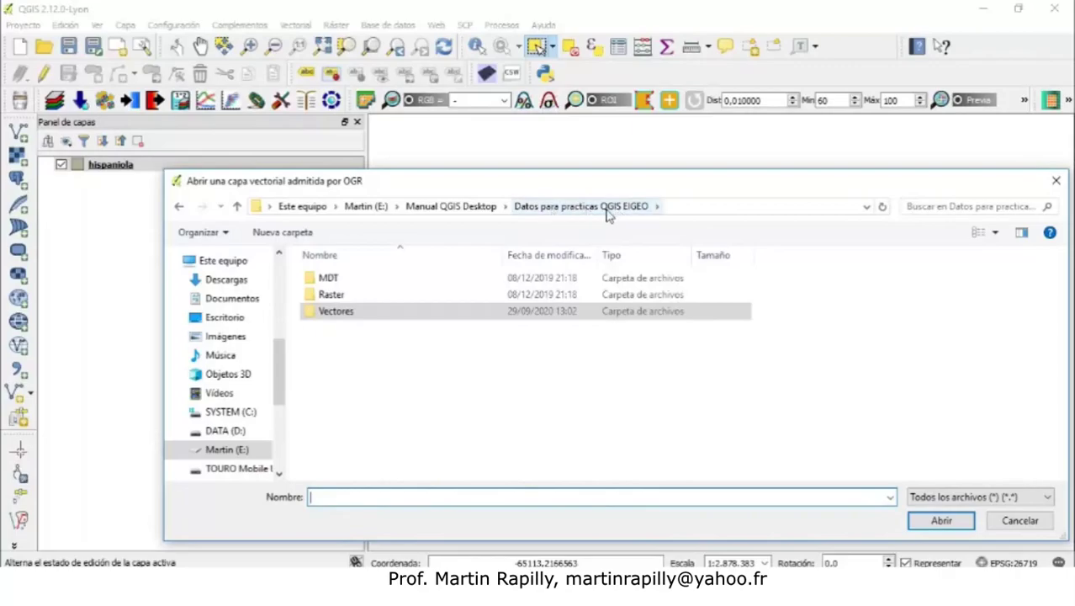
double_click(346, 320)
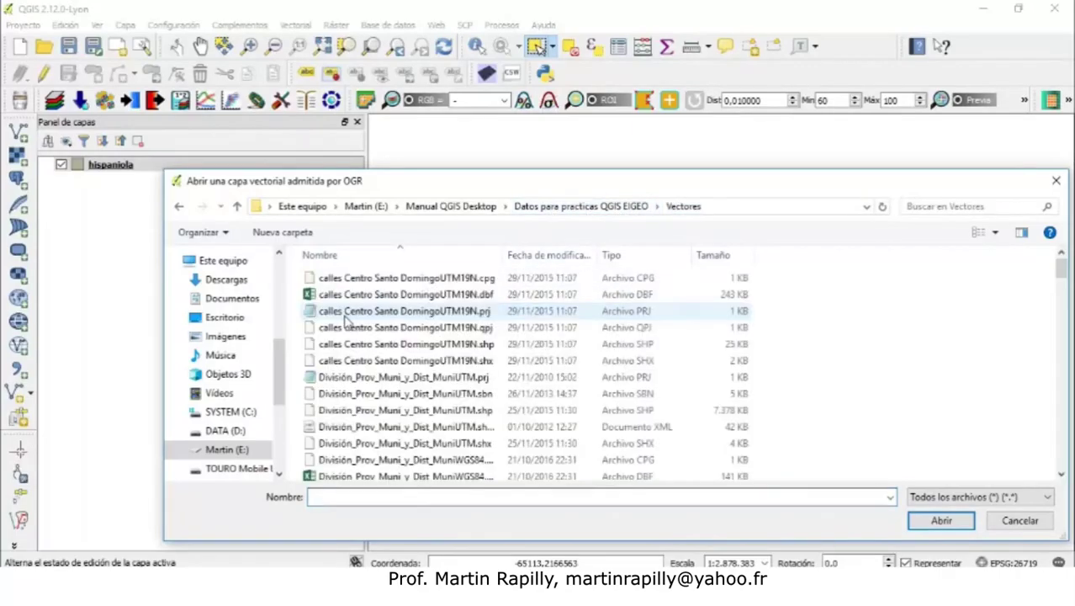
left_click_drag(1062, 278, 1062, 376)
left_click_drag(305, 319, 406, 441)
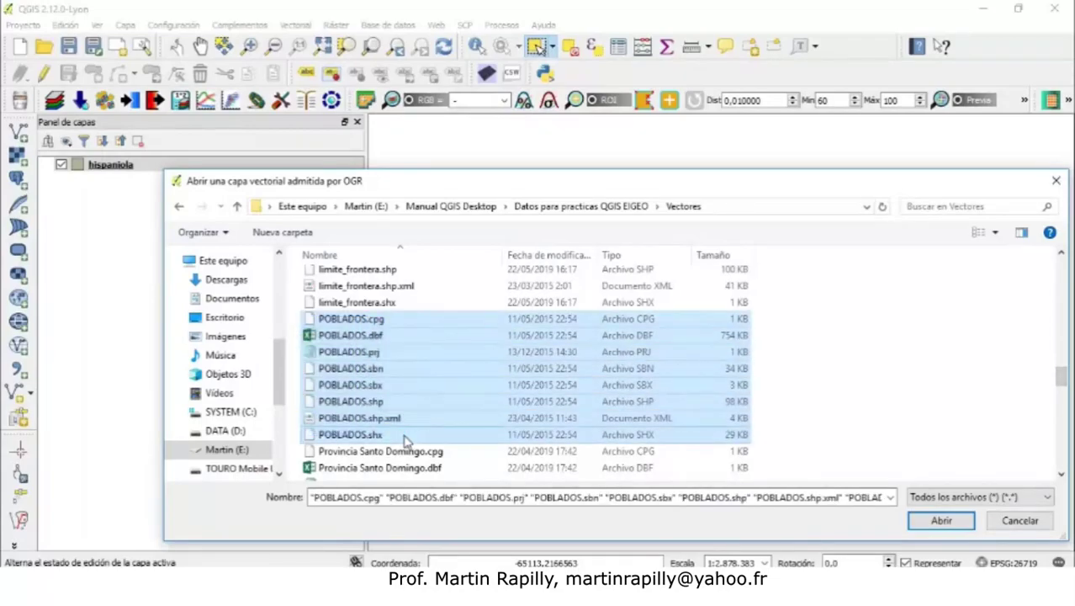
left_click(370, 406)
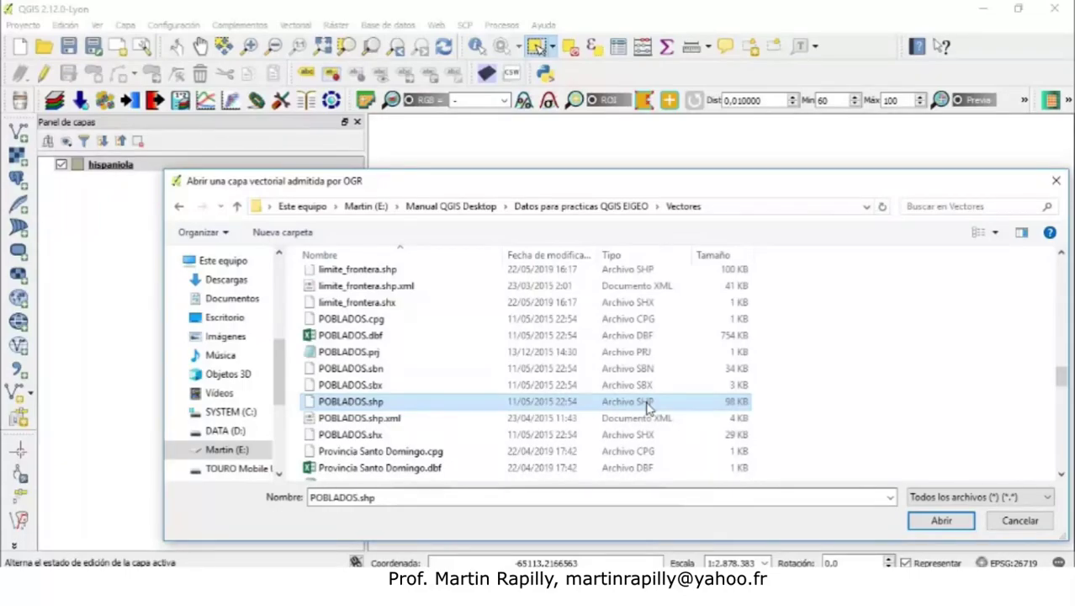
left_click(924, 524)
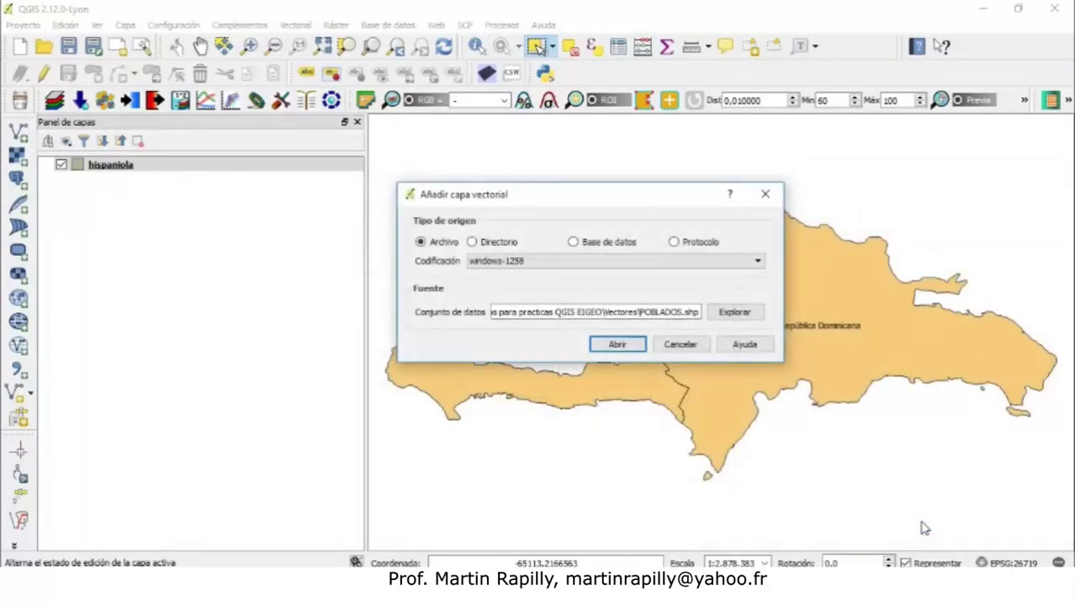
Step: Set the dataset's encoding to UTF-8 and add the POBLADOS layer to the map
left_click(582, 260)
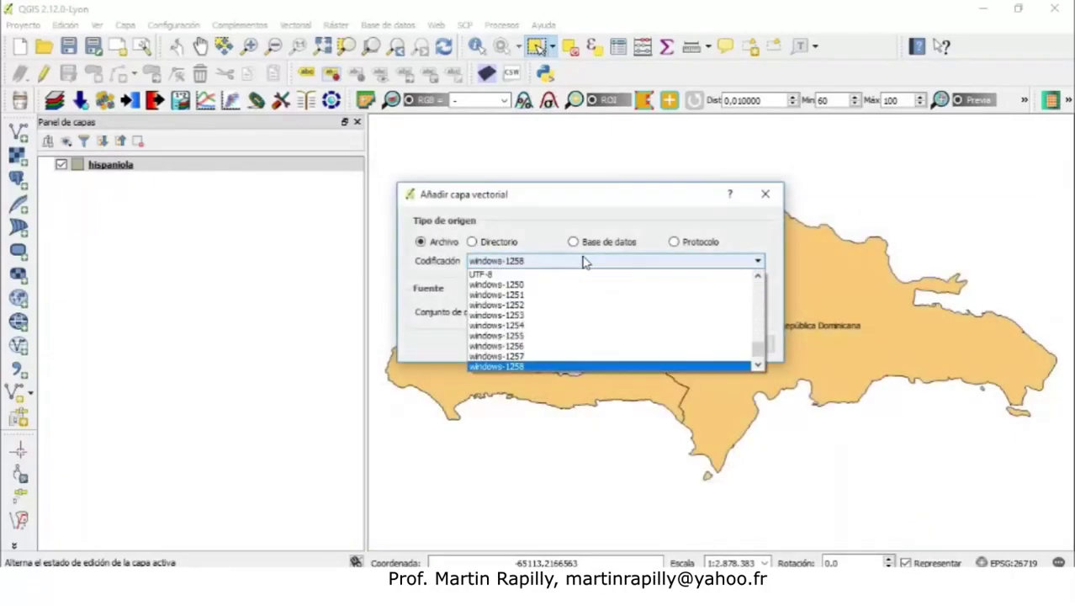
left_click(664, 278)
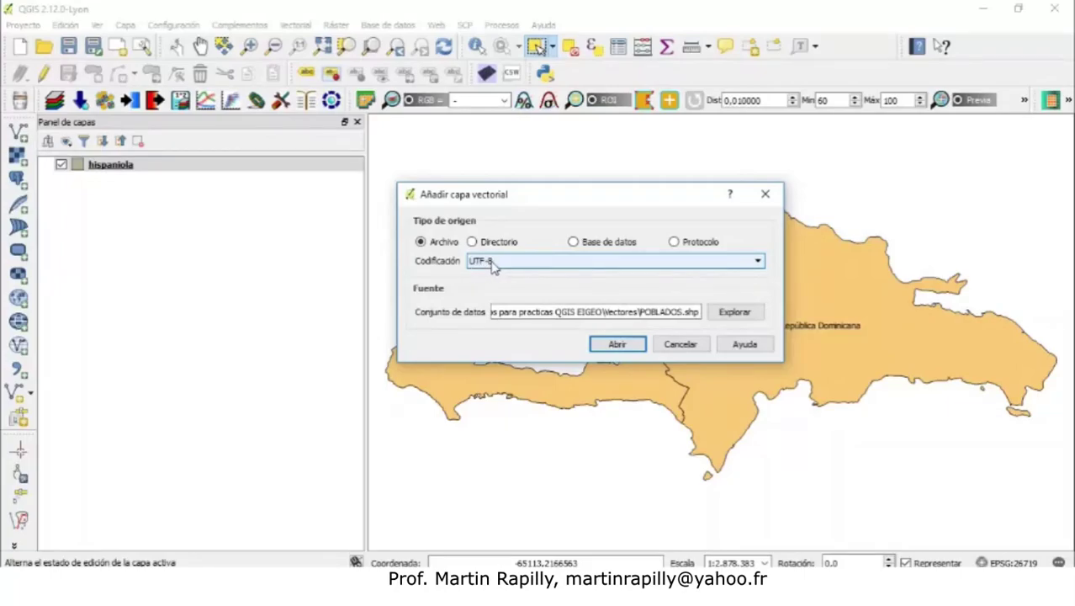
left_click(617, 344)
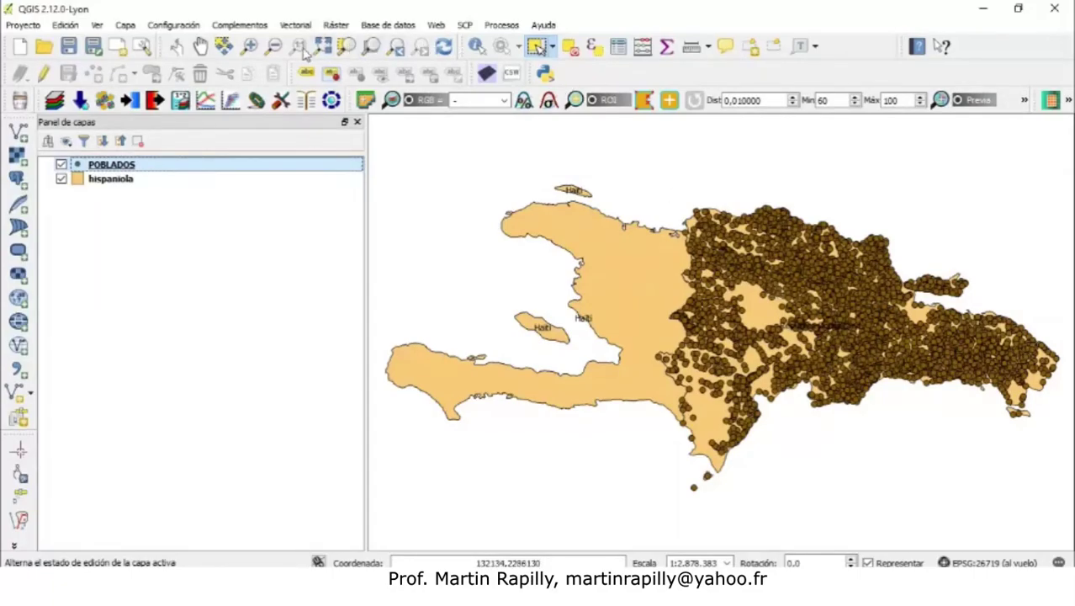
Step: Open the attribute table of the POBLADOS layer and maximise its window
left_click(249, 45)
left_click_drag(900, 253, 991, 311)
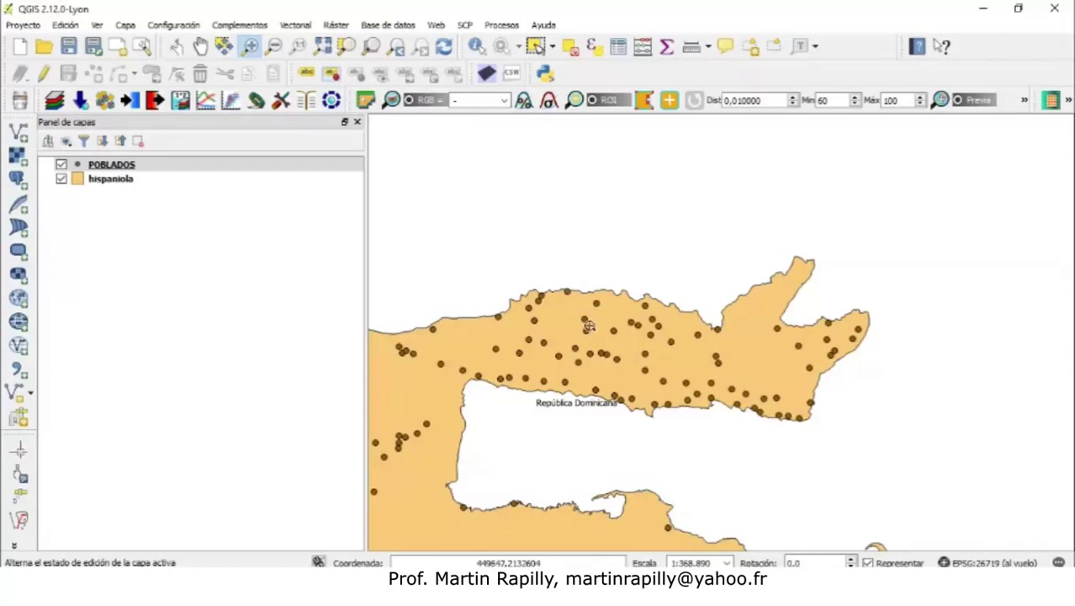
left_click(114, 169)
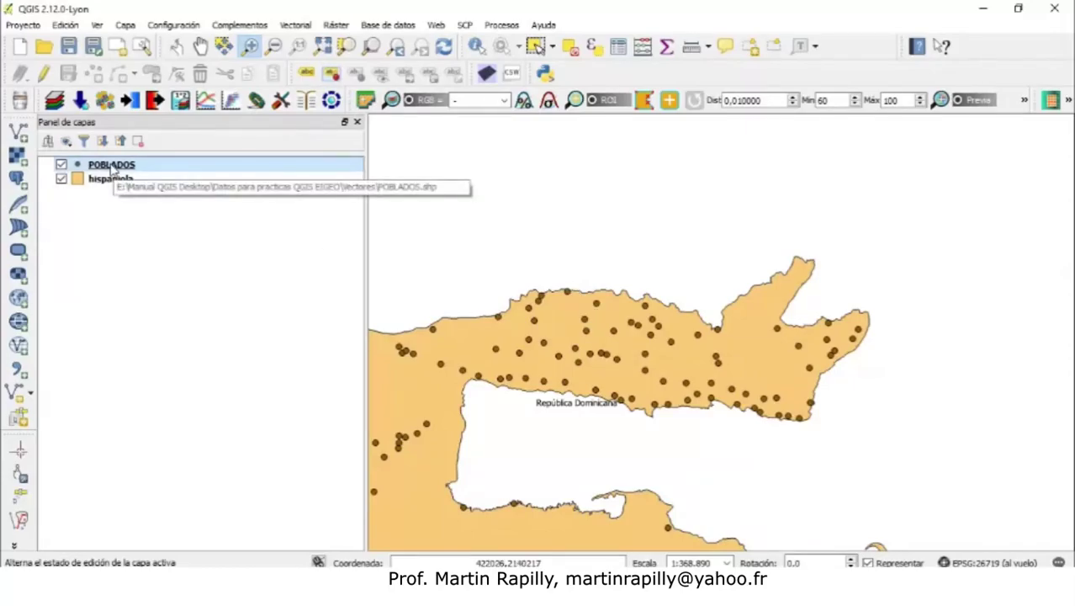
right_click(111, 169)
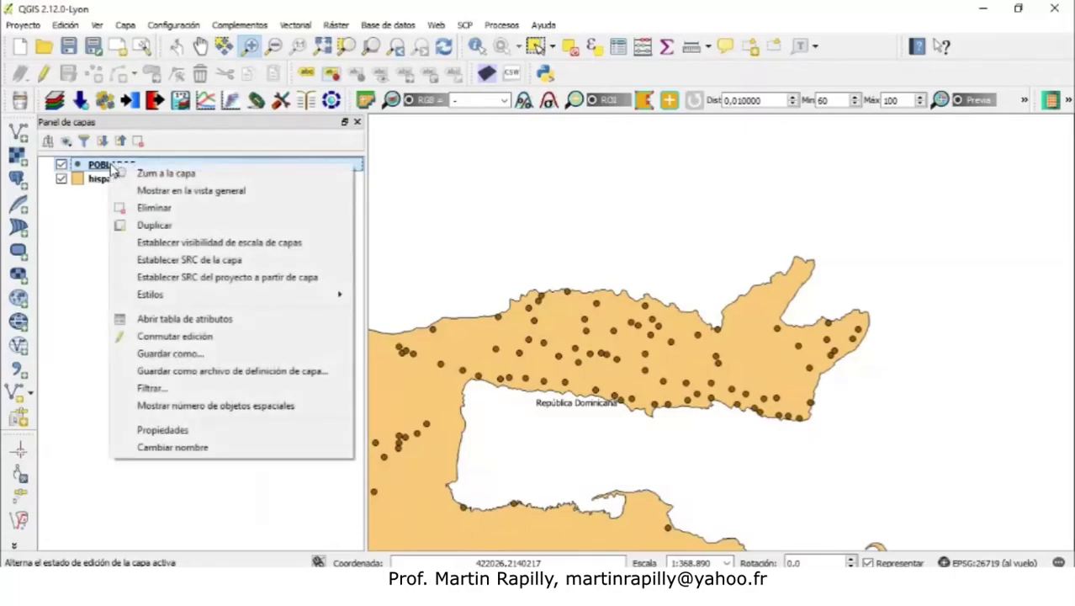
left_click(165, 320)
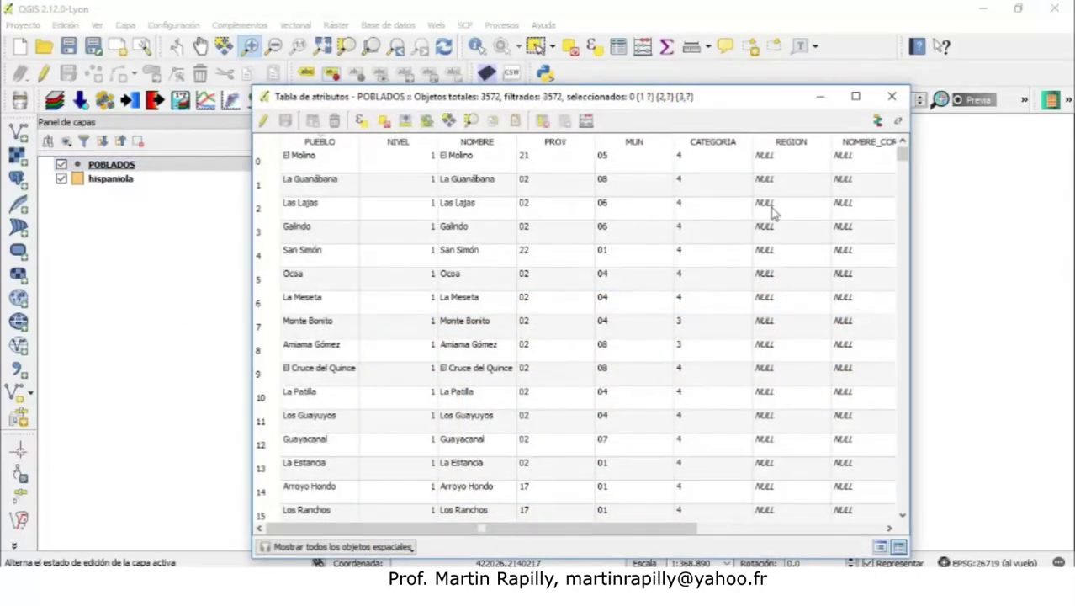
left_click(856, 96)
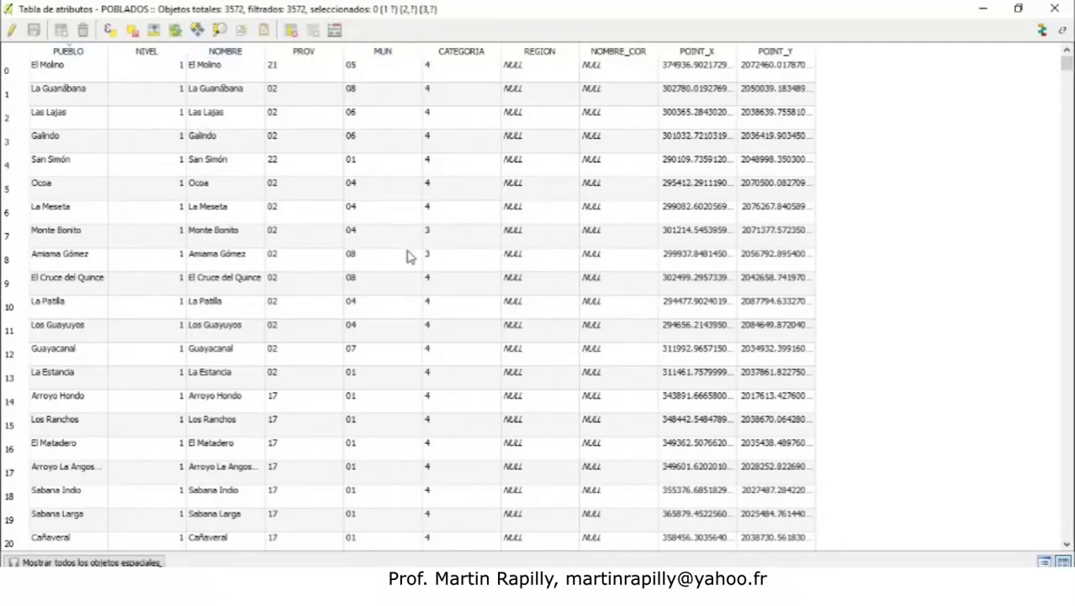
Step: Select several records of the POBLADOS table one after another, ending on row 14, Arroyo Hondo
left_click(12, 70)
left_click(15, 99, "ctrl")
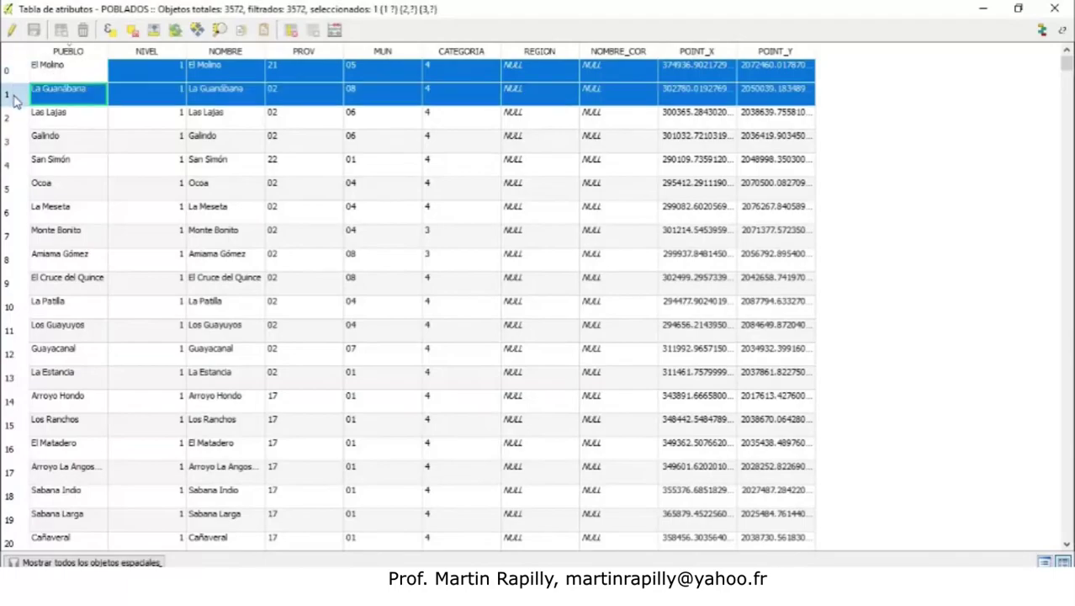
left_click(14, 99)
left_click(10, 119)
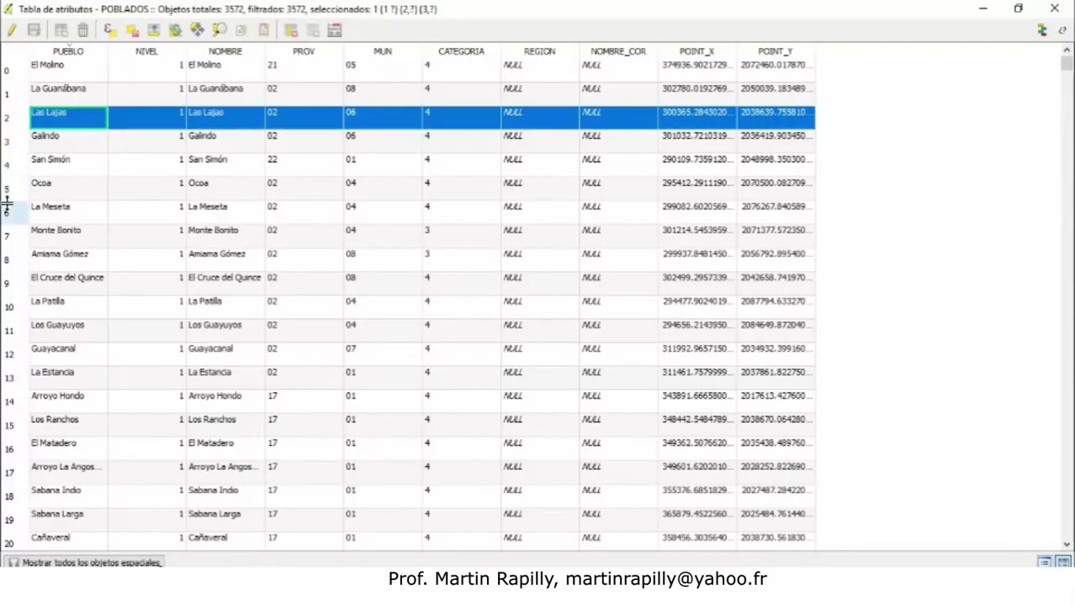
left_click(17, 404)
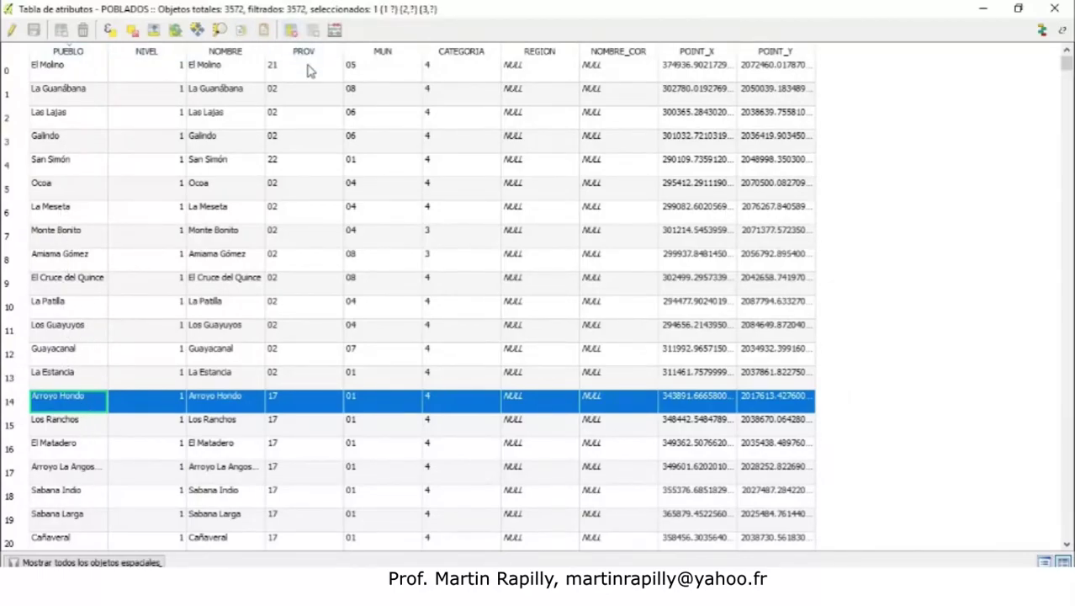
Step: Sort the POBLADOS attribute table alphabetically by the NOMBRE field and close the table
left_click(247, 56)
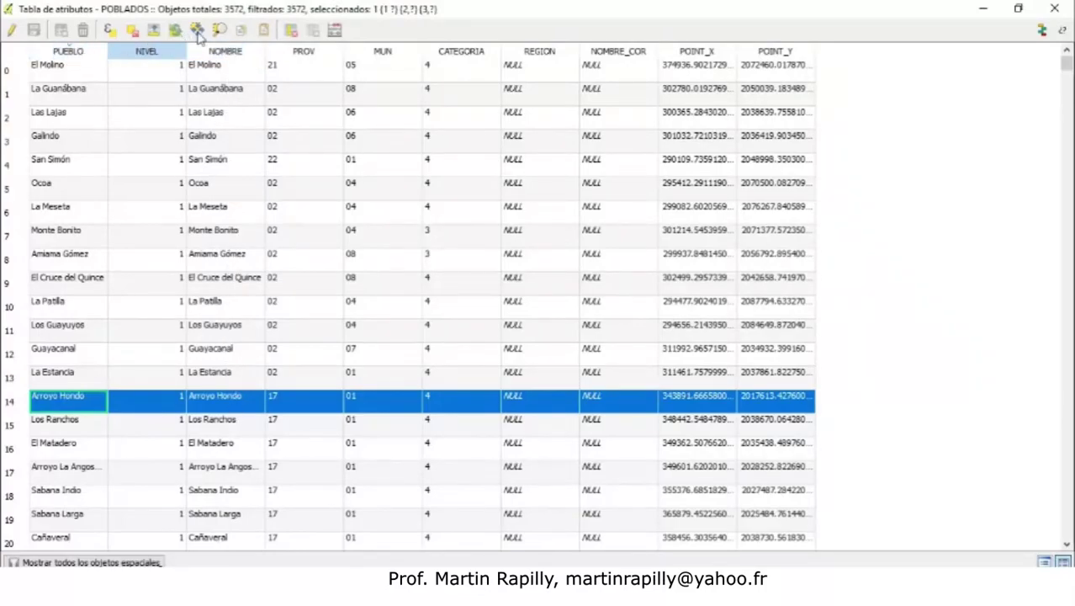
left_click(249, 54)
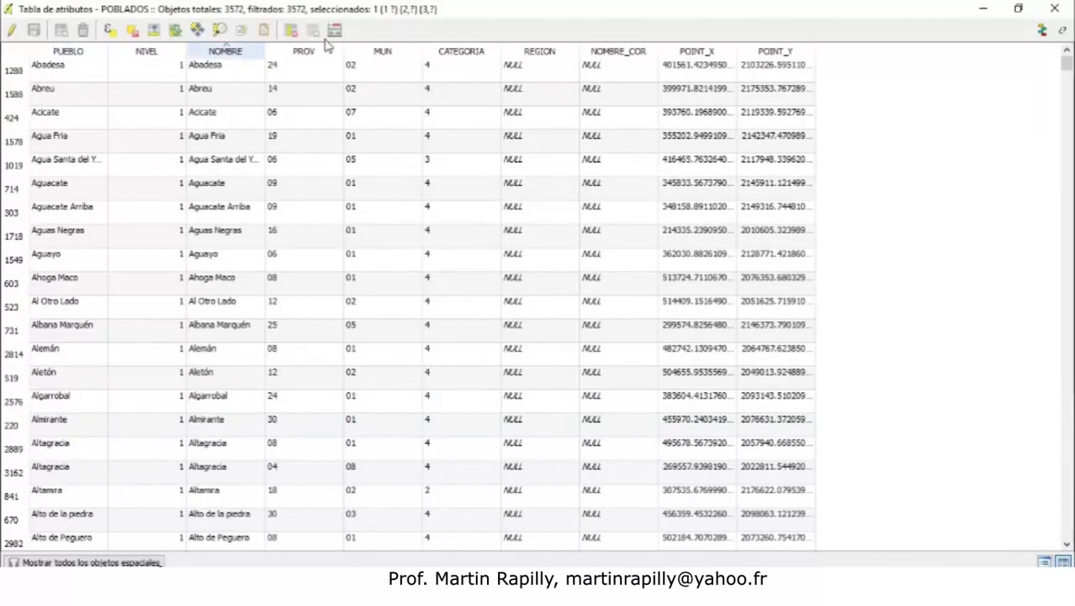
left_click(1054, 8)
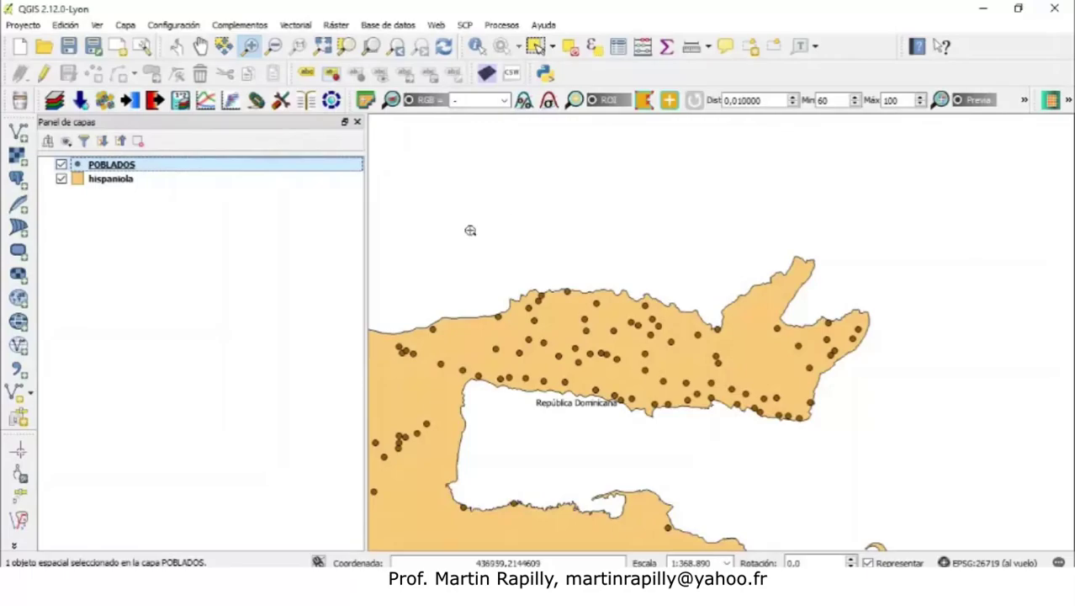
Step: Hide the hispaniola layer and turn on labels for the POBLADOS layer using its NOMBRE field
left_click(61, 181)
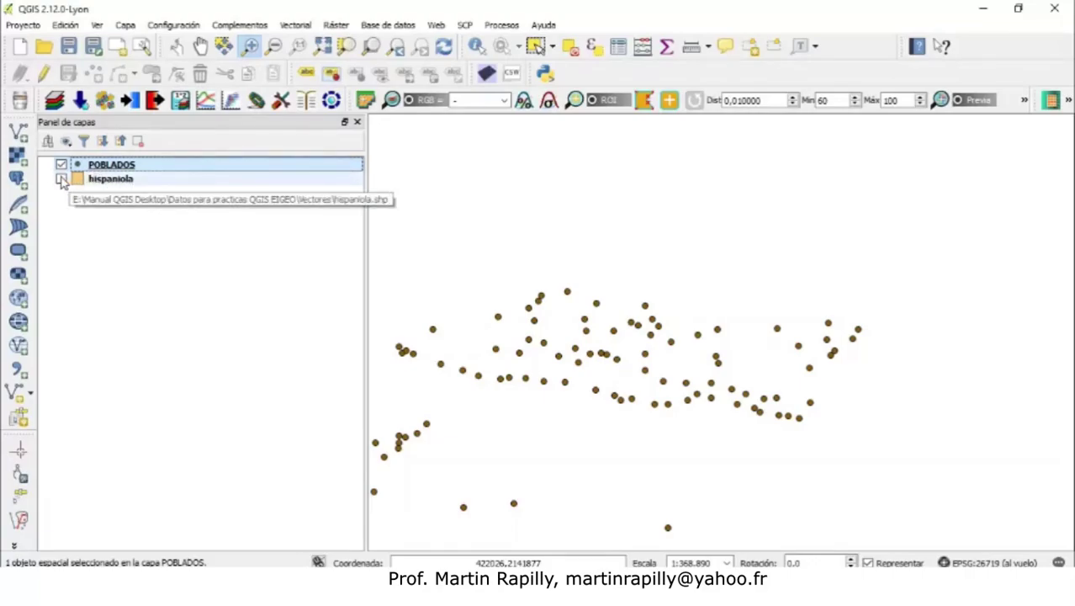
right_click(110, 167)
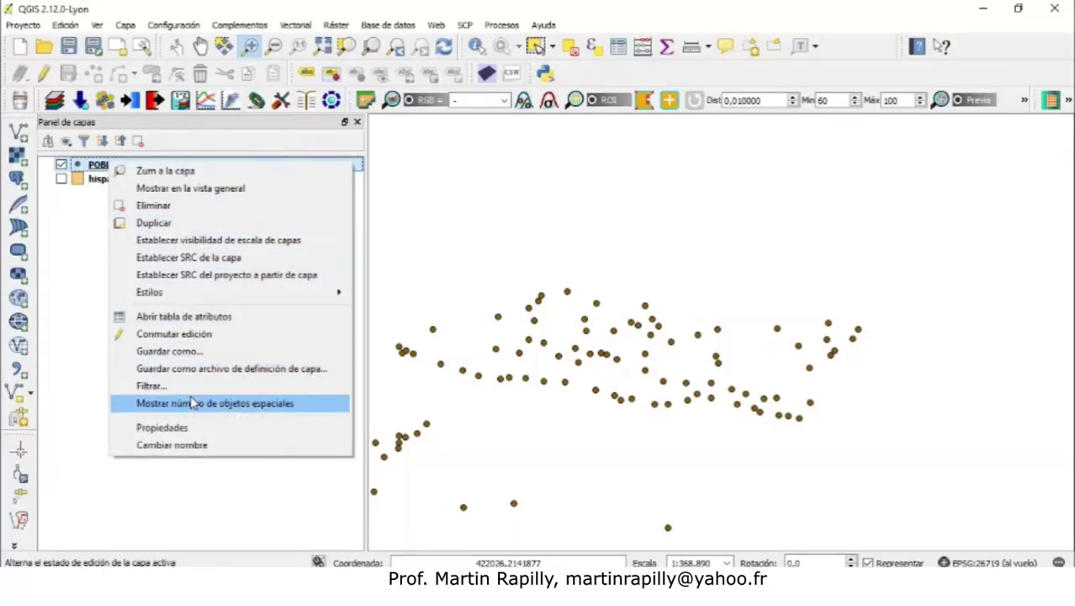
left_click(198, 431)
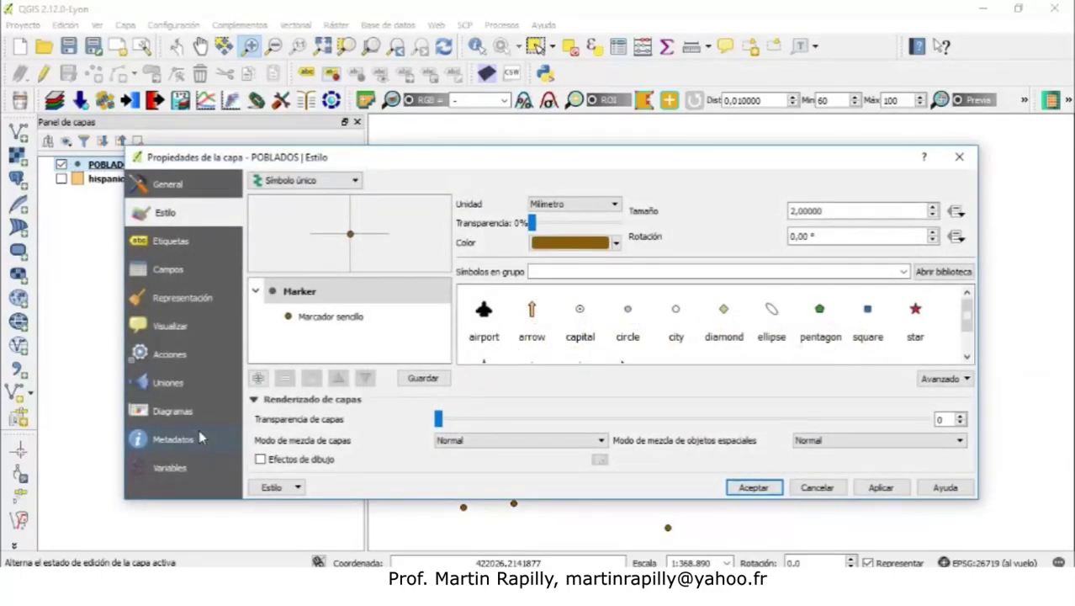
left_click(150, 239)
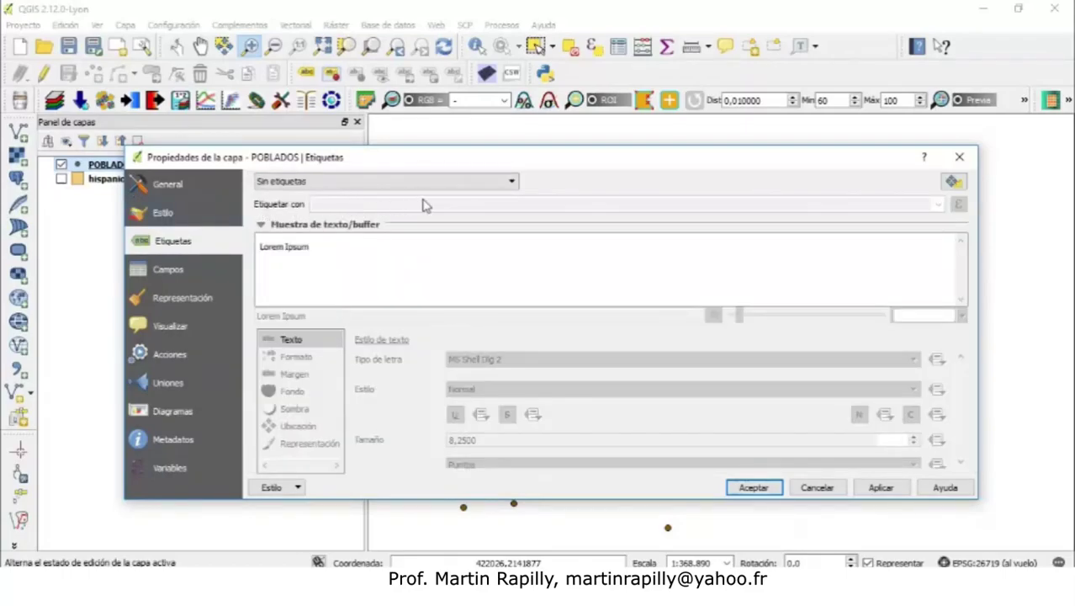
left_click(512, 184)
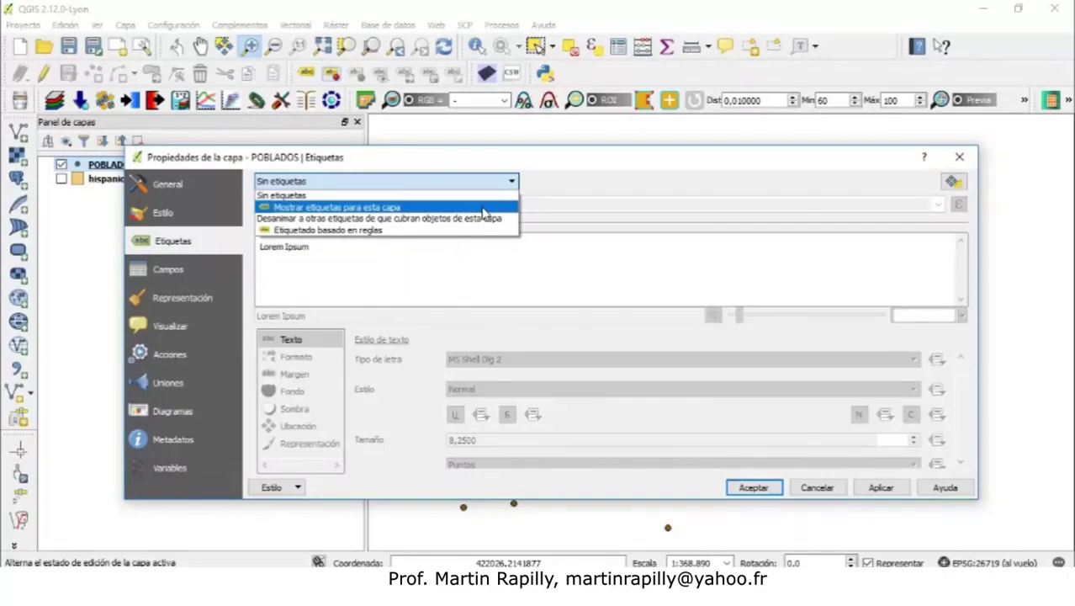
left_click(483, 211)
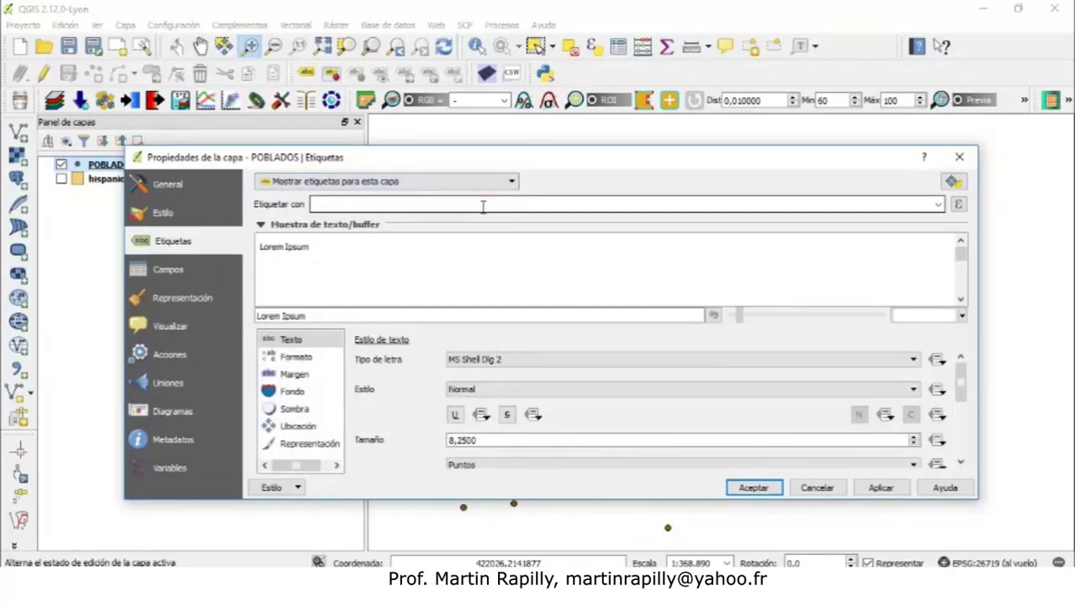
left_click(939, 206)
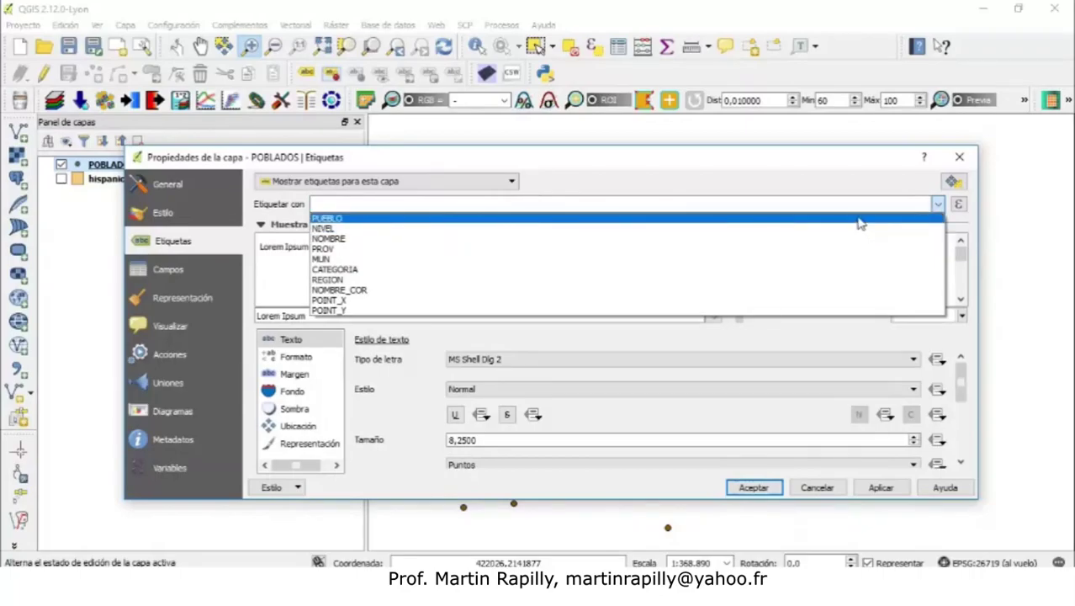
left_click(820, 248)
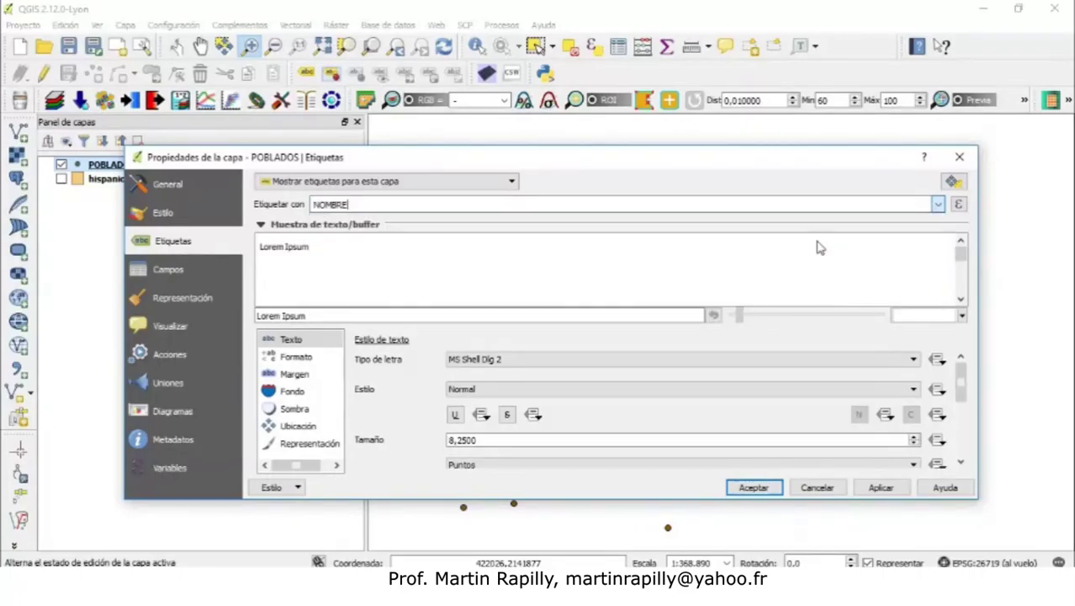
left_click(881, 491)
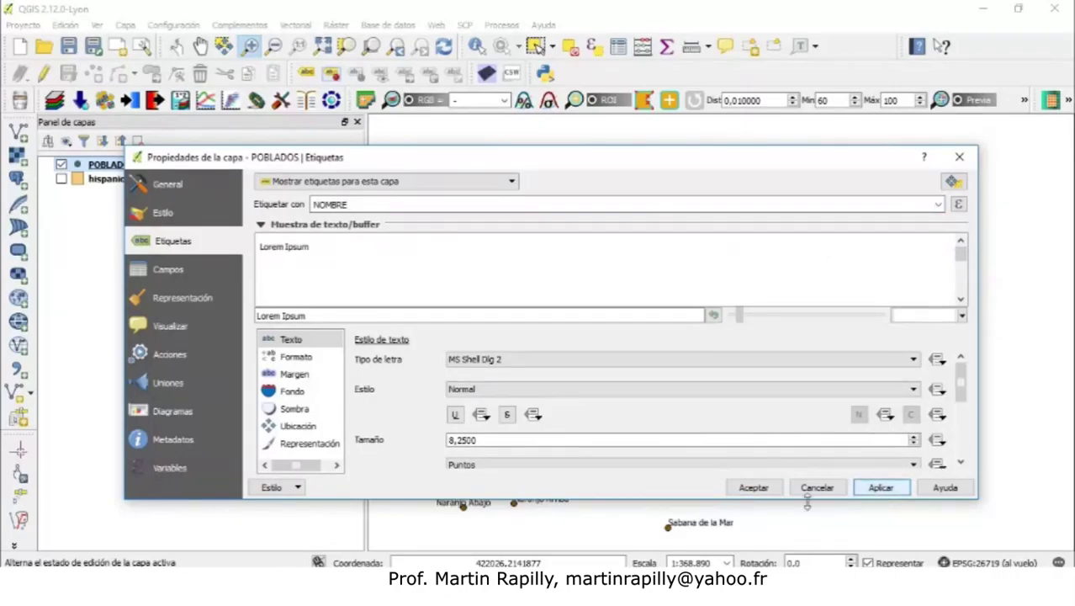
left_click(763, 489)
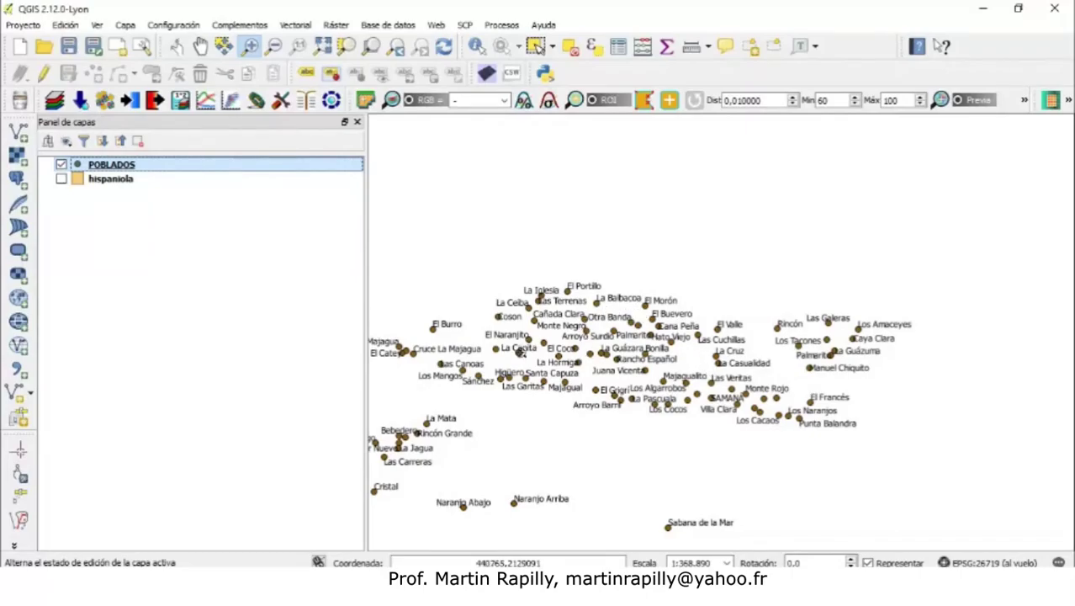
Step: Make the hispaniola layer visible again beneath the labelled towns
left_click_drag(487, 234, 685, 416)
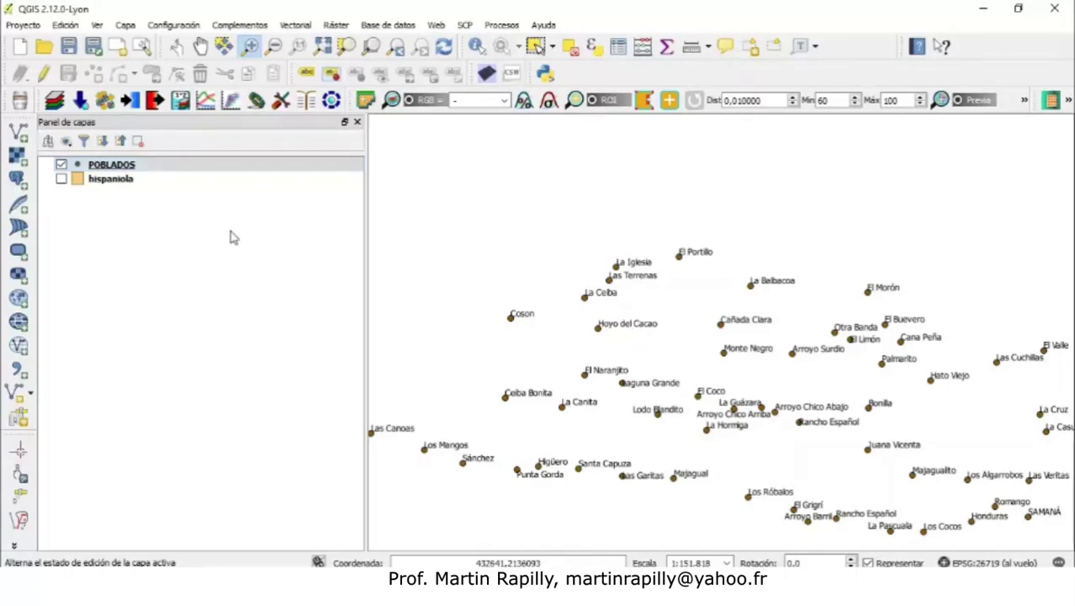
left_click(61, 179)
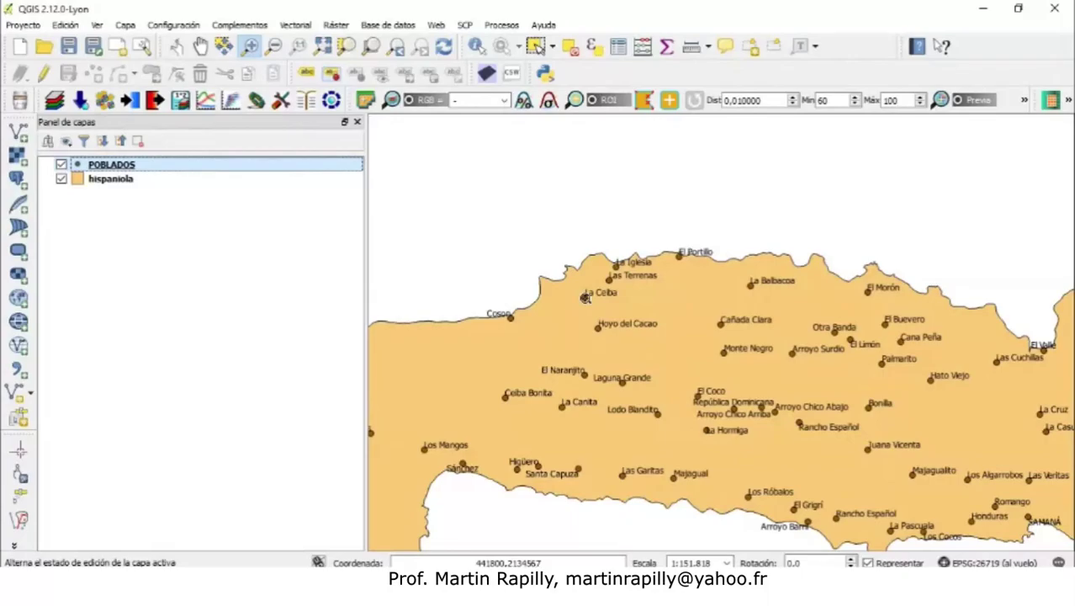
Step: Change the POBLADOS layer's marker to the predefined square symbol in its style properties
right_click(113, 169)
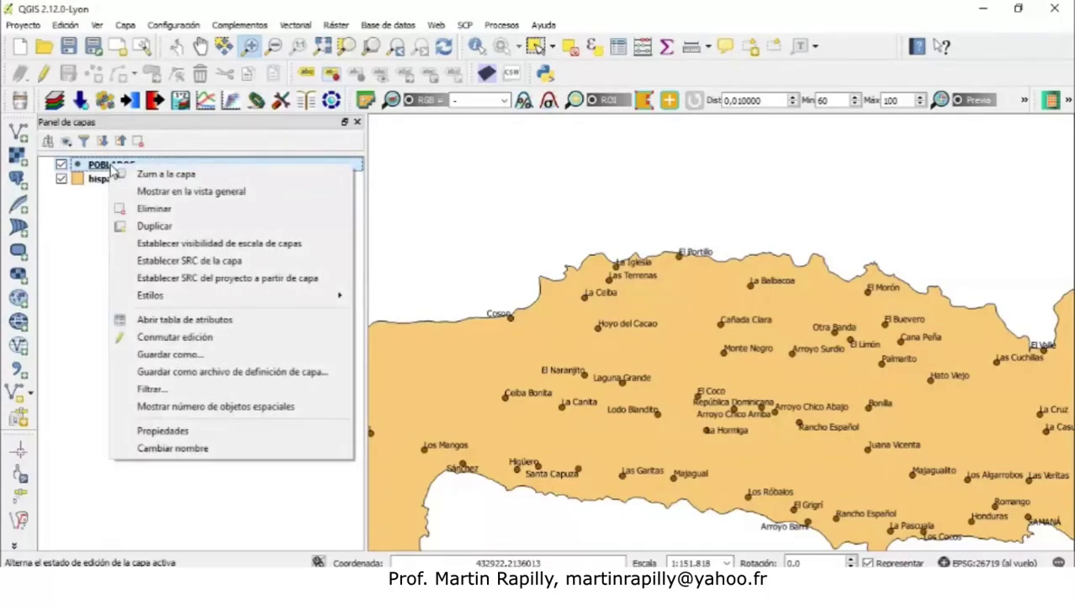
left_click(168, 432)
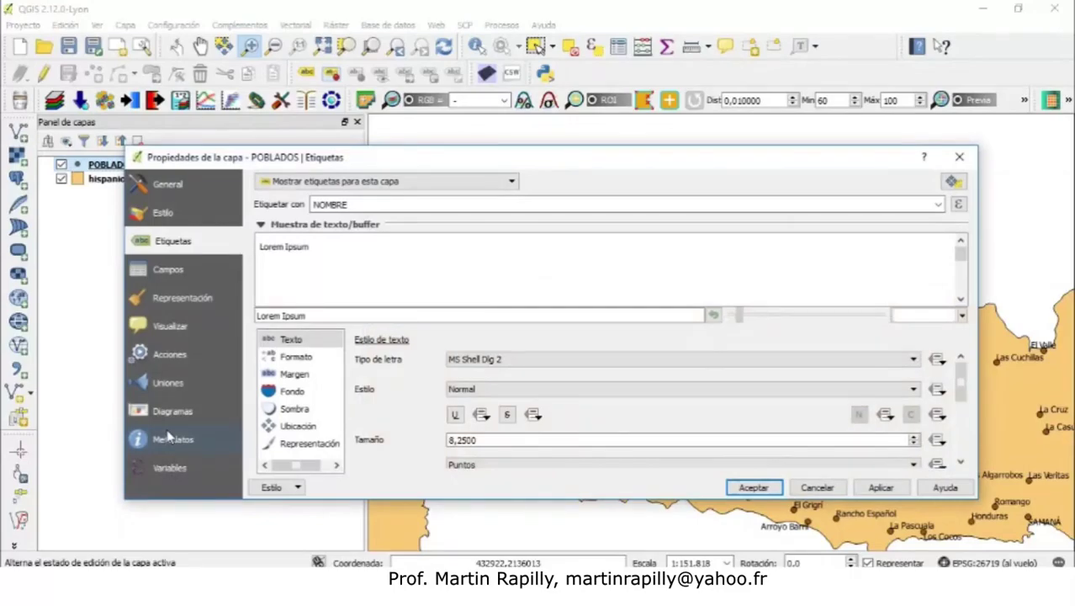
left_click(166, 212)
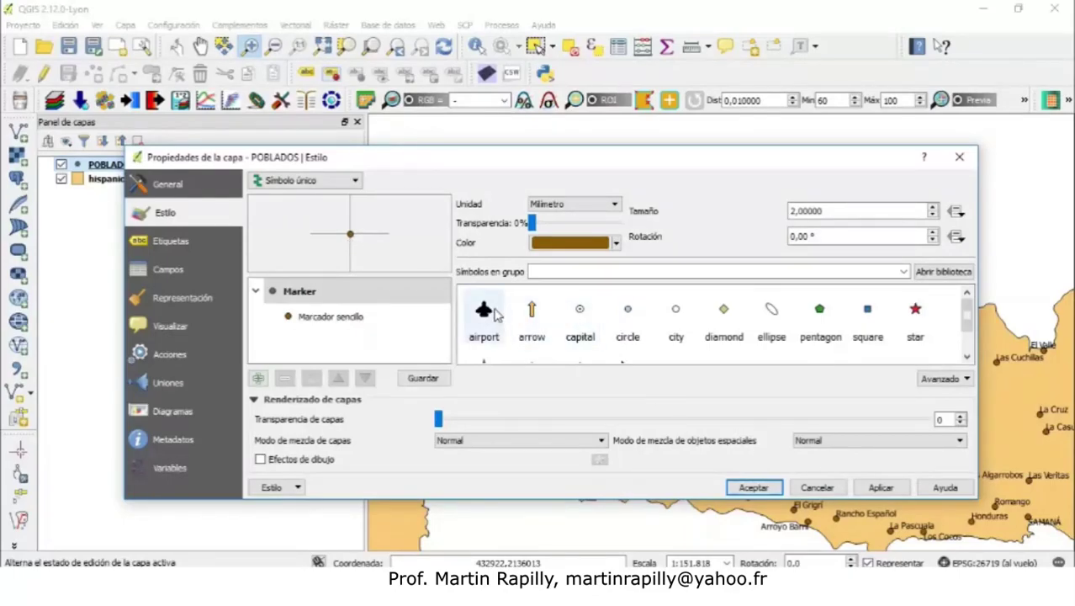
mouse_move(967, 316)
left_mouse_down()
mouse_move(967, 336)
mouse_move(967, 307)
left_mouse_up()
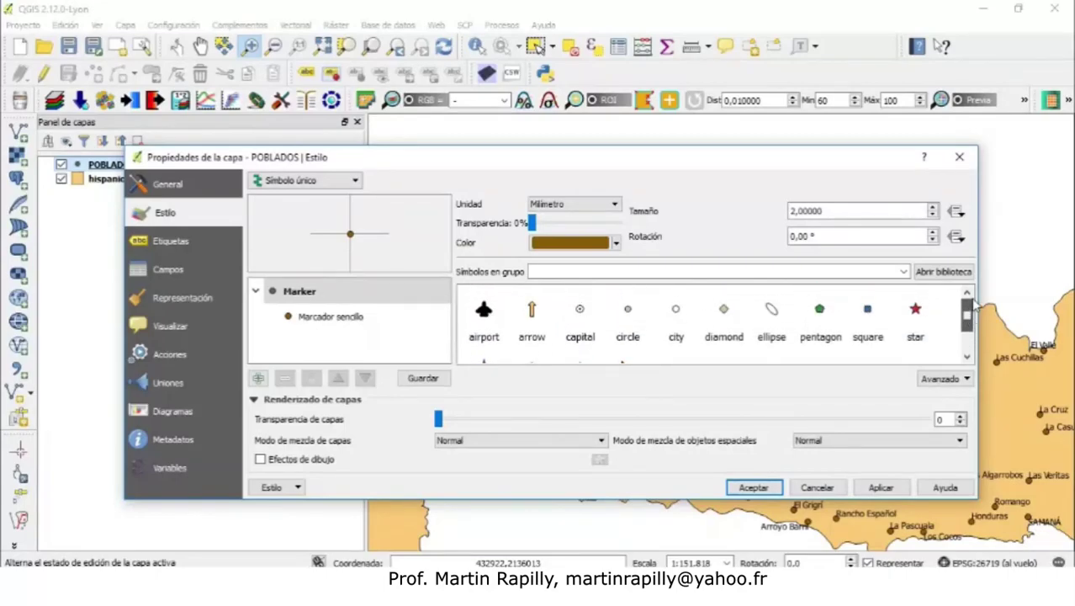
left_click(872, 315)
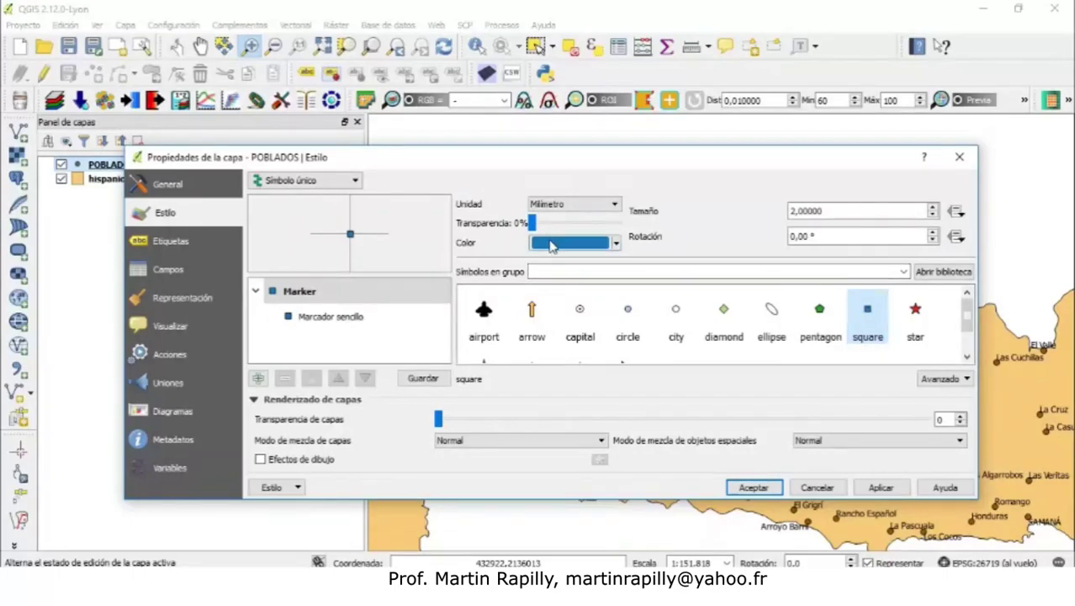
Step: Set the POBLADOS marker colour to red #eb112e and apply the new style to the layer
left_click(565, 243)
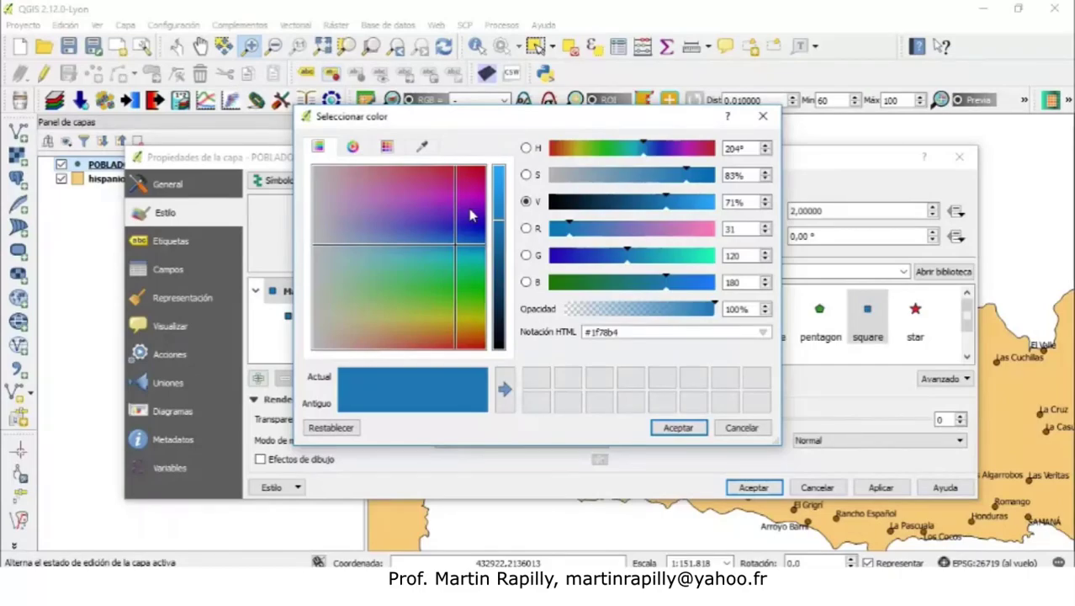
left_click(478, 174)
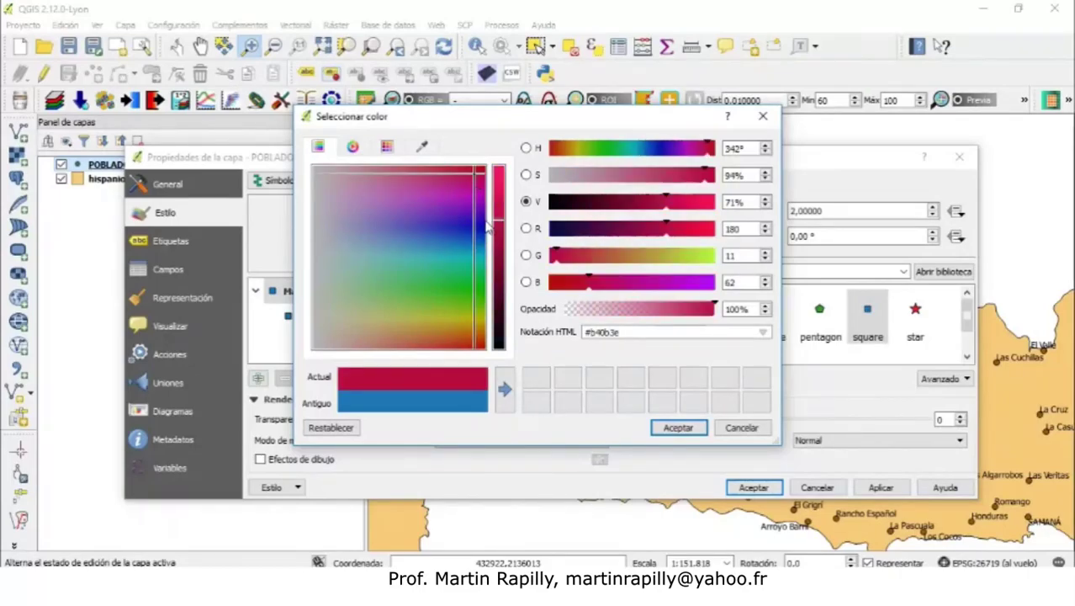
mouse_move(501, 202)
left_mouse_down()
mouse_move(499, 192)
mouse_move(508, 223)
mouse_move(497, 187)
left_mouse_up()
left_click(468, 175)
left_click(470, 173)
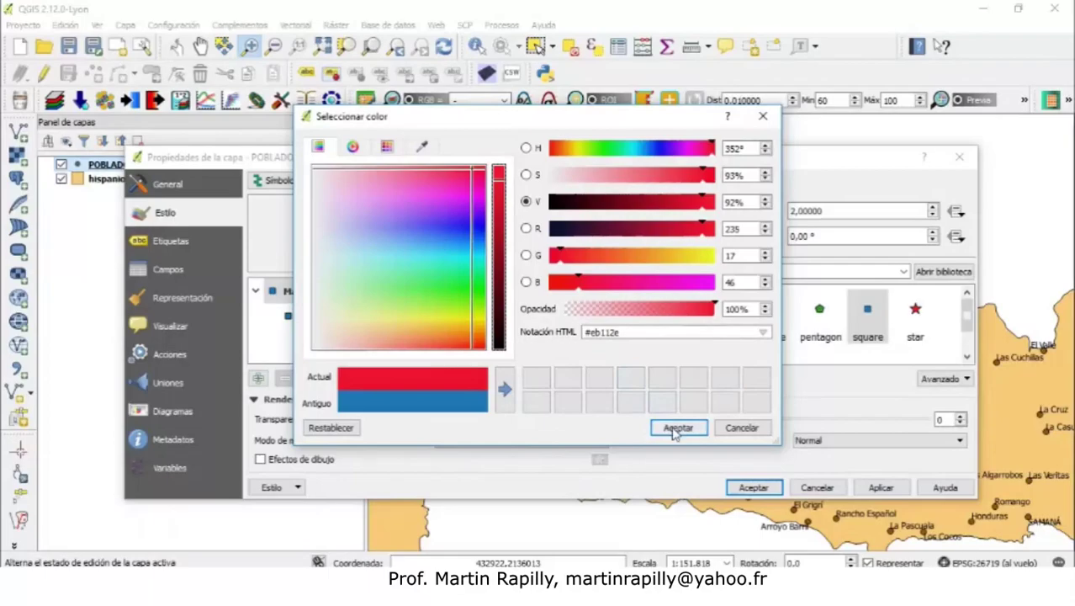
left_click(677, 428)
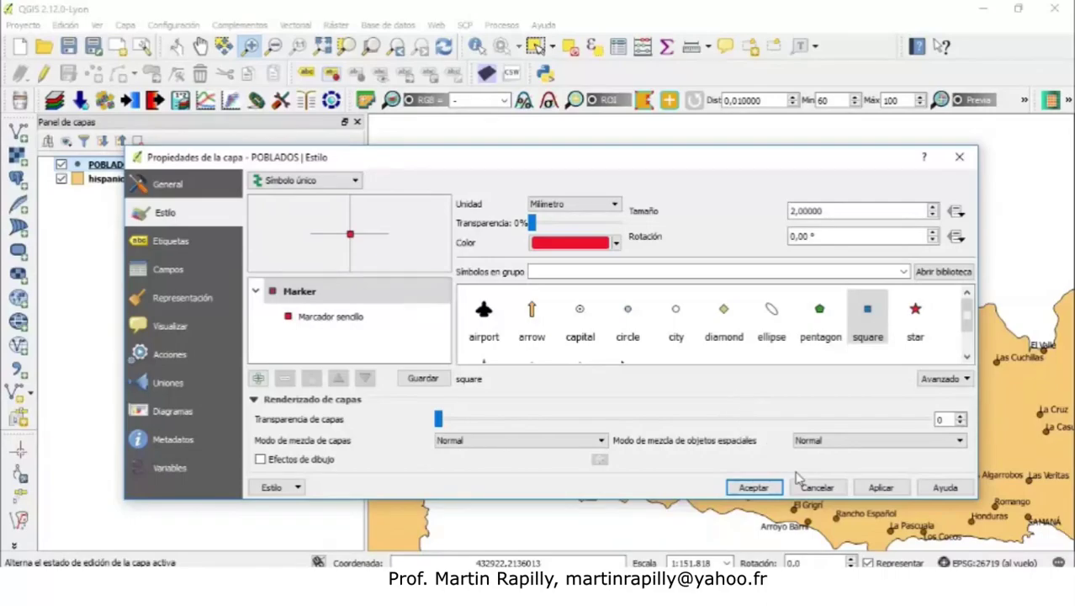
left_click(875, 492)
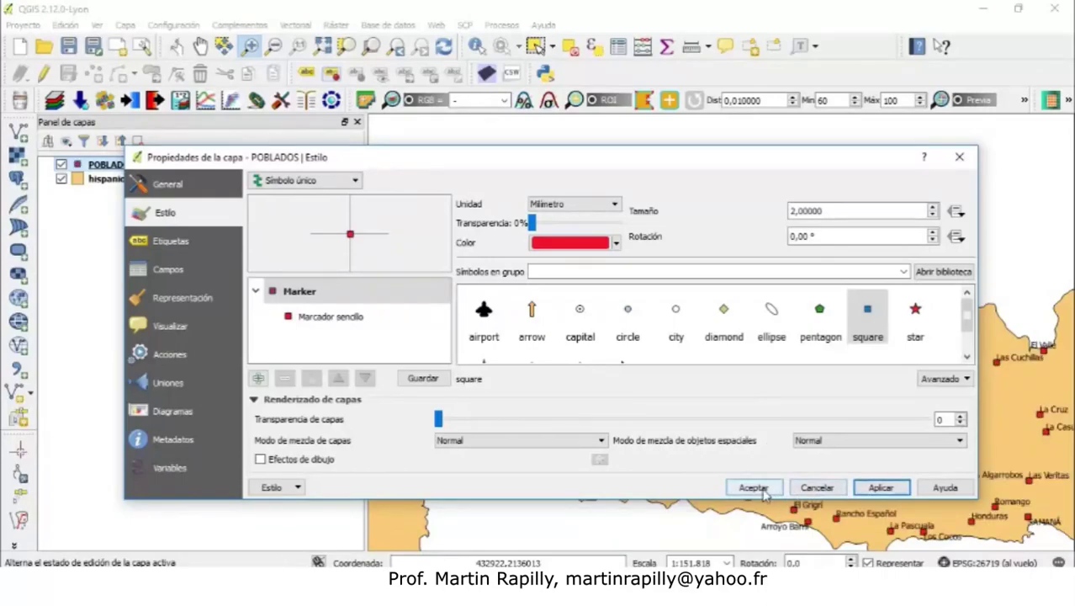
left_click(757, 490)
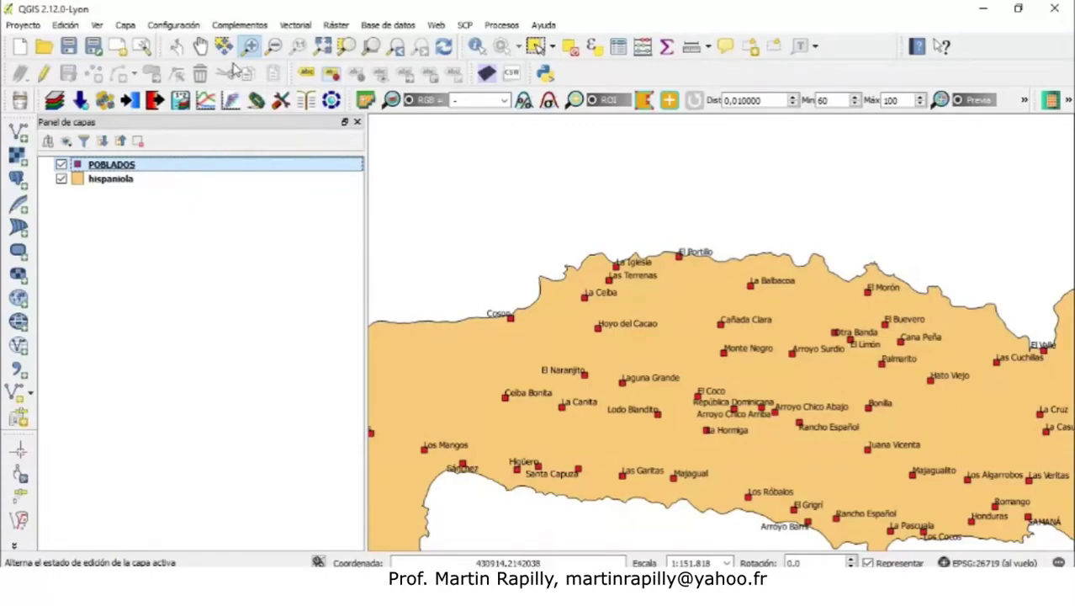
Step: Examine the restyled town markers across the whole island and on the north-eastern peninsula, and close the Python console
left_click(324, 49)
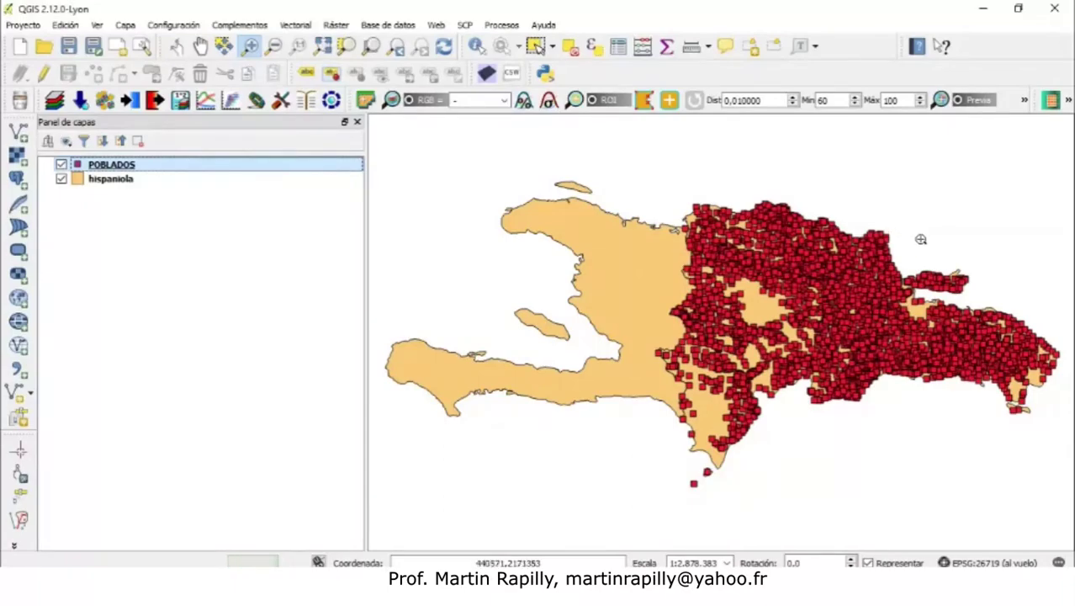
left_click_drag(902, 239, 983, 302)
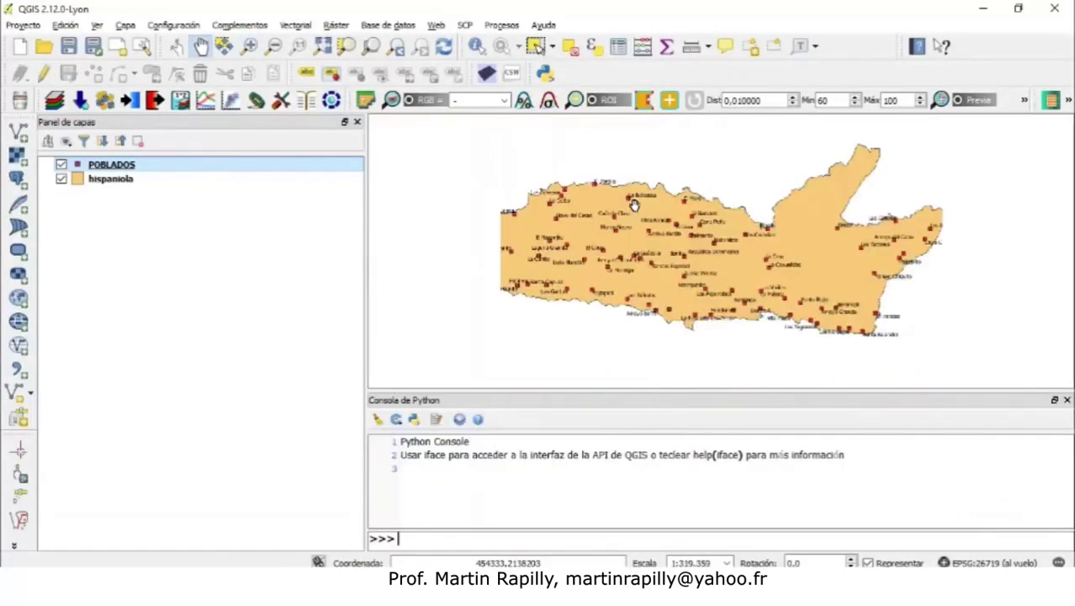
left_click(1066, 400)
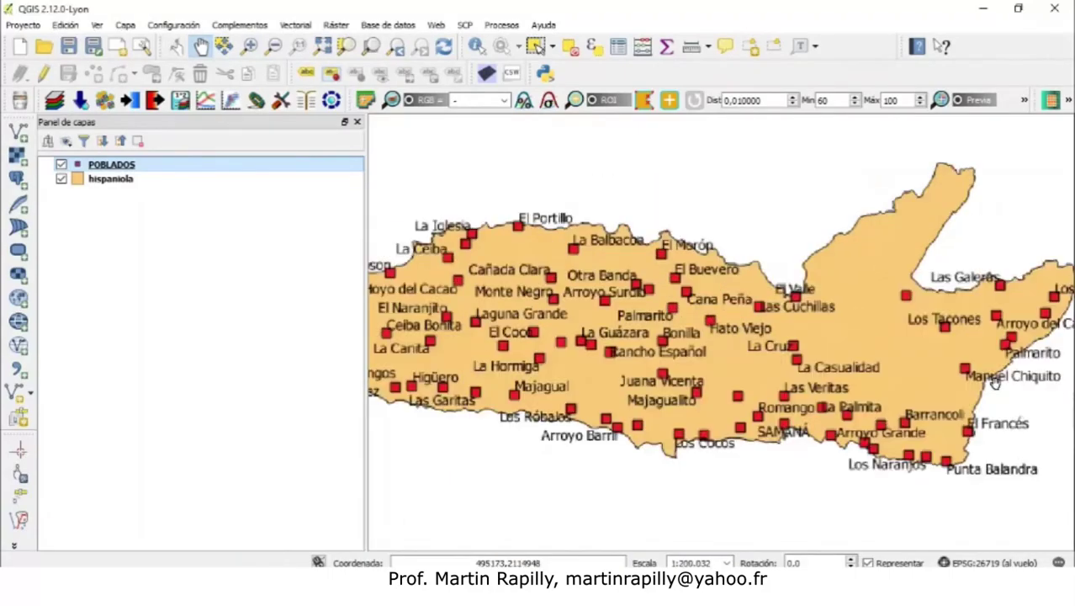
Step: Add the vector layer RIOS.shp from the Vectores folder with UTF-8 encoding
left_click(20, 131)
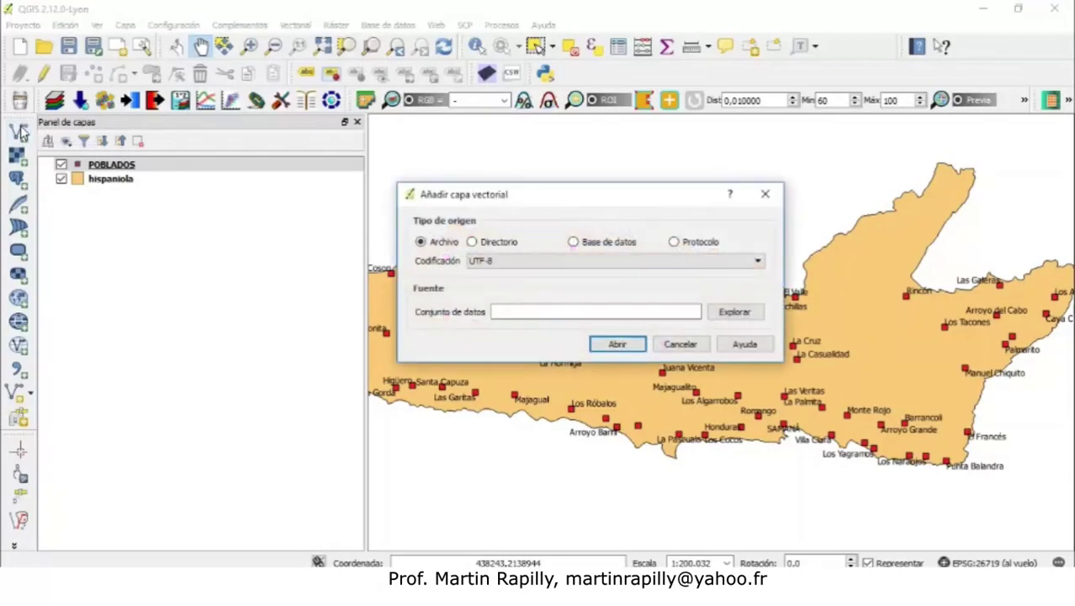
left_click(733, 312)
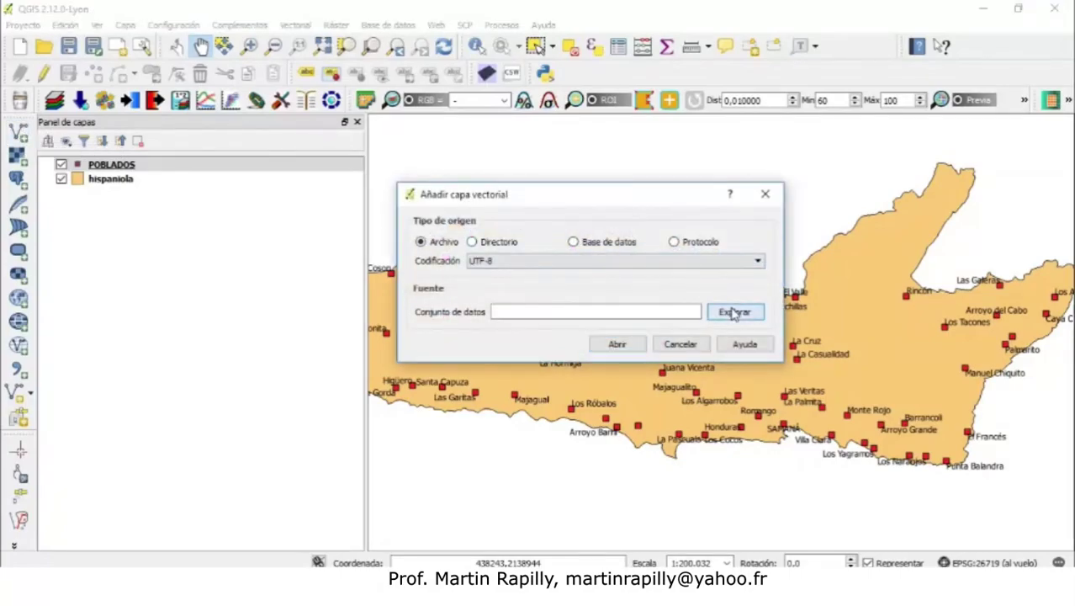
left_click_drag(1061, 271, 1060, 413)
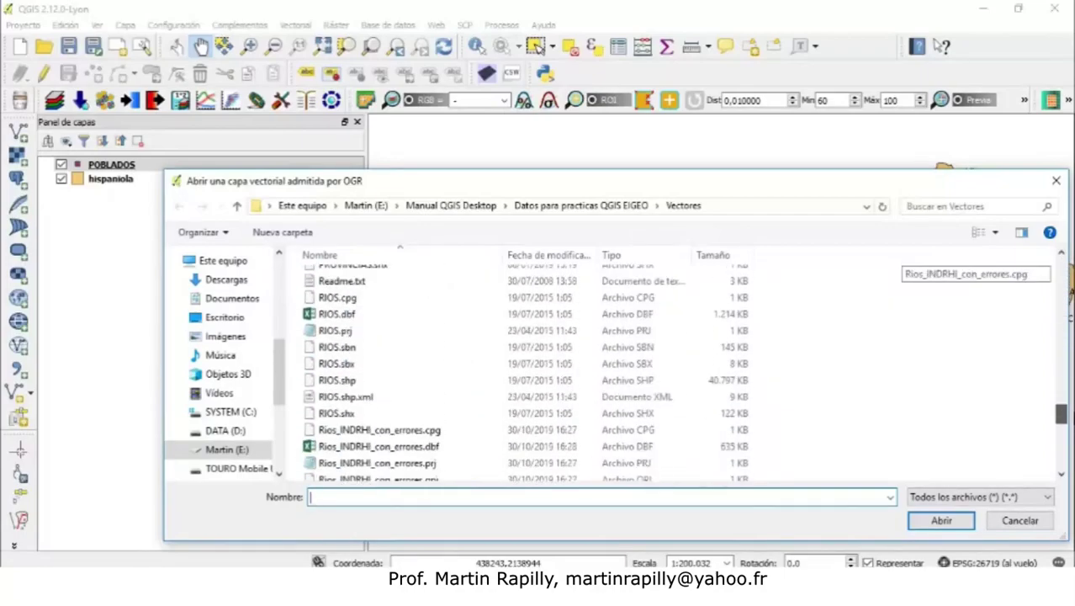
left_click(334, 381)
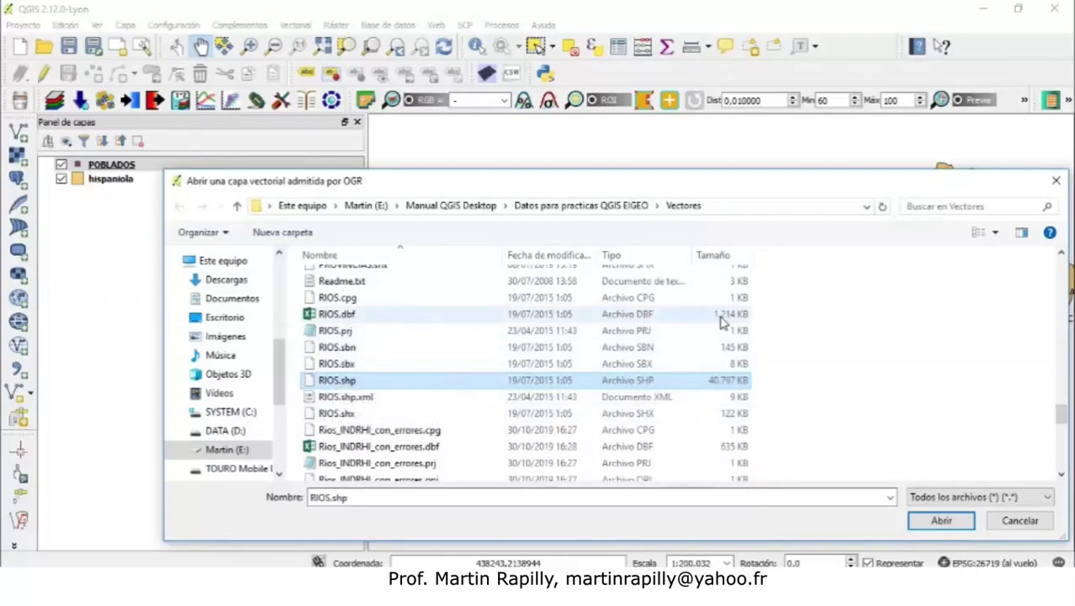
left_click_drag(294, 292, 376, 423)
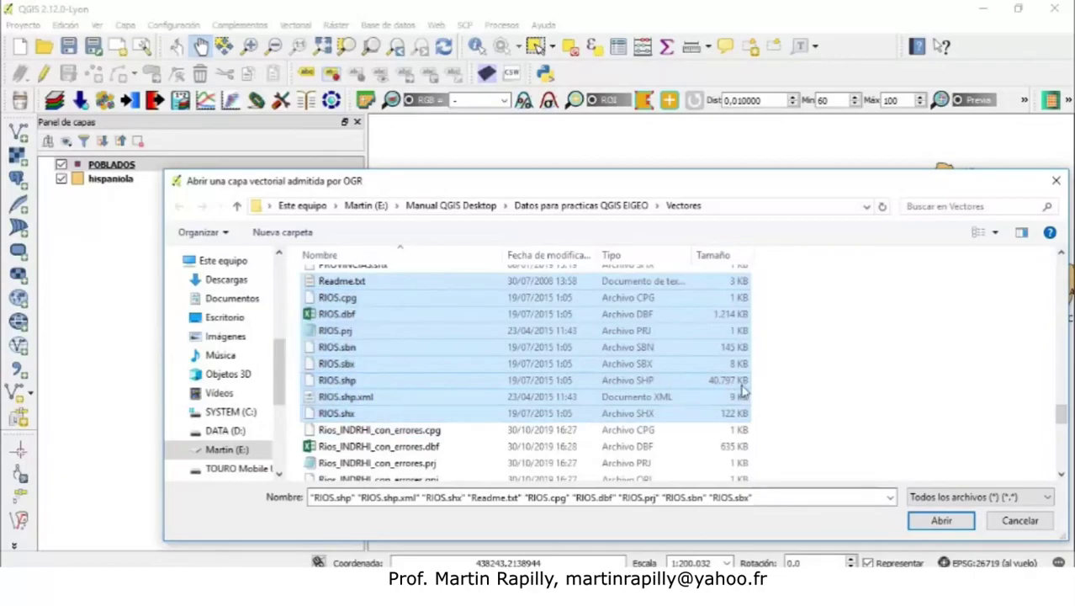
left_click(763, 385)
left_click(734, 387)
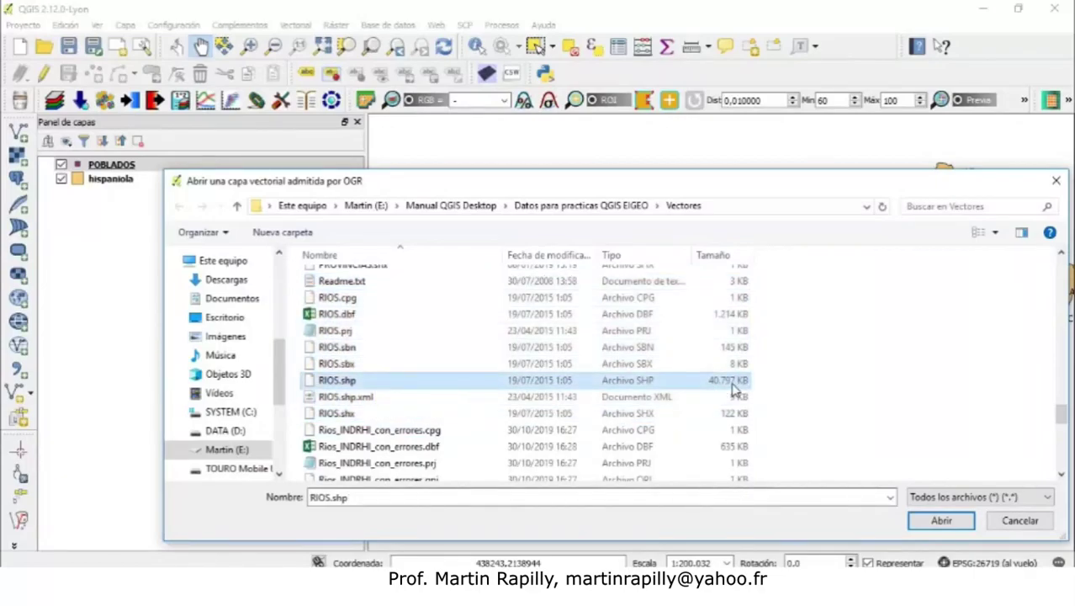
left_click(941, 522)
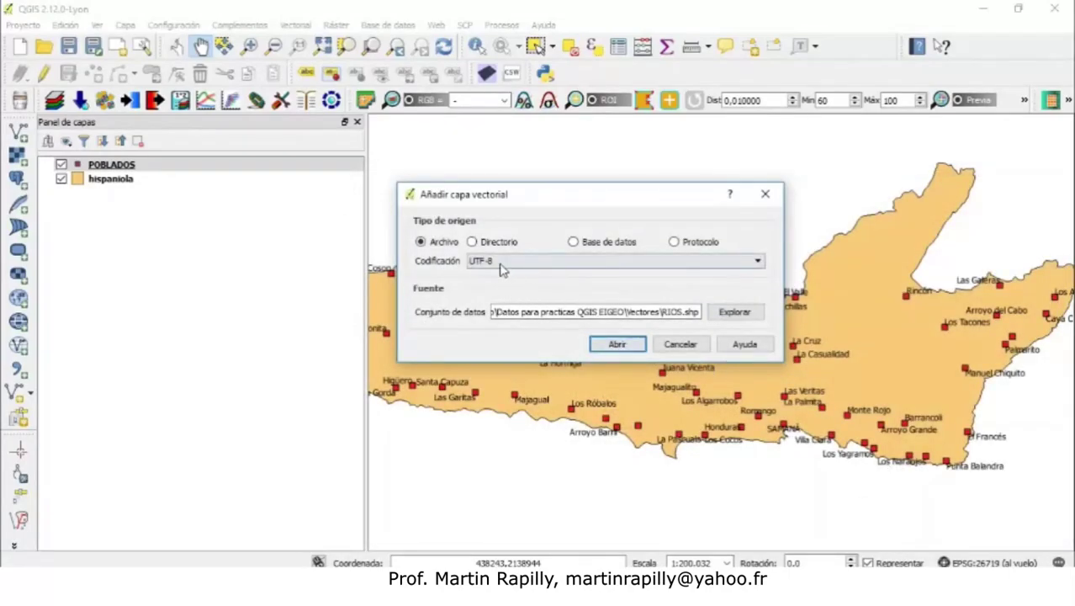
left_click(615, 344)
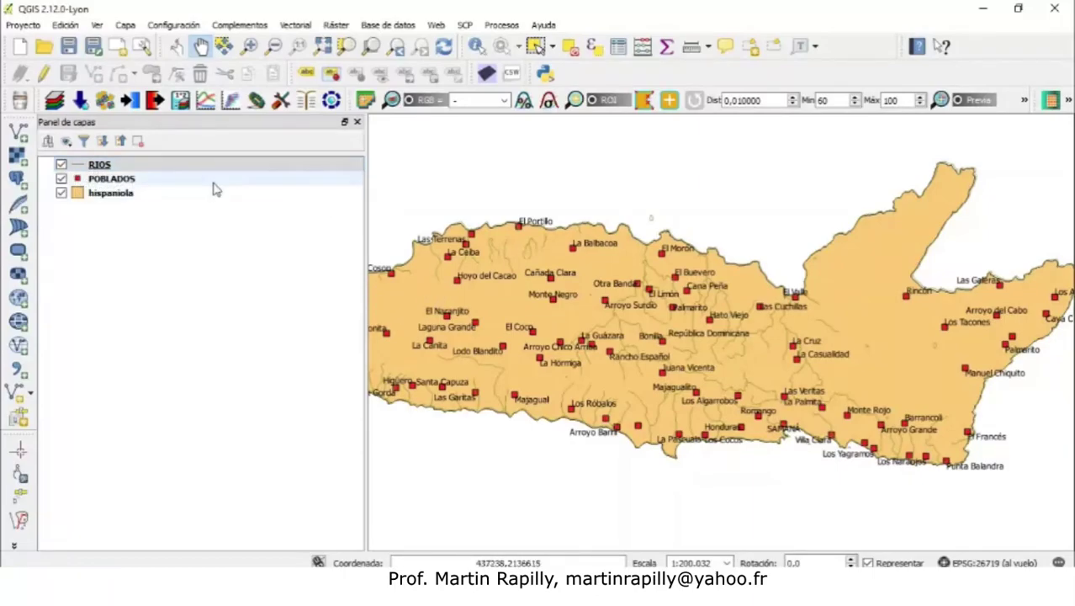
Step: Open the RIOS attribute table, examine the LENGTH_MET, NOMBRE and clave fields, and close the table
right_click(110, 165)
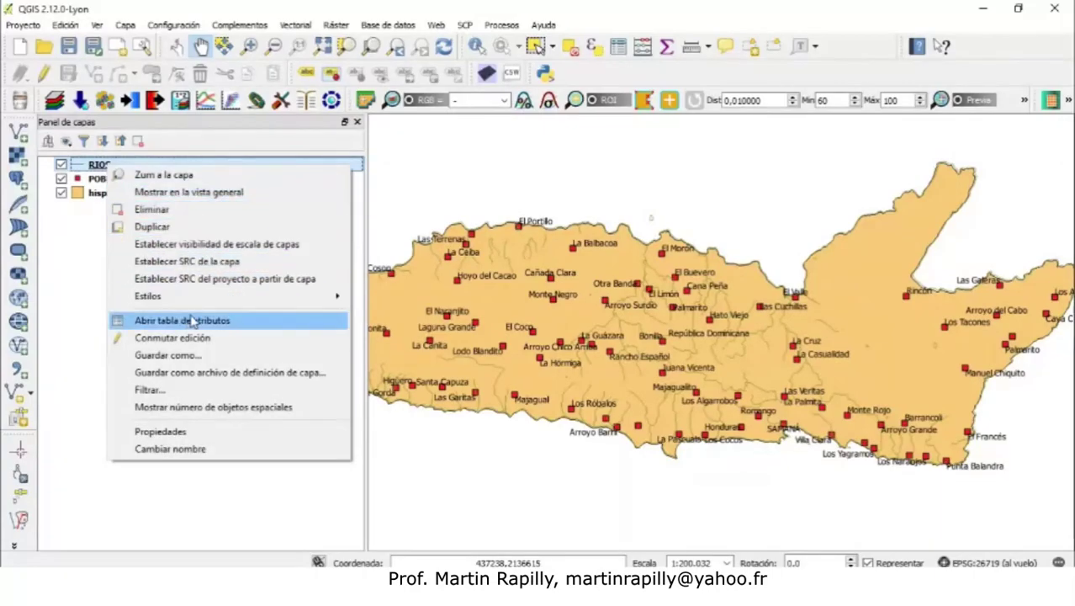
left_click(233, 323)
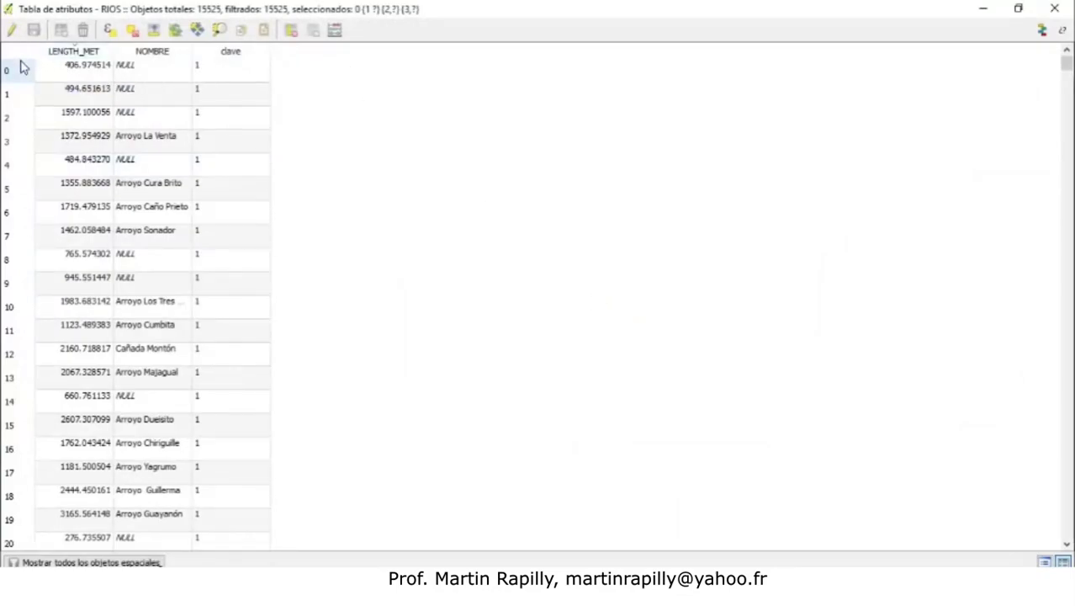
left_click(54, 73)
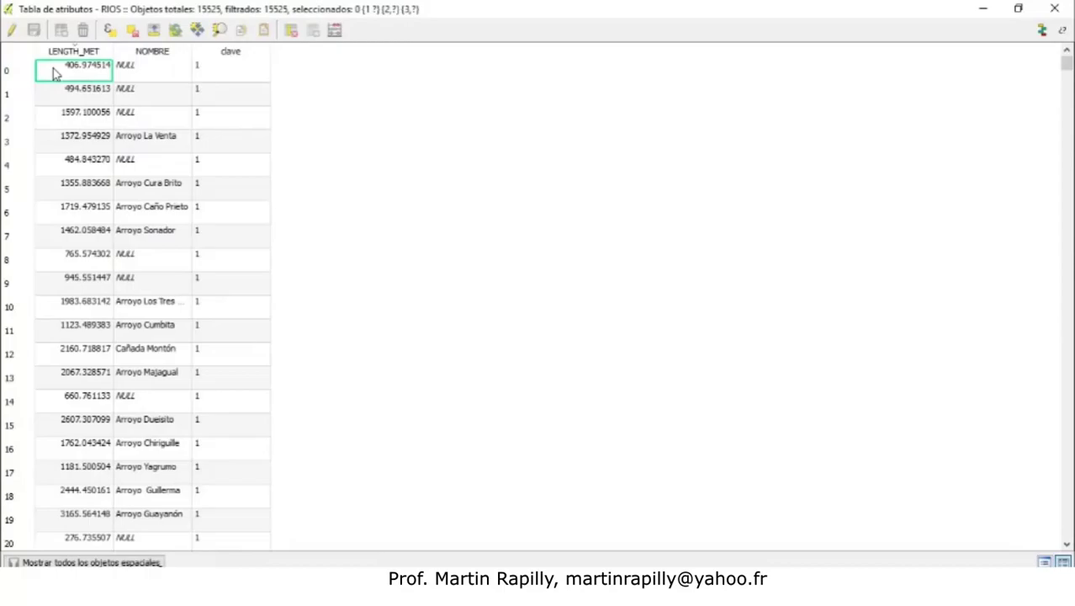
left_click(66, 138)
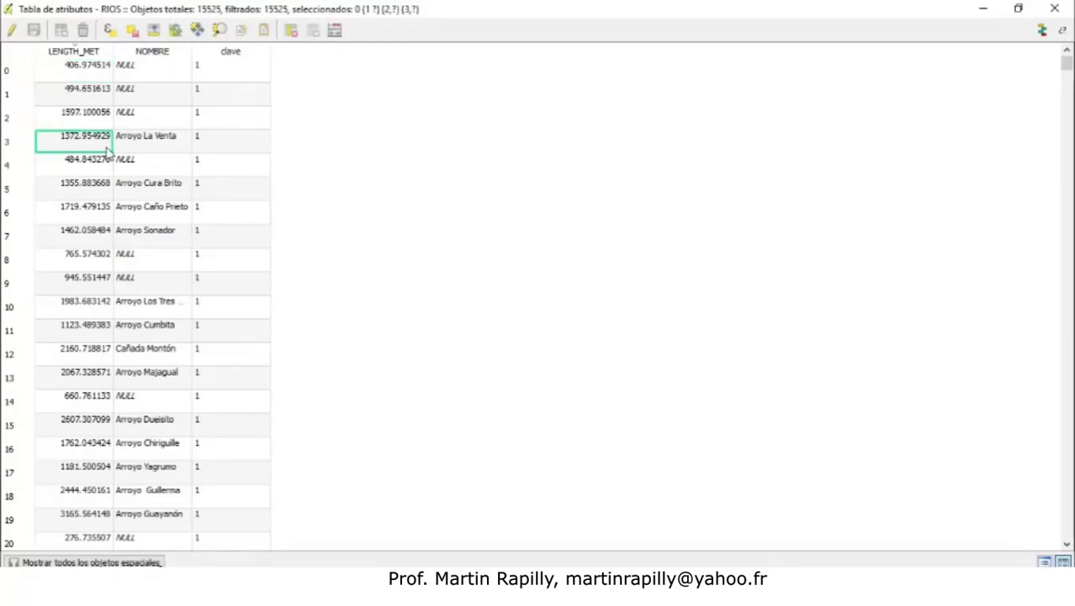
left_click(154, 144)
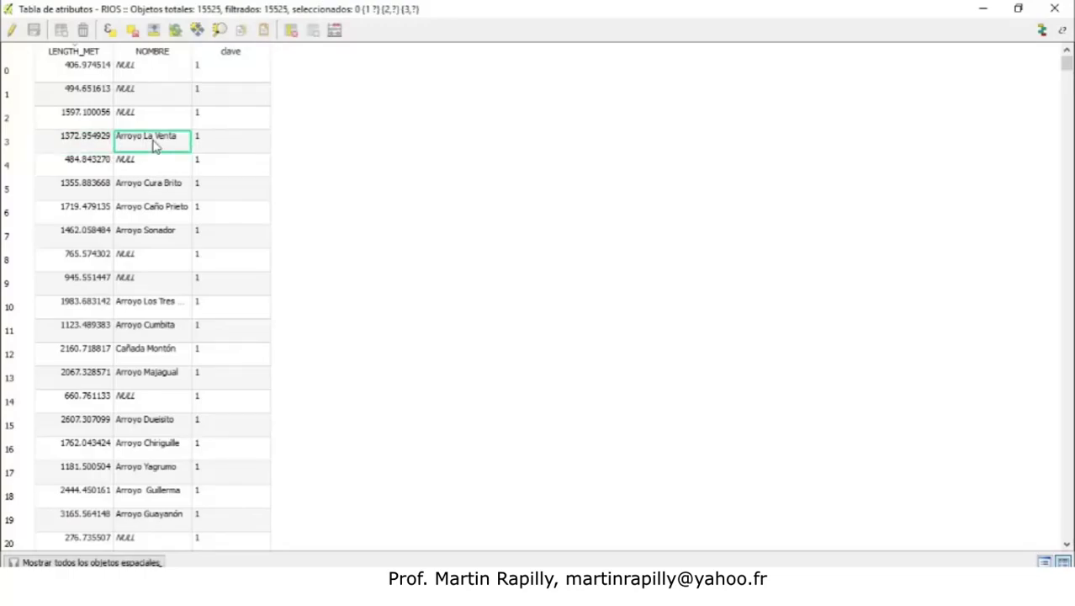
left_click(223, 143)
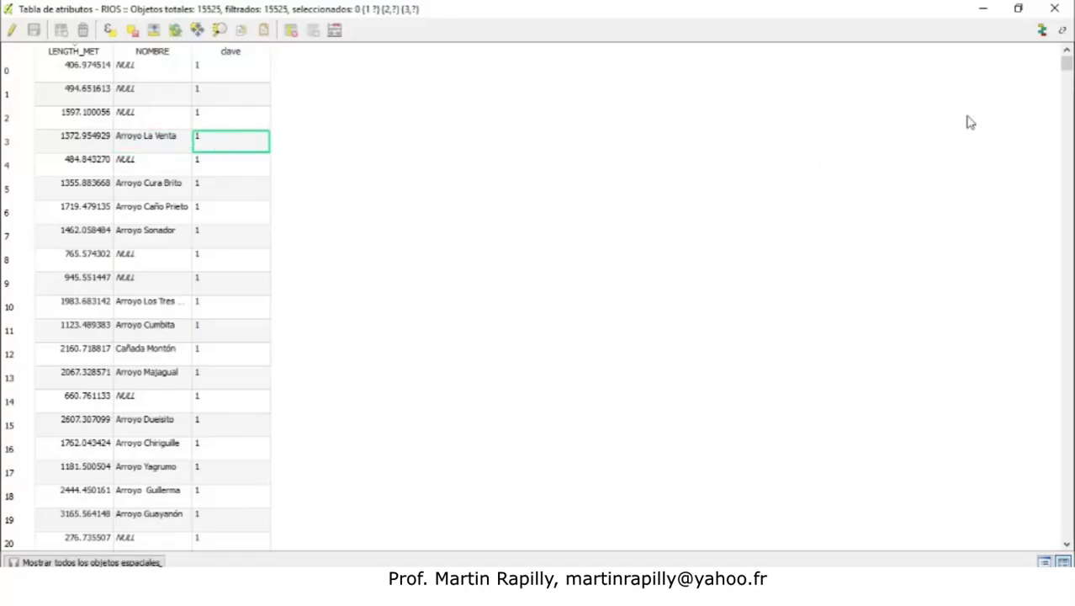
mouse_move(1067, 63)
left_mouse_down()
mouse_move(1067, 528)
mouse_move(1067, 63)
left_mouse_up()
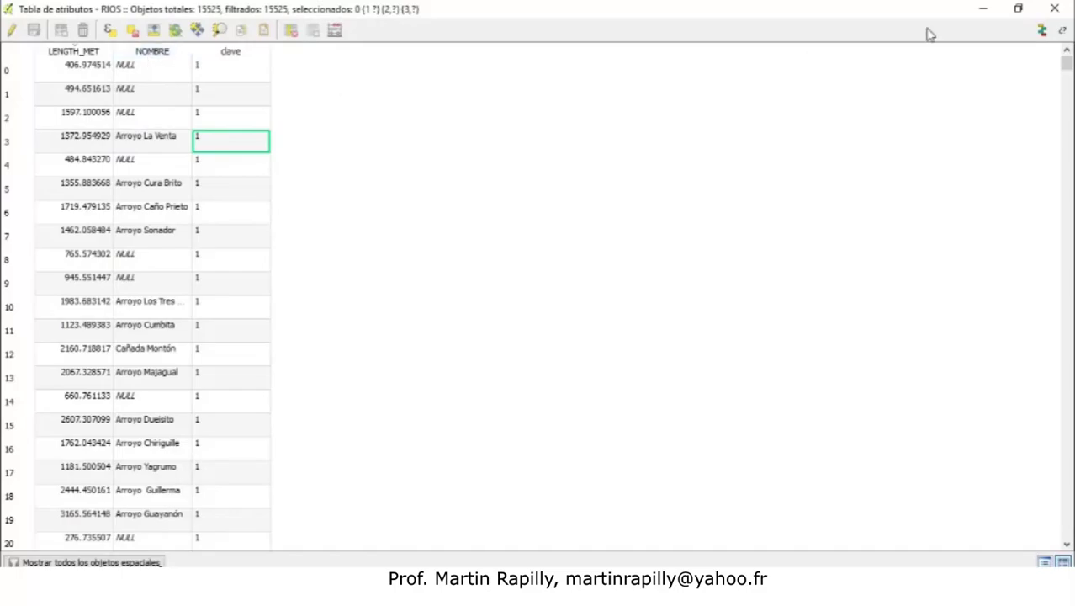
left_click(1054, 8)
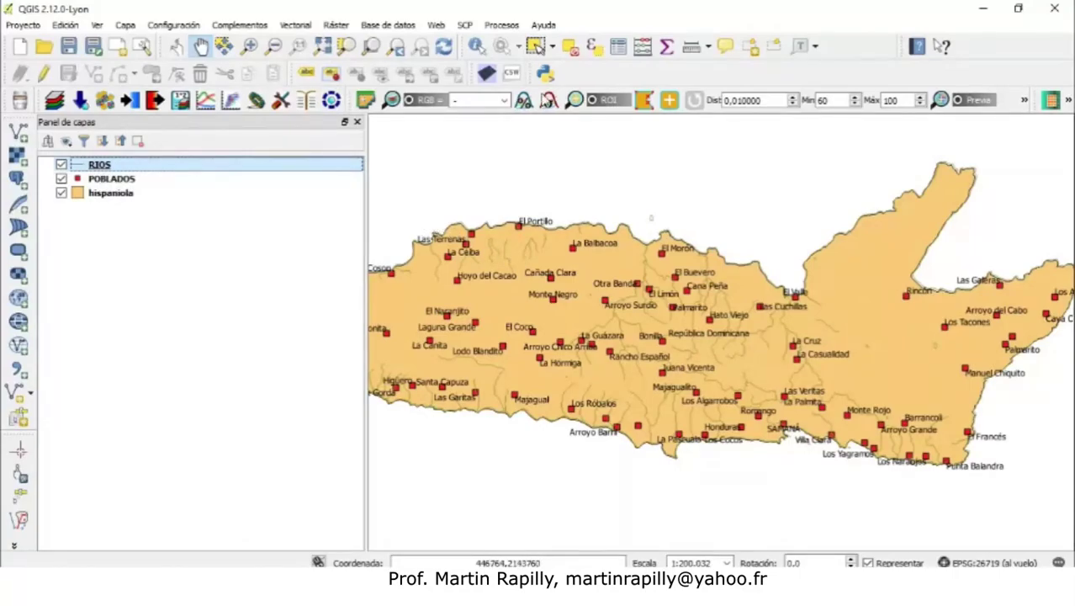
Step: Identify several rivers of the RIOS layer on the north-eastern peninsula to check their length and name attributes
left_click(476, 48)
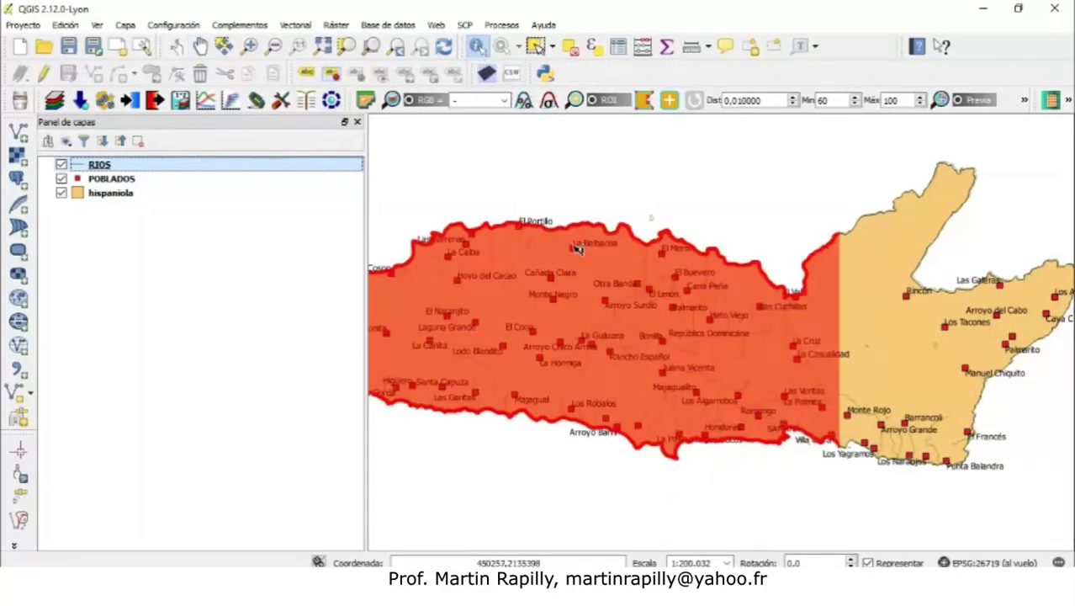
left_click(543, 249)
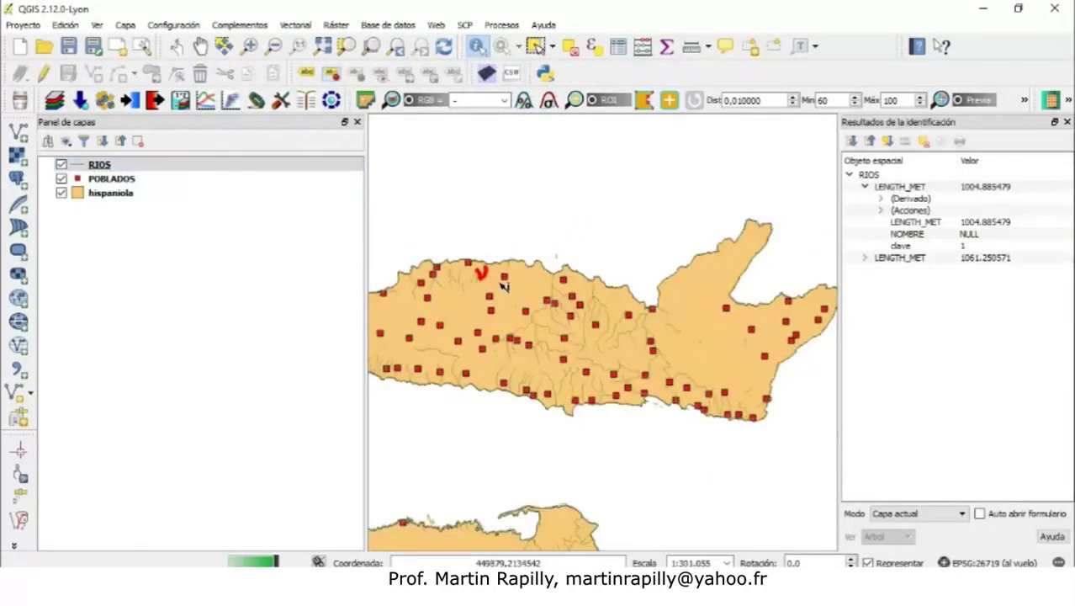
left_click(555, 283)
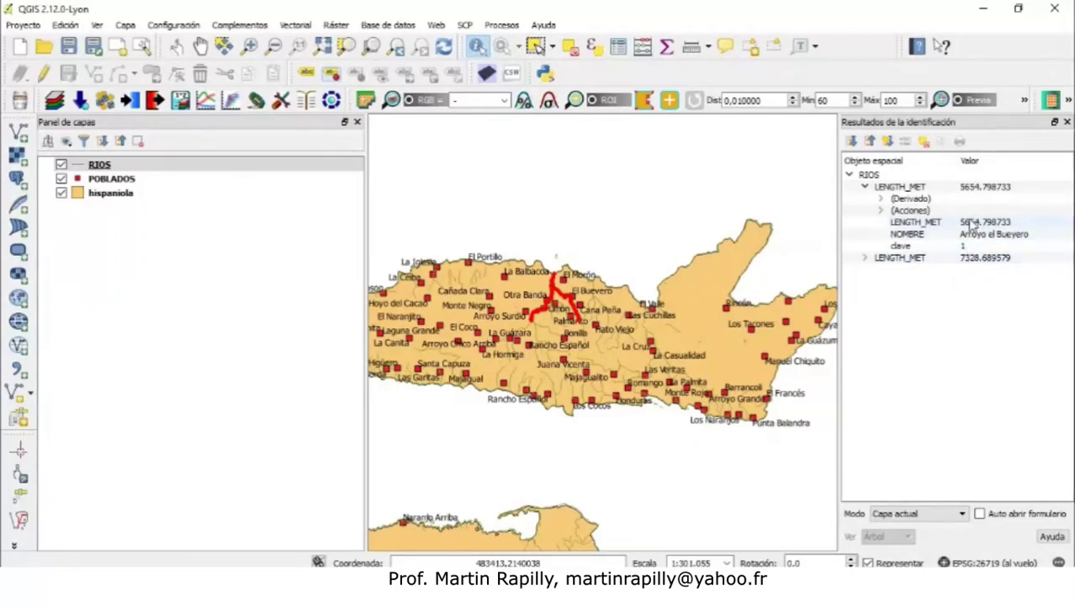
left_click(624, 325)
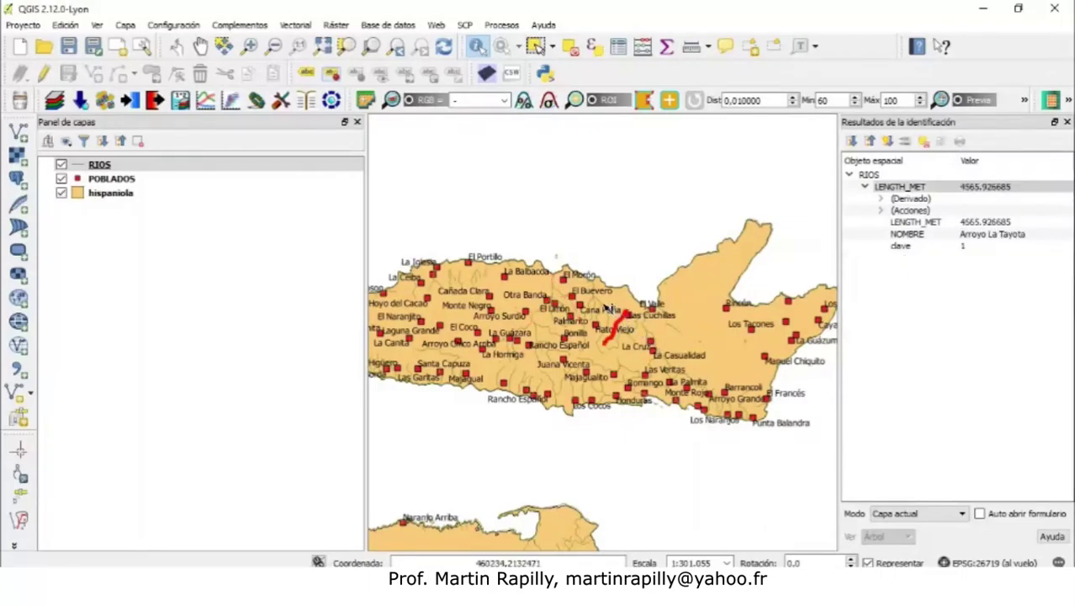
left_click(604, 306)
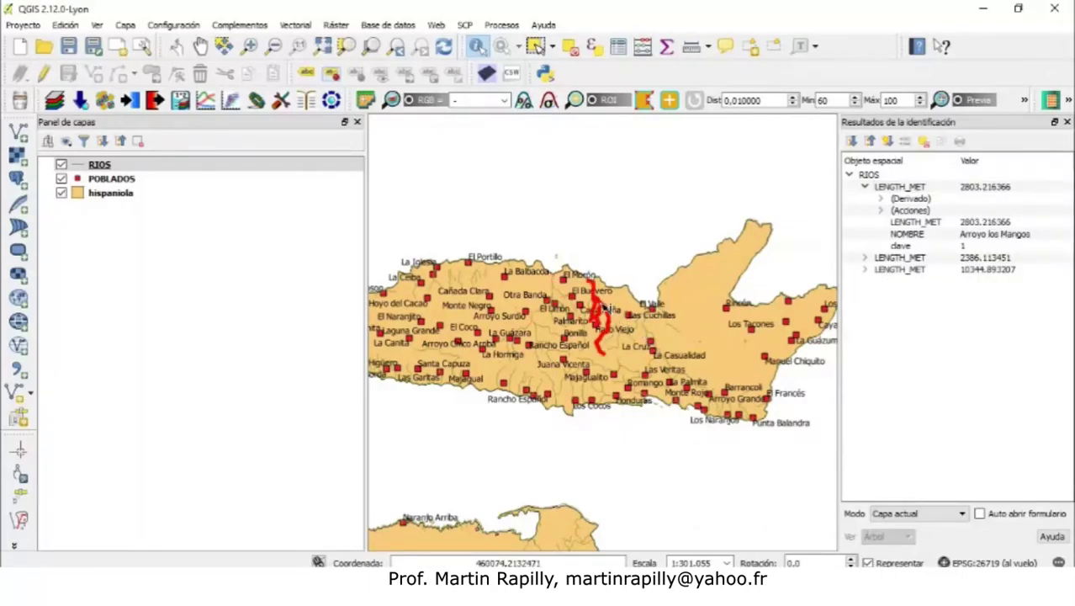
Step: Identify the towns El Portillo and La Balbacoa in the POBLADOS layer to check their attributes
left_click(564, 285)
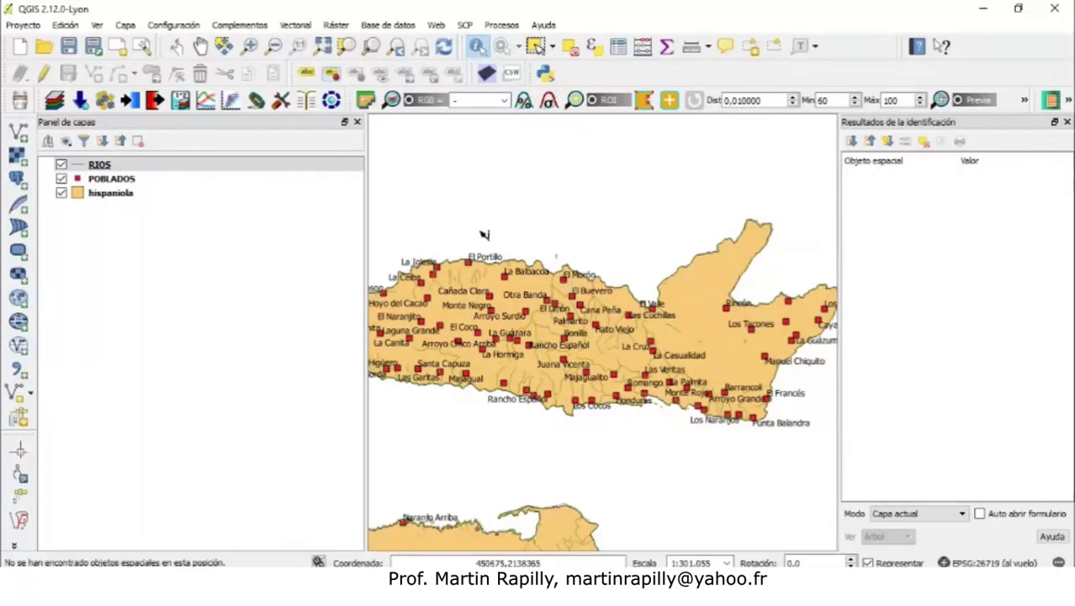
left_click(142, 178)
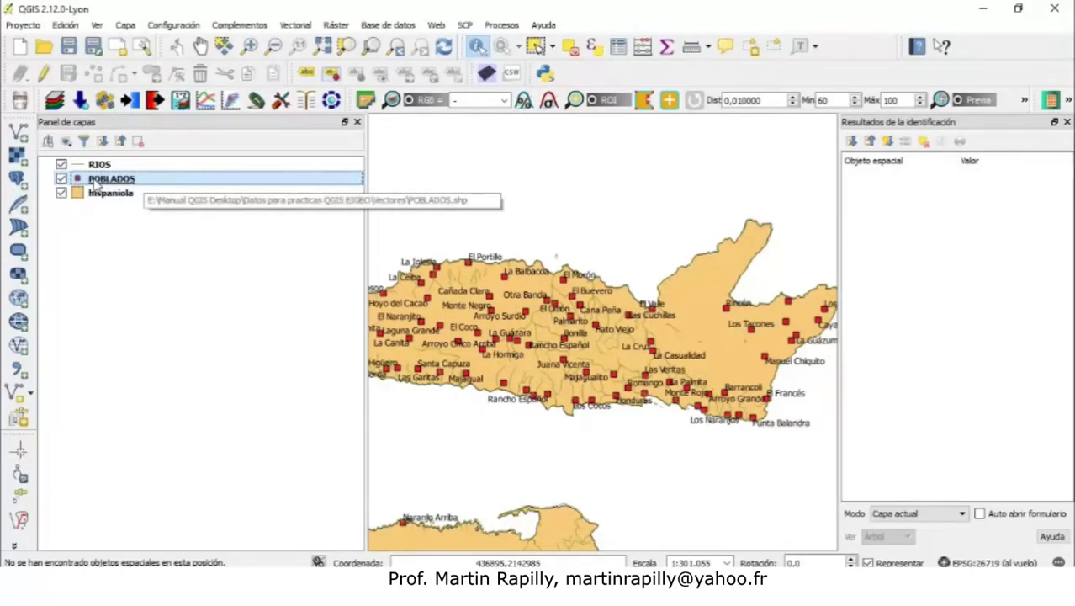
left_click(472, 265)
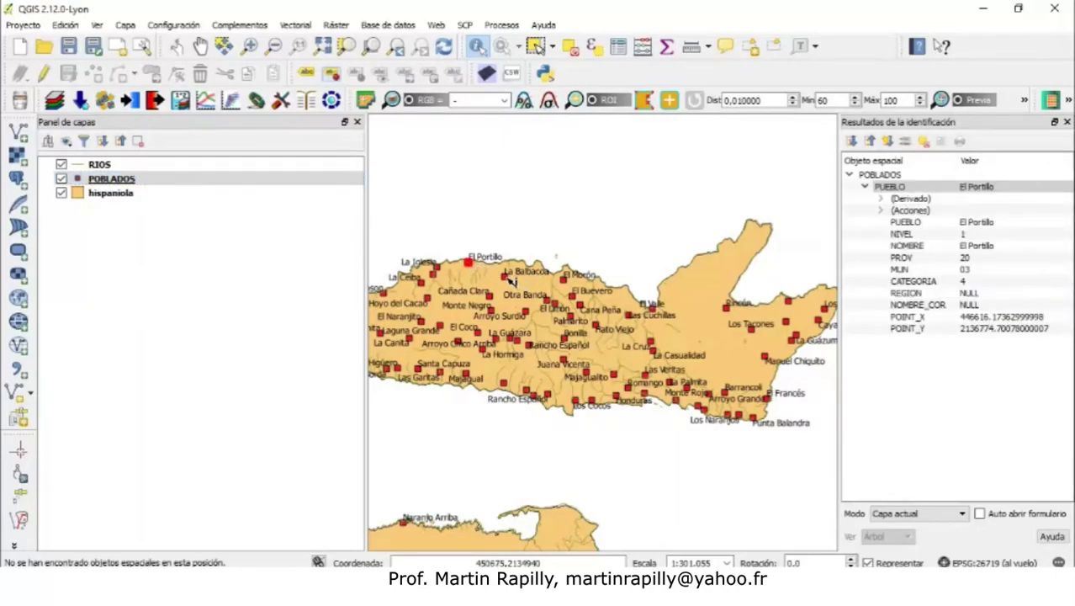
left_click(506, 278)
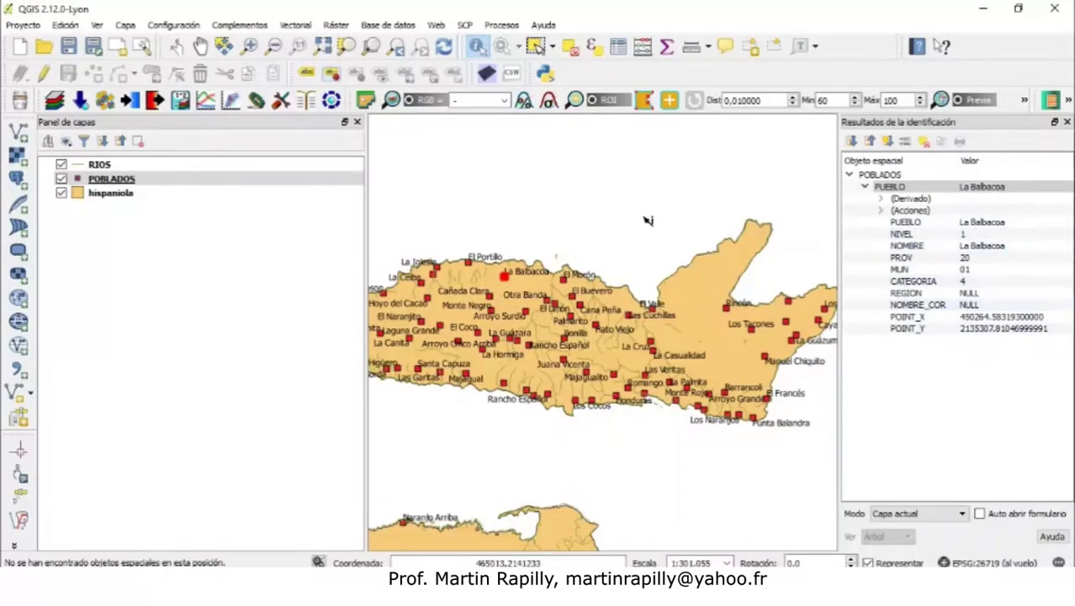
Step: Identify the river near La Iglesia in the RIOS layer to check its name, and close the identification results
left_click(141, 166)
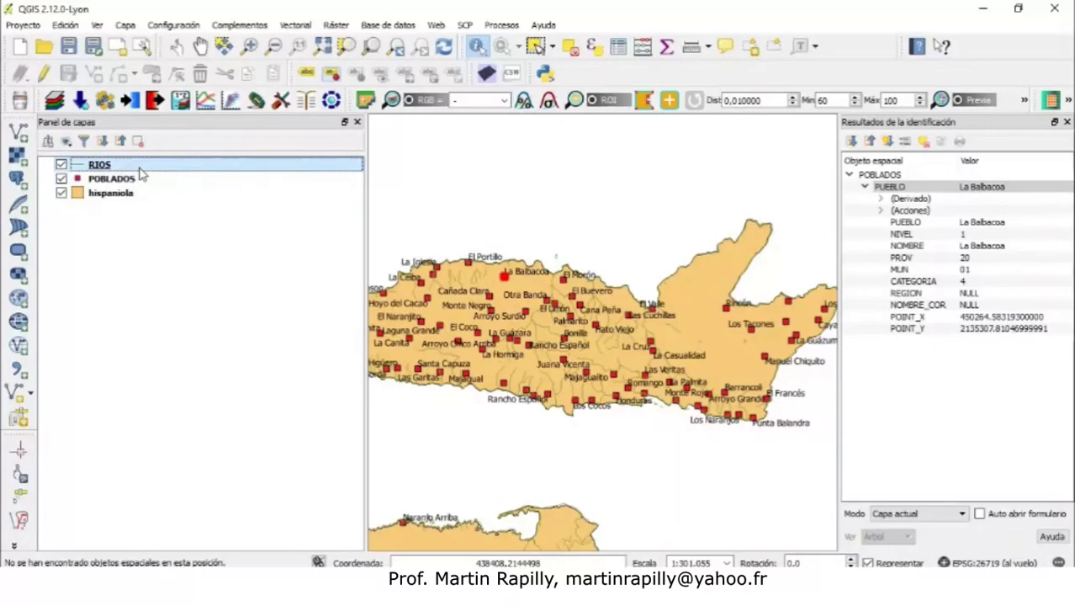
left_click(439, 285)
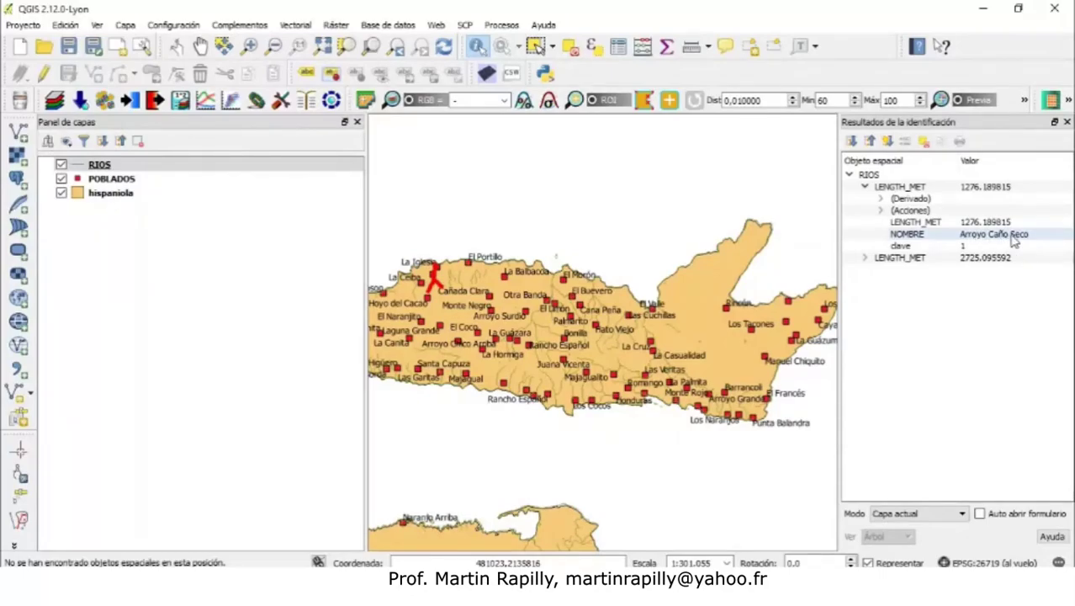
left_click(1067, 122)
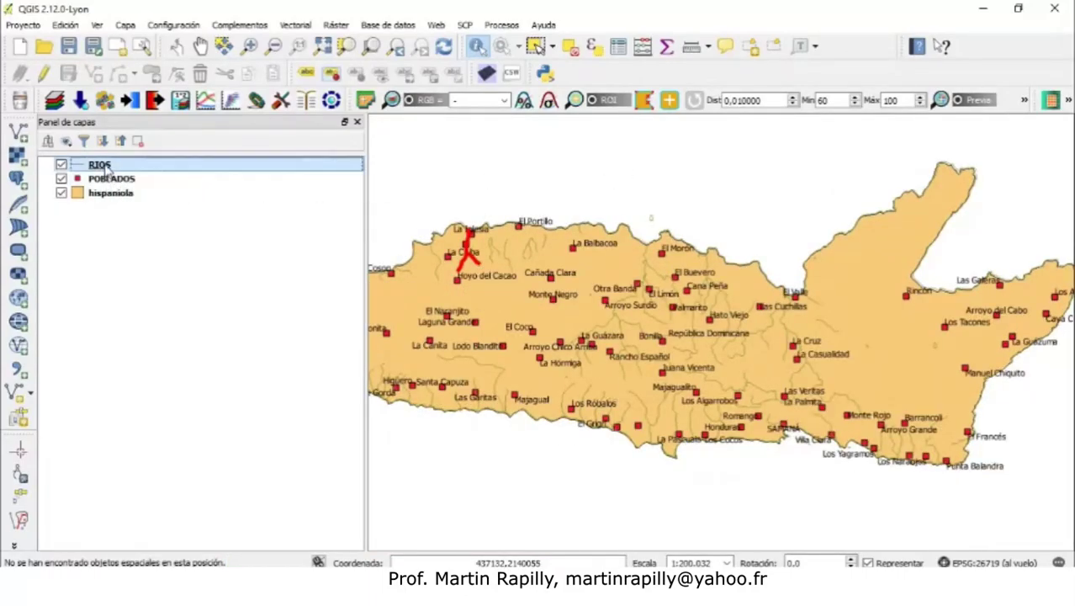
Step: Open the RIOS layer's style properties and set the line colour to blue, #1f1fd9
right_click(107, 168)
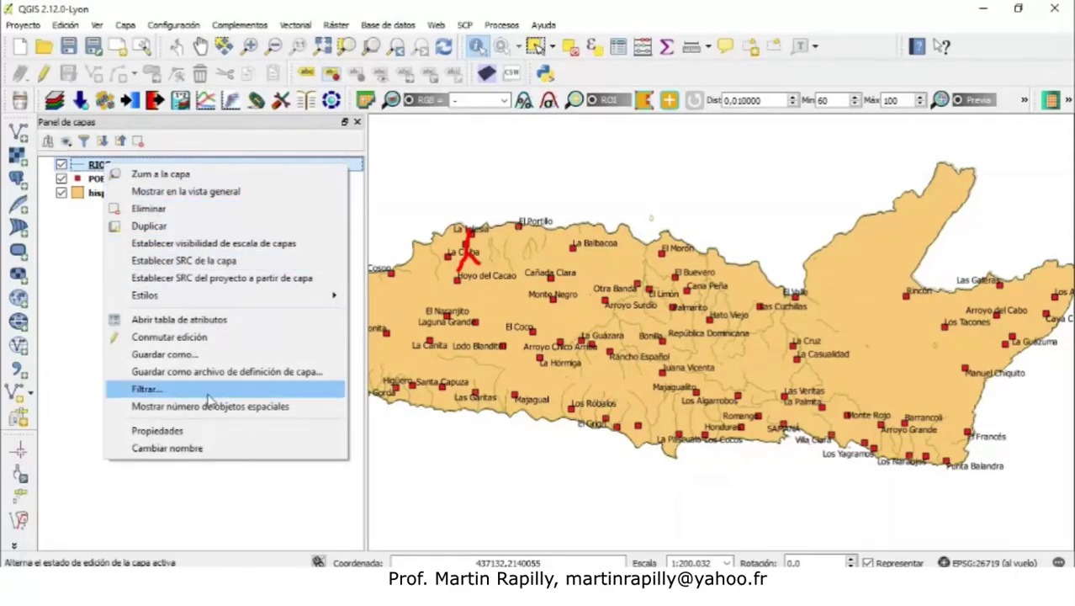
left_click(207, 431)
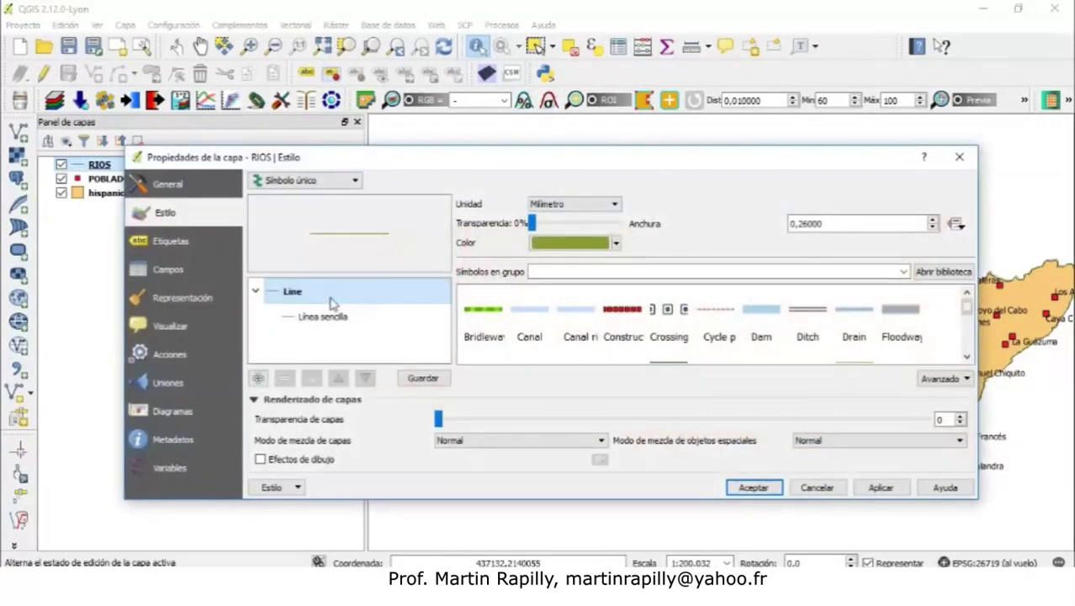
left_click(587, 244)
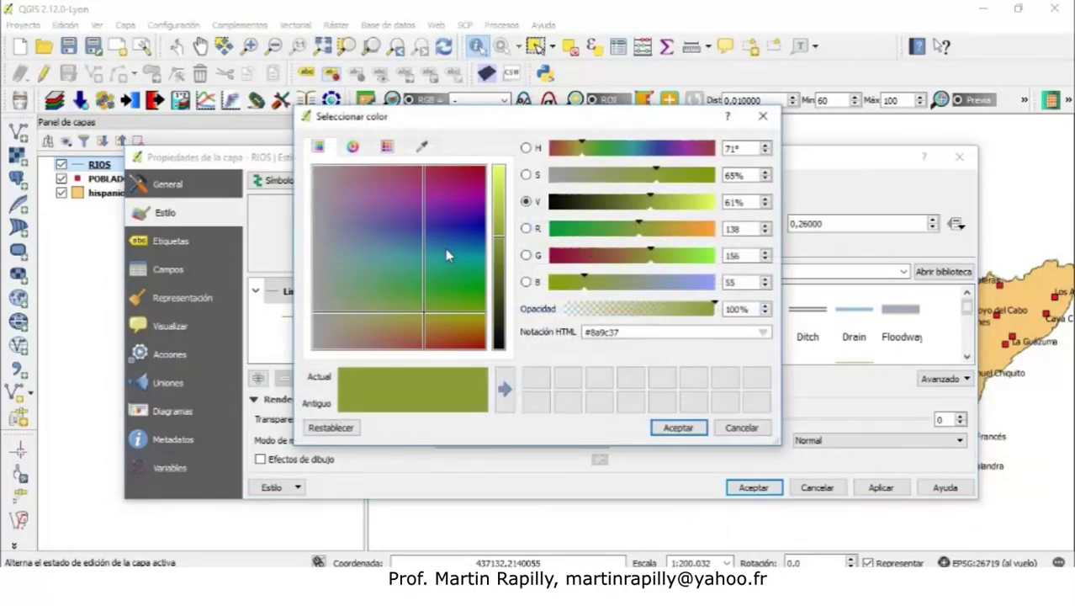
left_click(461, 227)
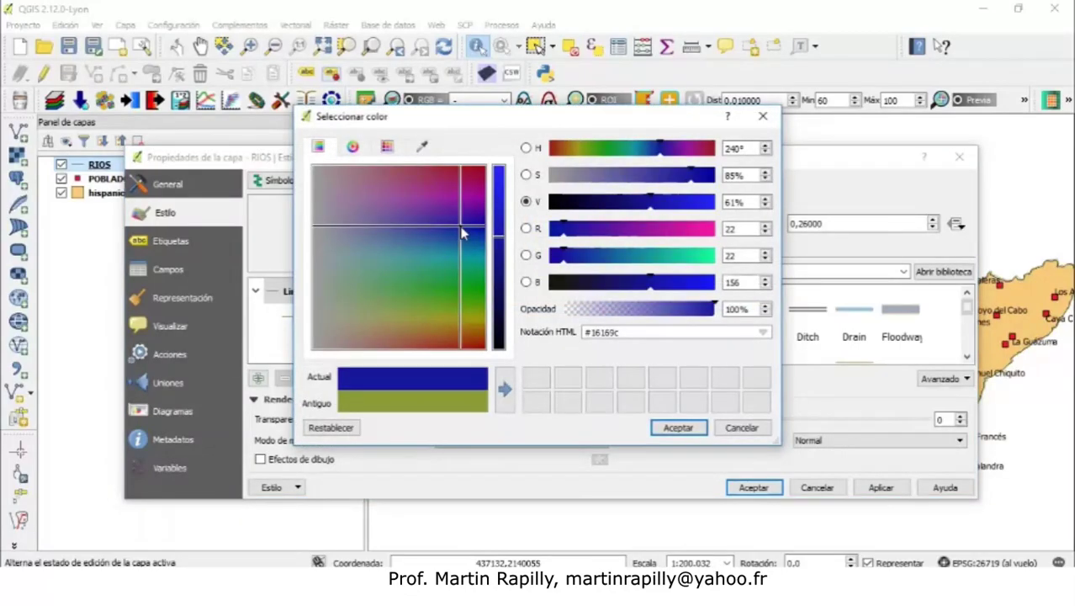
left_click(500, 196)
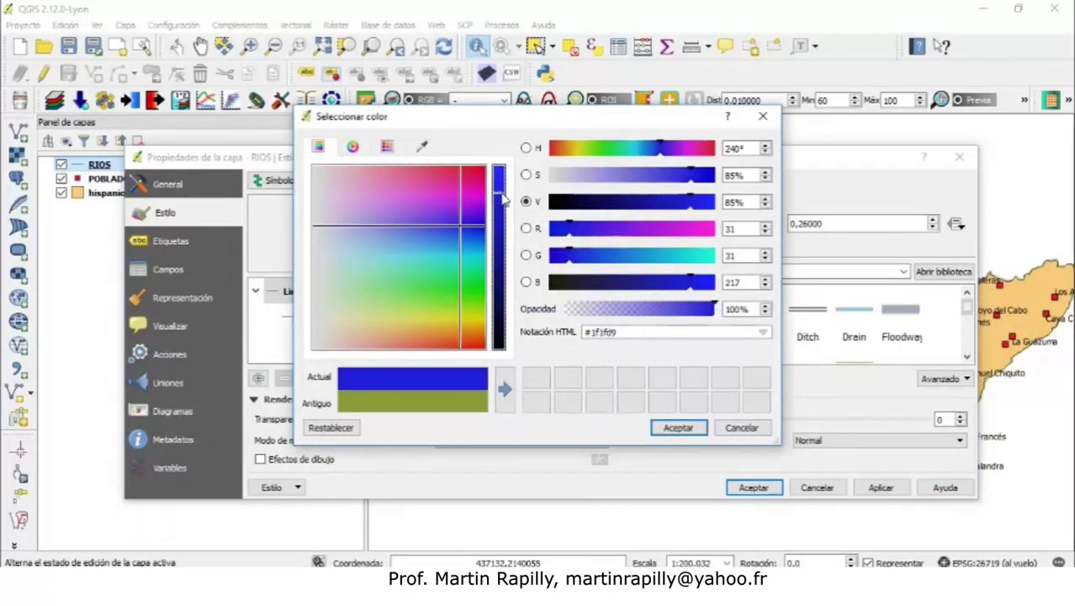
left_click(688, 428)
Step: Set the RIOS line width to 1.06 mm, apply the style and deselect all features
left_click(825, 223)
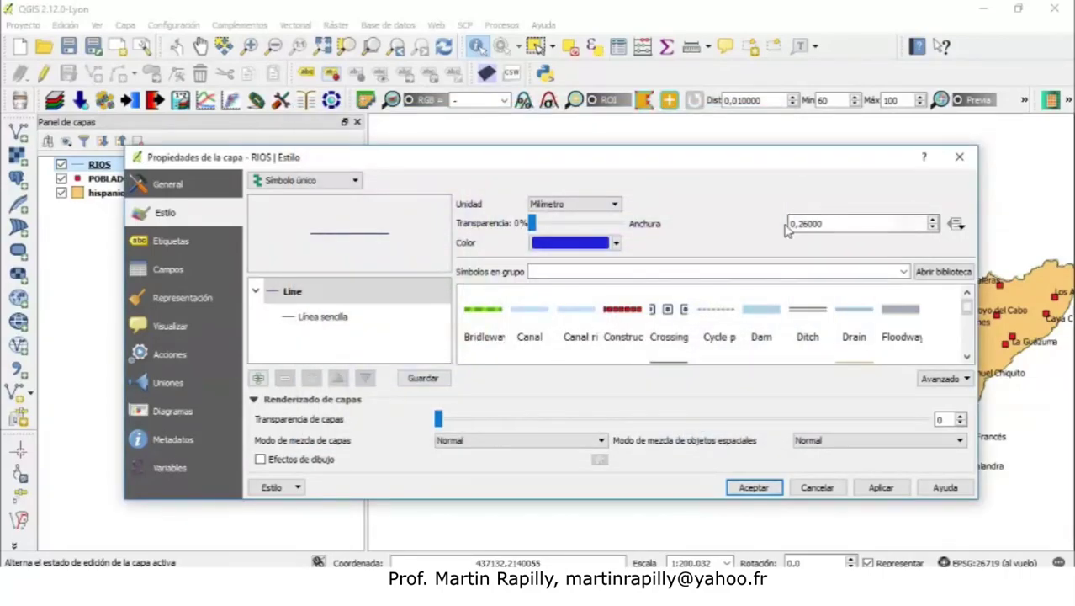
left_click(933, 221)
left_click(933, 221)
left_click(933, 220)
left_click(933, 220)
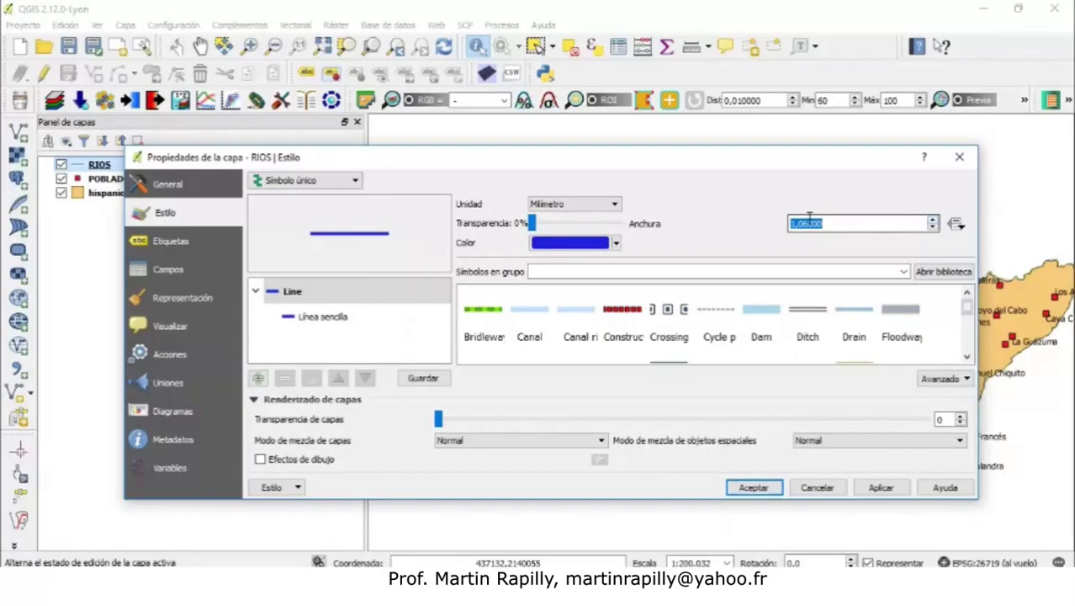
left_click(880, 486)
left_click(754, 488)
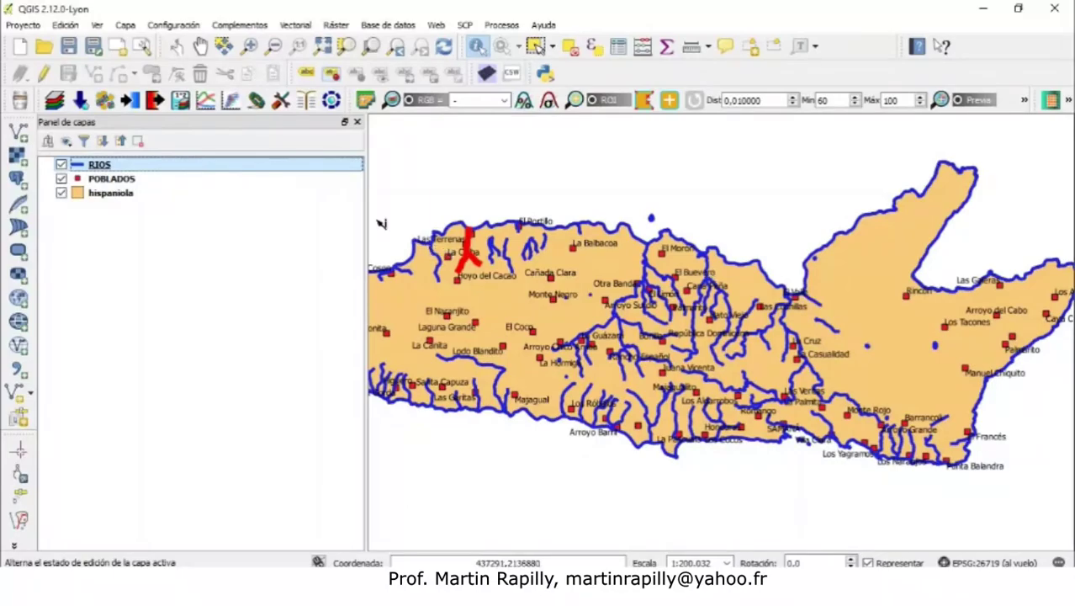
left_click(571, 50)
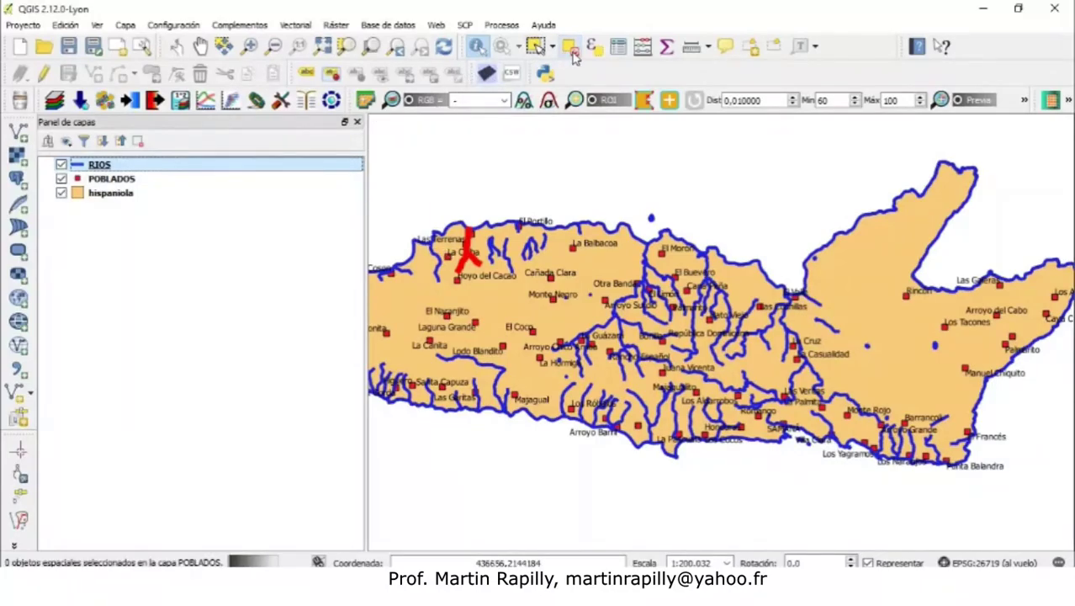
Step: Turn on labels for the RIOS layer using the NOMBRE field and apply them
right_click(106, 167)
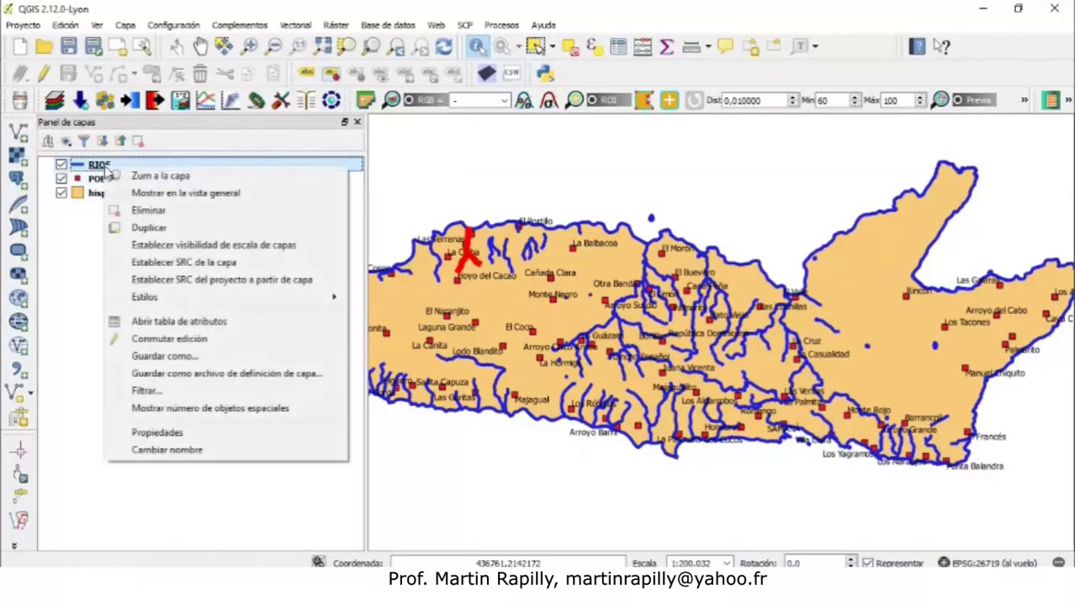
left_click(199, 434)
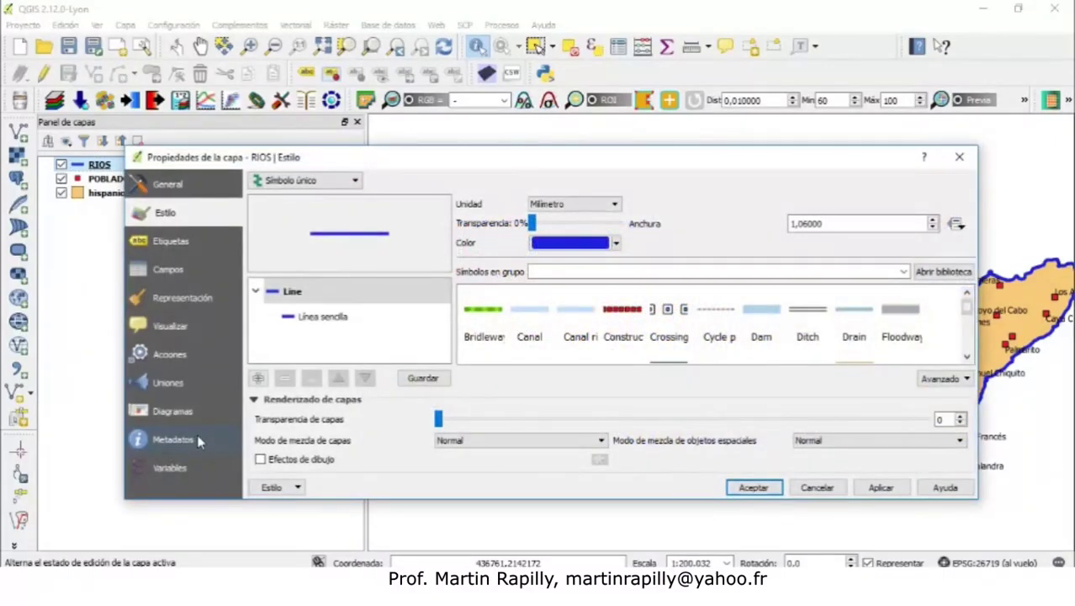
left_click(166, 241)
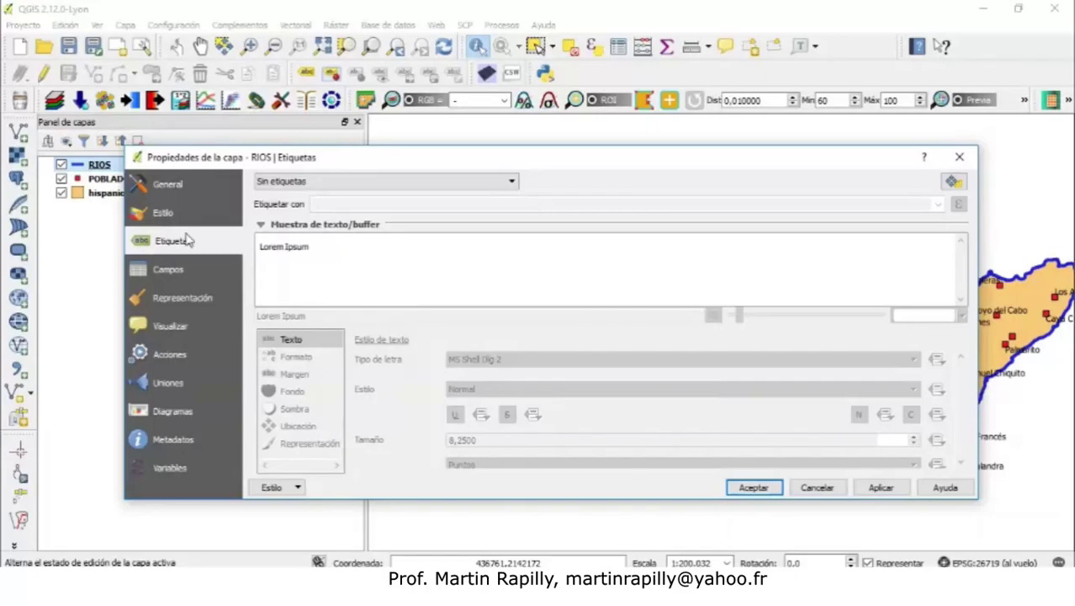
left_click(393, 183)
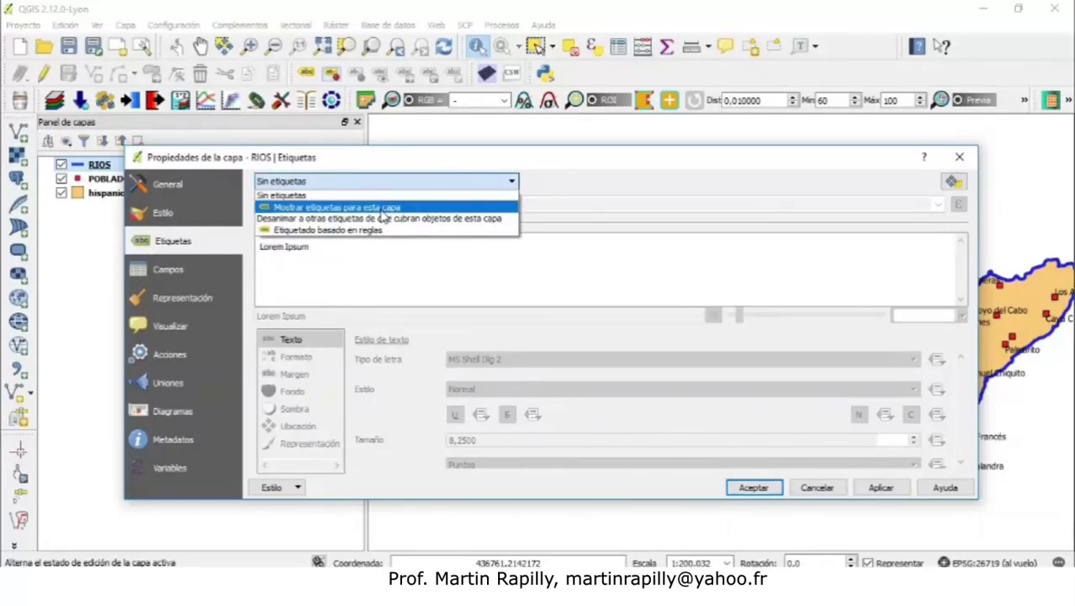
left_click(383, 217)
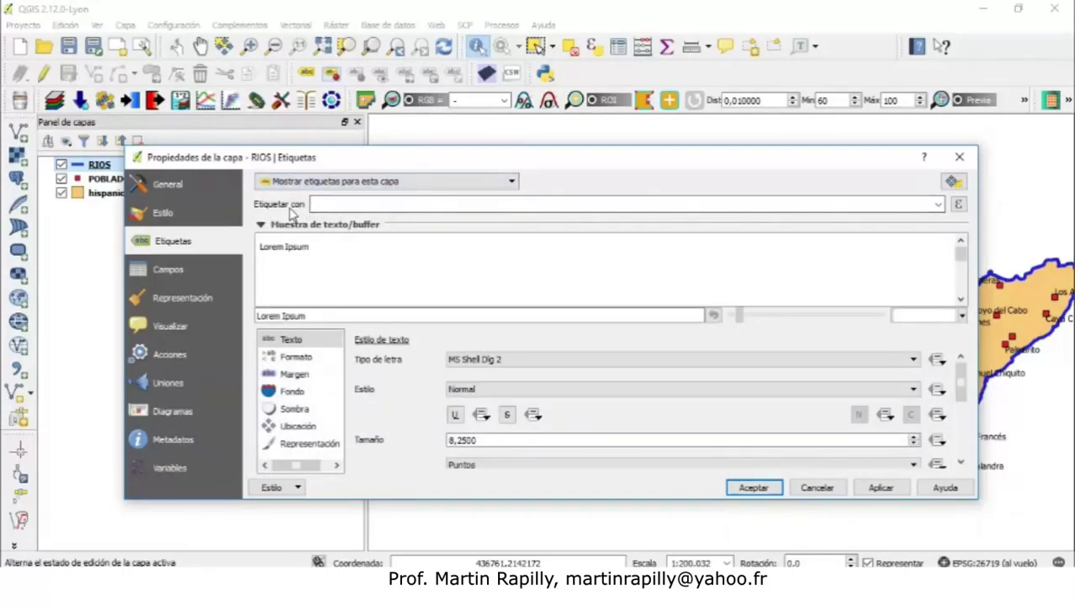
left_click(938, 206)
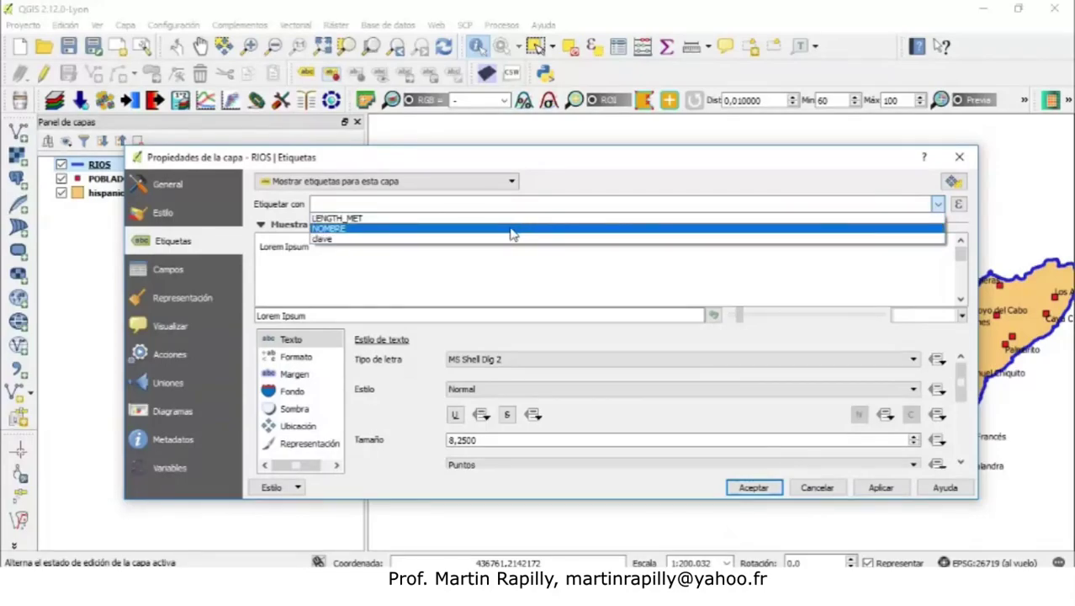
left_click(333, 230)
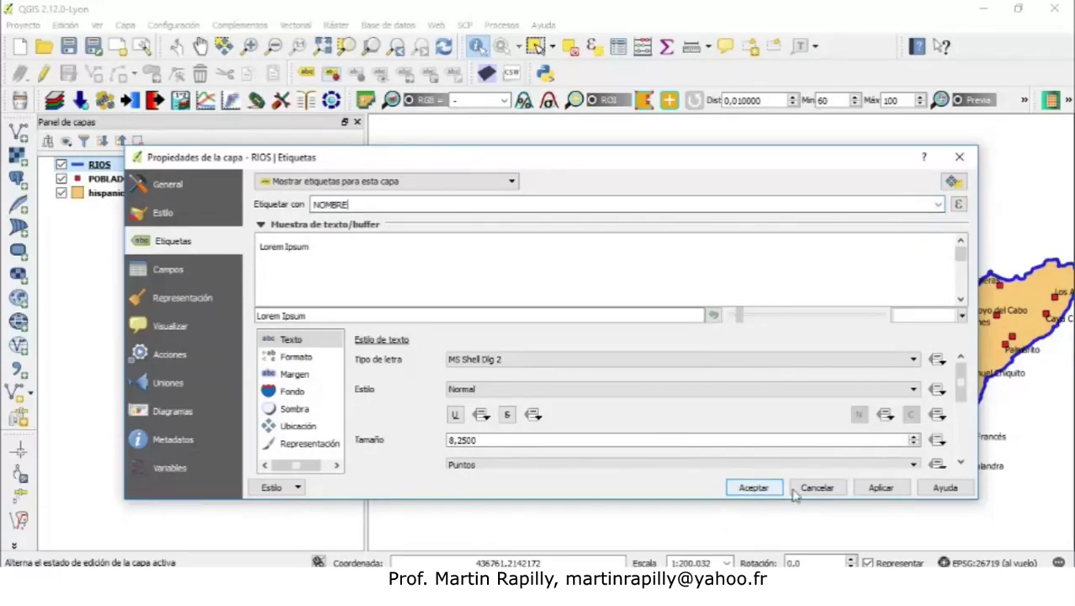
left_click(871, 490)
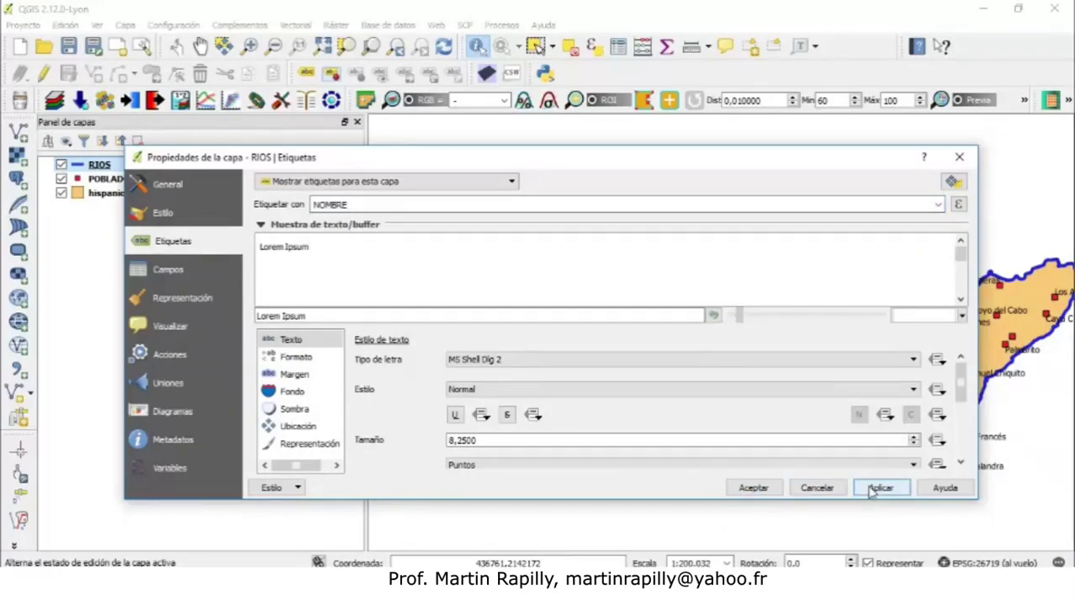
left_click(754, 489)
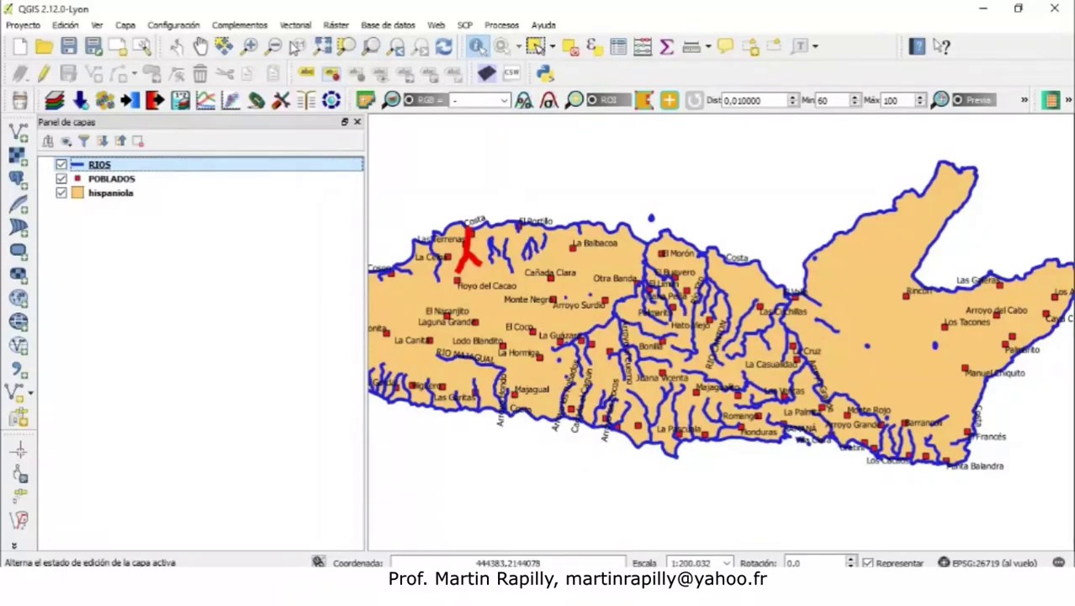
Step: Examine the river name labels around Las Terrenas on the north coast
left_click(250, 45)
left_click_drag(387, 165, 642, 337)
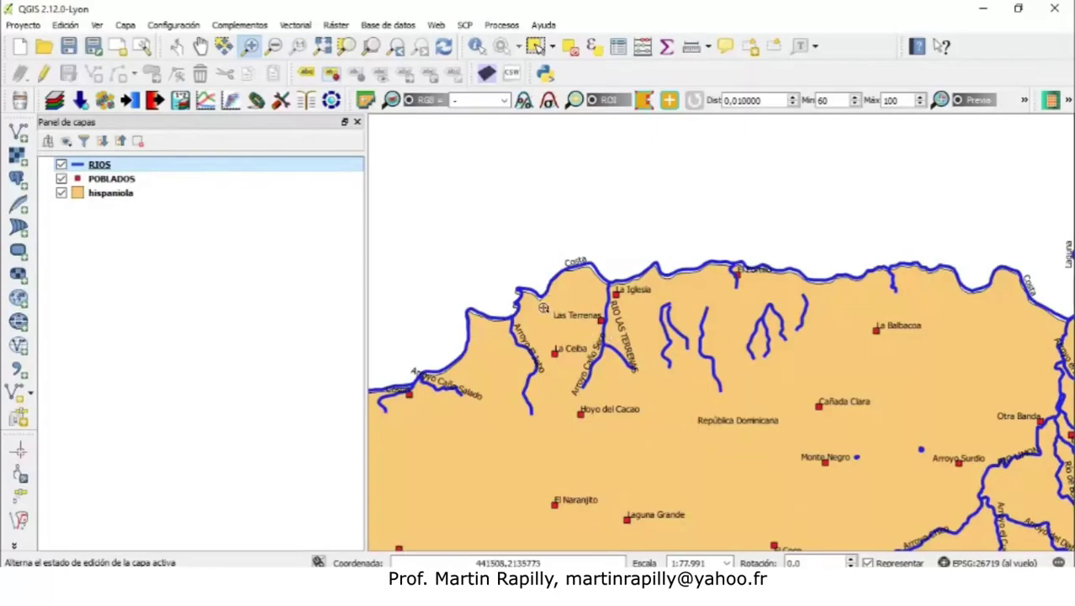
left_click(274, 46)
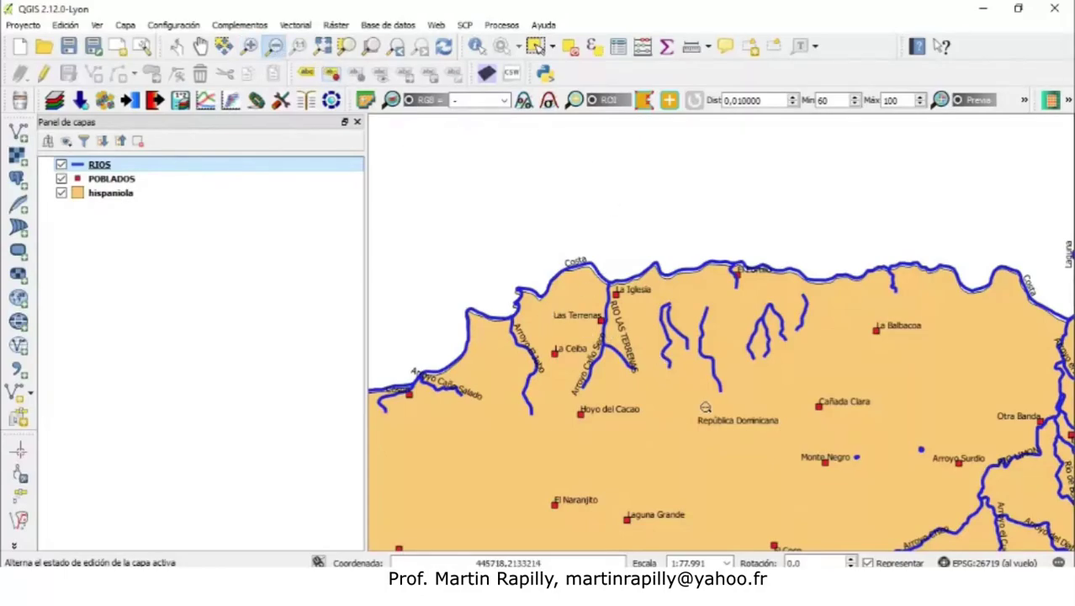
left_click(706, 408)
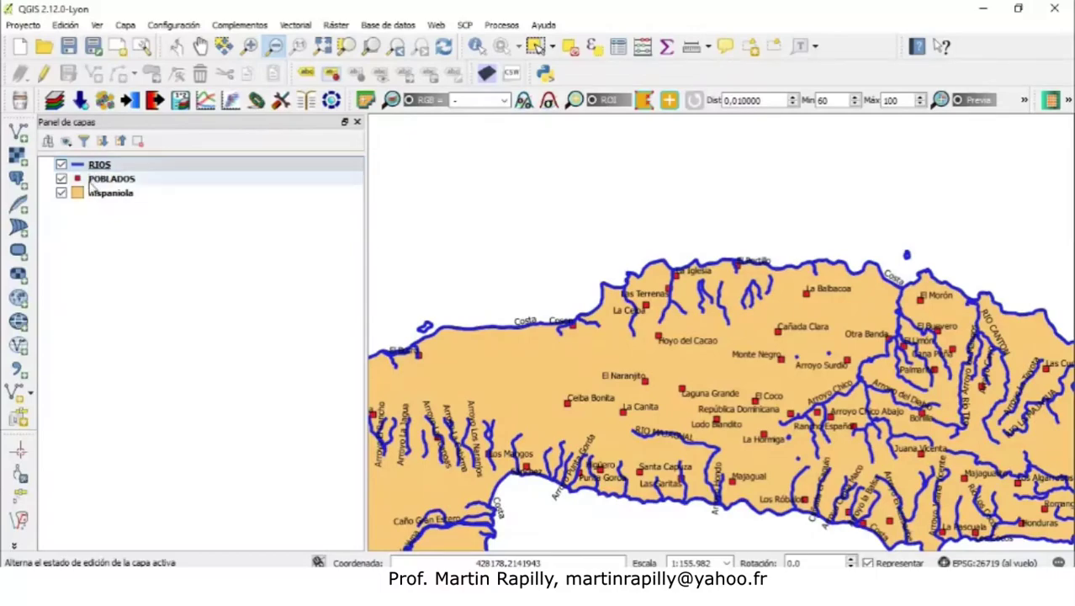
Step: Reorder the layers so that POBLADOS is drawn above RIOS
left_click(95, 216)
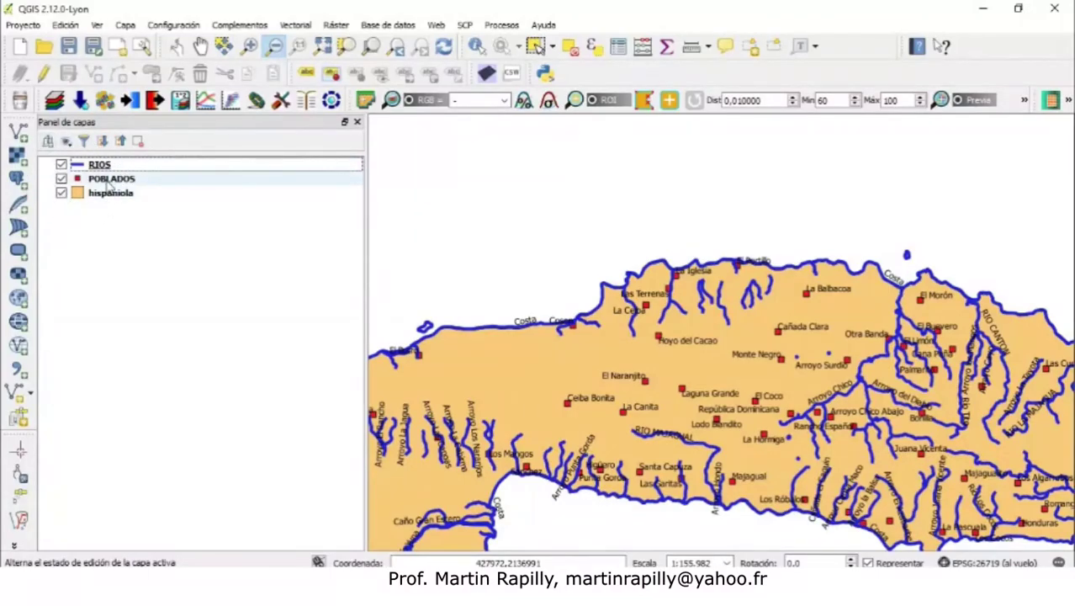
left_click_drag(108, 183, 119, 192)
left_click_drag(107, 170, 106, 166)
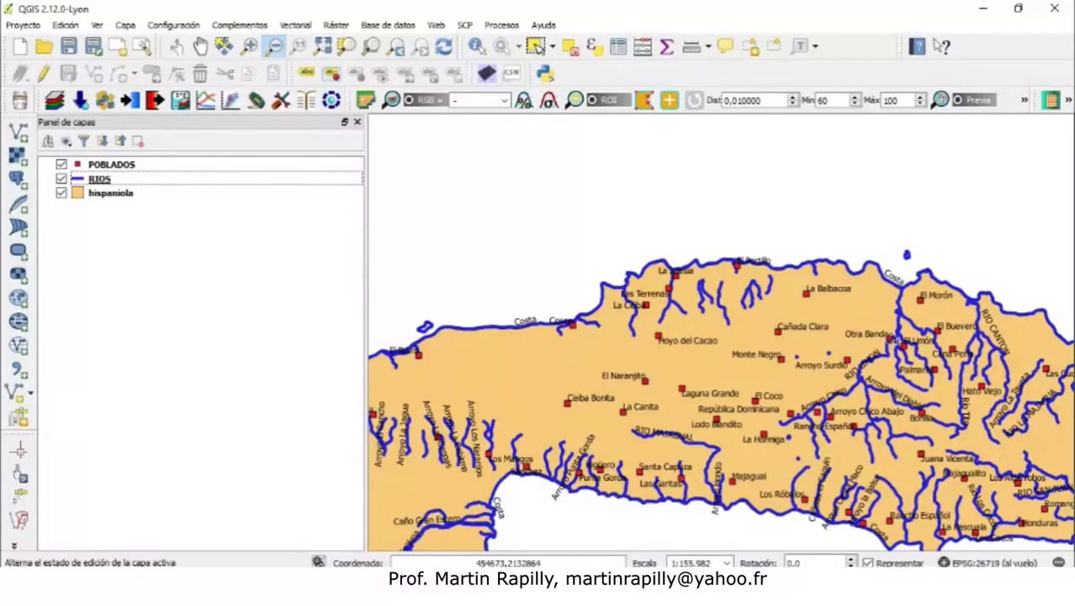
Step: Move the hispaniola layer above POBLADOS and RIOS and show the full map extent
left_click(107, 195)
left_click_drag(107, 198, 105, 166)
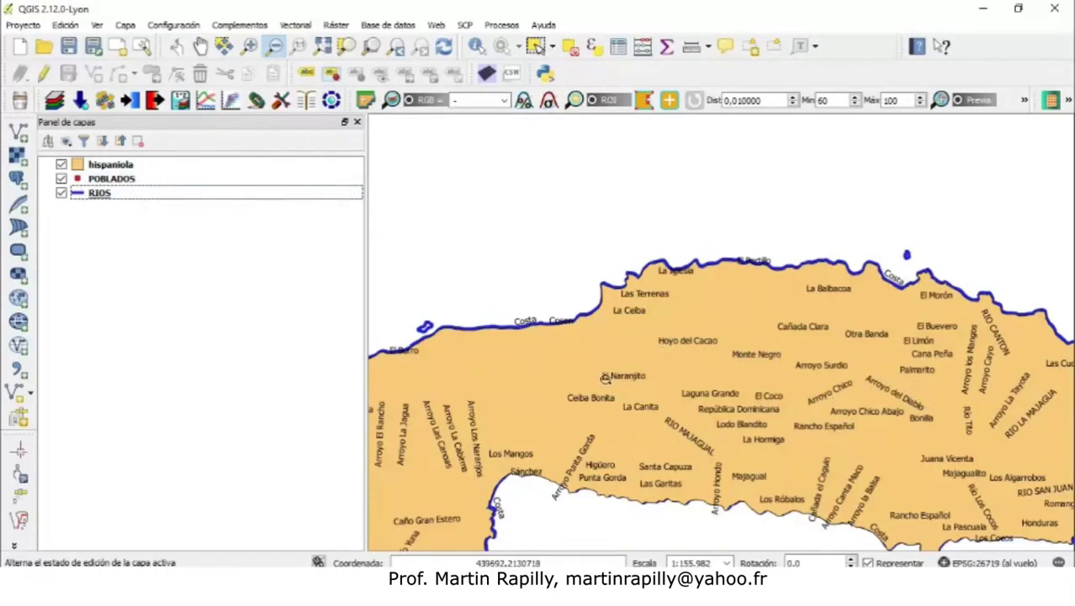
left_click(328, 48)
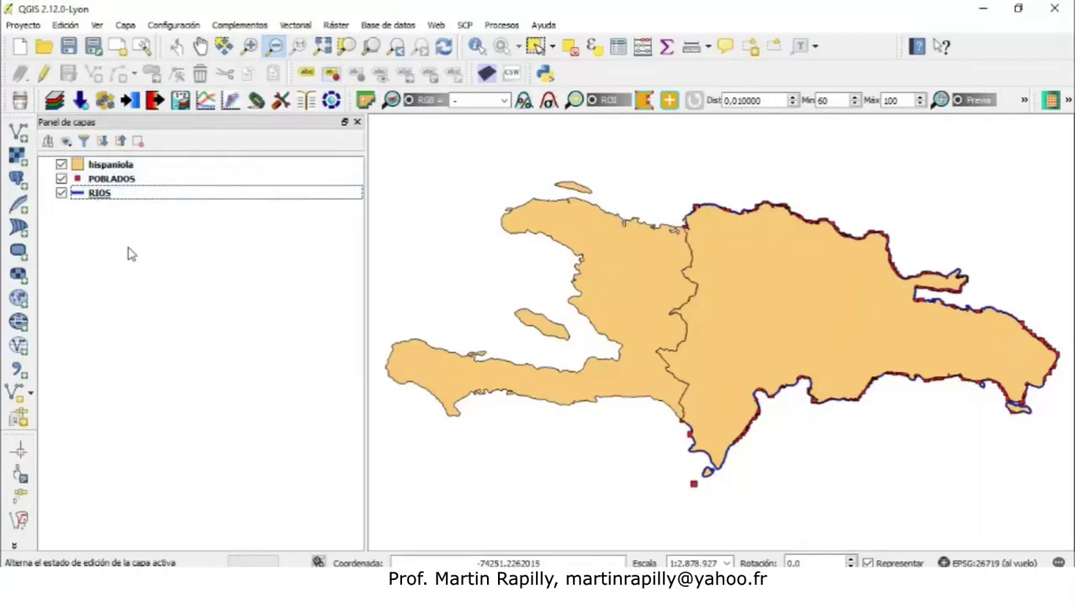
Step: Move the hispaniola layer to the bottom of the layer order and hide the RIOS and POBLADOS layers
left_click(78, 183)
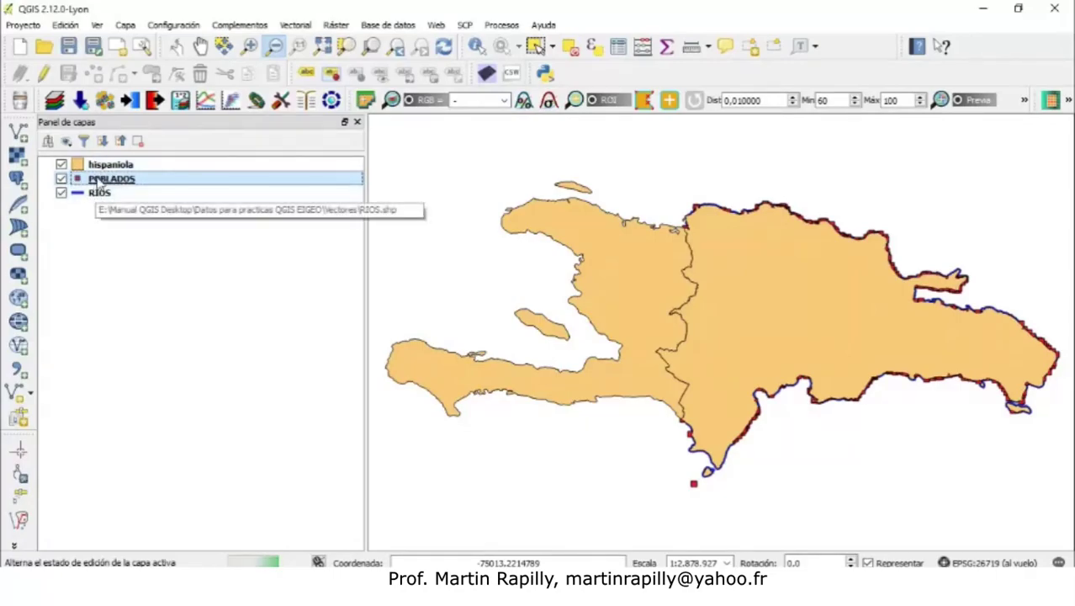
left_click_drag(99, 165, 103, 212)
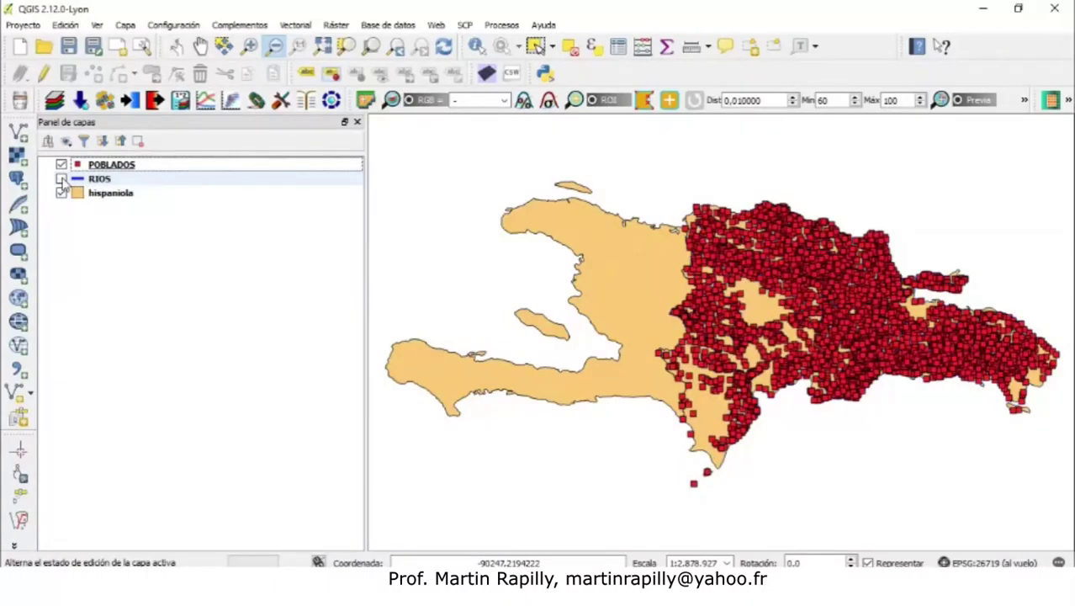
left_click(62, 164)
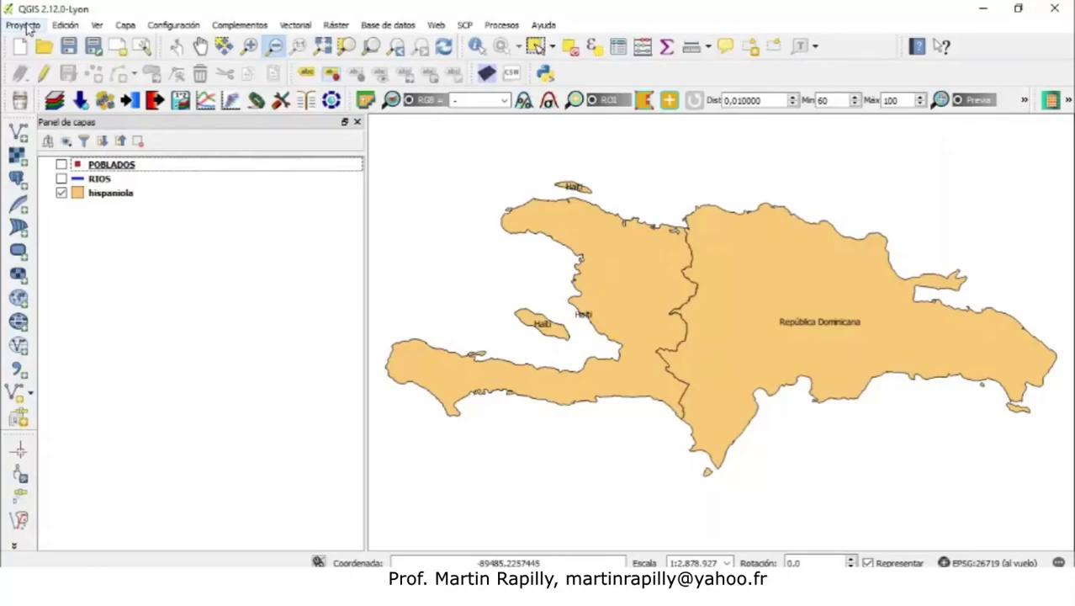
Step: Create a new print composer titled "mapa 1" and maximize its window
left_click(25, 25)
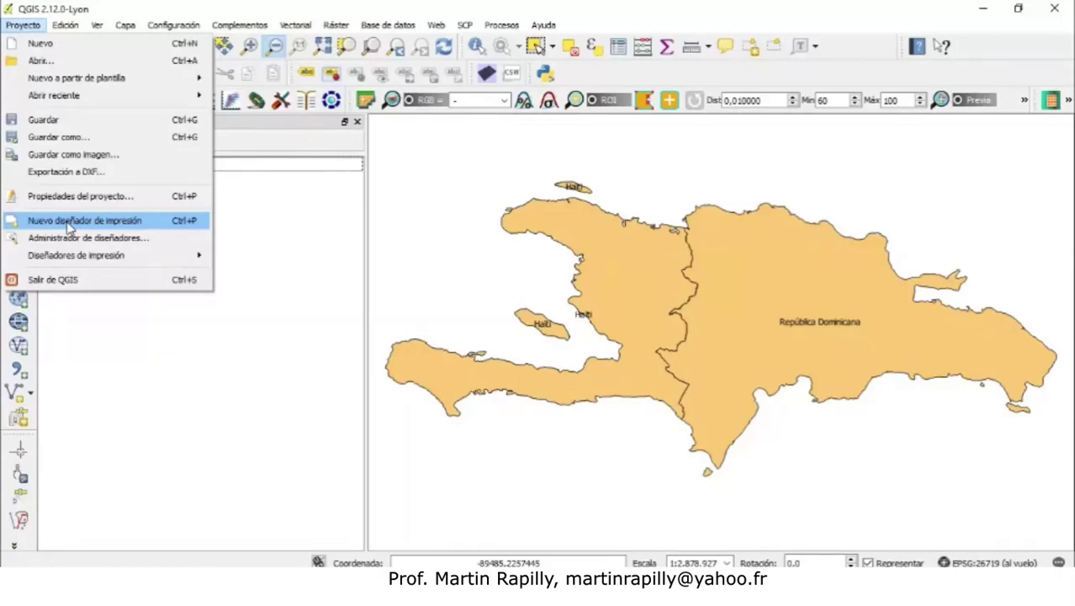
left_click(69, 227)
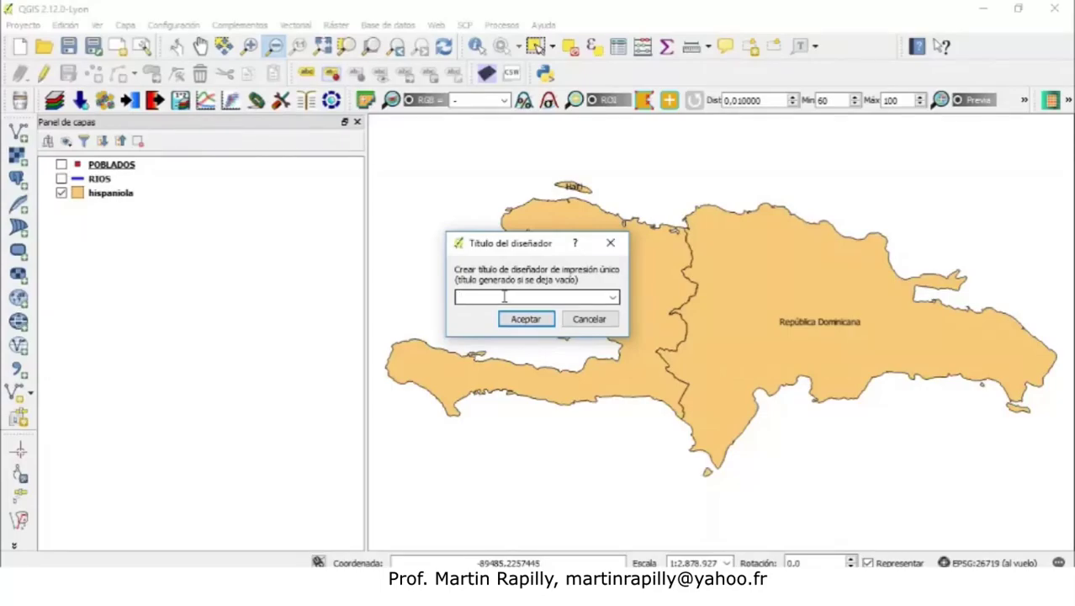
type("mapa 1")
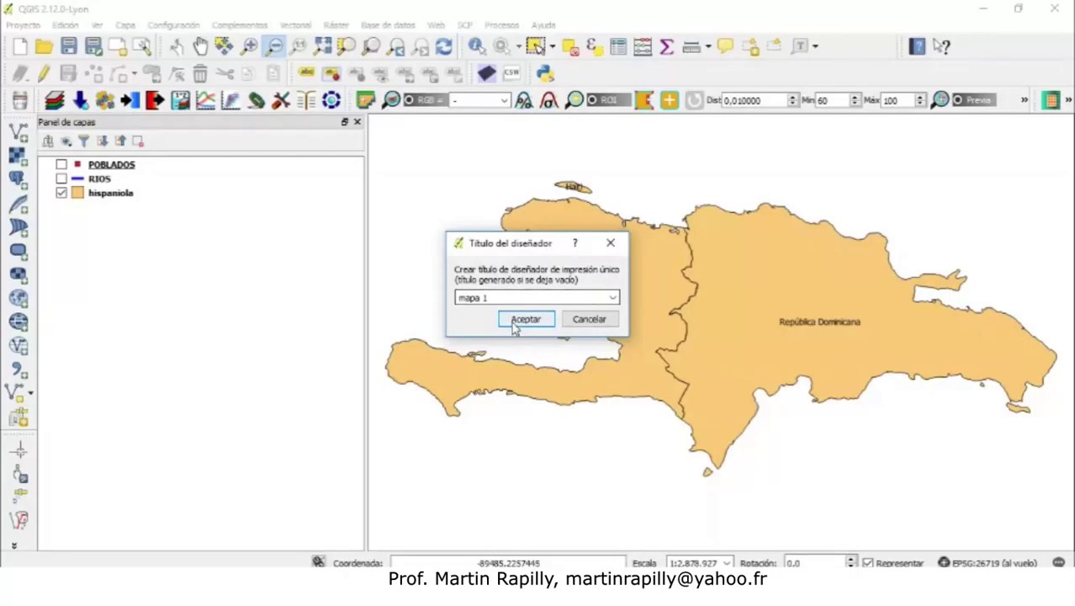
left_click(516, 320)
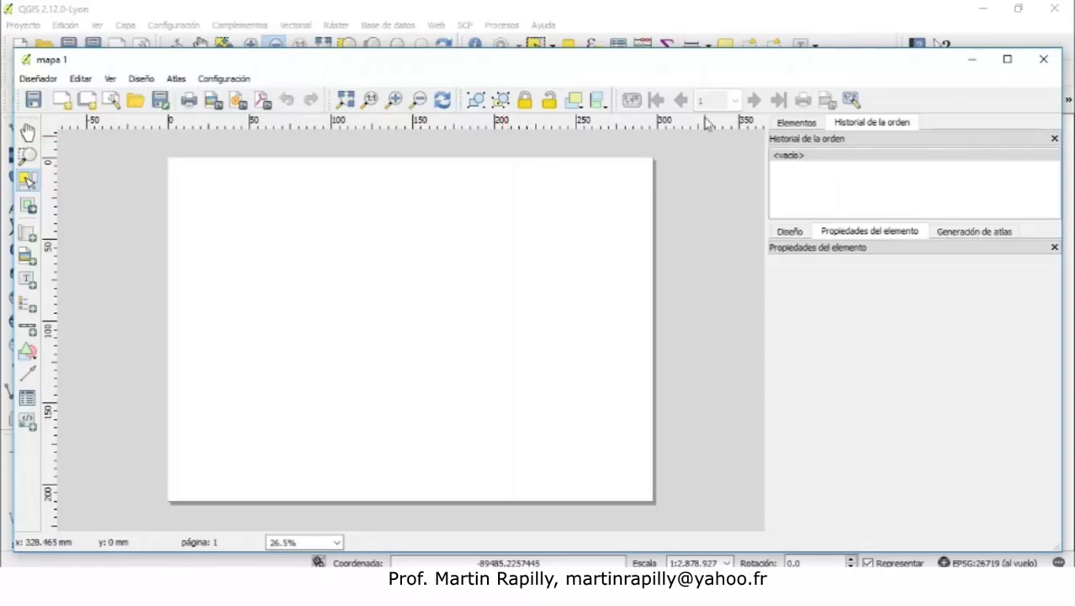
left_click(1007, 61)
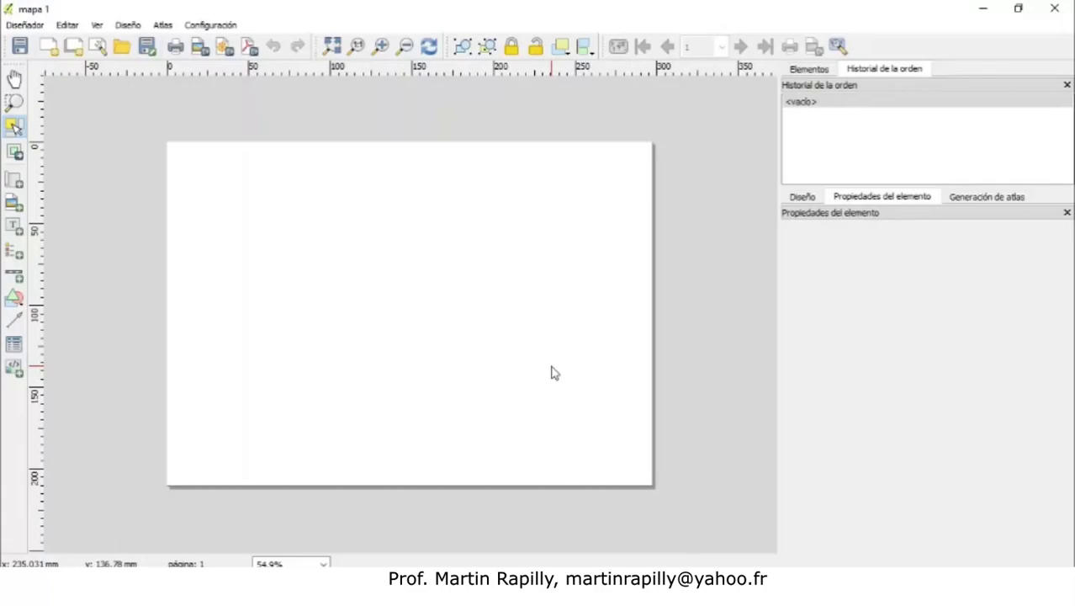
Step: Add a map item about 288 by 202 mm, filling the page except for a narrow margin
left_click(16, 182)
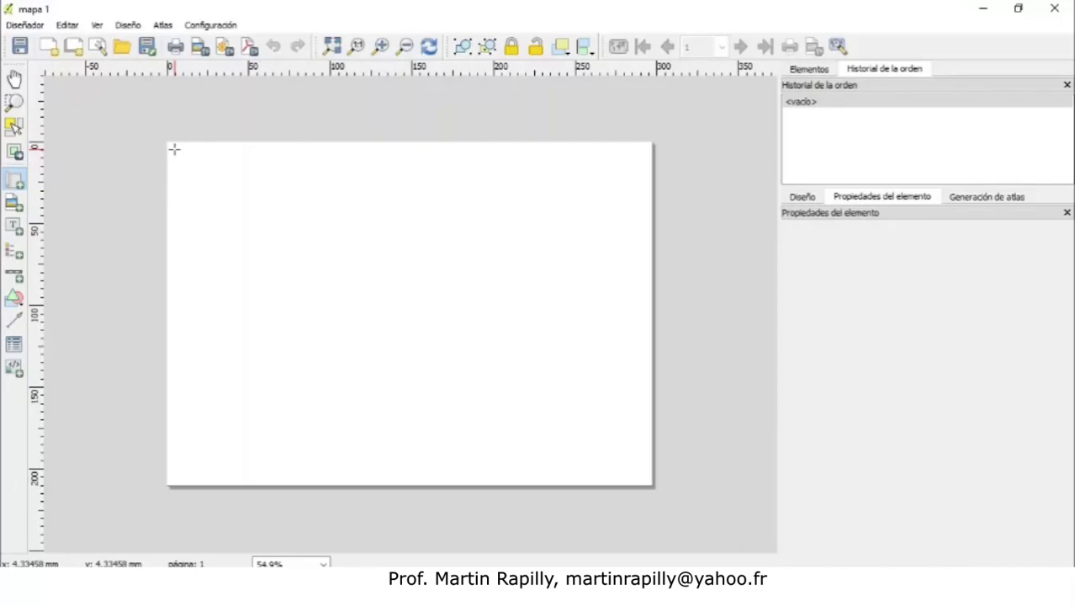
left_click_drag(174, 149, 644, 479)
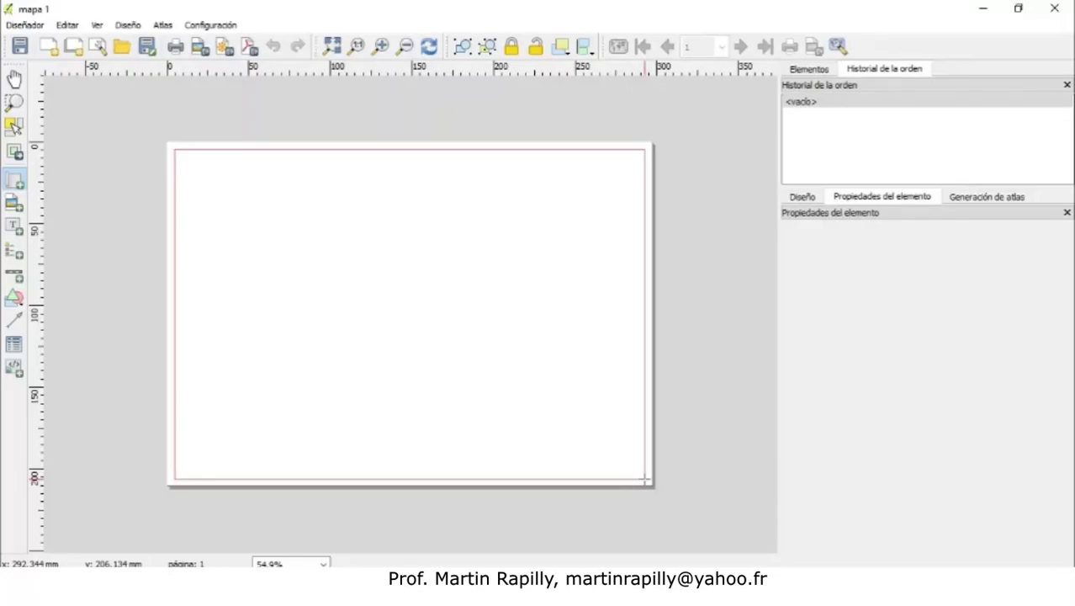
mouse_move(645, 479)
left_mouse_down()
mouse_move(255, 229)
mouse_move(347, 300)
left_mouse_up()
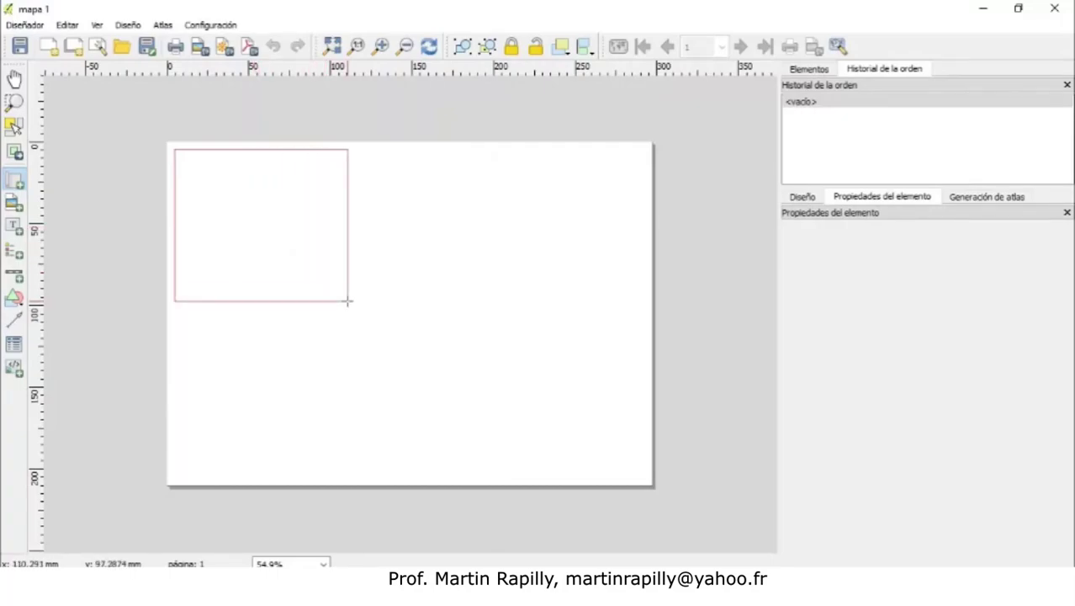
mouse_move(347, 300)
left_mouse_down()
mouse_move(267, 243)
mouse_move(216, 185)
mouse_move(646, 480)
left_mouse_up()
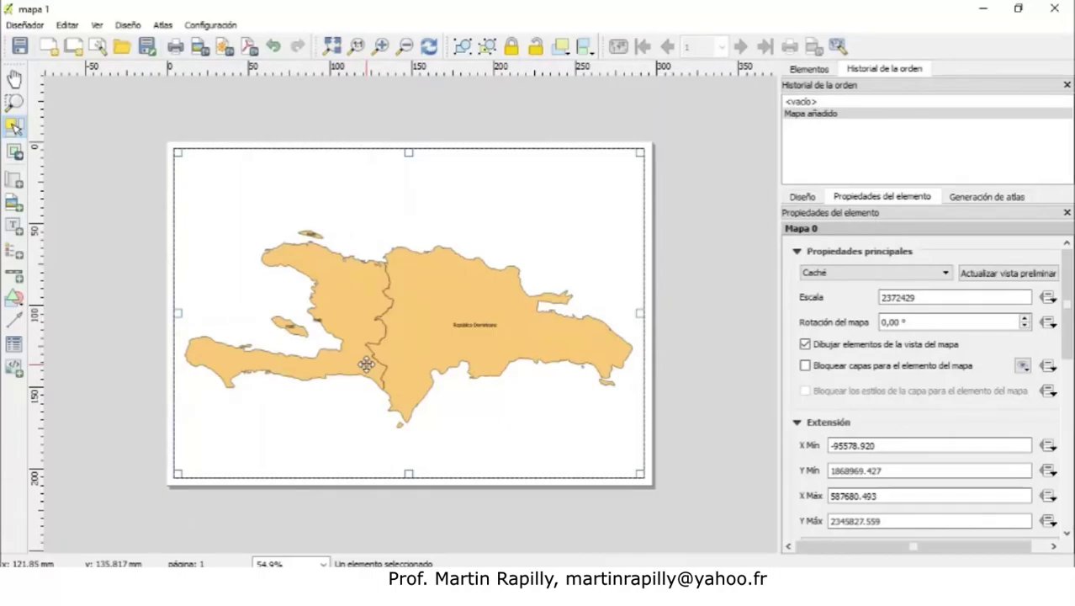
Step: Shift the map content slightly upward inside its frame and reselect the map item
left_click(15, 153)
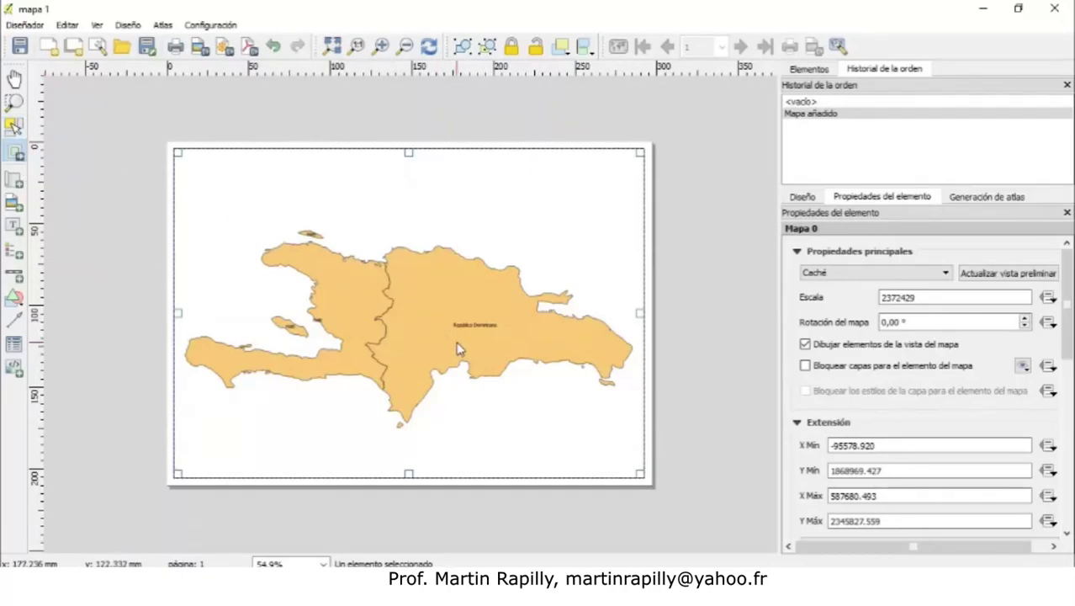
mouse_move(427, 332)
left_mouse_down()
mouse_move(418, 252)
mouse_move(421, 383)
mouse_move(484, 290)
mouse_move(470, 408)
mouse_move(367, 339)
mouse_move(442, 298)
mouse_move(421, 305)
mouse_move(427, 320)
left_mouse_up()
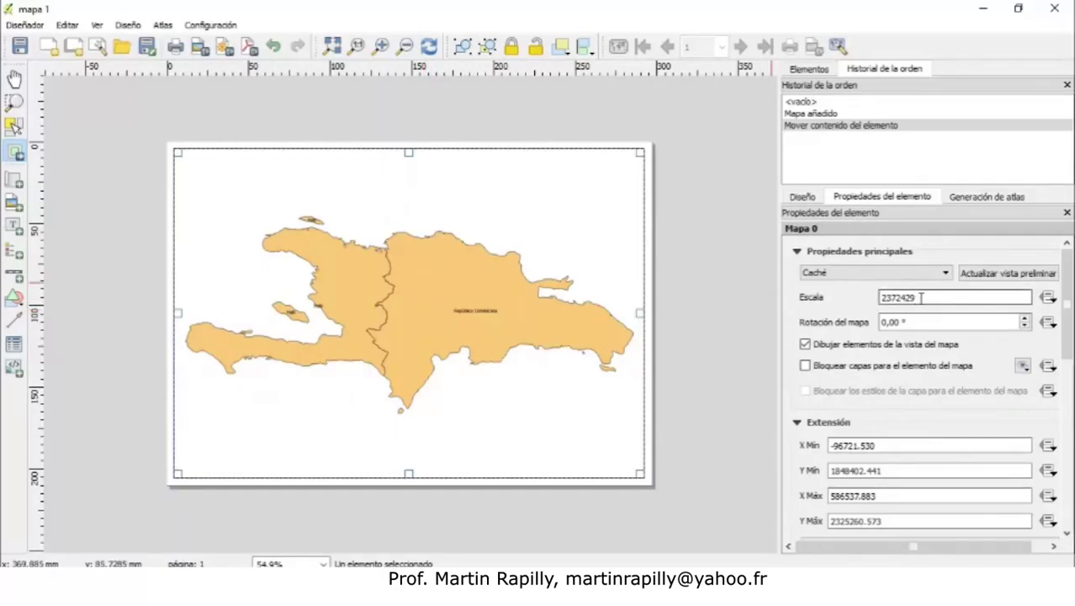
left_click(14, 126)
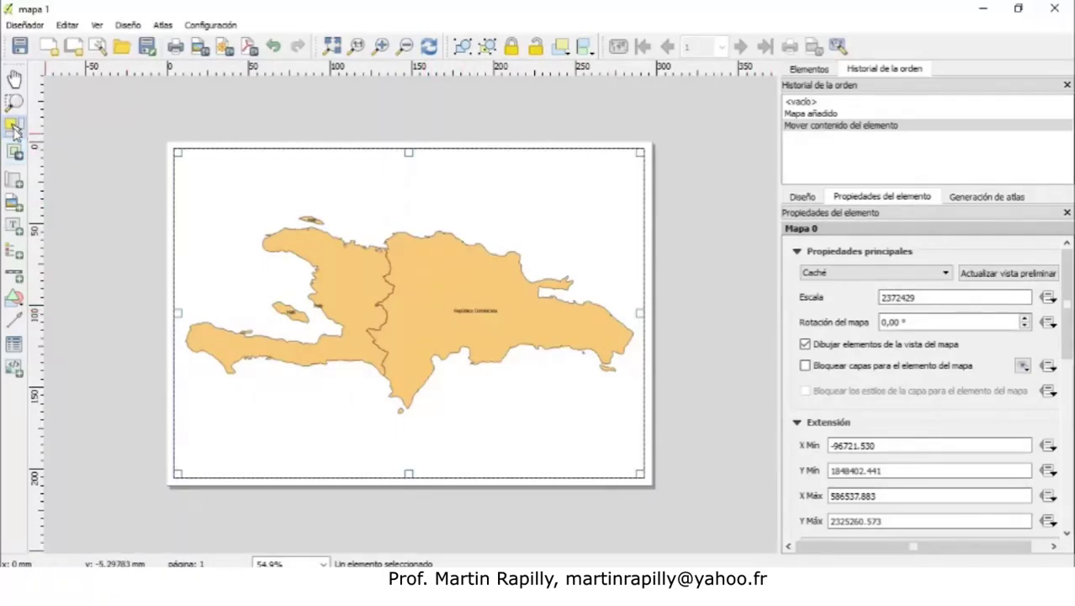
left_click(165, 120)
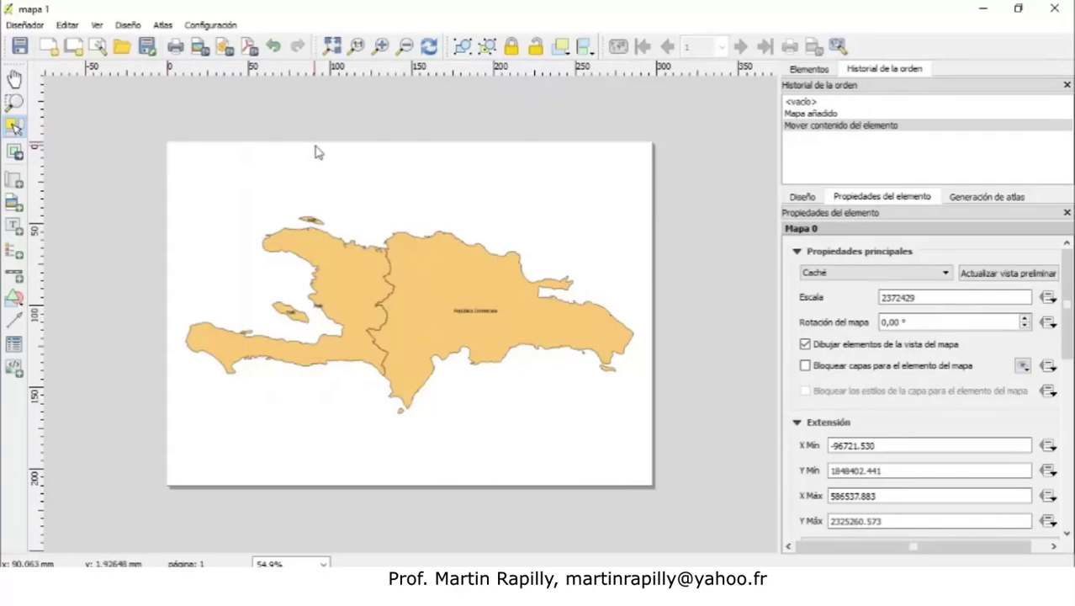
left_click(348, 232)
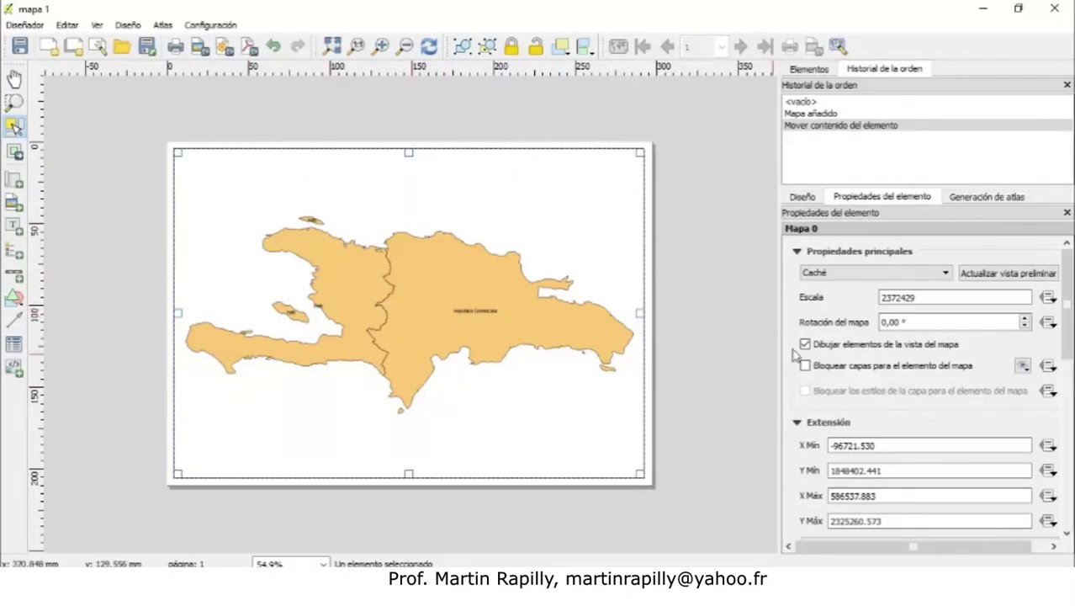
left_click(686, 261)
left_click(557, 262)
Step: Set the map item's scale to 2300000
left_click(897, 296)
left_click_drag(917, 294, 882, 294)
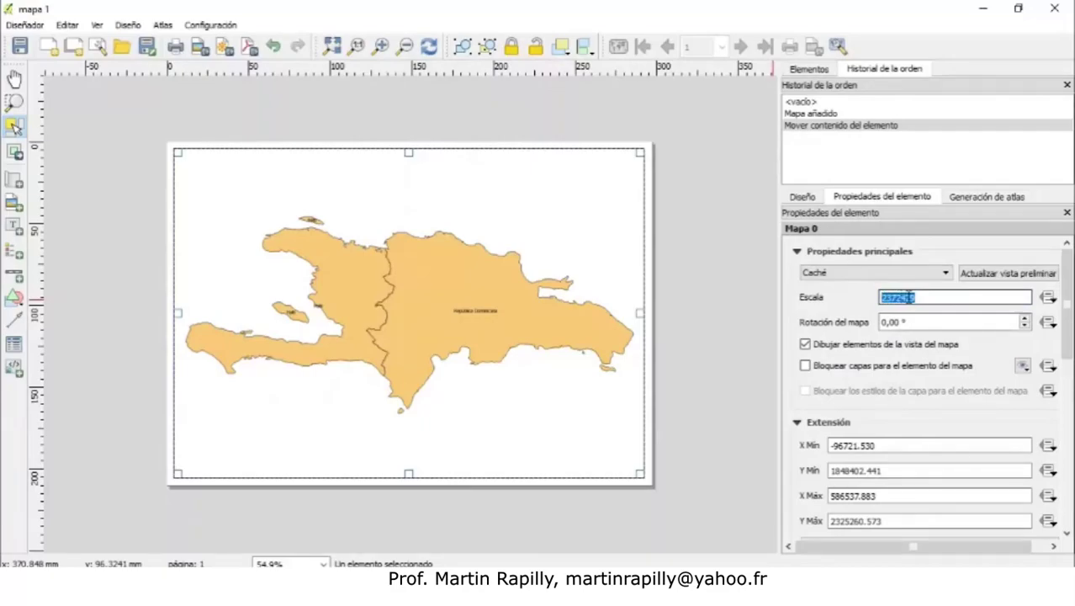
left_click(915, 296)
left_click_drag(894, 296, 892, 296)
type("00000")
key("Return")
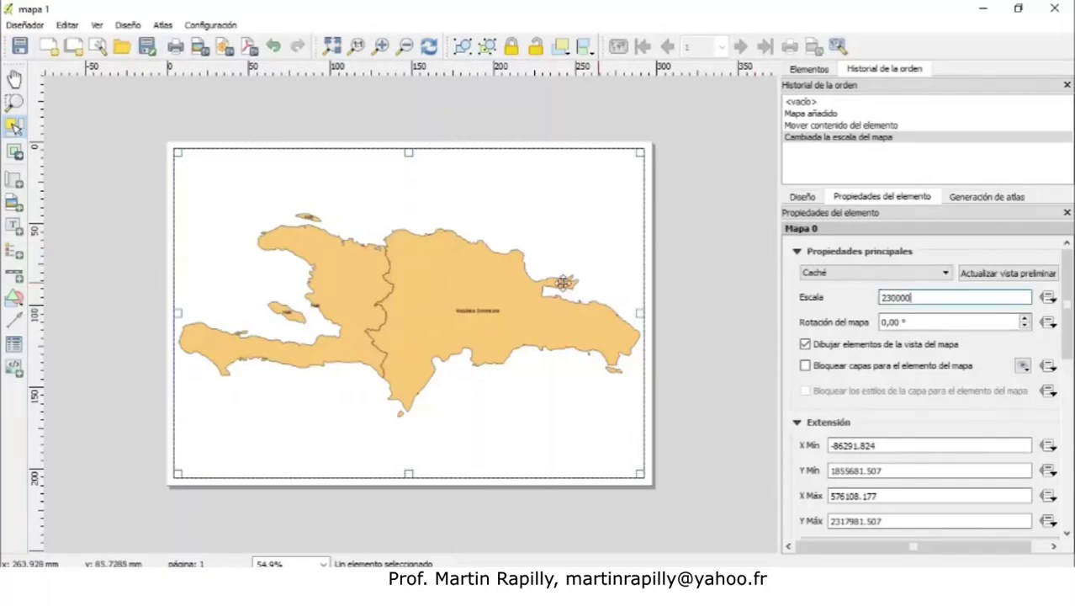
Step: Try the map at scales 230000 and 23000000 and restore the scale to 2300000
key("Return")
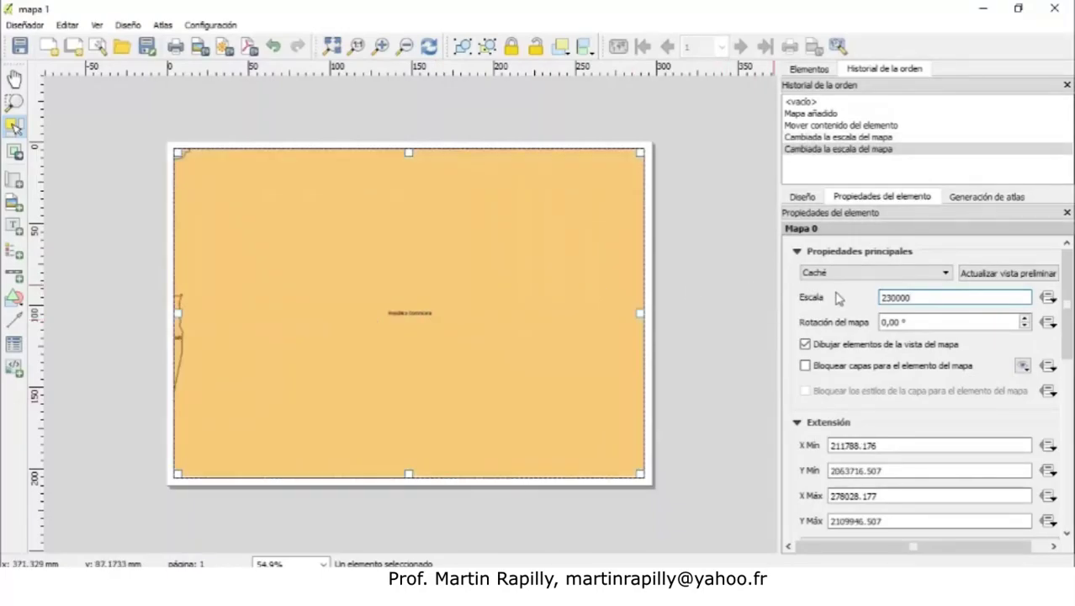
key("Return")
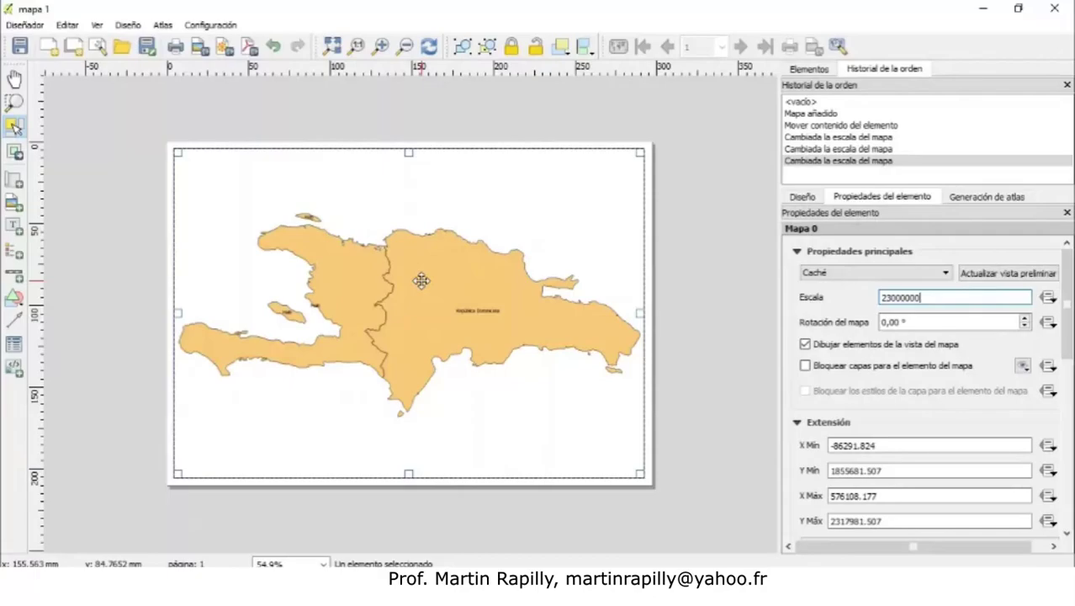
key("Return")
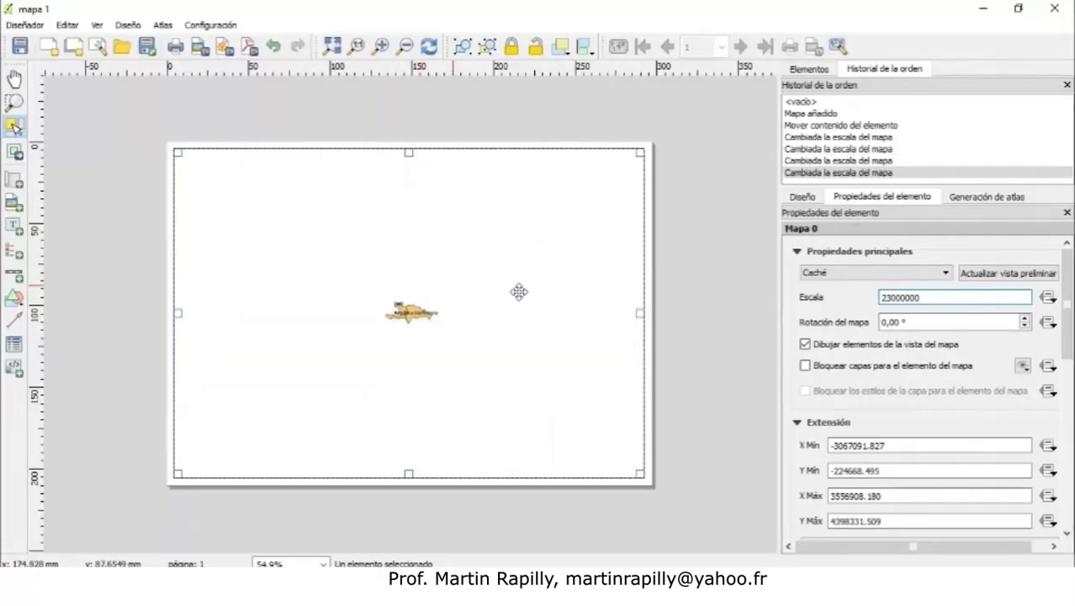
left_click(883, 321)
key("BackSpace")
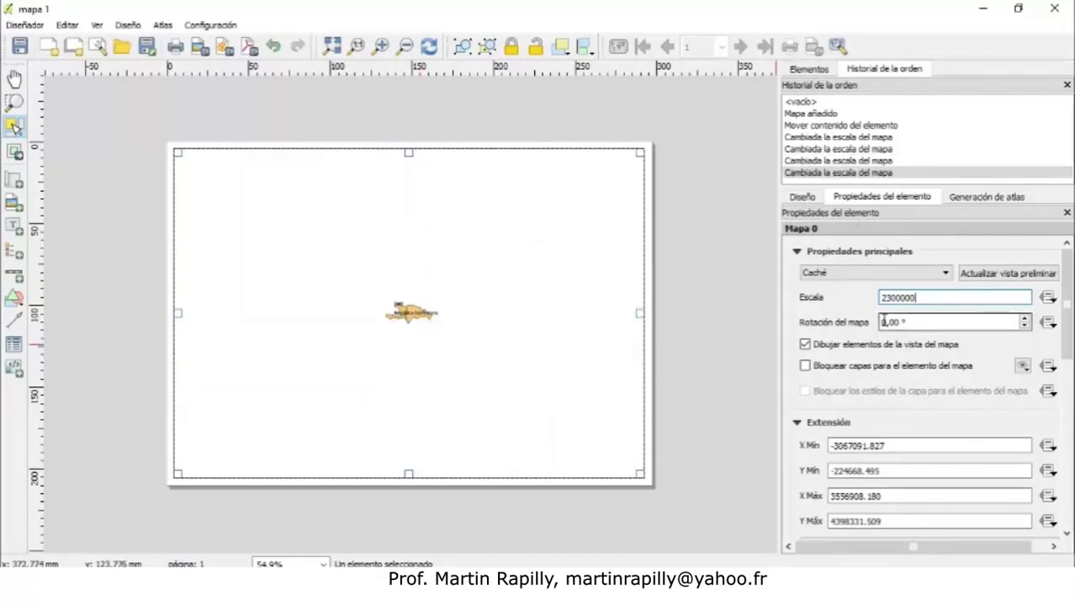
key("Return")
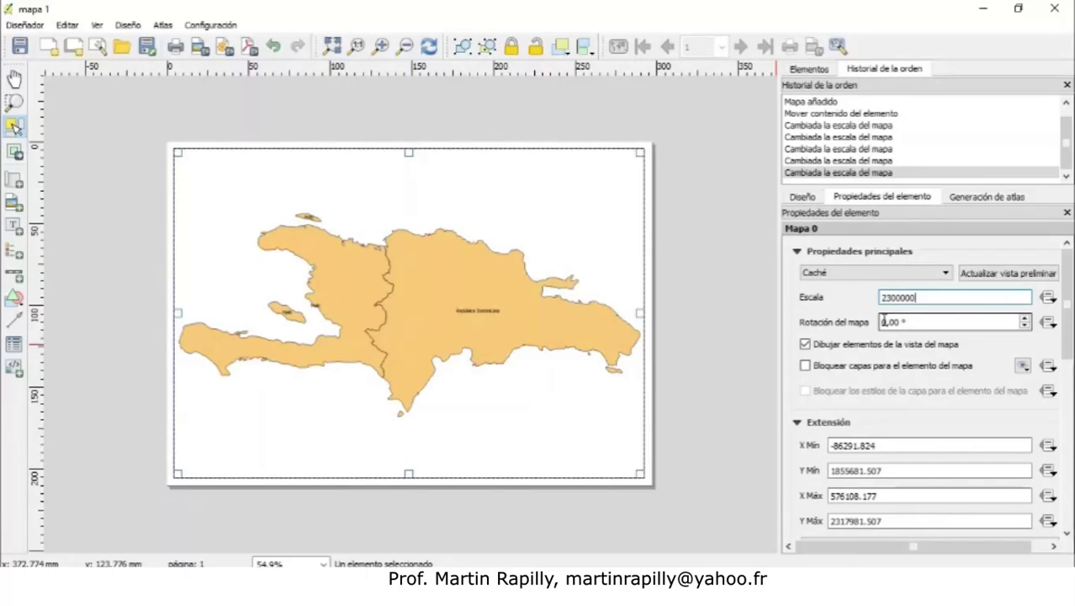
Step: Try rotating the map by 14° and reset its rotation to 0°
left_click(1026, 319)
left_click(1025, 320)
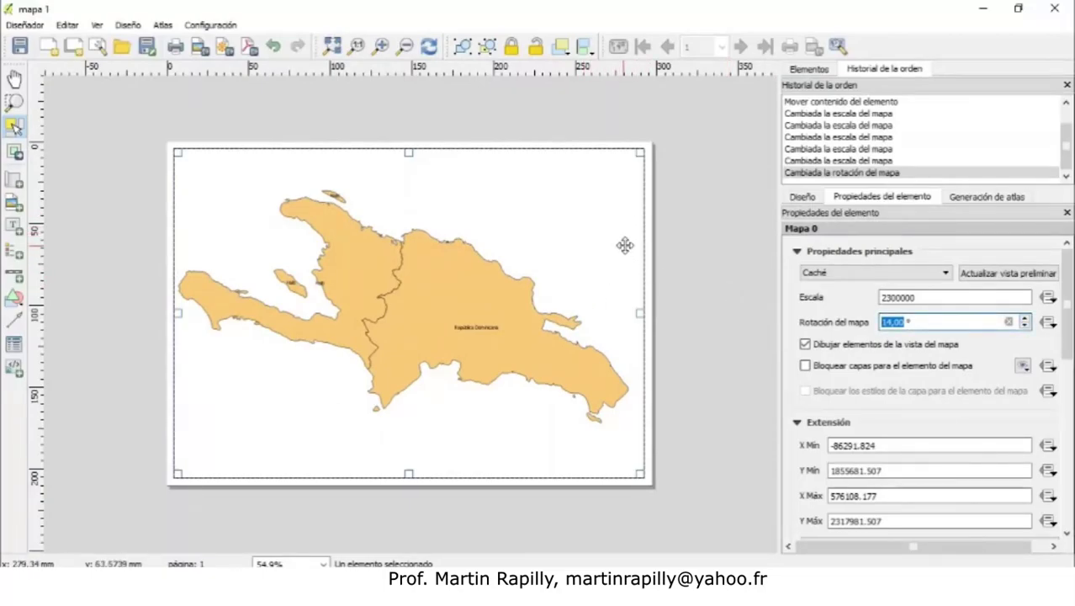
left_click(1025, 328)
left_click(1025, 328)
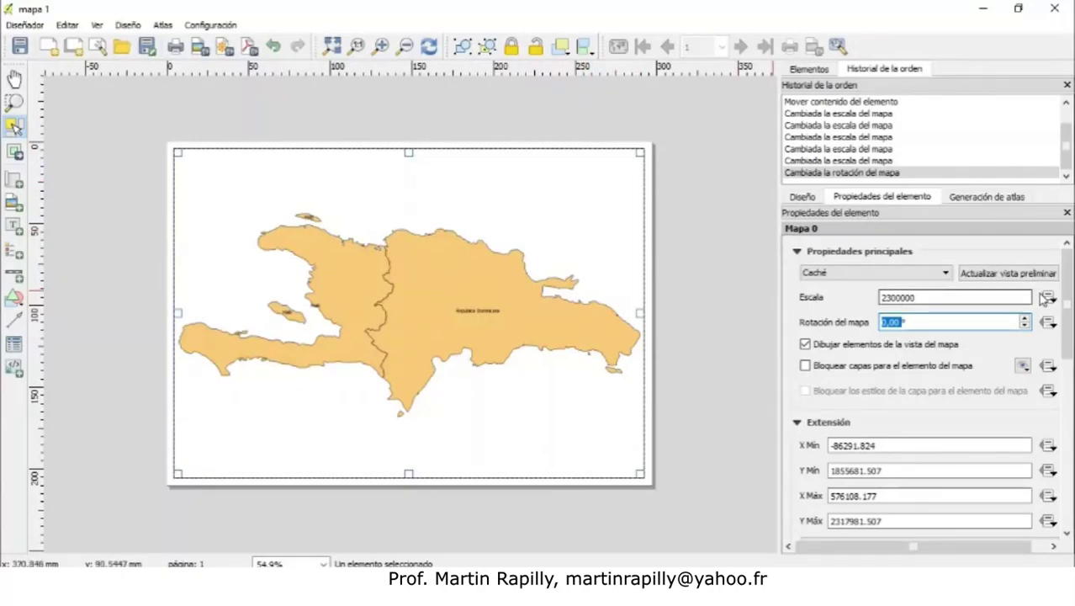
Step: Enable the frame (Marco) around the map item and check it with the item deselected
left_click_drag(1066, 303, 1067, 418)
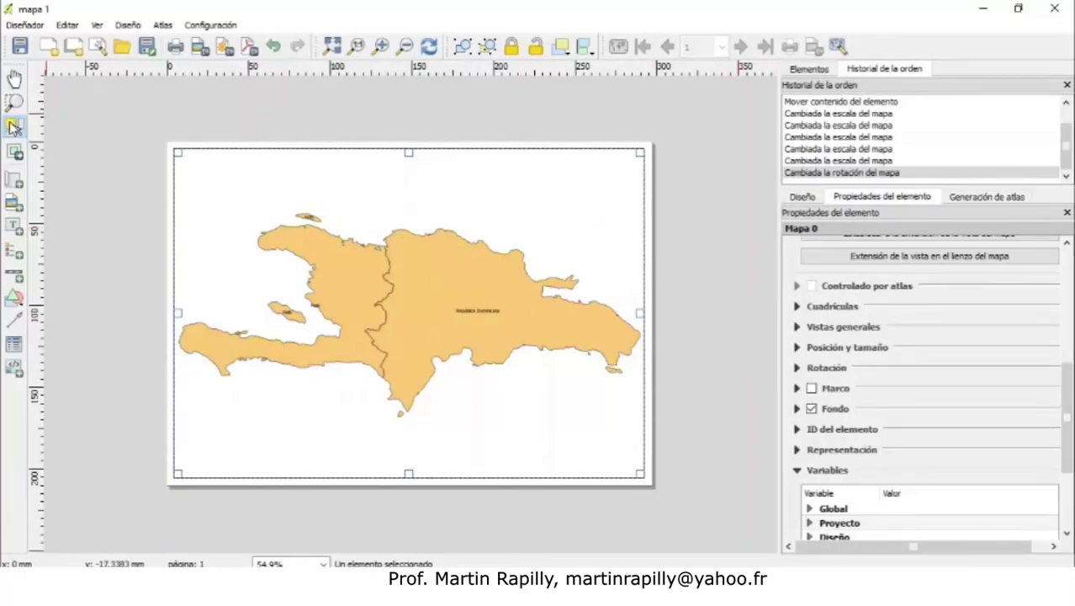
left_click(234, 127)
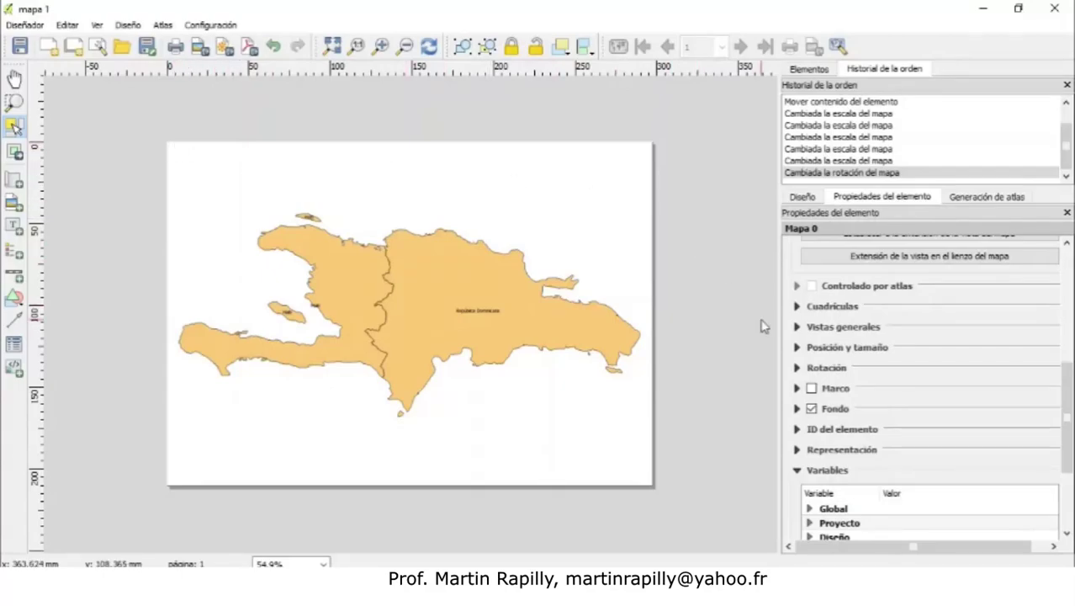
left_click(812, 389)
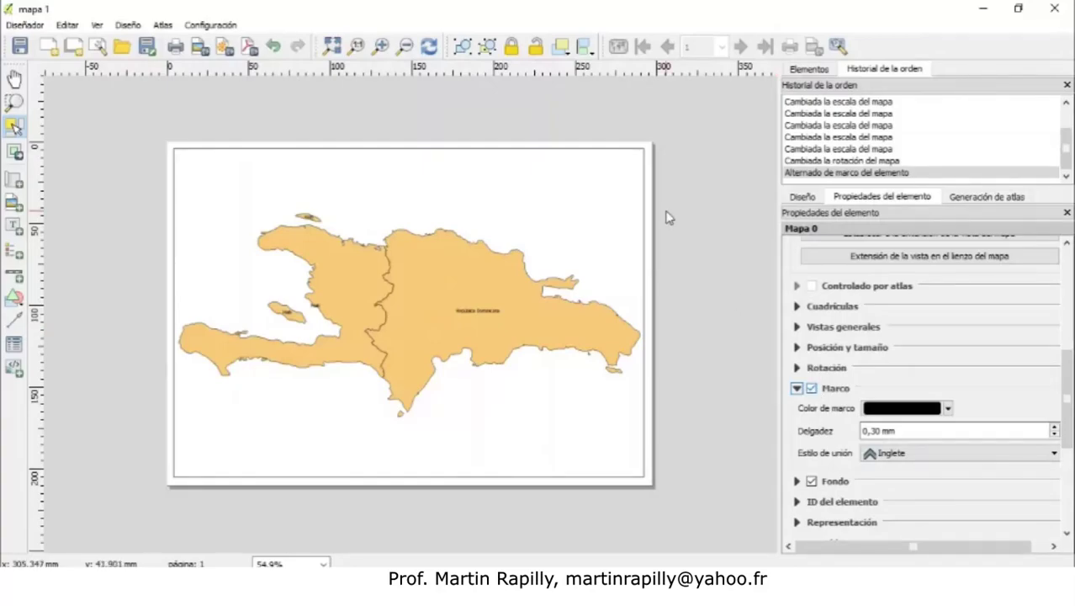
left_click(17, 126)
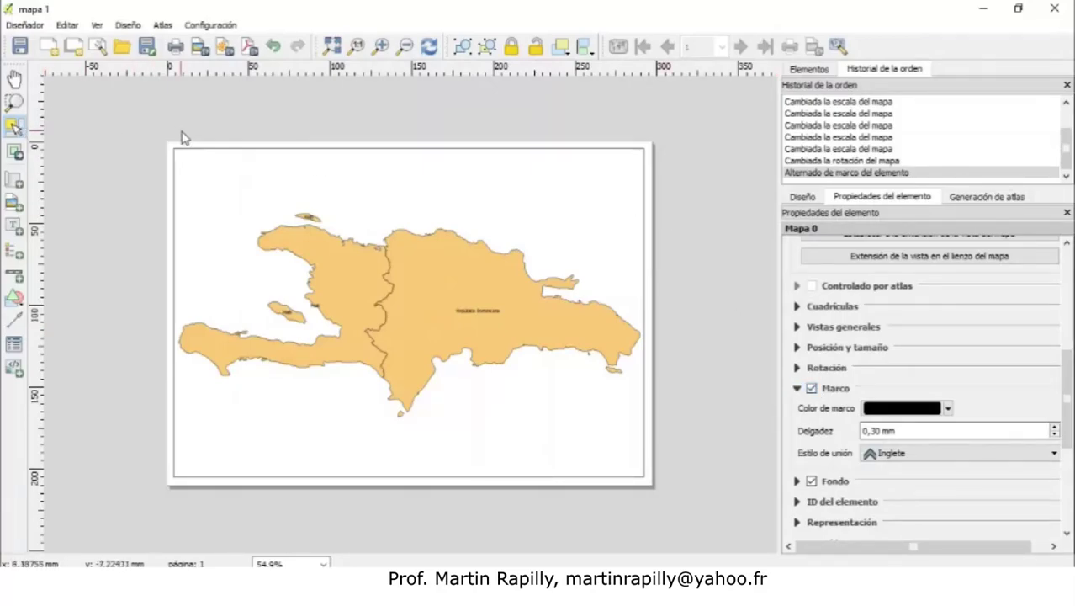
left_click(206, 159)
left_click(212, 108)
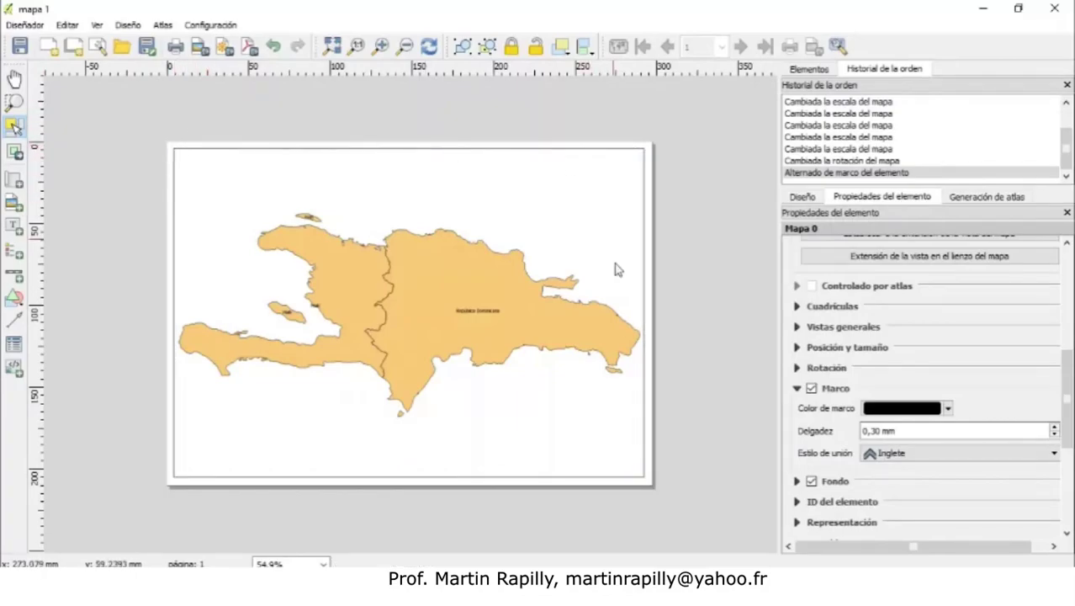
Step: Try red as the map frame's colour and restore it to black
left_click(948, 409)
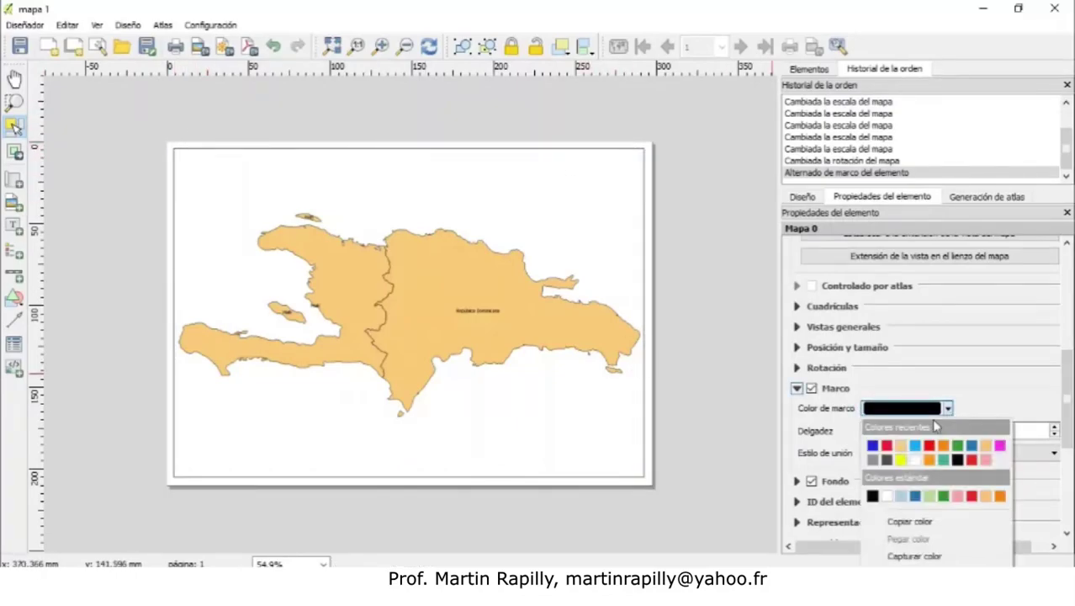
left_click(893, 446)
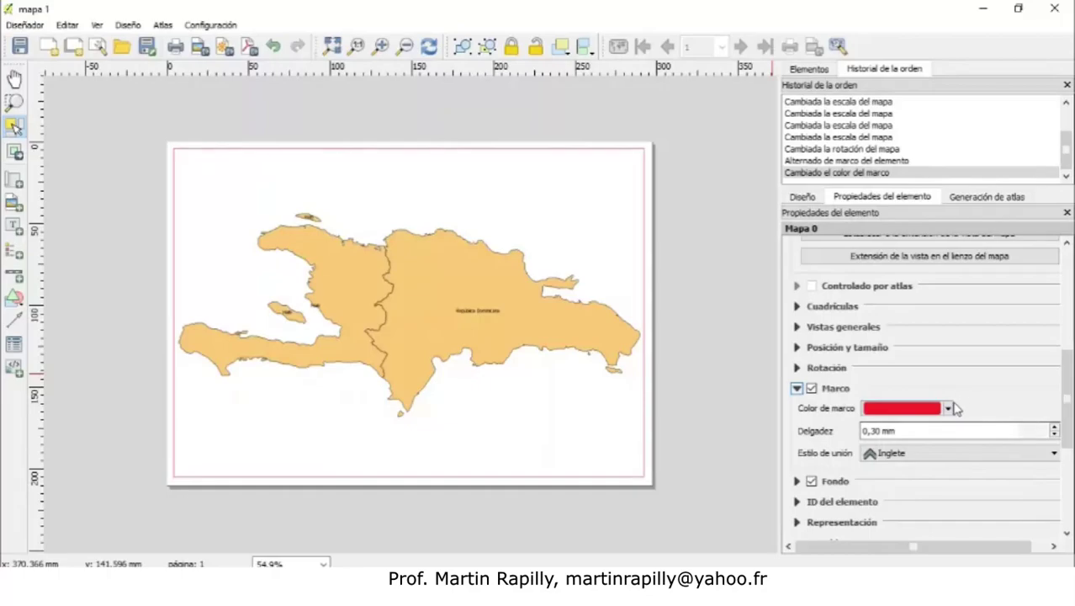
left_click(948, 409)
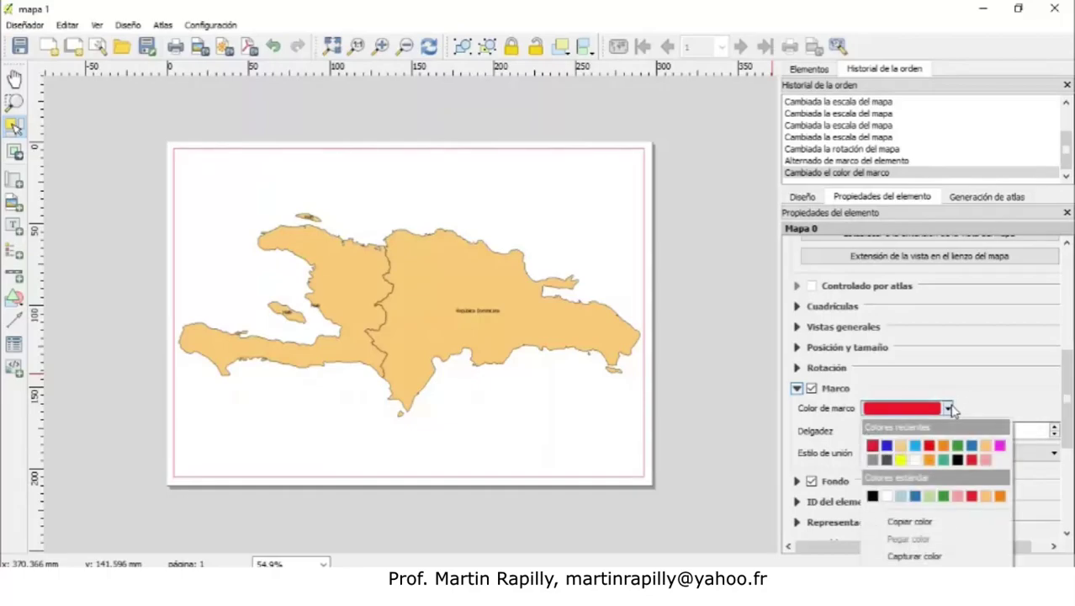
left_click(873, 496)
Step: Set the map frame's line thickness to 0,90 mm
left_click(1055, 428)
left_click(1055, 427)
left_click(1055, 428)
left_click(1055, 427)
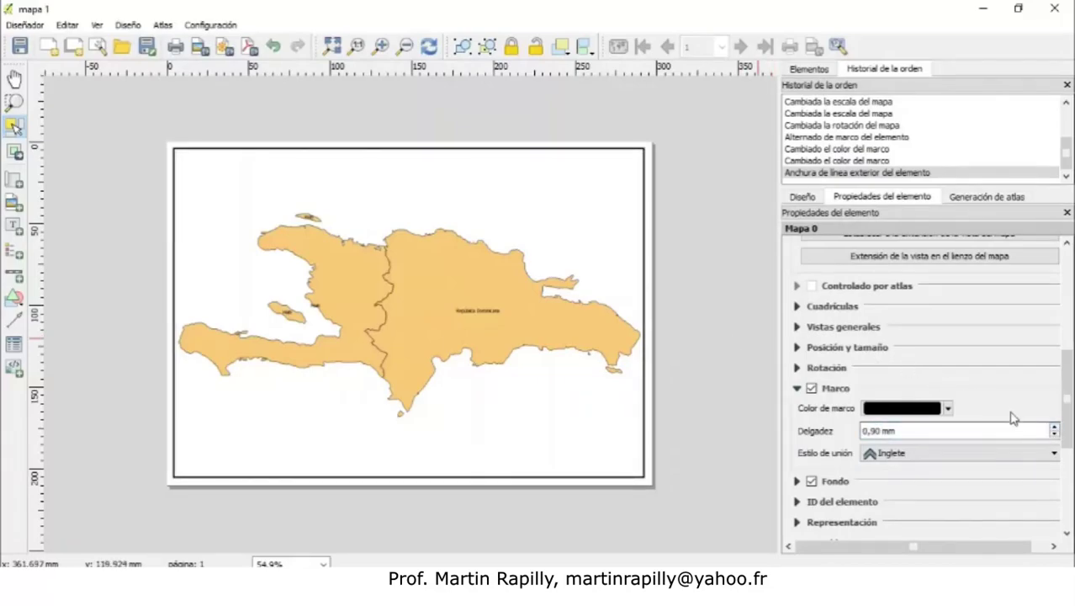
Step: Try red and blue as the map item's background colour (Fondo) and restore it to white
scroll(1067, 394, "down", 3)
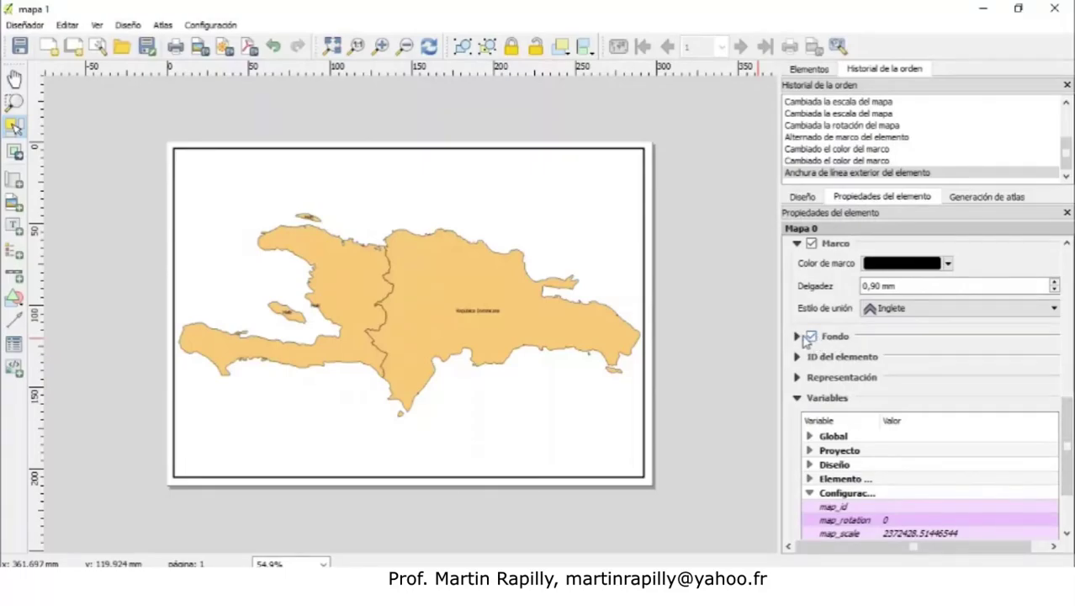
left_click(797, 336)
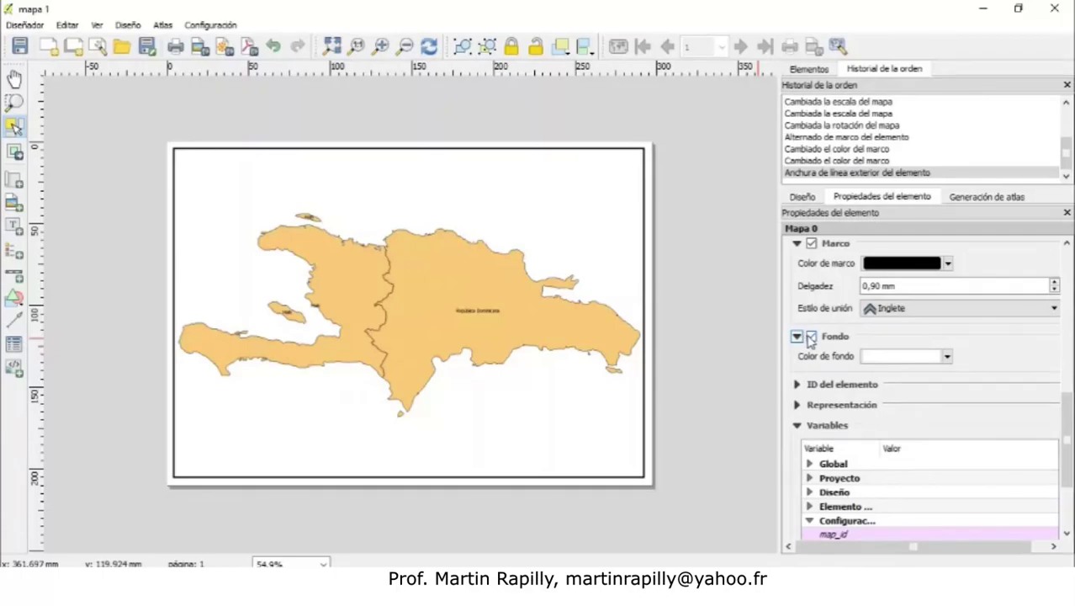
left_click(946, 356)
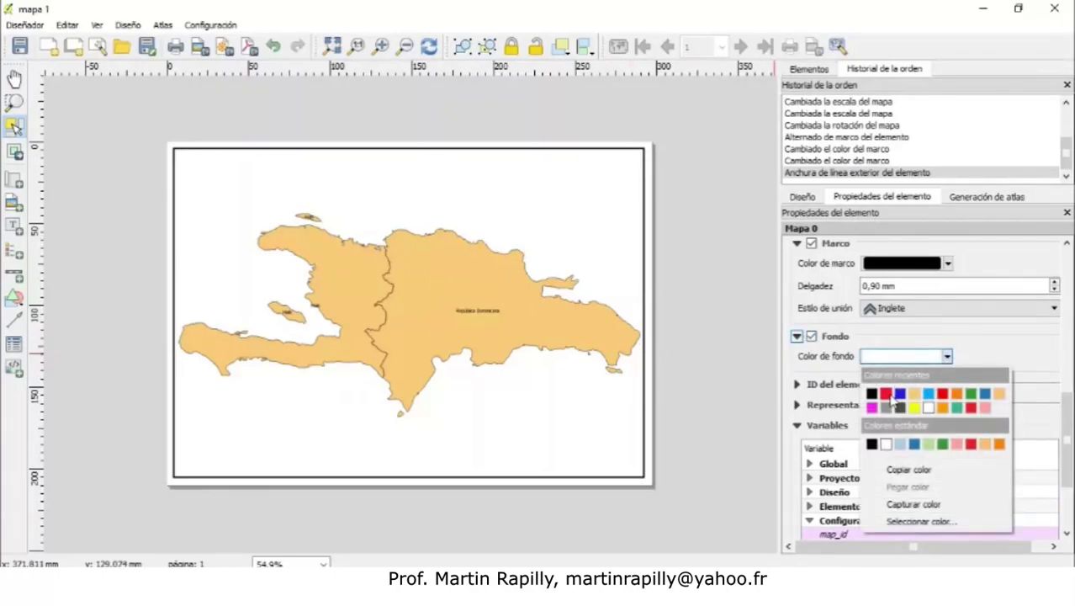
left_click(888, 395)
left_click(946, 356)
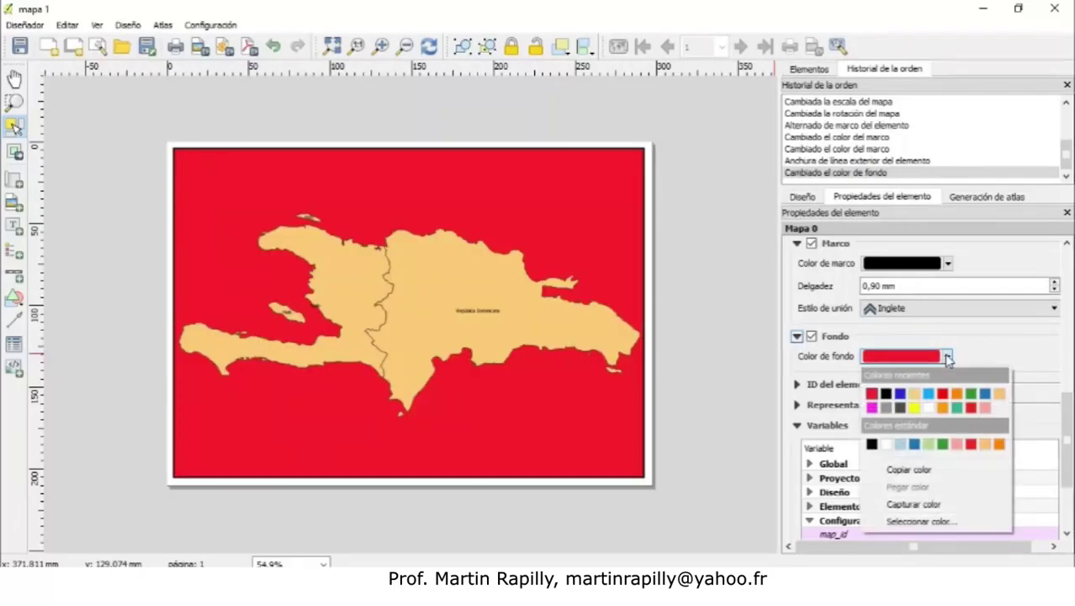
left_click(900, 393)
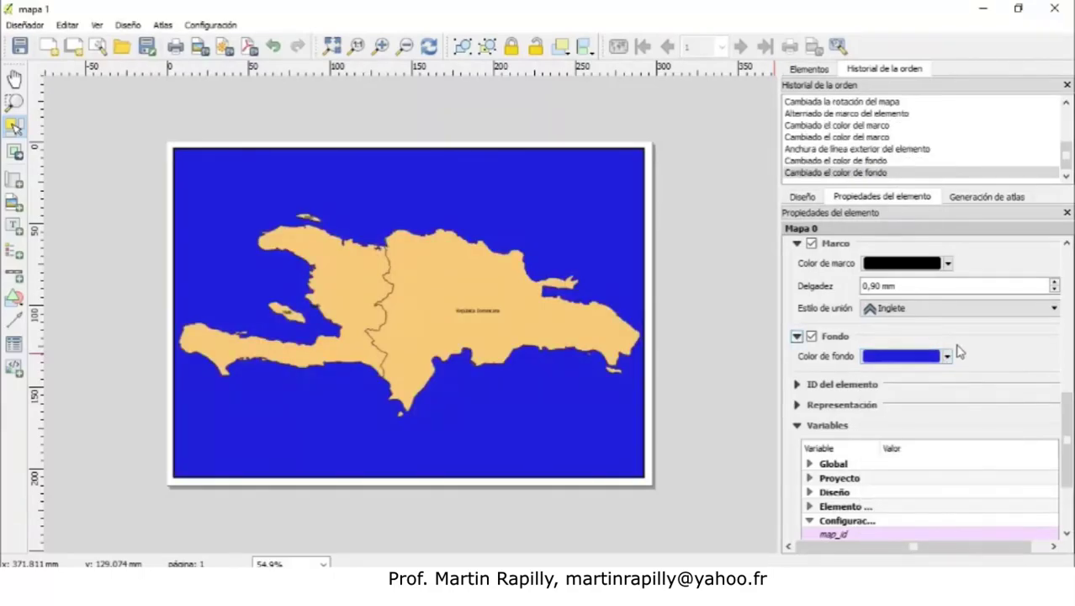
left_click(946, 356)
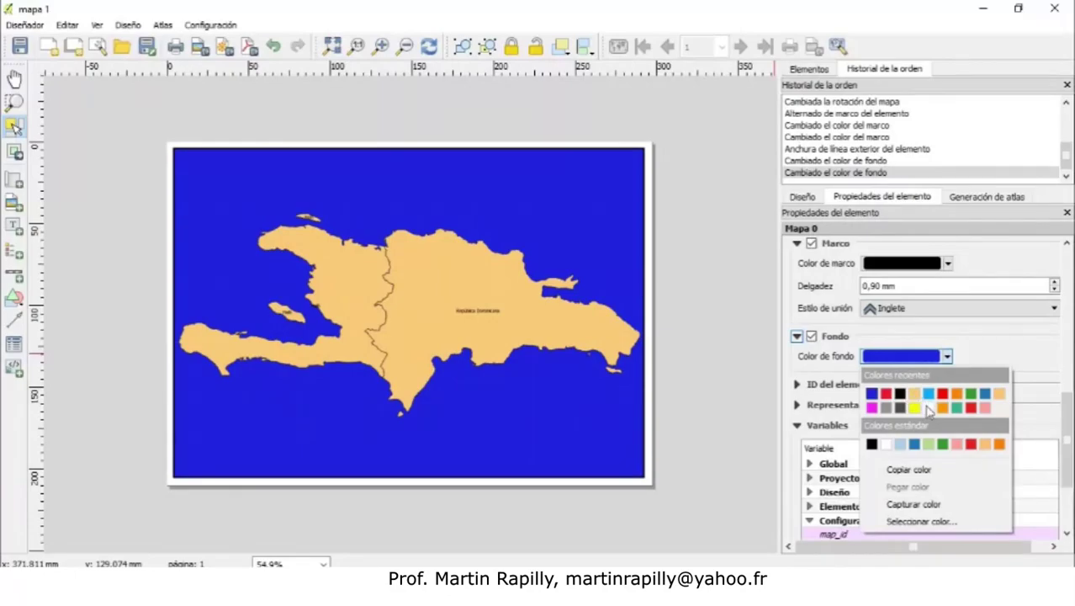
left_click(887, 445)
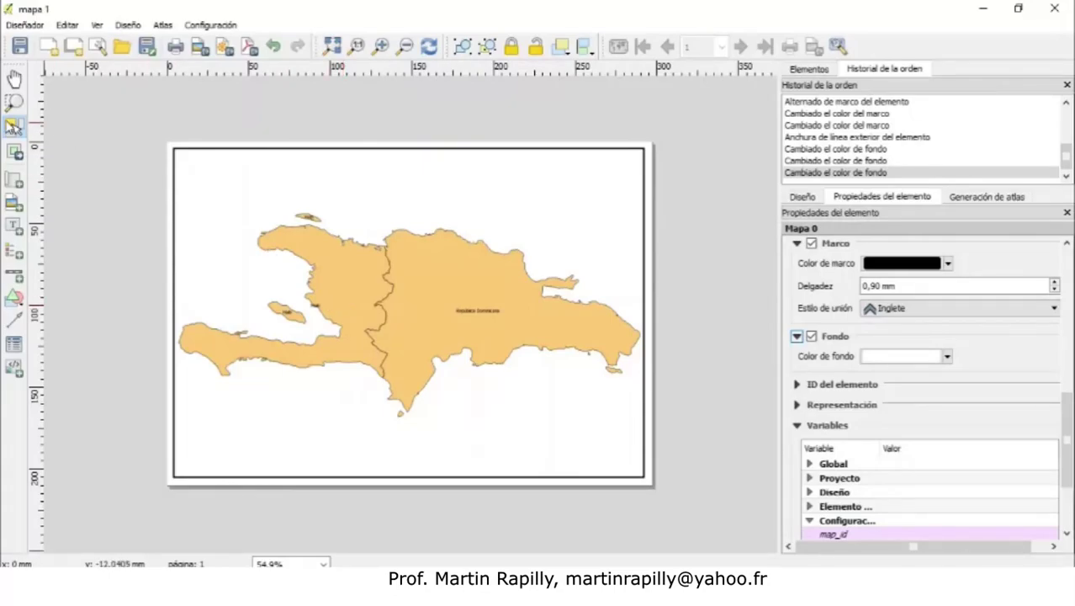
Step: Add a text label above the island inside the map frame and enlarge its box to hold a title
left_click(13, 226)
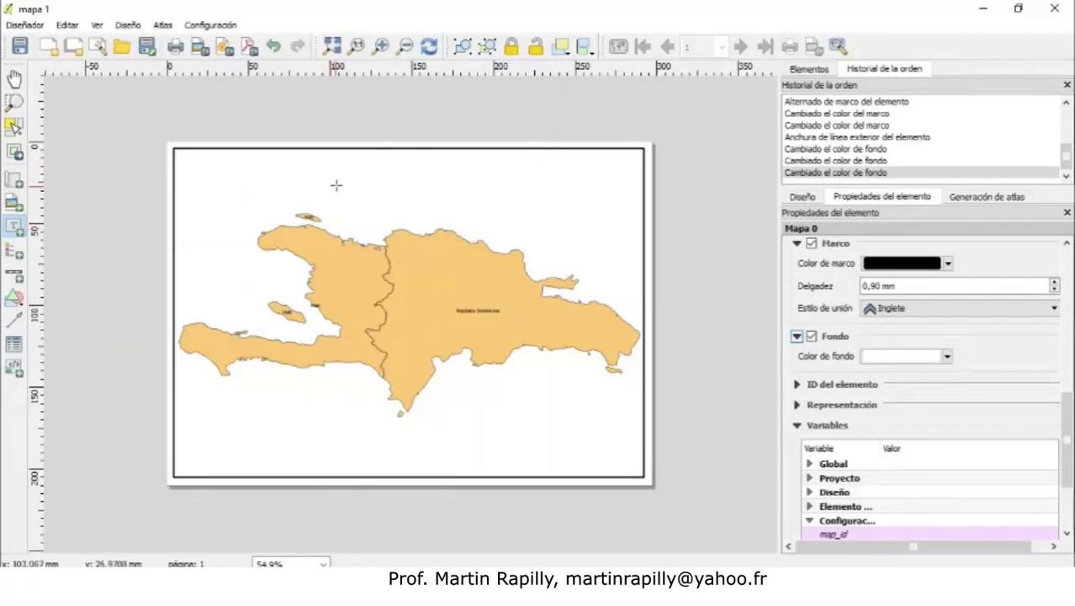
left_click(354, 166)
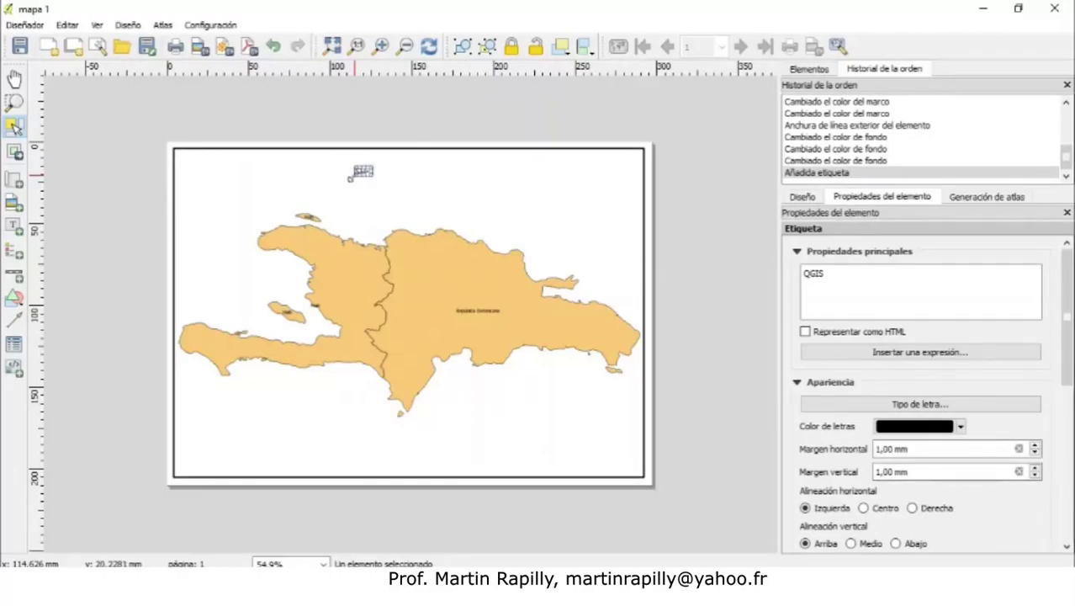
left_click_drag(363, 174, 483, 193)
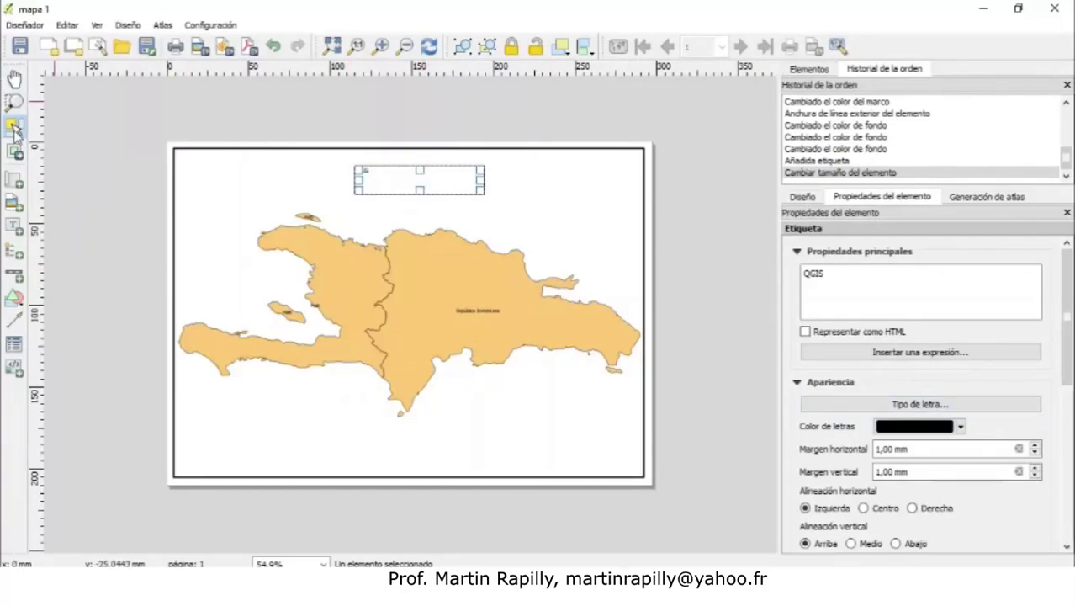
Step: Select the map item and view its main properties, such as scale, rotation and extent
left_click(267, 270)
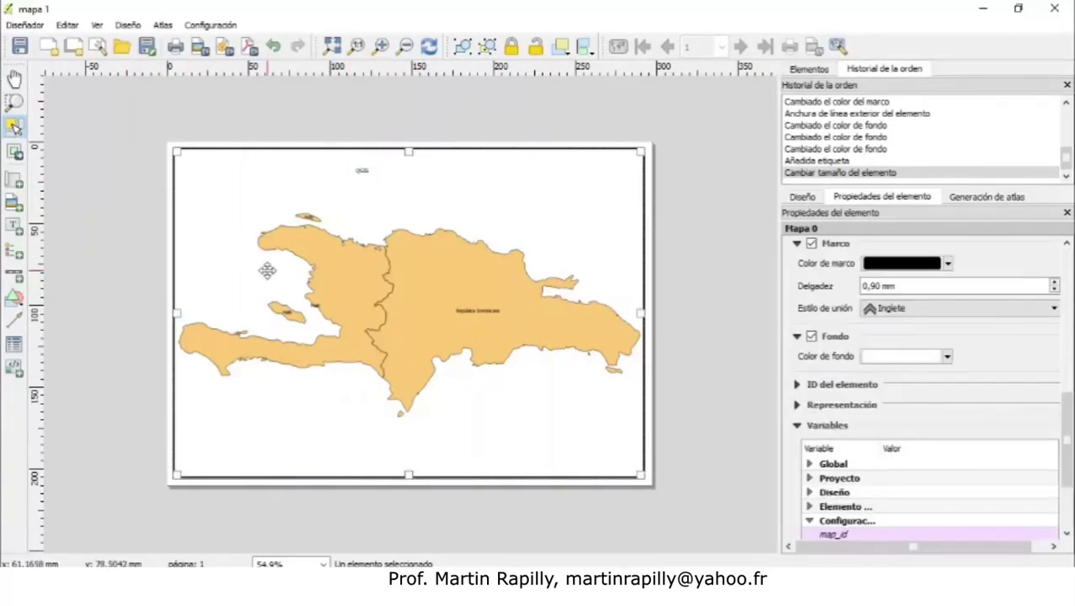
left_click(14, 125)
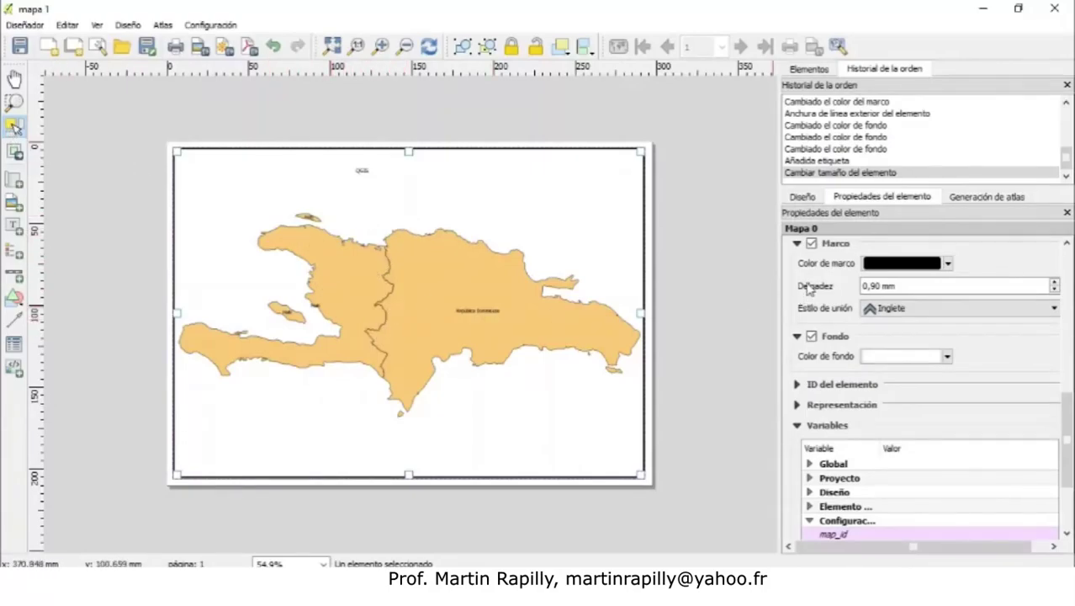
left_click_drag(1065, 450, 1065, 306)
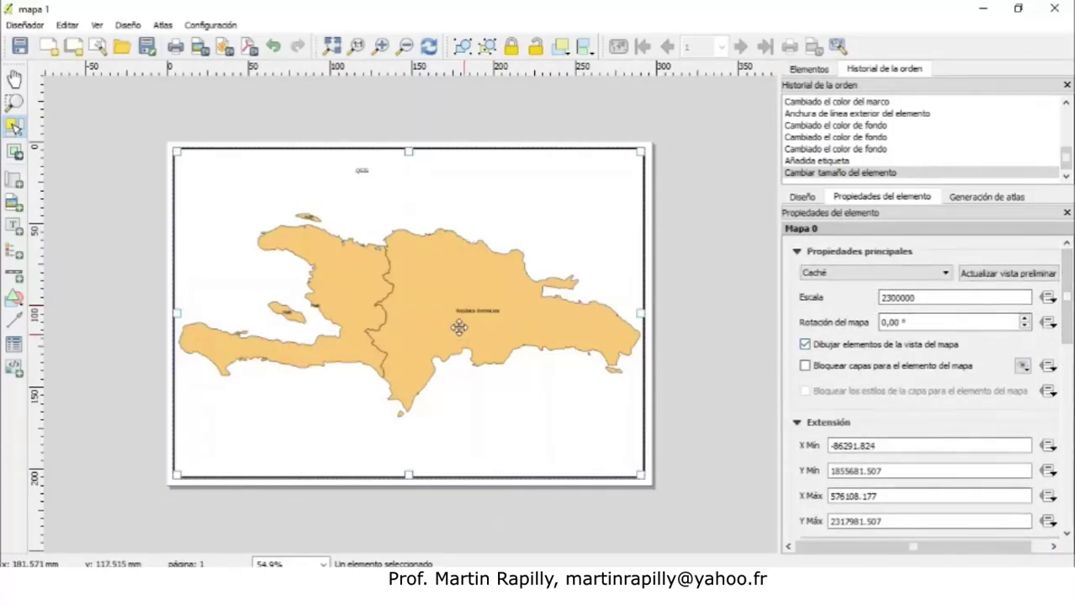
Step: Replace the default text of the label above the island with "Isla Hispaniola"
left_click(363, 171)
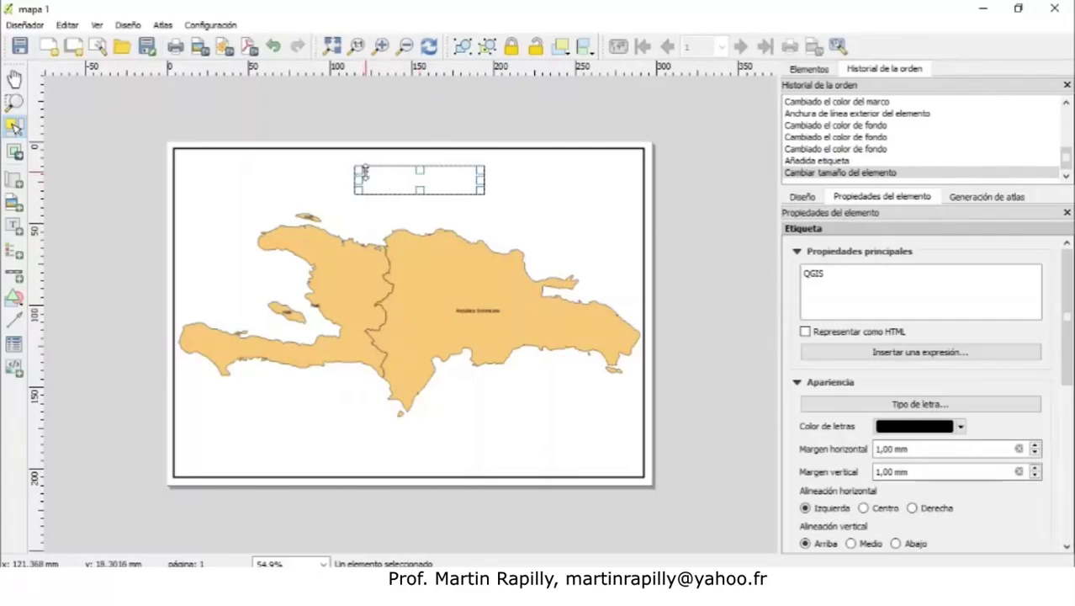
left_click_drag(853, 277, 795, 278)
type("Isla H")
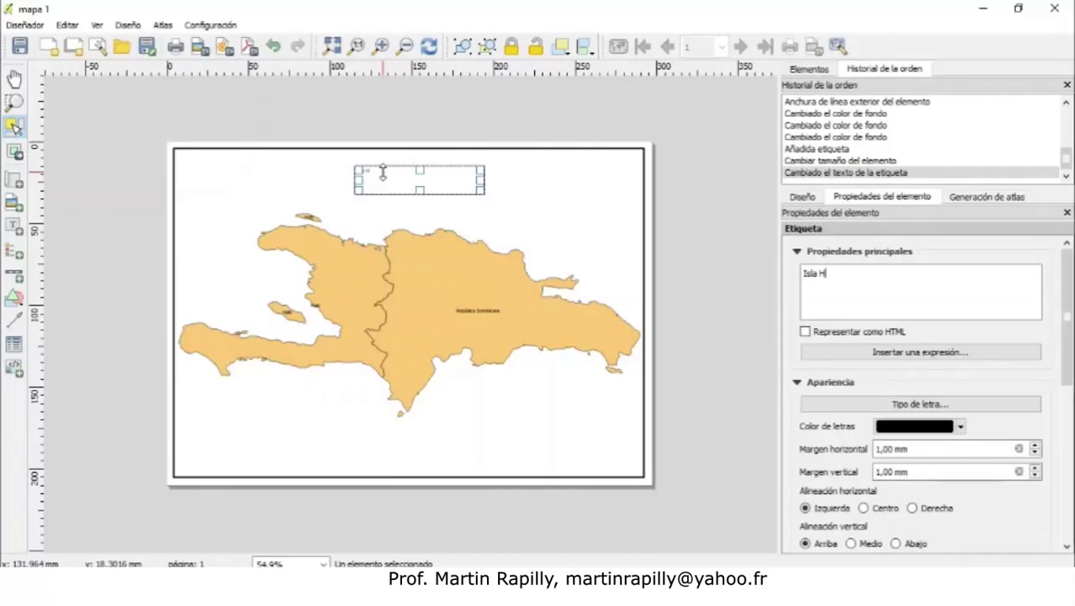
type("ispaniolaPP")
key("BackSpace")
key("BackSpace")
Step: Extend the label's text to read "Límites de la Isla Hispaniola en la actualidad"
left_click(805, 273)
type("Límite de")
key("BackSpace")
key("BackSpace")
key("BackSpace")
key("BackSpace")
type("s del")
key("BackSpace")
type("Isla Hispaniola")
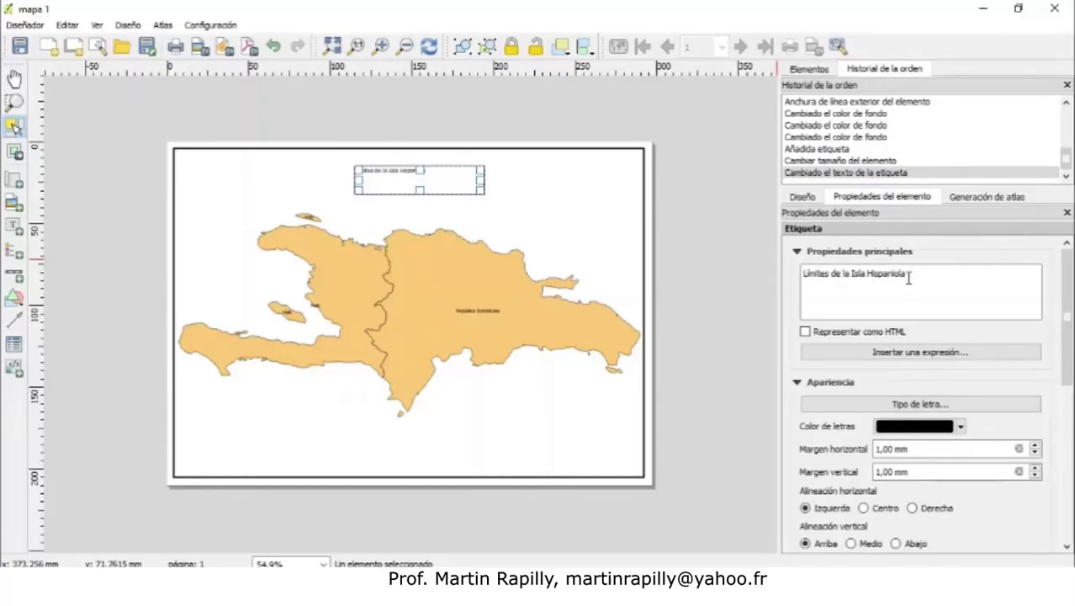
type(" en la actualidad")
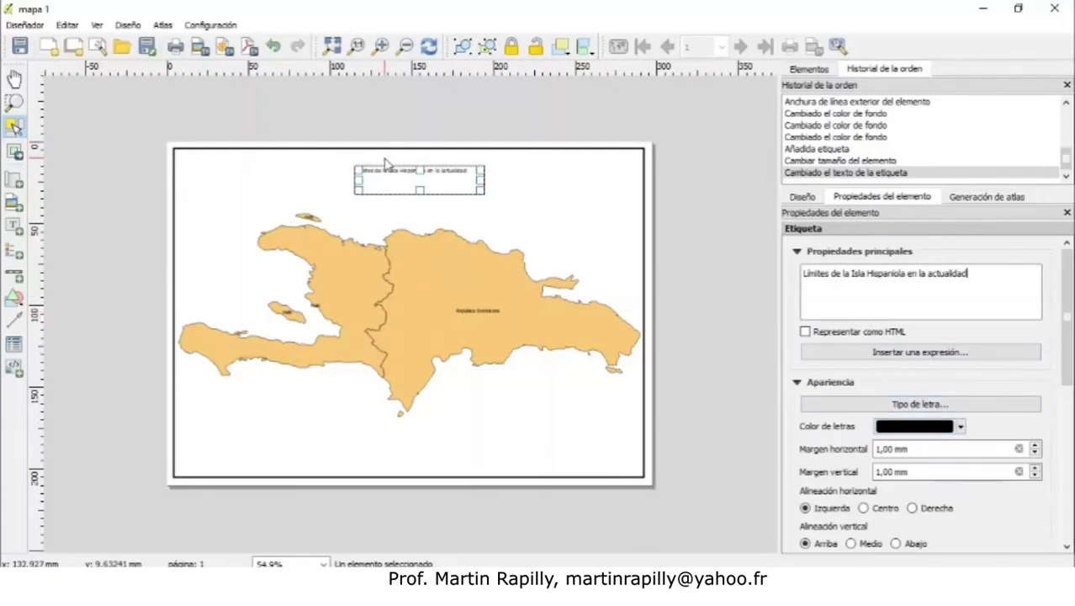
Step: Set the title label's font to Bold, size 14, and widen its box so the text fits on one line
left_click(904, 402)
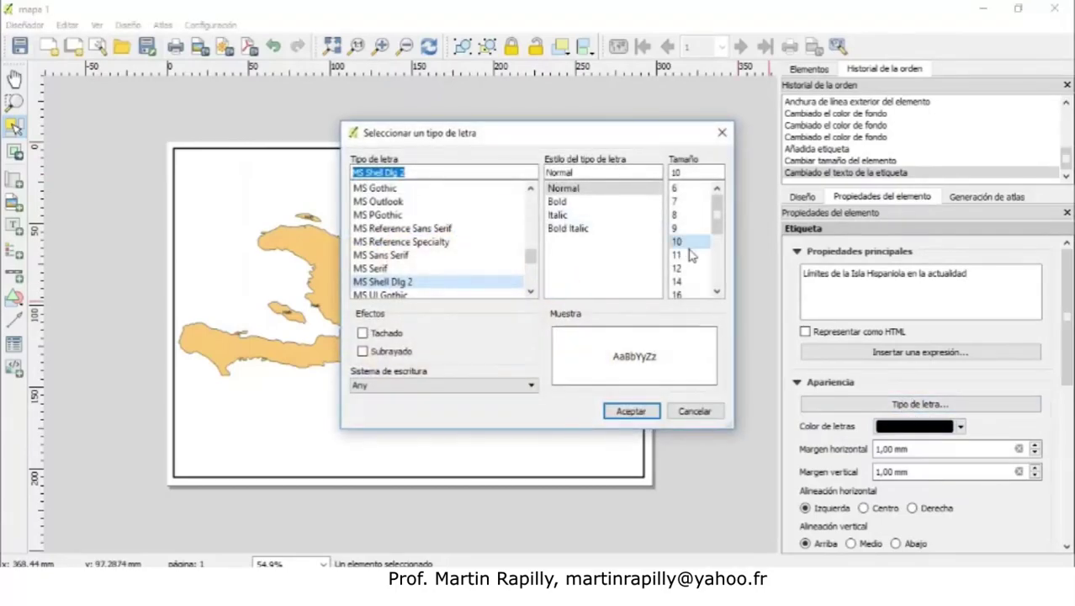
left_click(677, 282)
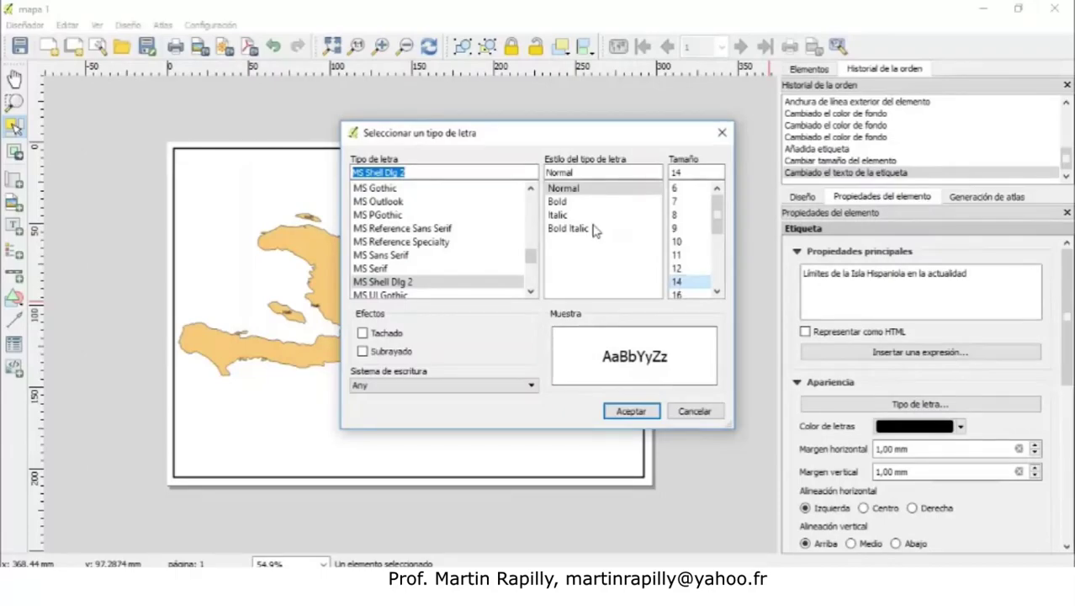
left_click(558, 201)
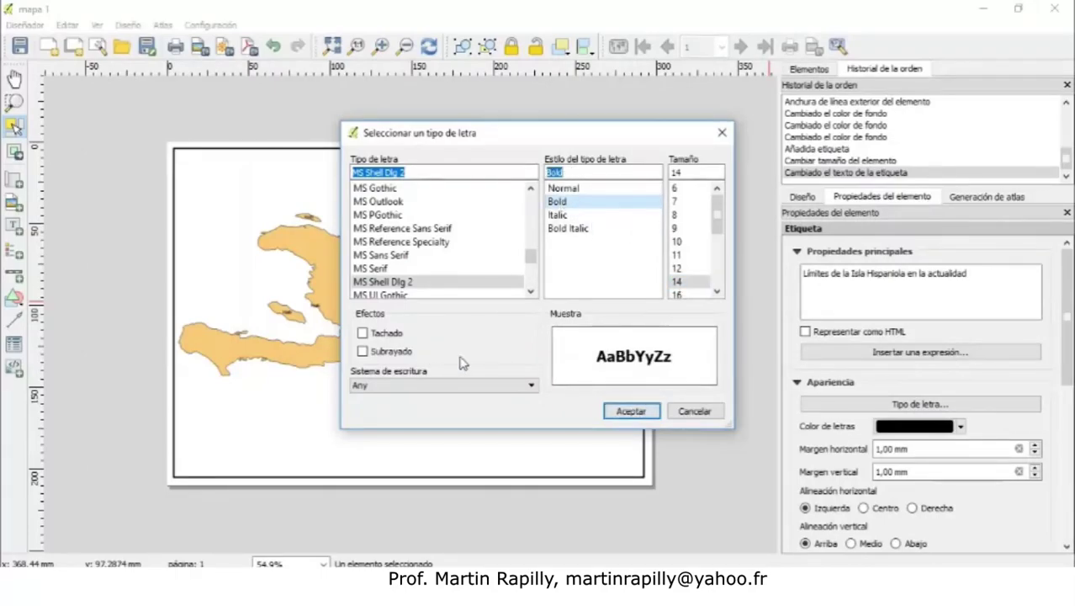
left_click(632, 411)
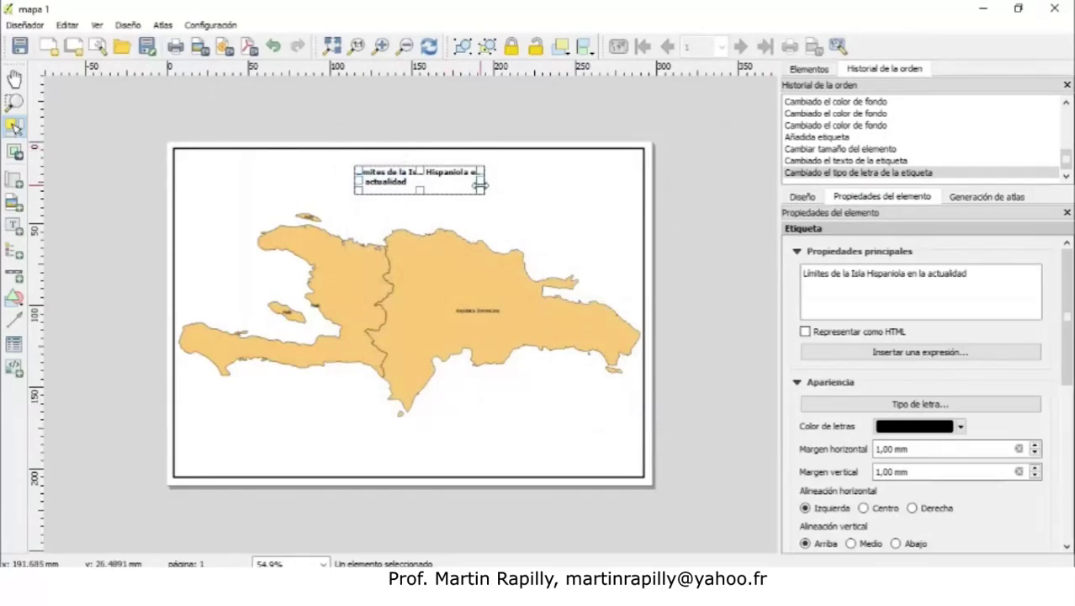
left_click_drag(482, 185, 551, 180)
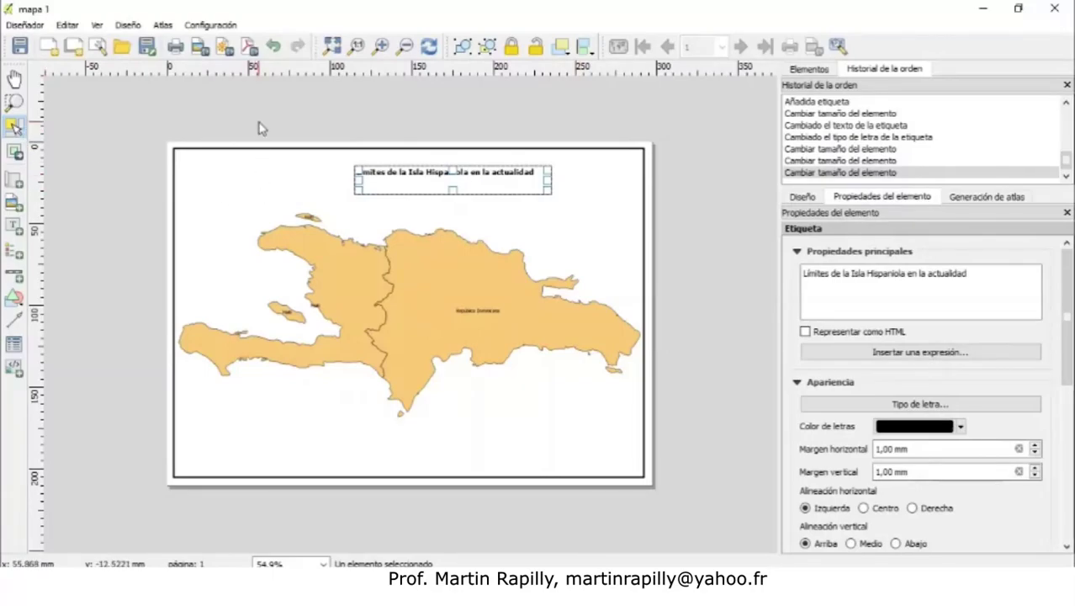
left_click(246, 160)
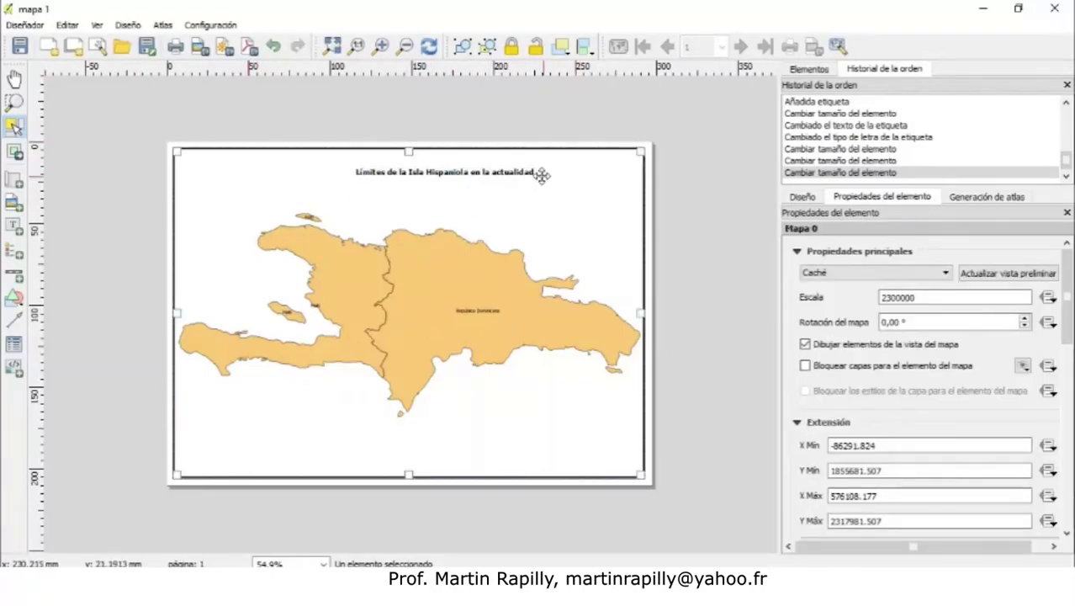
Step: Select the title label again and examine its text colour, margin and alignment options
left_click(405, 171)
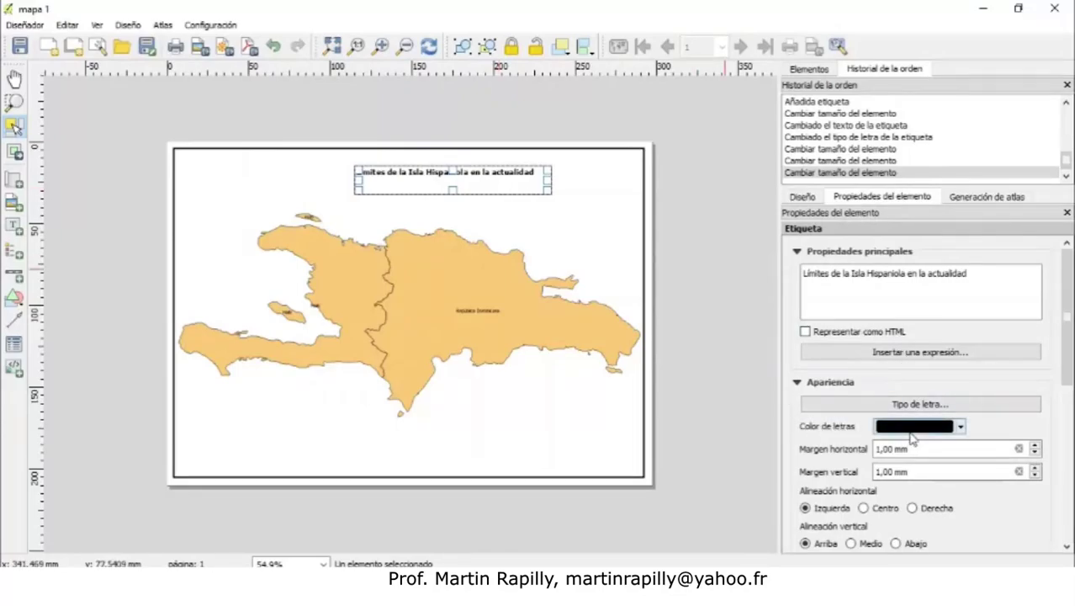
left_click(960, 427)
left_click(961, 427)
scroll(1070, 279, "down", 2)
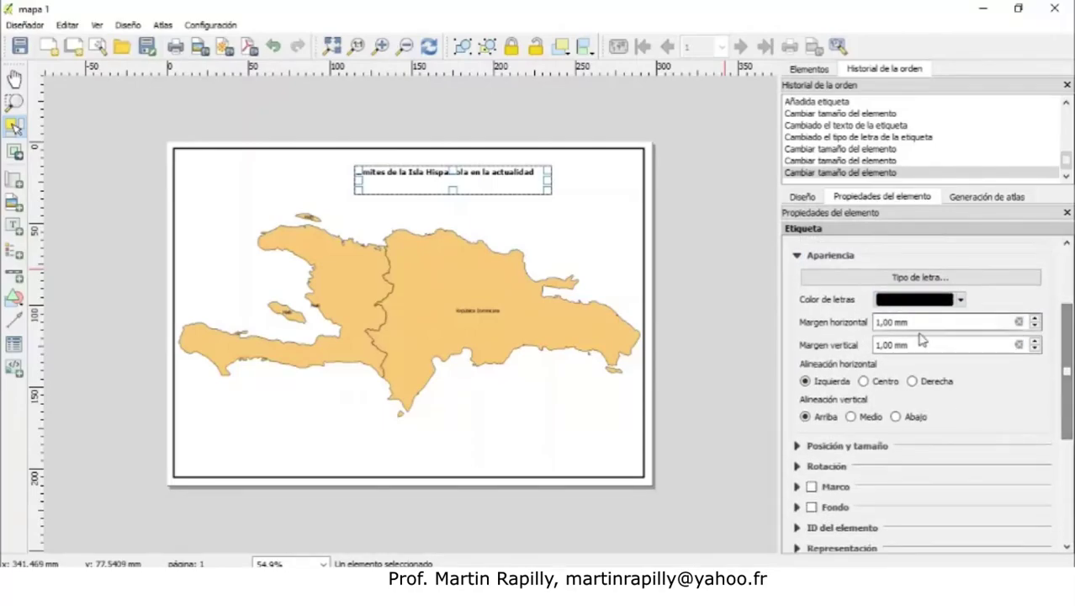